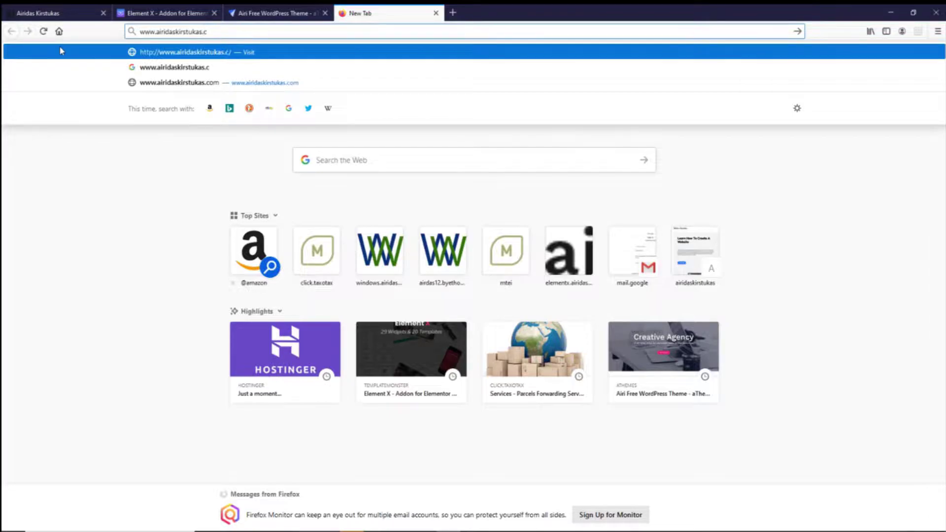
Load the personal website, go to Resources and open the Airi theme page
key(Return)
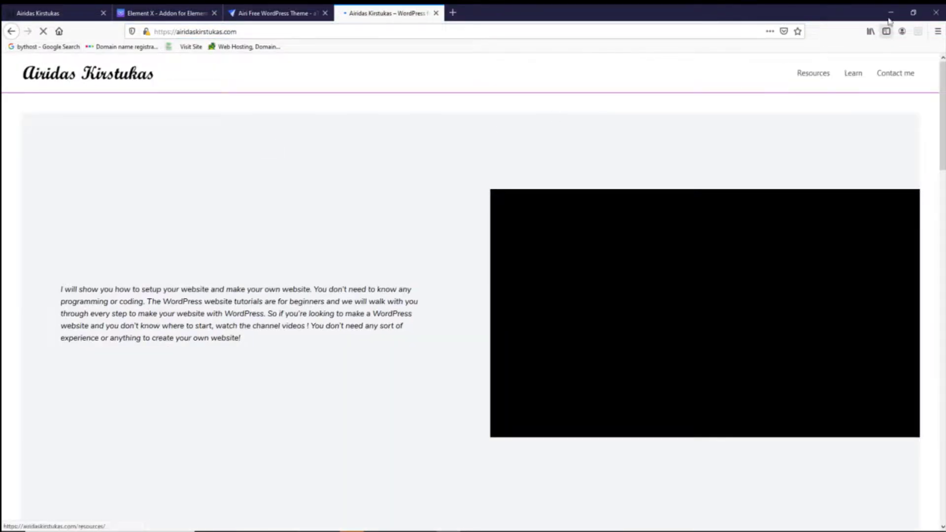
click(814, 74)
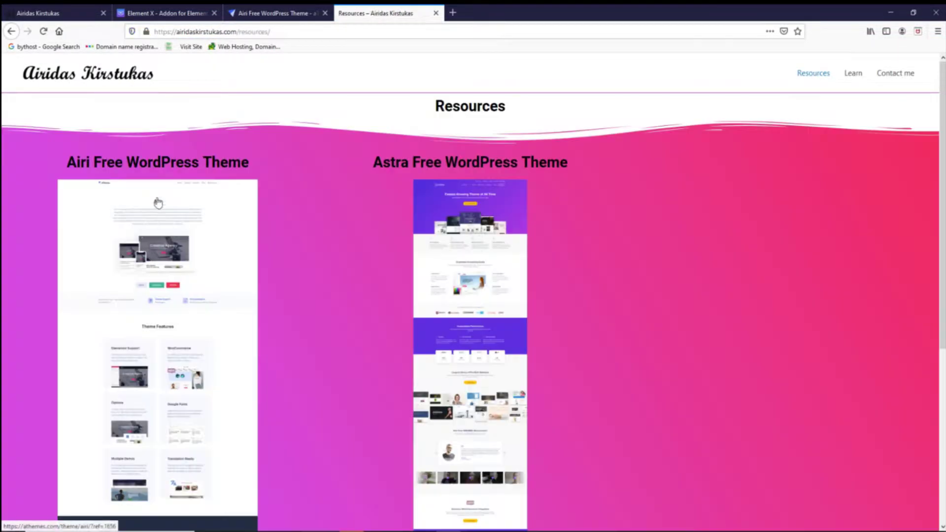
scroll(97, 196, down, 1)
scroll(97, 196, down, 5)
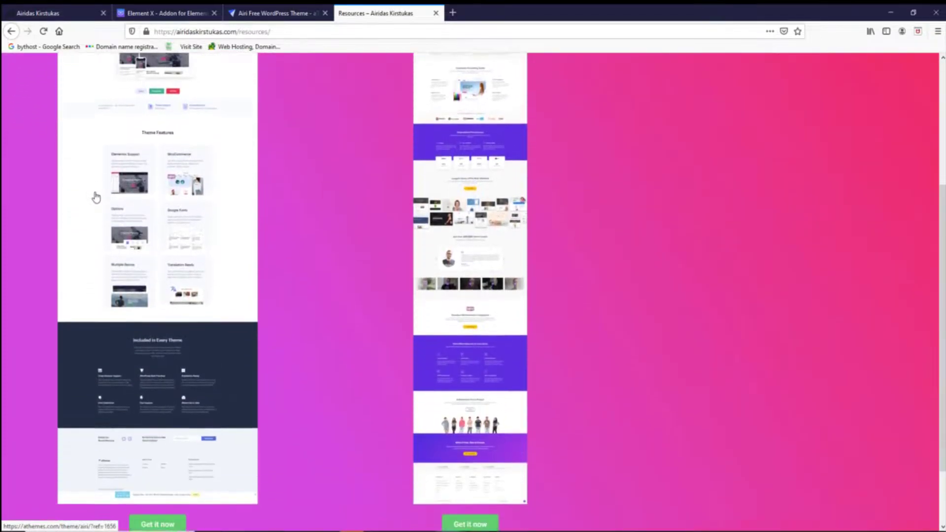
click(176, 299)
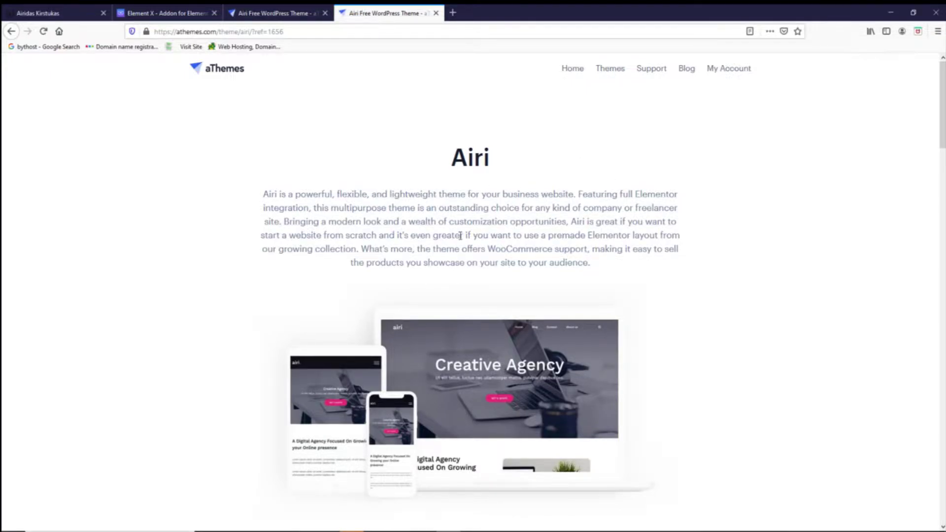
Subscribe with the saved e-mail address and save the free airi.zip download
scroll(460, 237, down, 3)
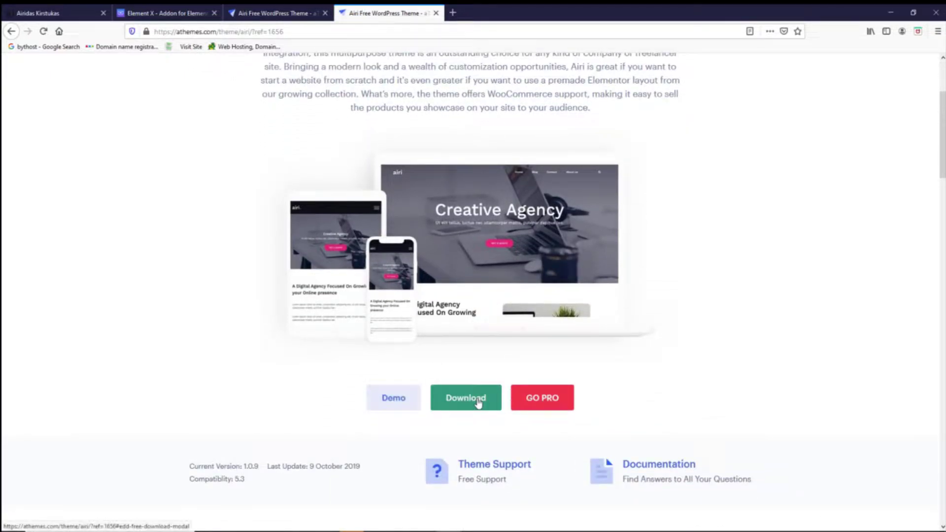
click(478, 404)
click(421, 230)
text(ki)
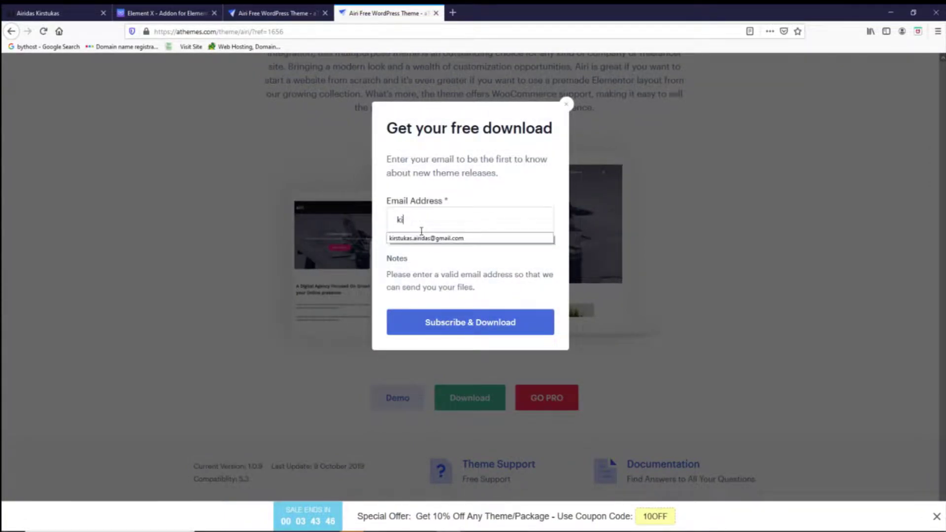
click(433, 239)
click(454, 321)
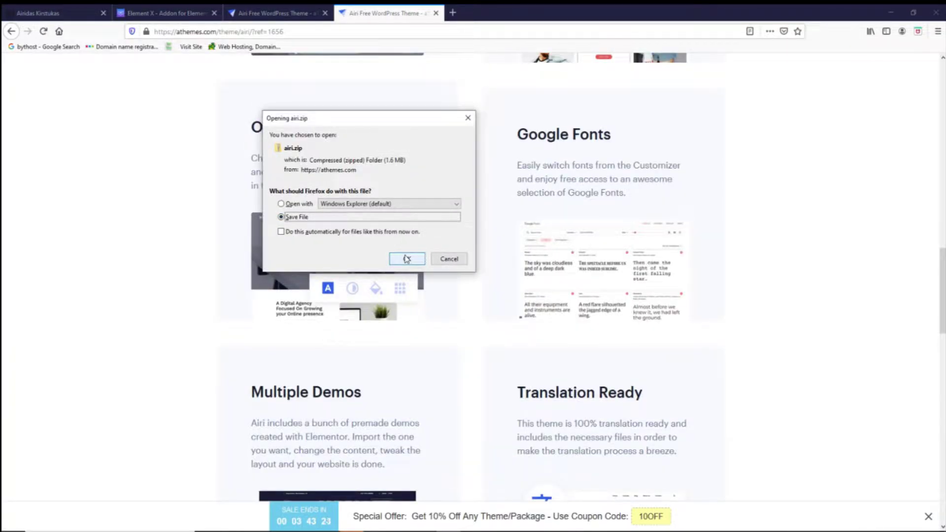
click(407, 259)
scroll(463, 313, up, 10)
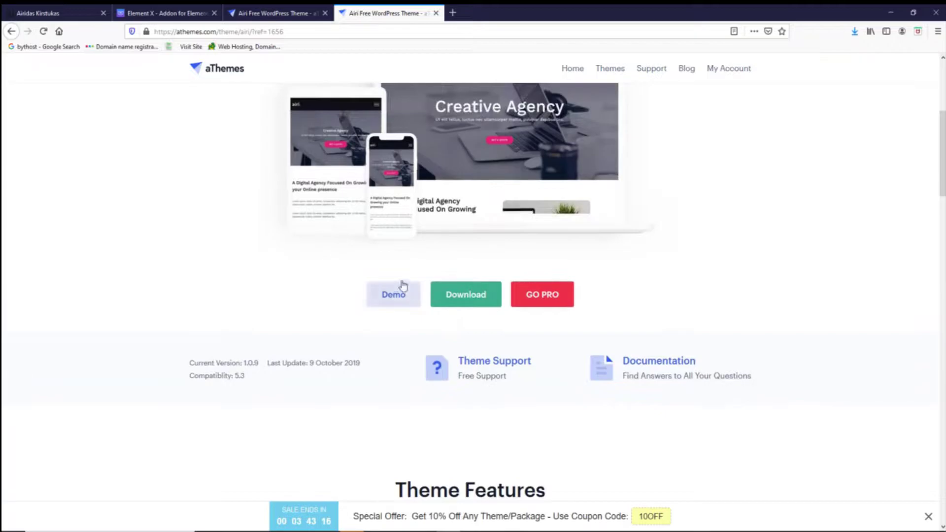
Go from the web hosting page to the Hostinger client area and manage the hosting account
scroll(306, 170, up, 5)
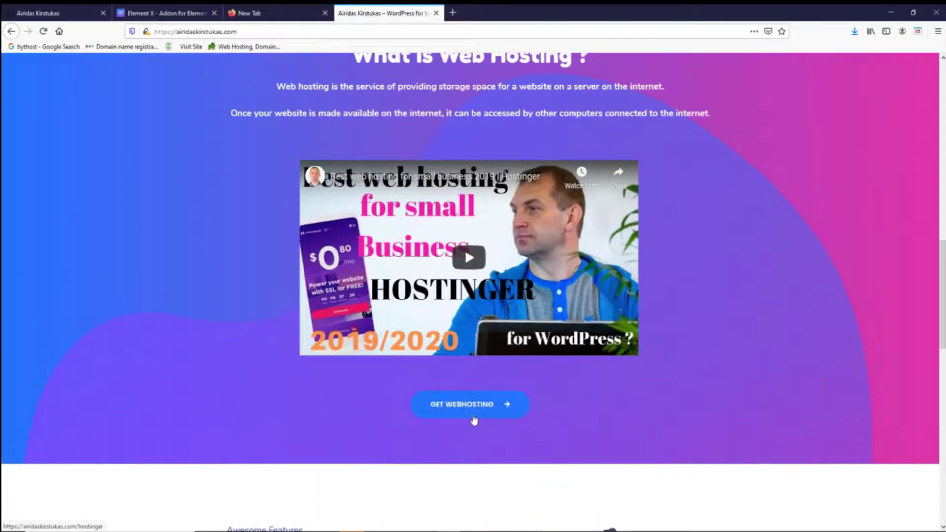
click(474, 418)
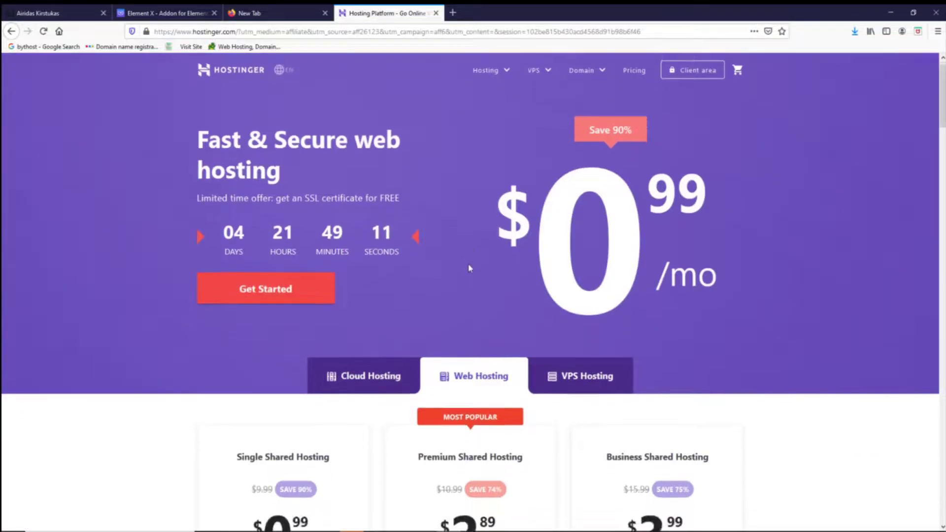
scroll(470, 264, down, 6)
scroll(471, 264, up, 6)
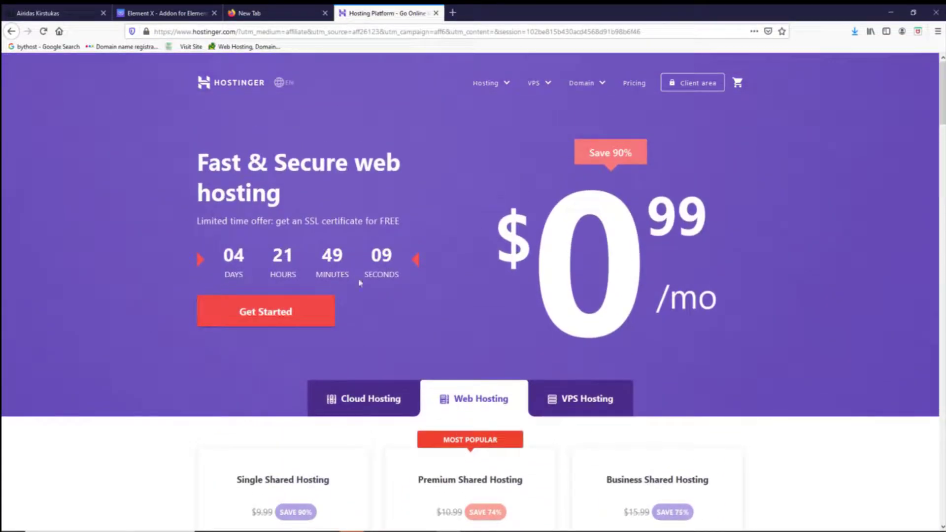
click(696, 87)
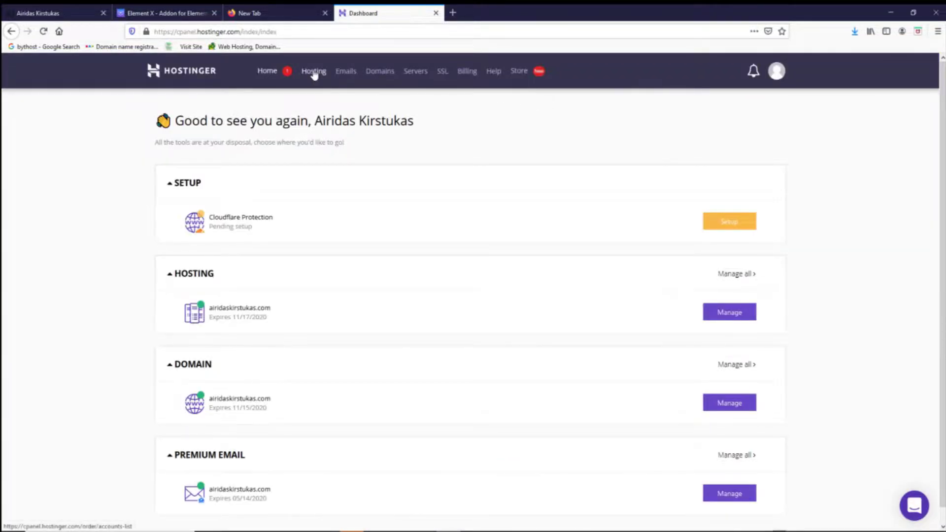
click(313, 73)
click(754, 219)
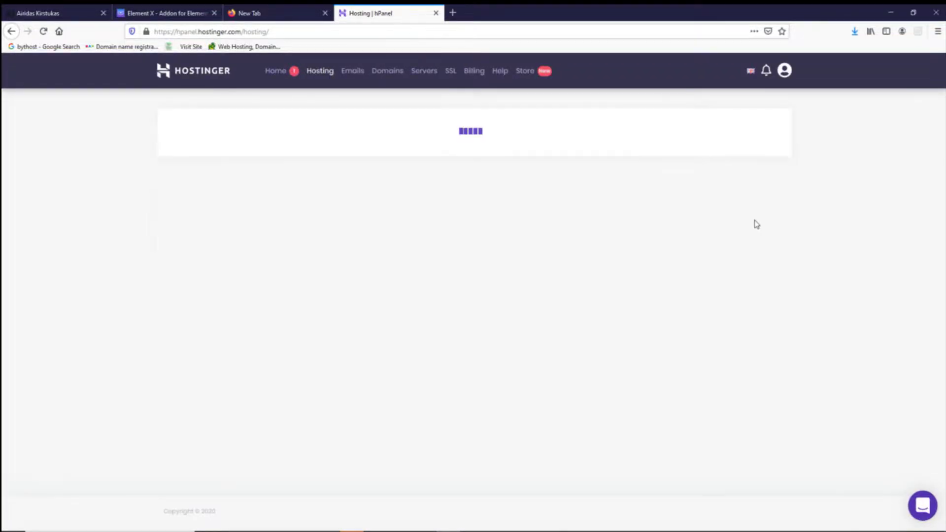
Create a subdomain named 'airi' under Domains > Subdomains
click(180, 288)
click(190, 306)
text(airi)
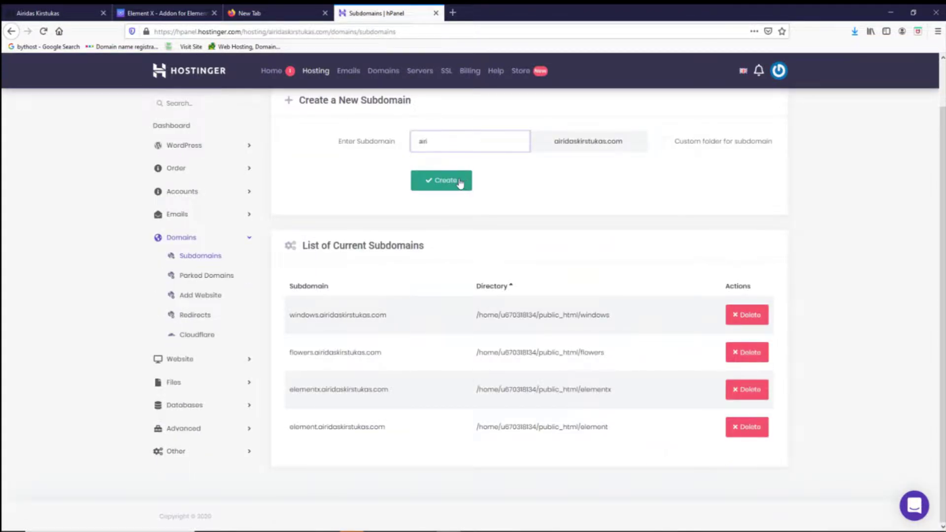
click(468, 183)
scroll(644, 414, down, 1)
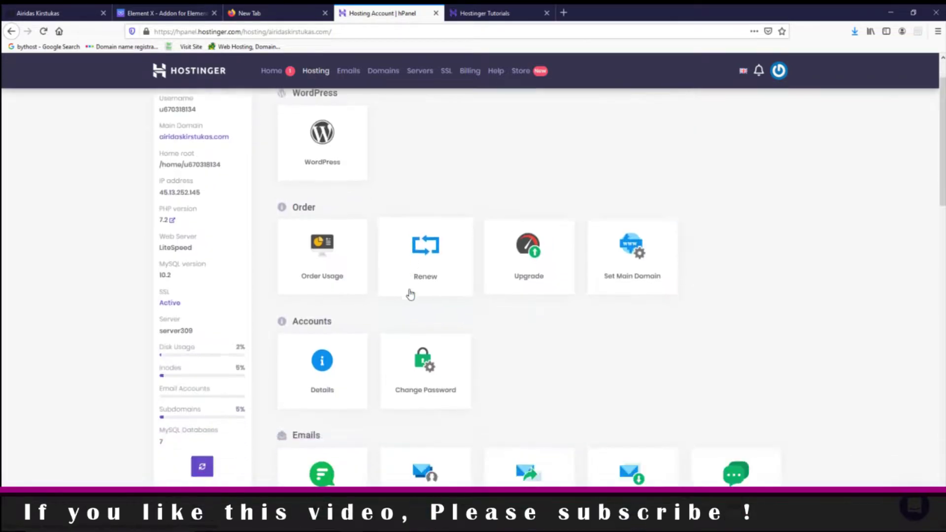
scroll(410, 294, down, 10)
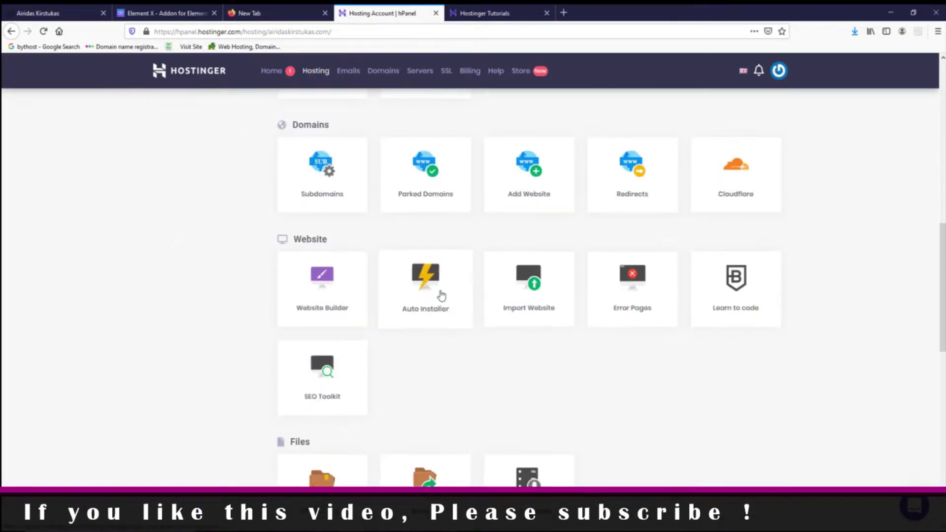
Start a WordPress install in Auto Installer targeting the airi subdomain
click(441, 296)
scroll(340, 298, down, 5)
click(342, 297)
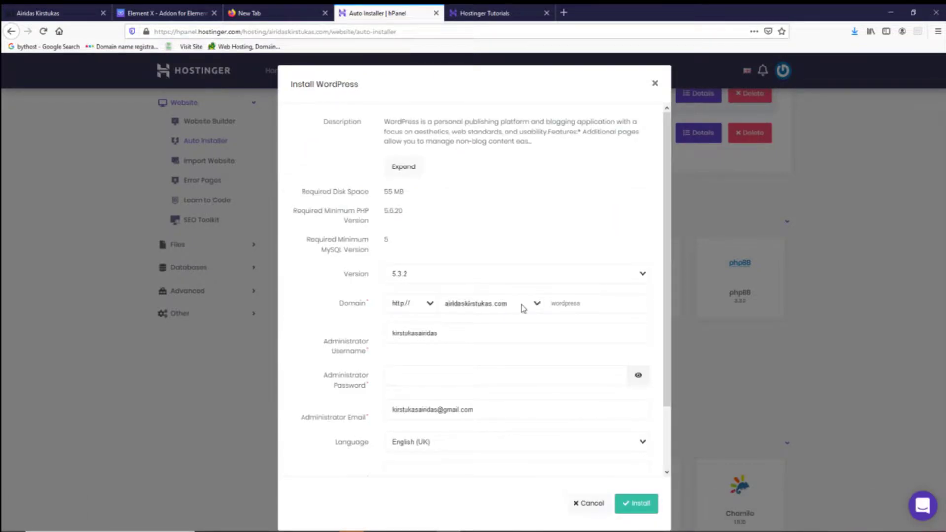
click(530, 304)
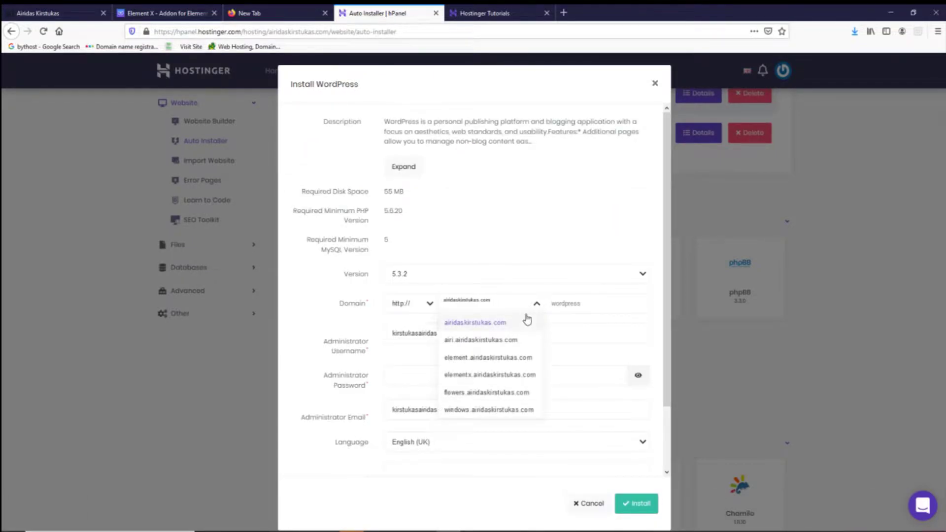
click(488, 341)
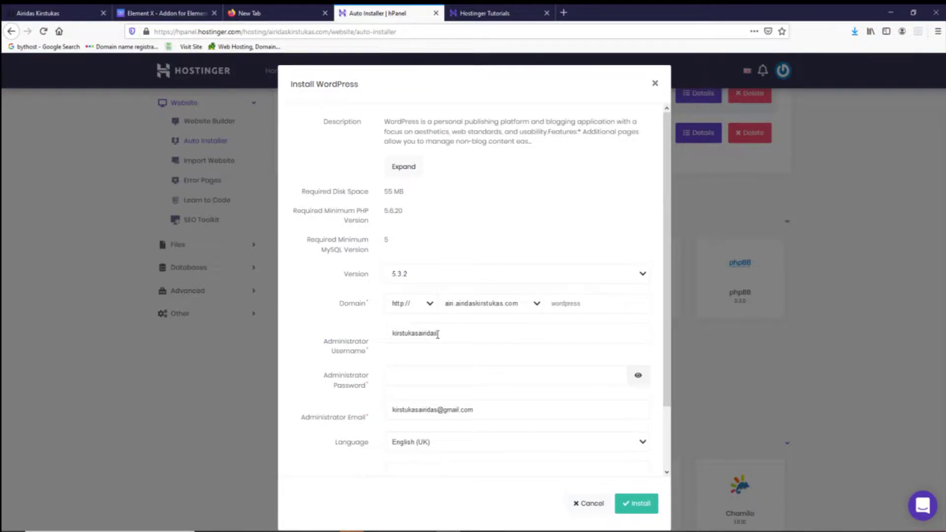
Generate a random admin password, title the site 'Airi Theme', and install WordPress
drag(439, 334, 394, 340)
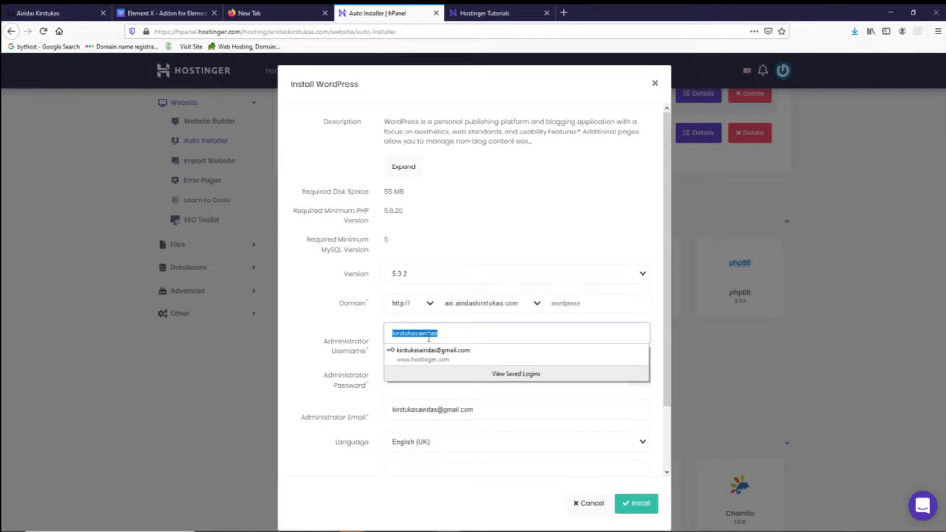
click(376, 339)
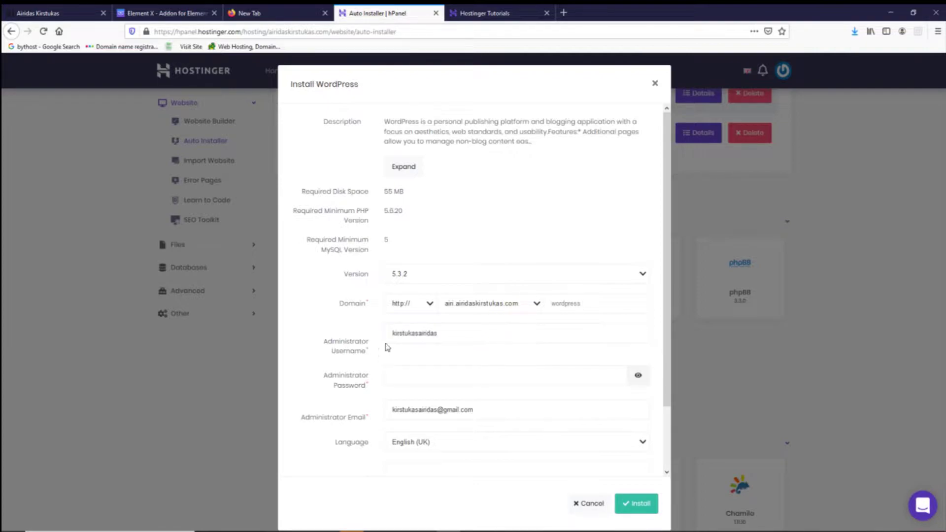
click(424, 384)
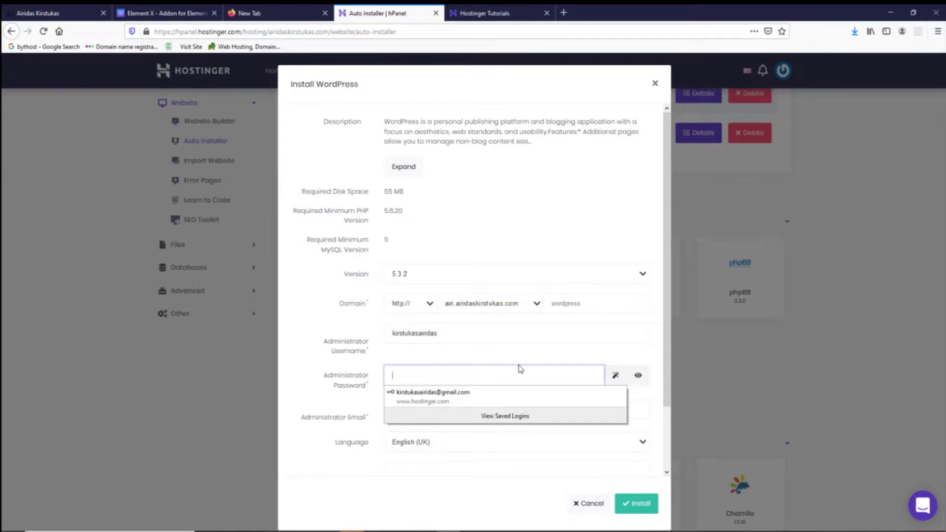
click(615, 376)
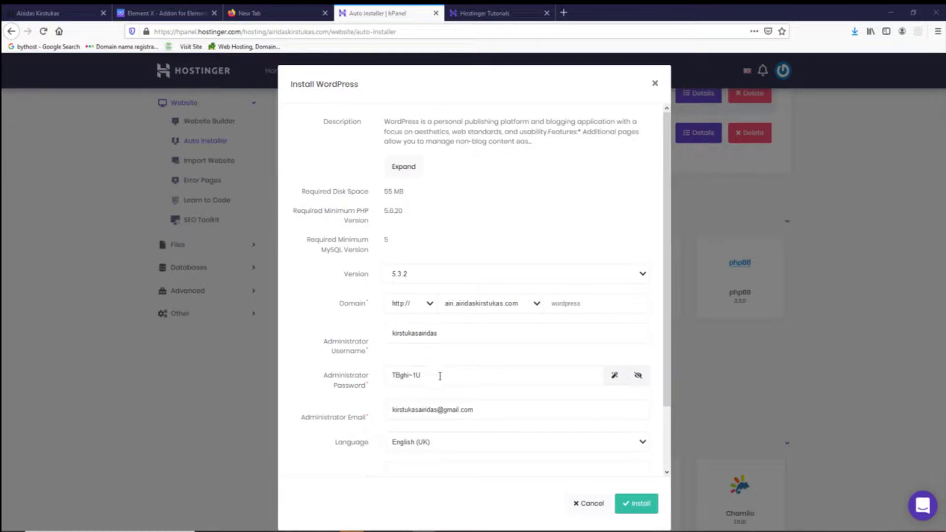
scroll(449, 374, down, 2)
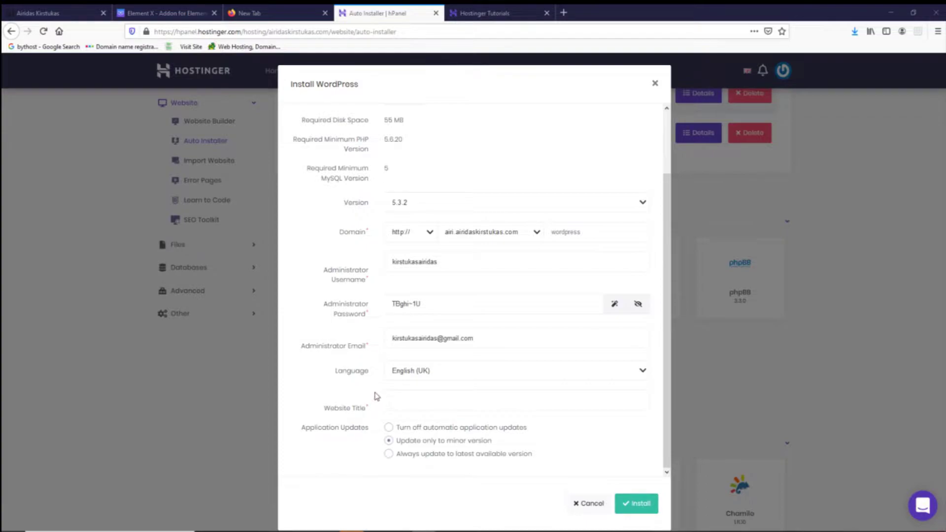
click(409, 402)
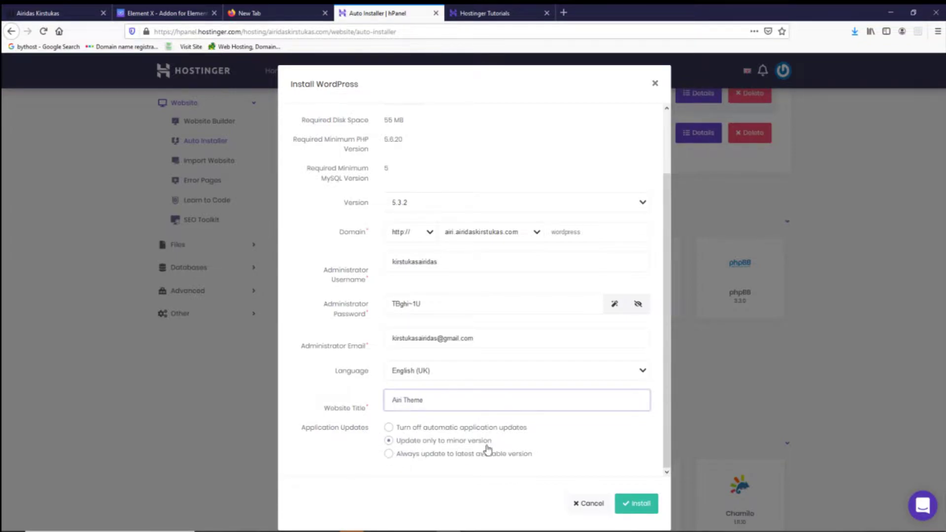
click(637, 508)
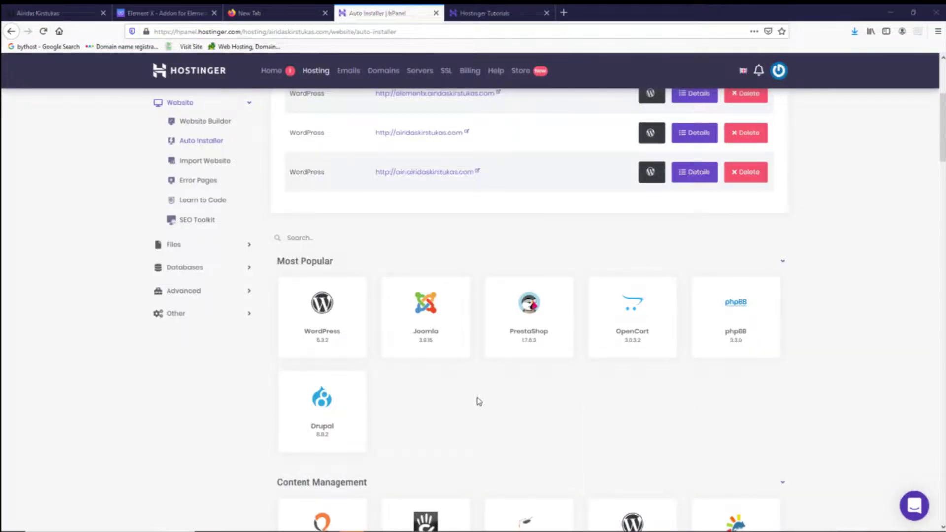
Open the new airi site from hPanel and scroll through its default front page
scroll(475, 398, up, 3)
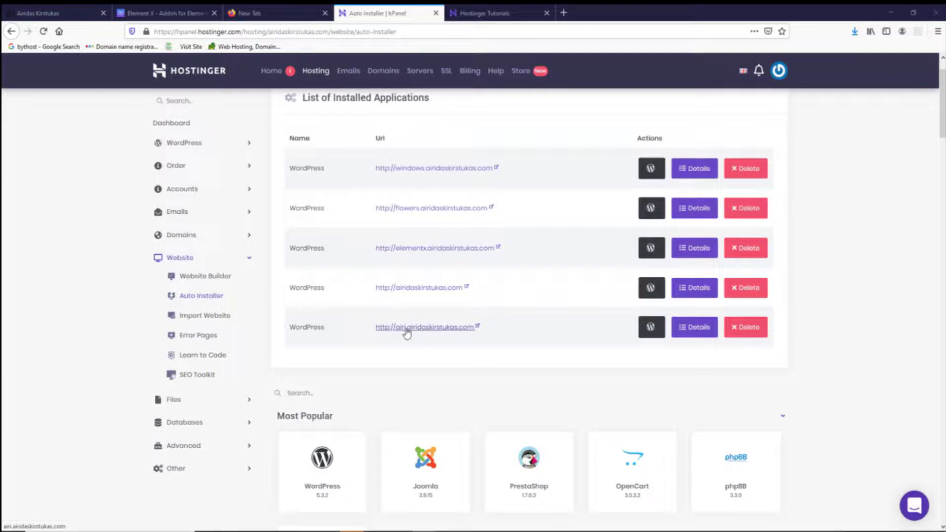
click(471, 328)
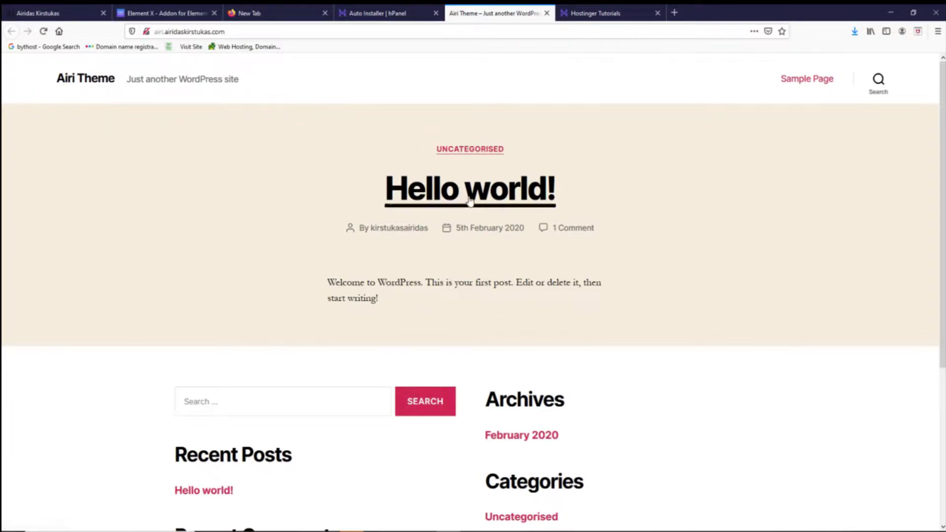
scroll(654, 286, down, 5)
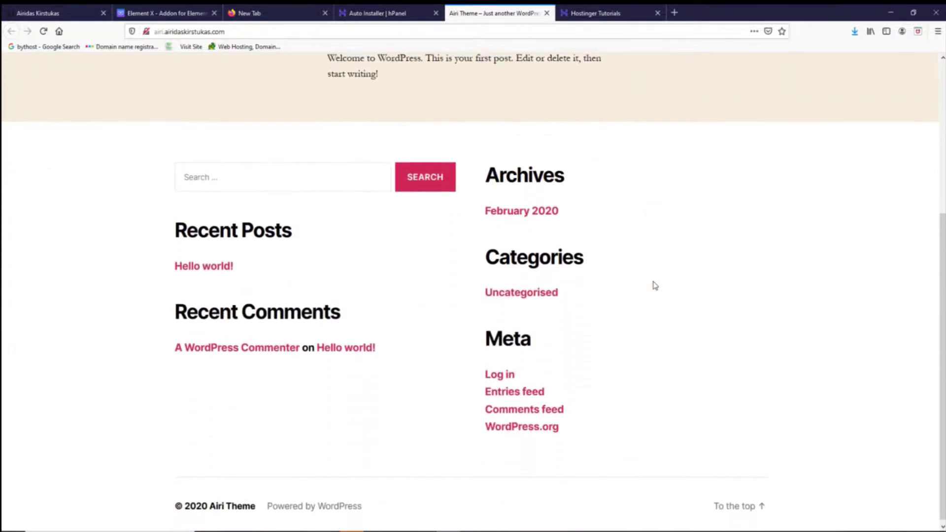
scroll(654, 286, up, 5)
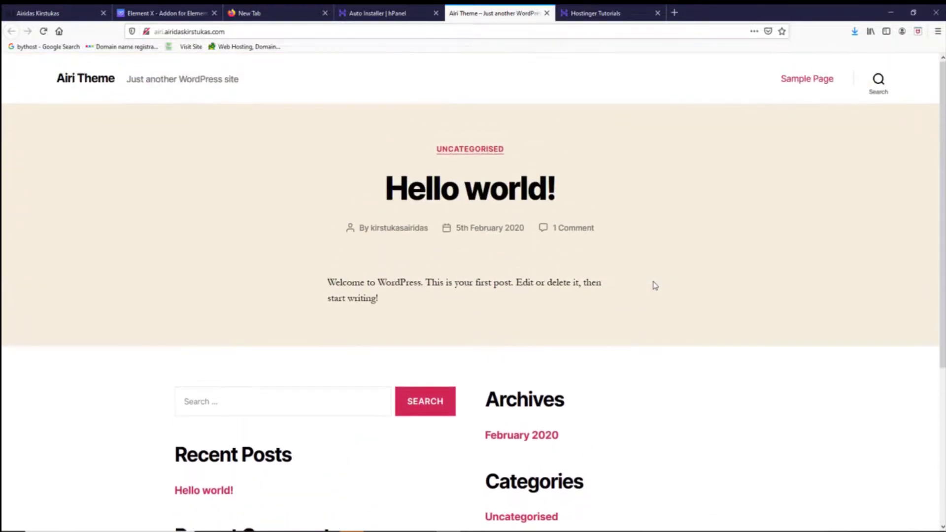
click(227, 29)
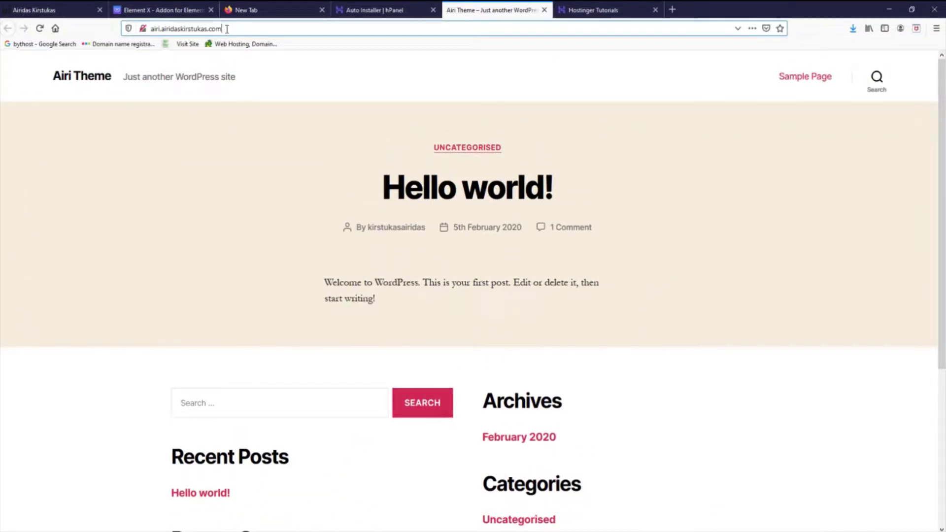
Log in at the site's /admin address with the administrator credentials and save the login in Firefox
text(/)
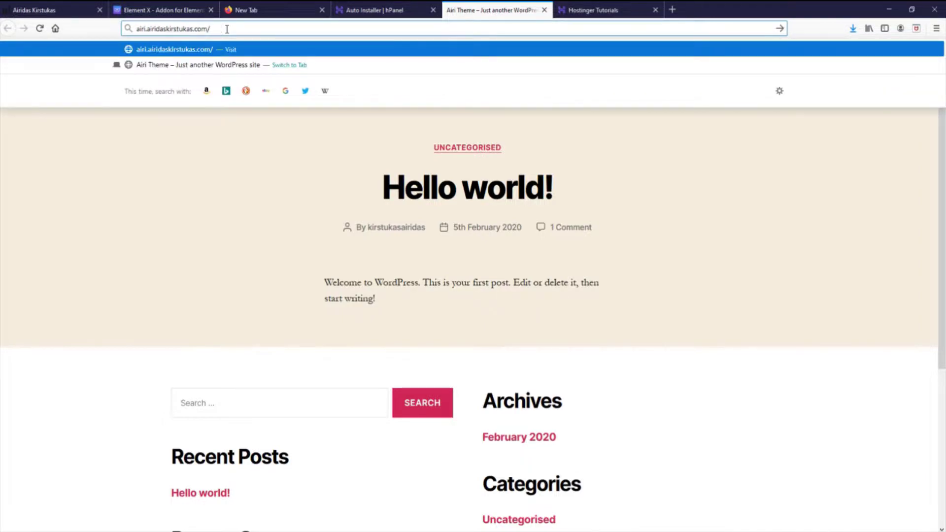
text(adm)
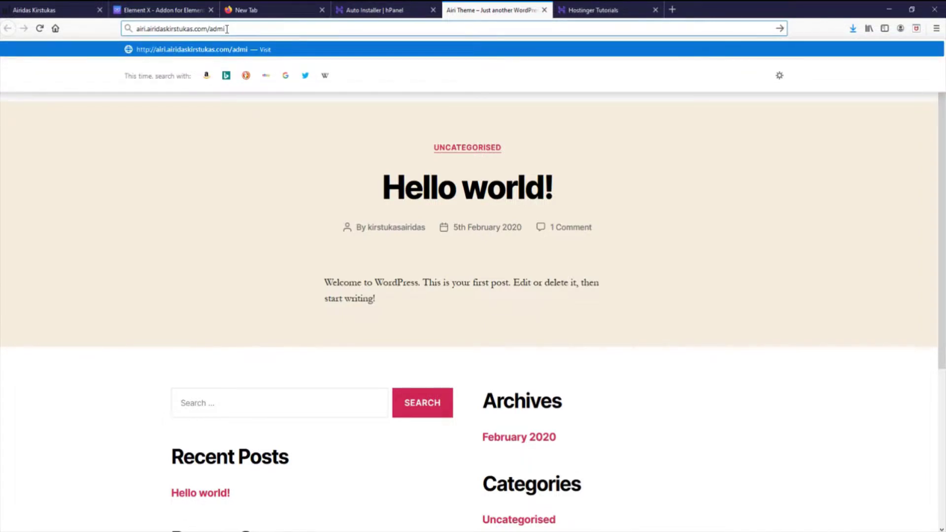
key(BackSpace)
text(min)
key(Return)
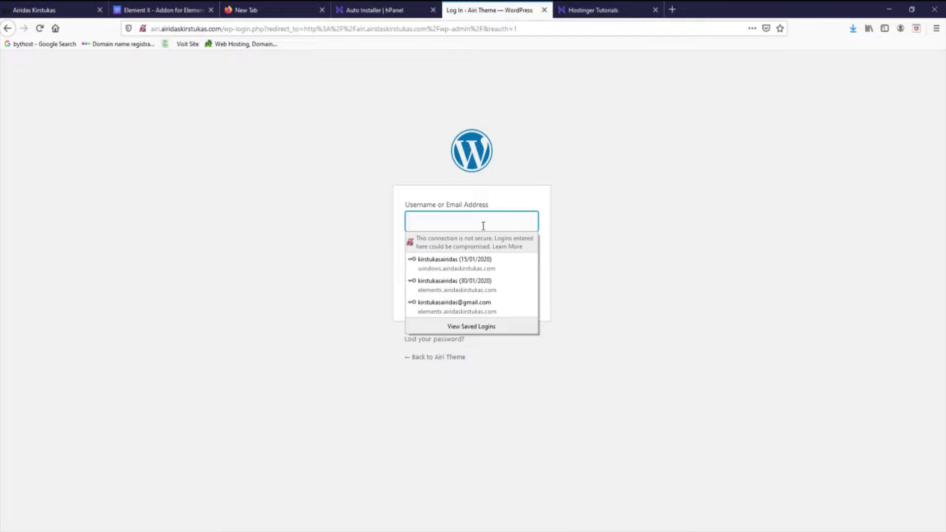
text(kirstukasairid)
text(as)
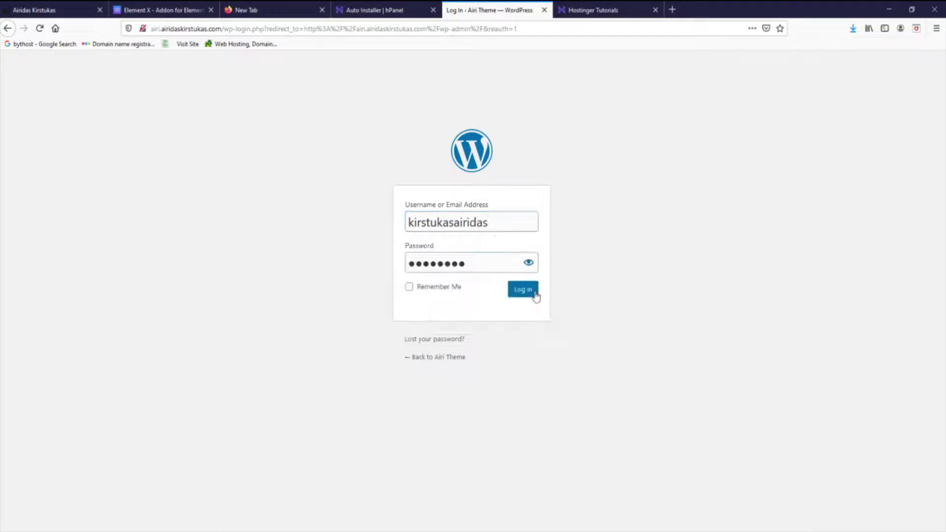
click(530, 292)
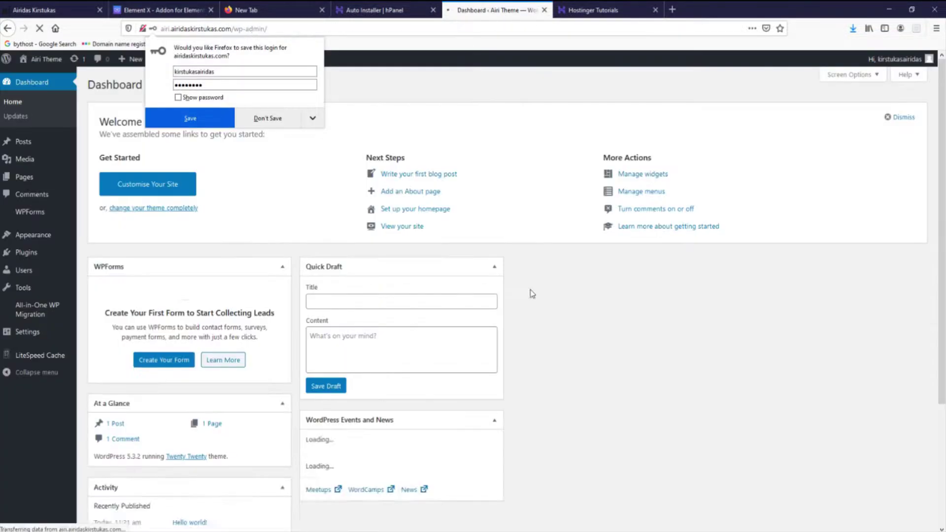
click(191, 121)
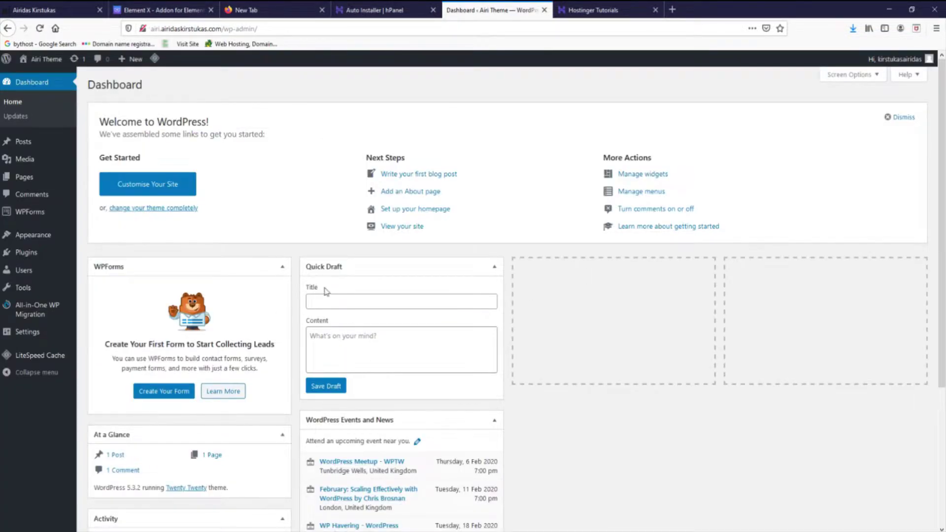
scroll(329, 292, down, 4)
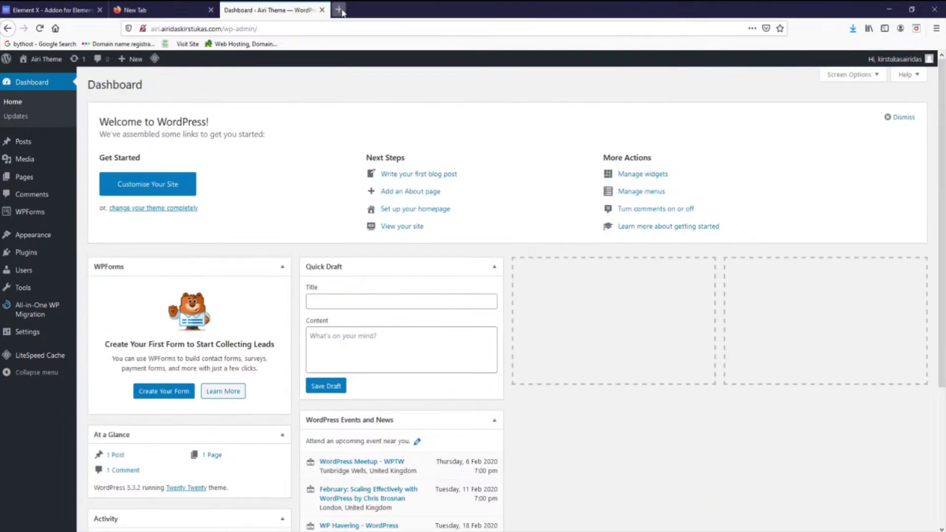
In a new tab, load the personal website and browse its Resources page
click(339, 10)
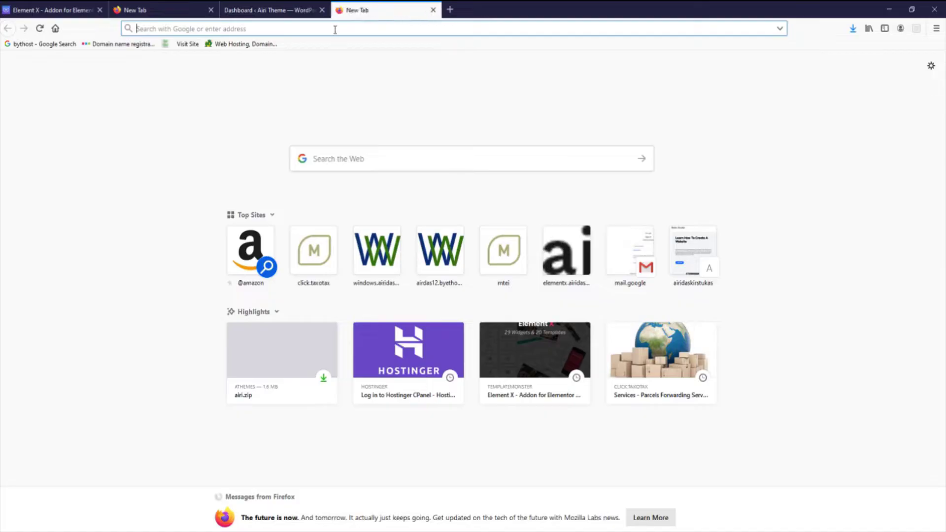
text(airidas)
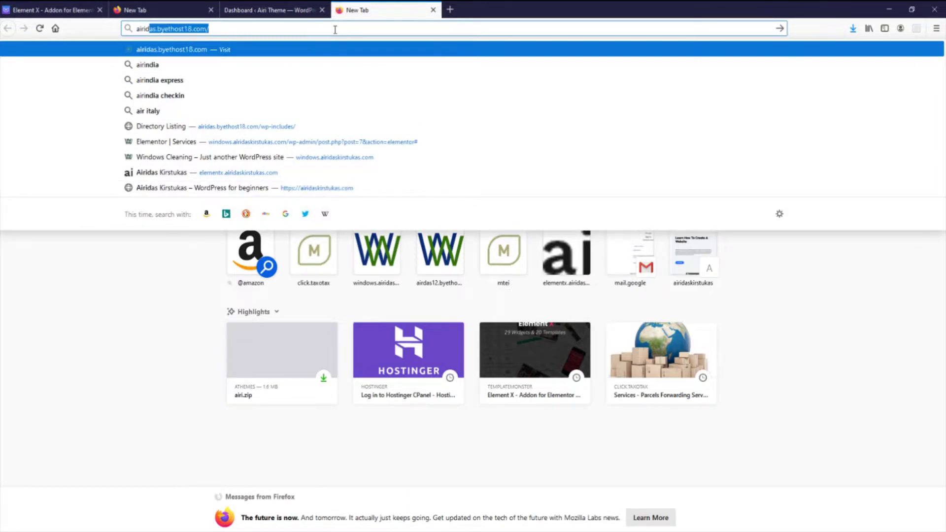
text(kir)
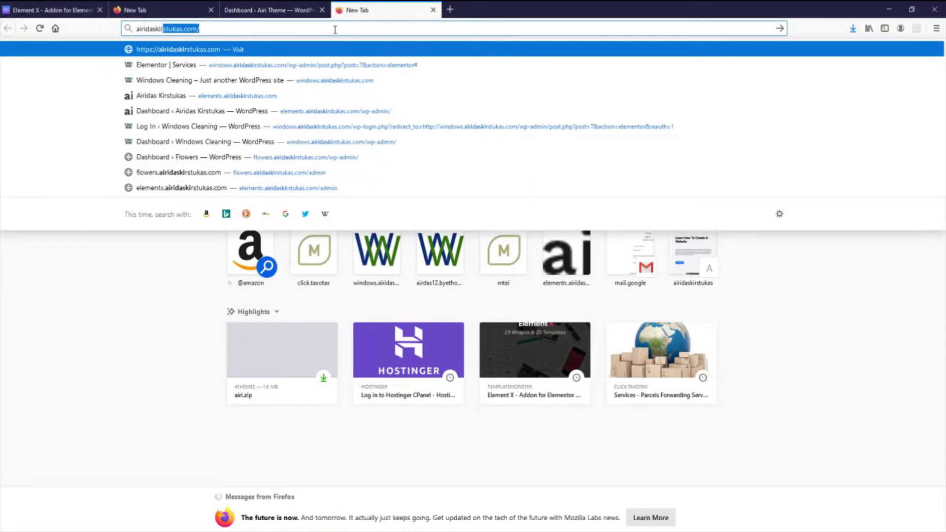
text(stukas.com)
key(Return)
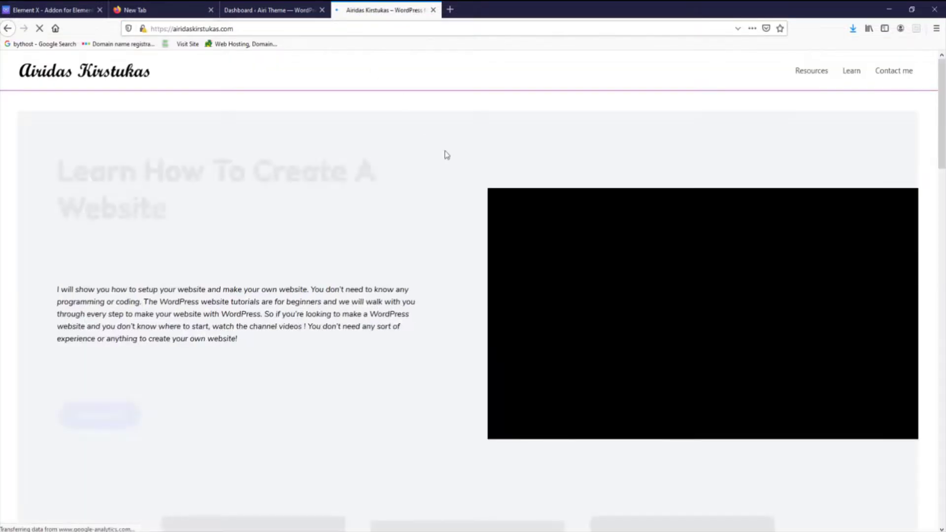
click(822, 73)
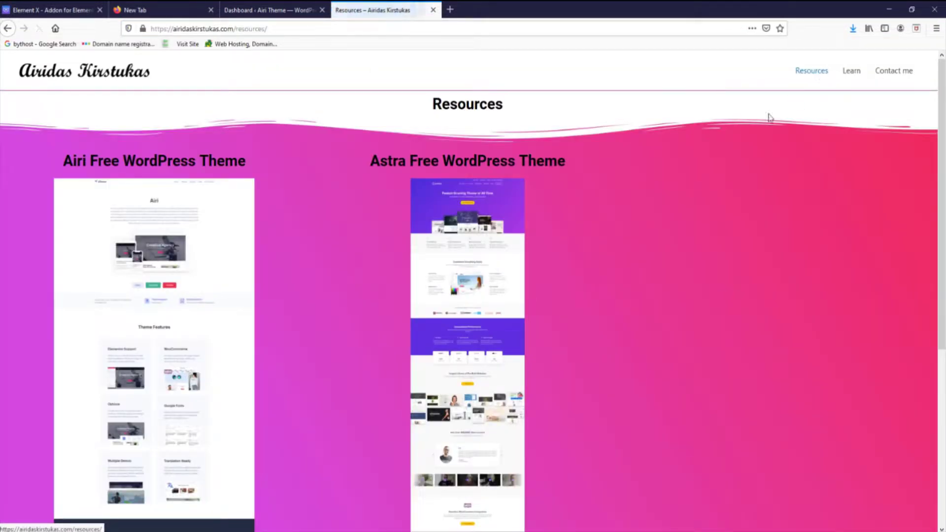
scroll(146, 255, down, 5)
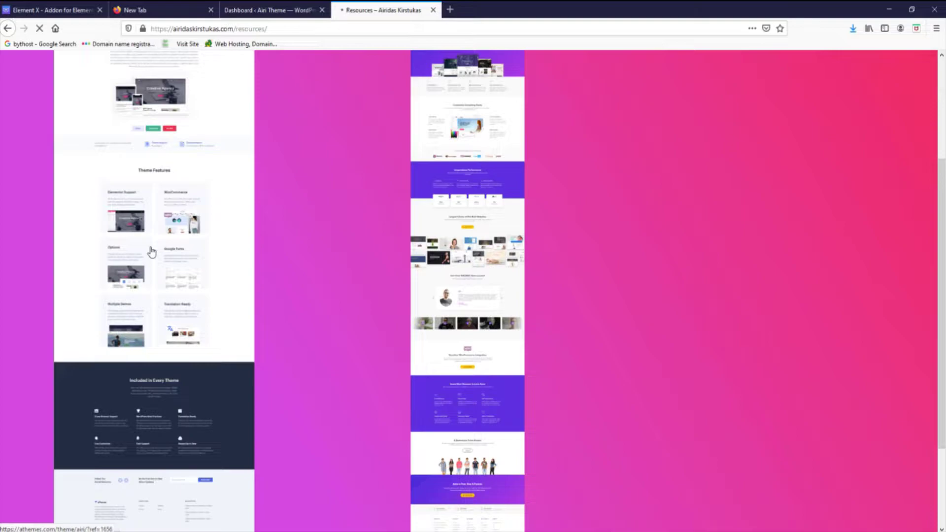
scroll(410, 274, down, 5)
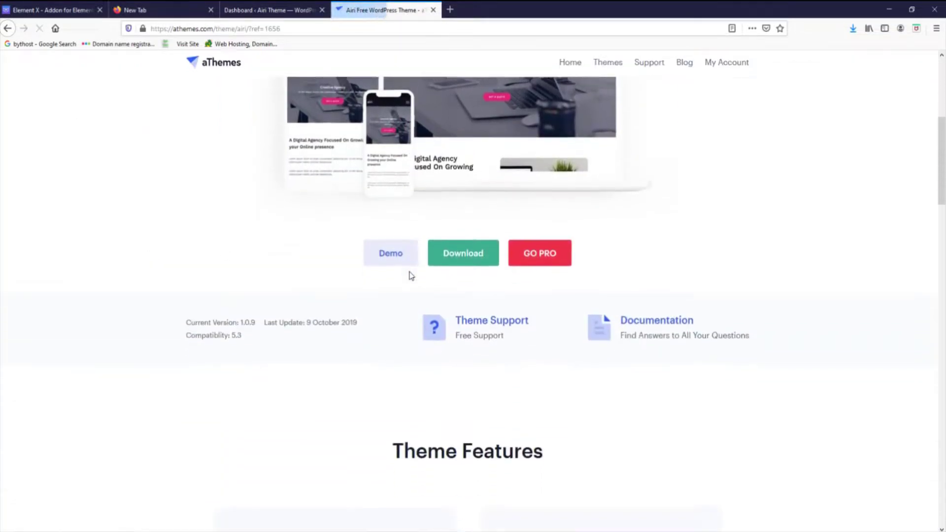
Download airi.zip using the saved e-mail address, then return to the WordPress Dashboard tab
click(459, 251)
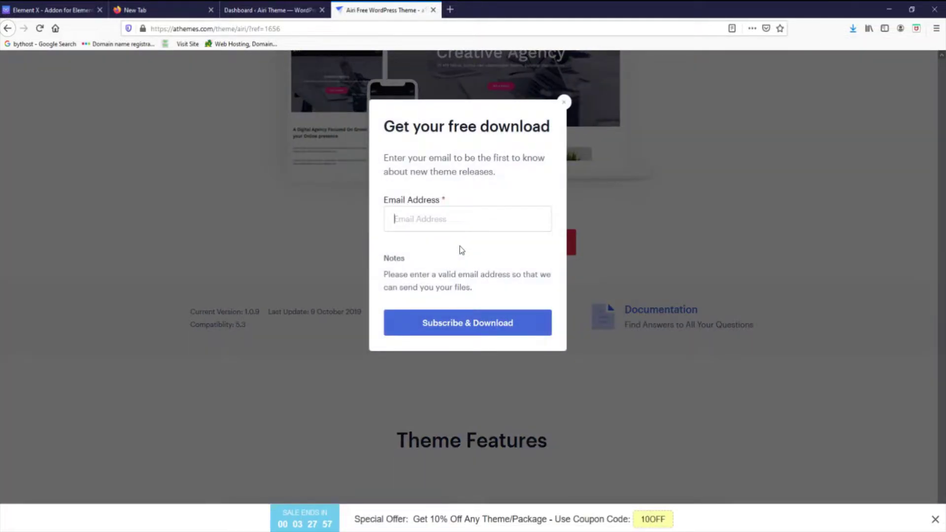
text(kir)
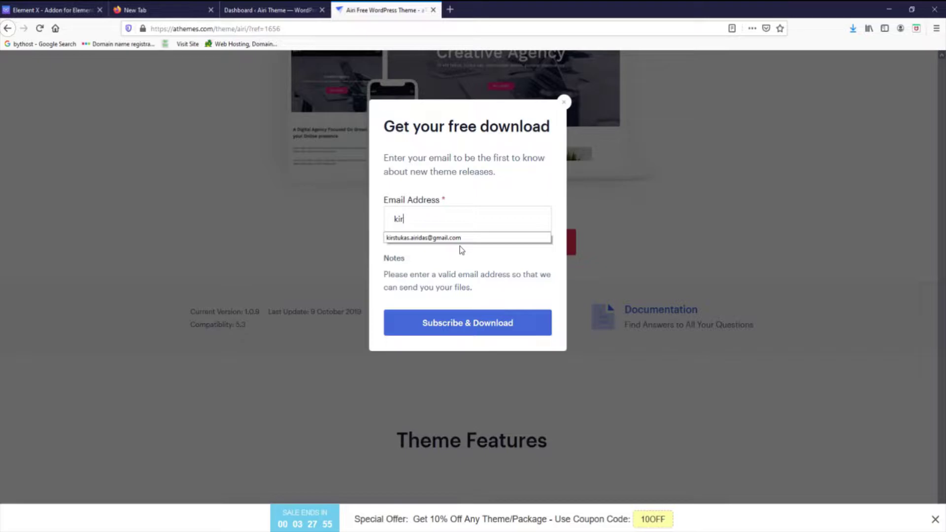
click(460, 238)
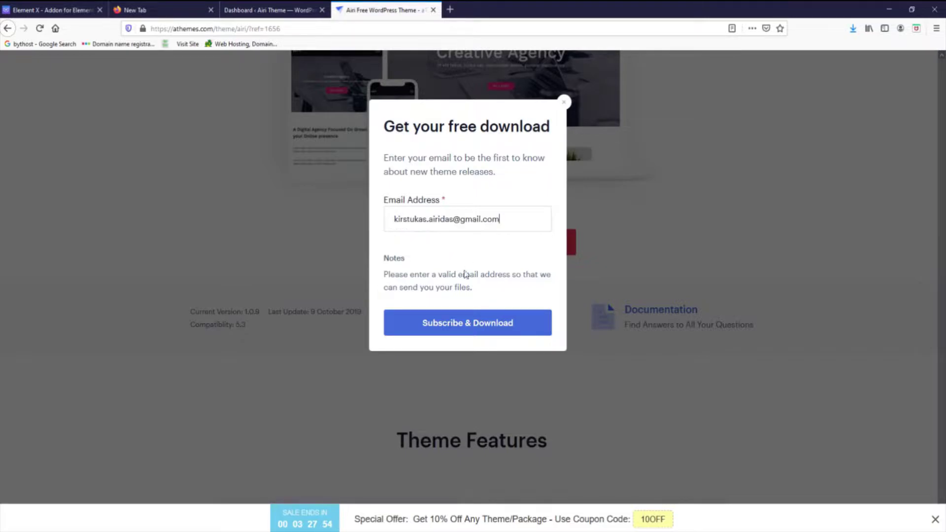
click(462, 326)
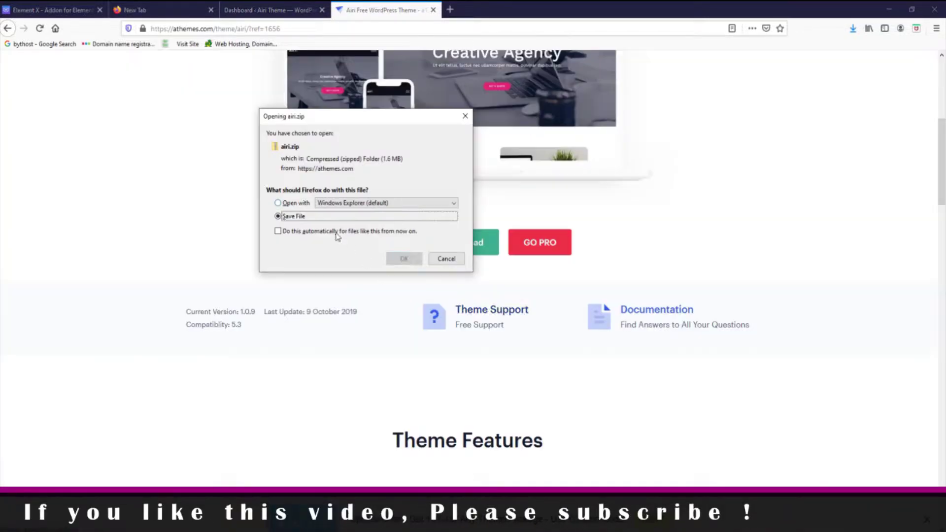
click(404, 259)
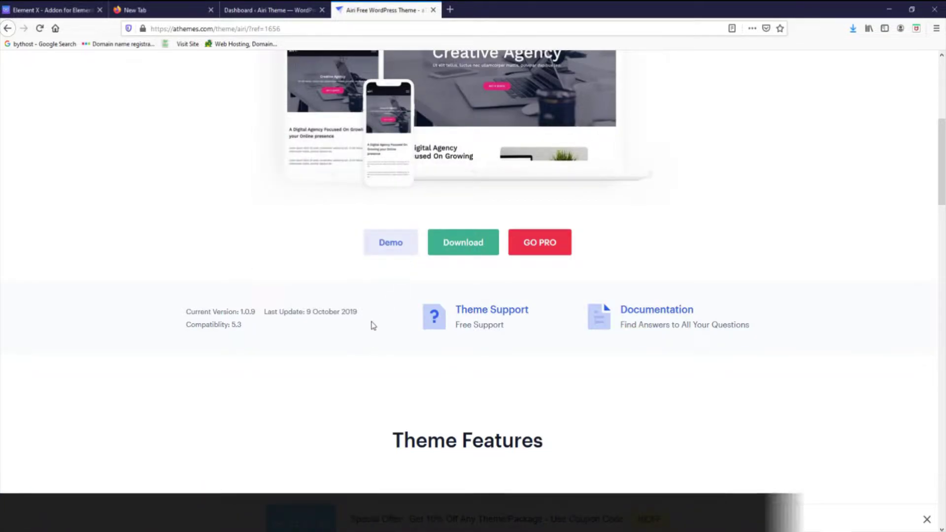
click(249, 9)
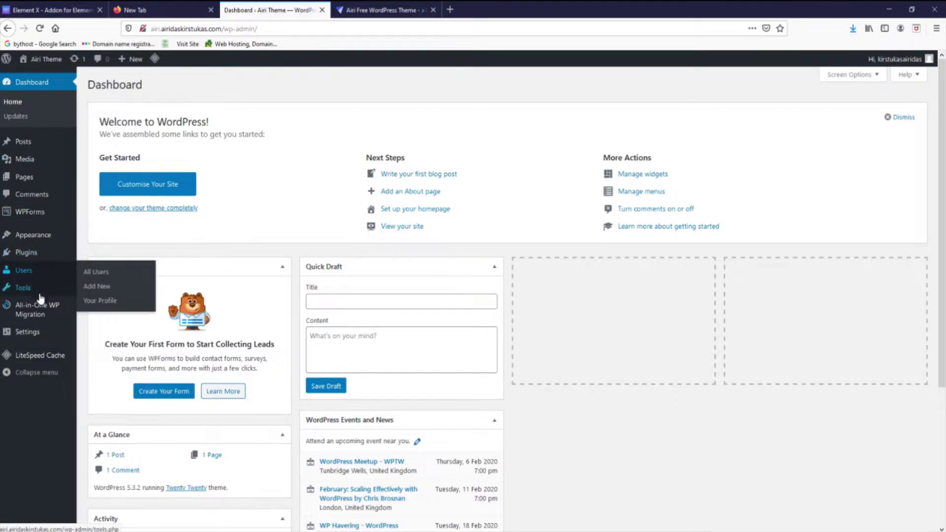
Upload airi.zip via Appearance > Themes > Add New and install it
mouse_move(35, 236)
click(84, 241)
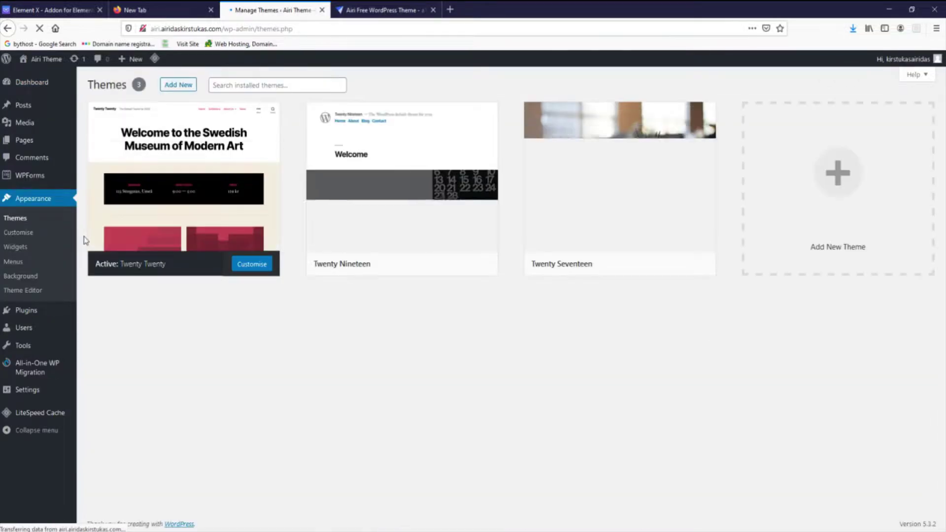
click(182, 86)
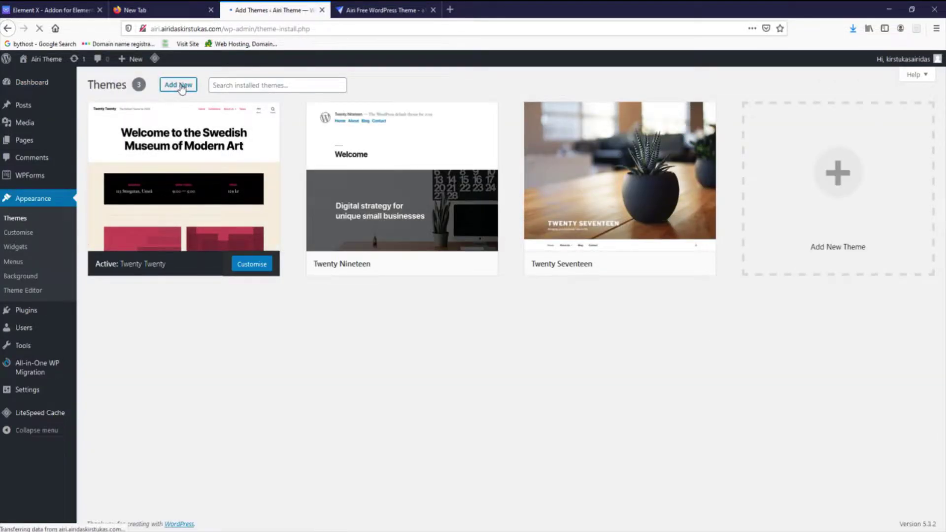
click(182, 86)
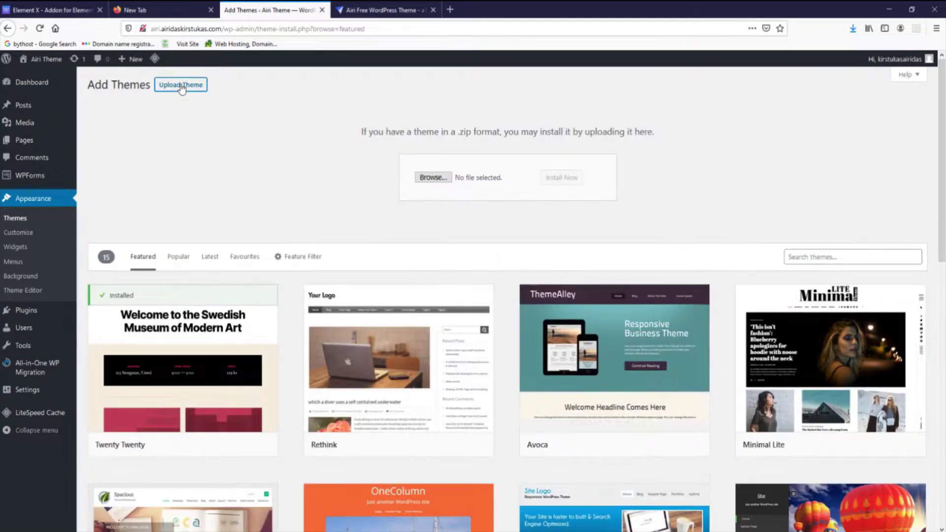
click(440, 179)
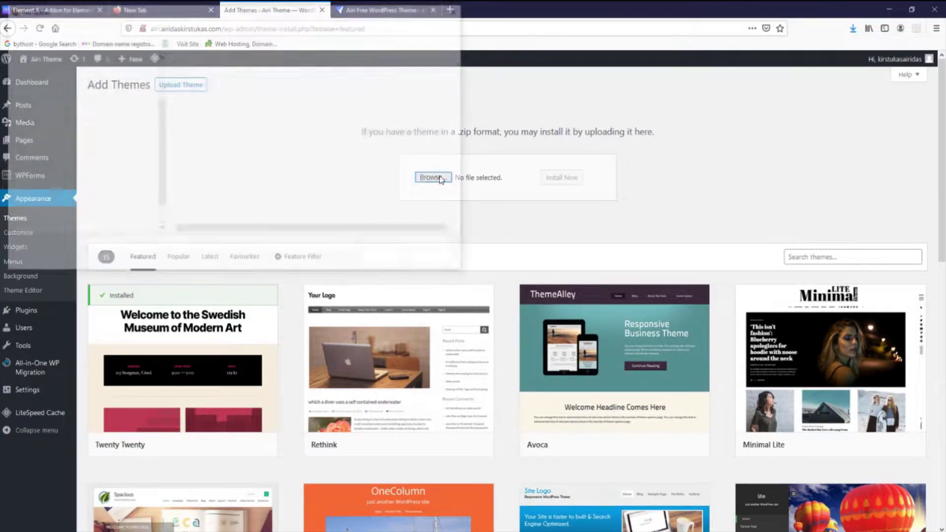
click(195, 98)
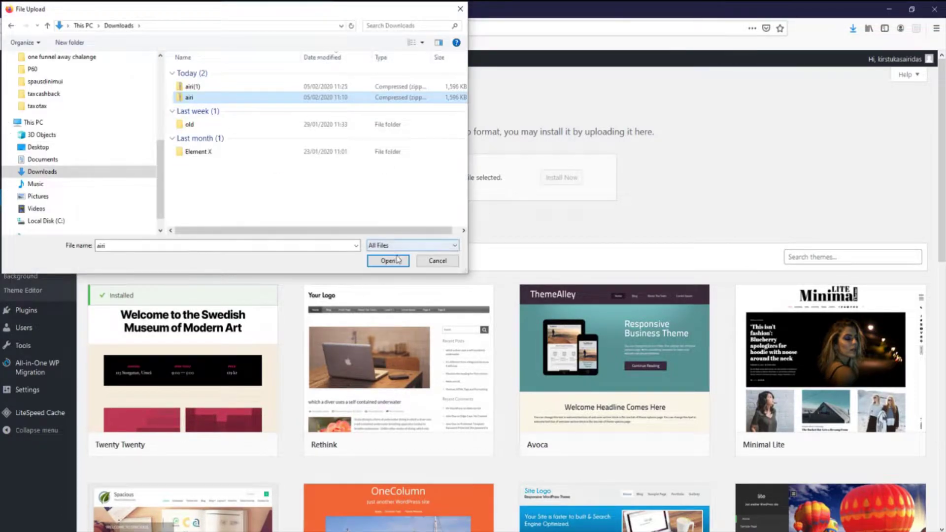
click(399, 259)
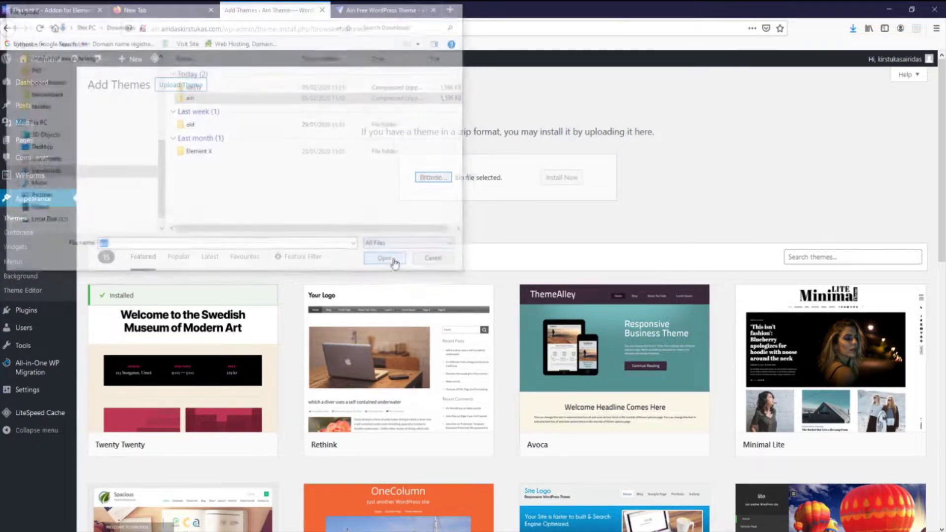
click(560, 183)
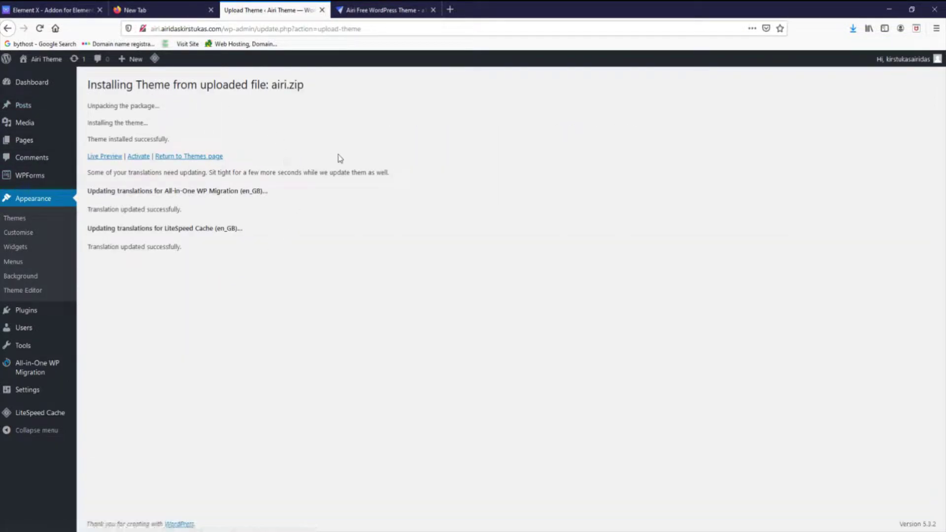
click(16, 219)
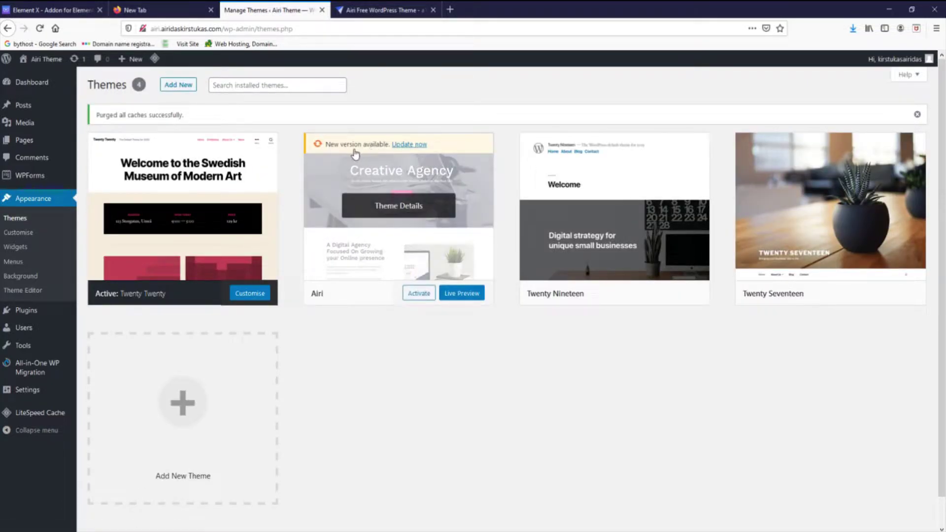
Update the Airi theme to its new version and activate it
click(426, 148)
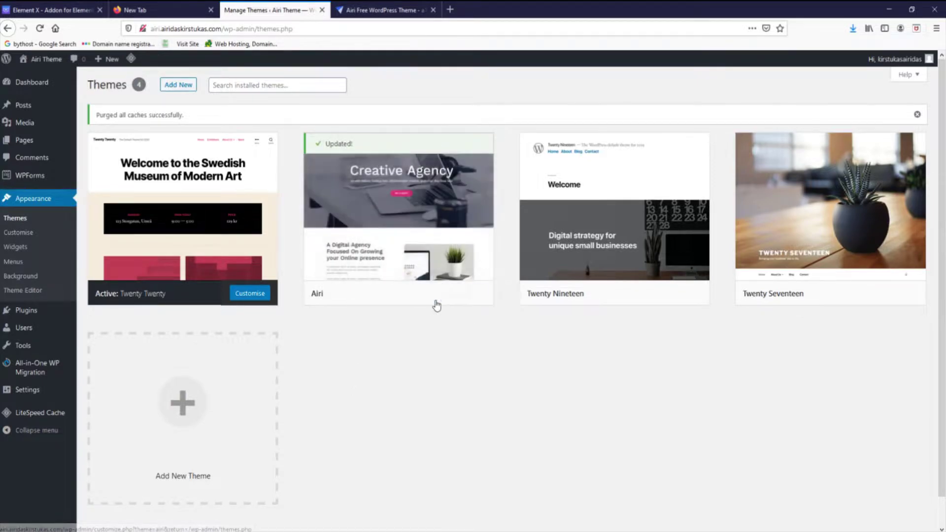
click(413, 294)
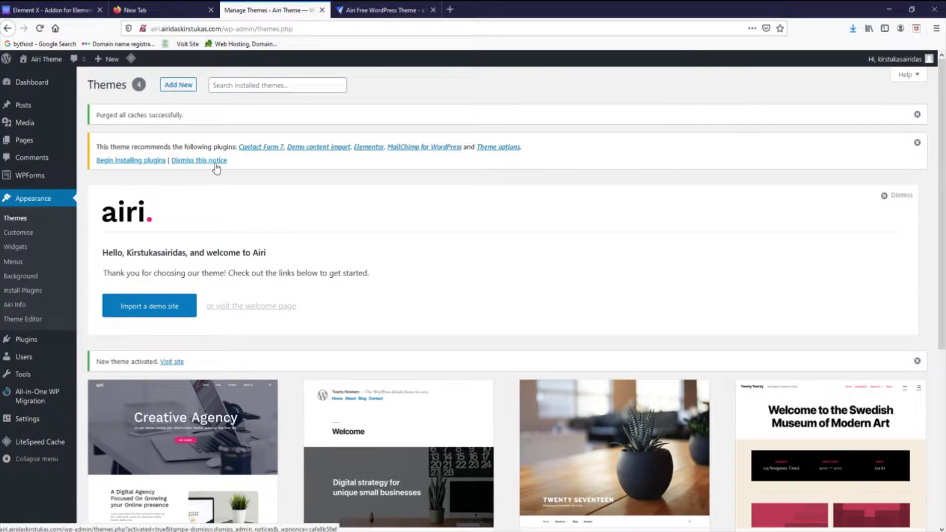
Bulk-install all five recommended plugins, including Contact Form 7, Elementor and MailChimp for WordPress
click(122, 162)
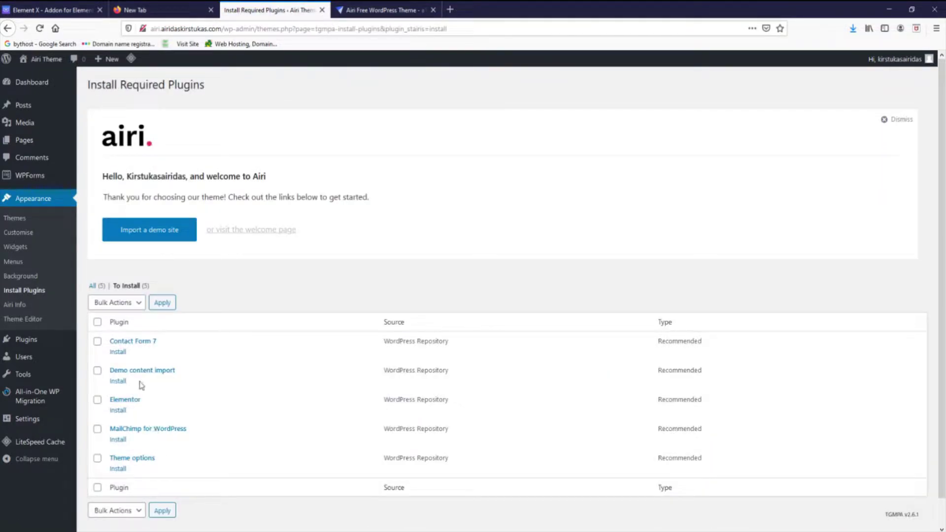
scroll(140, 380, down, 1)
click(97, 294)
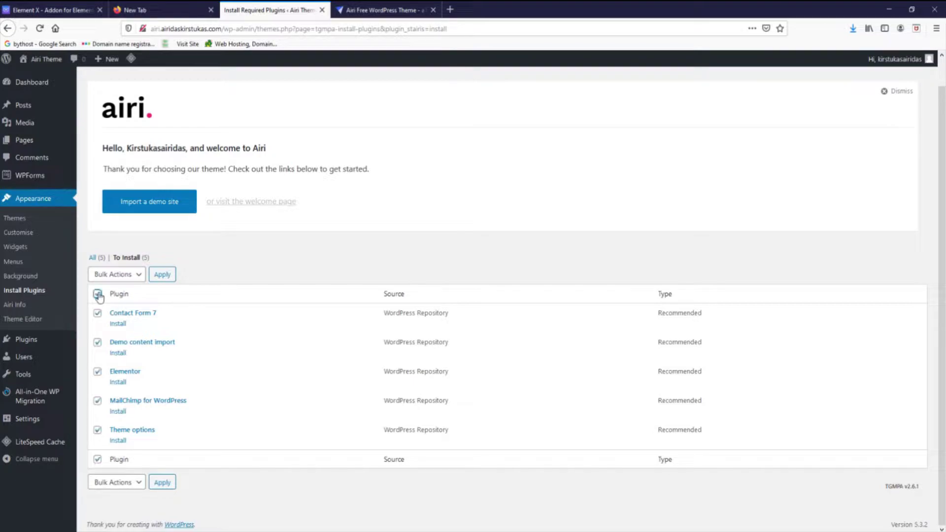
click(131, 277)
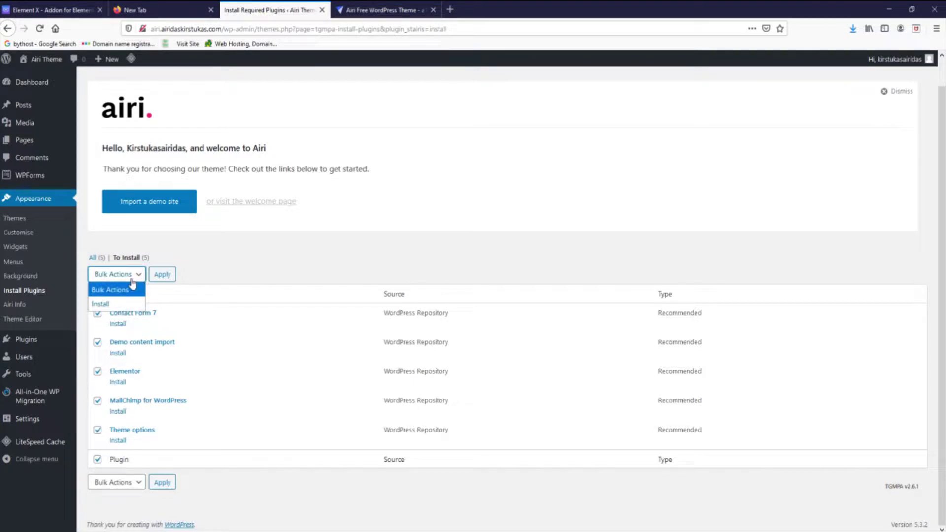
click(127, 305)
click(168, 278)
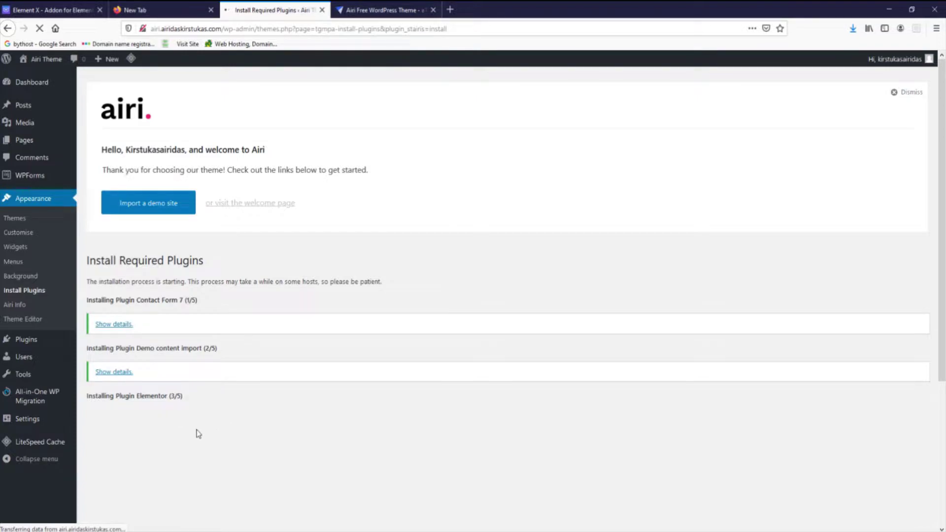
scroll(213, 396, down, 2)
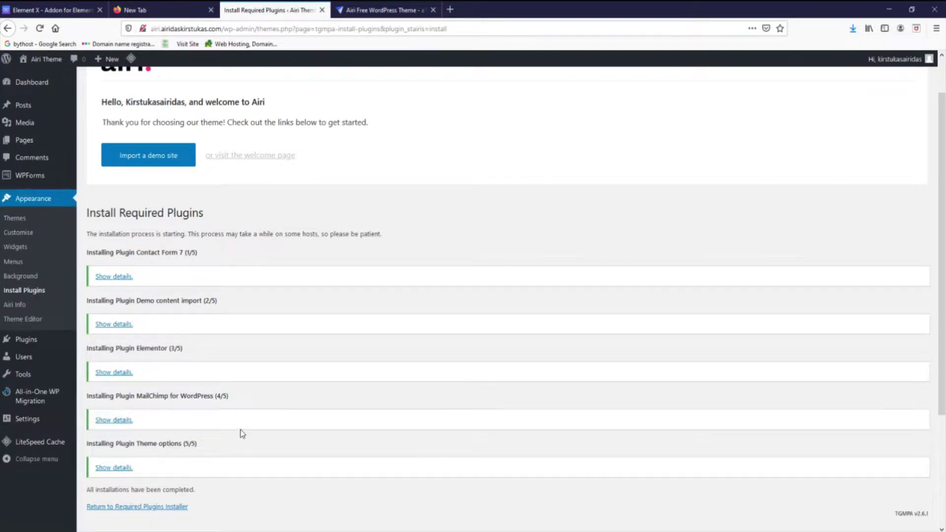
scroll(239, 433, down, 3)
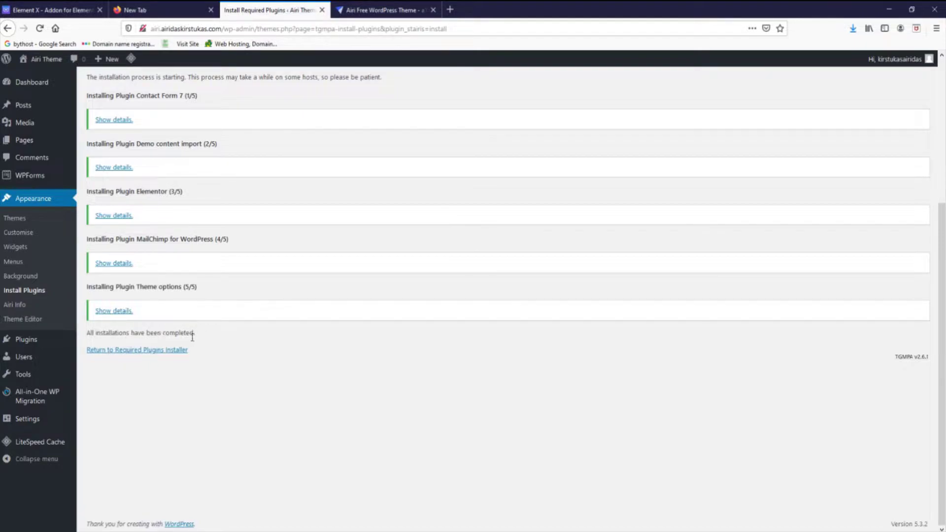
scroll(205, 342, up, 4)
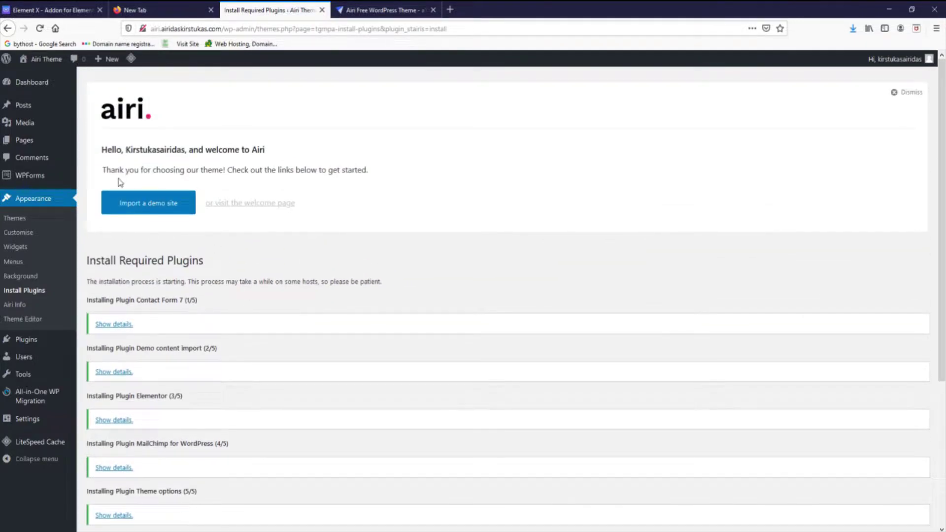
View the demo import page, then activate Akismet Anti-Spam and Contact Form 7
click(165, 206)
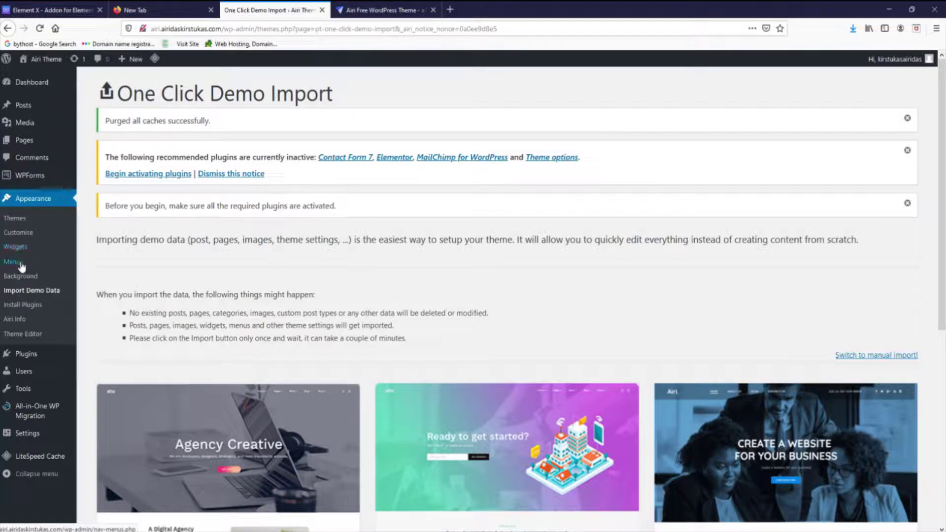
click(28, 355)
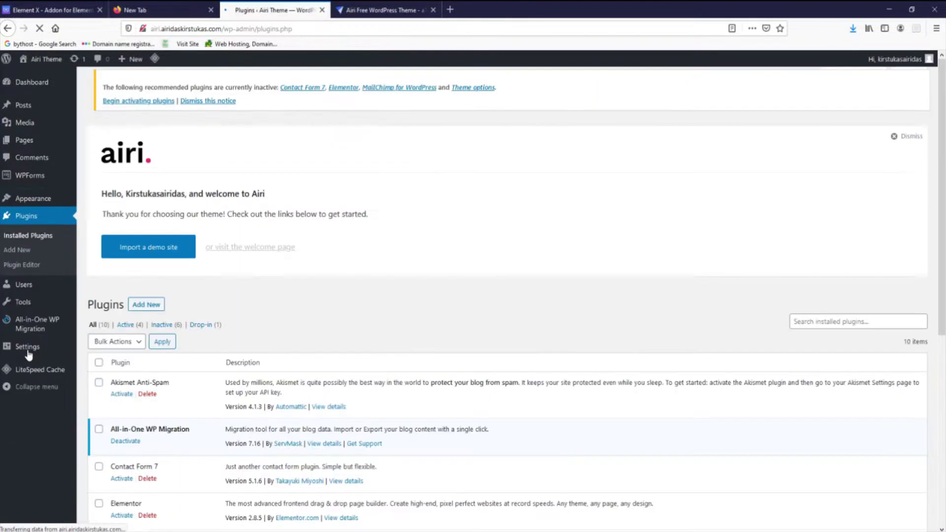
scroll(211, 278, down, 3)
scroll(210, 276, down, 2)
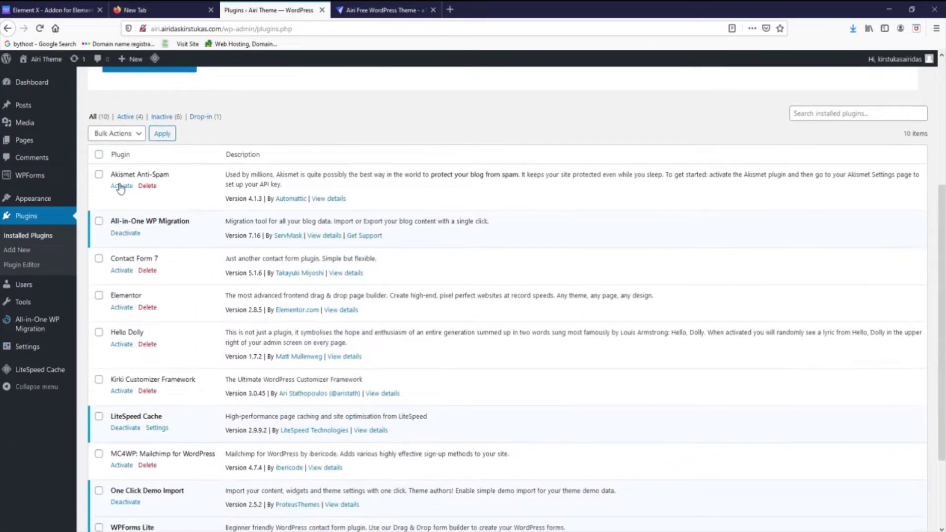
click(121, 187)
scroll(128, 189, down, 5)
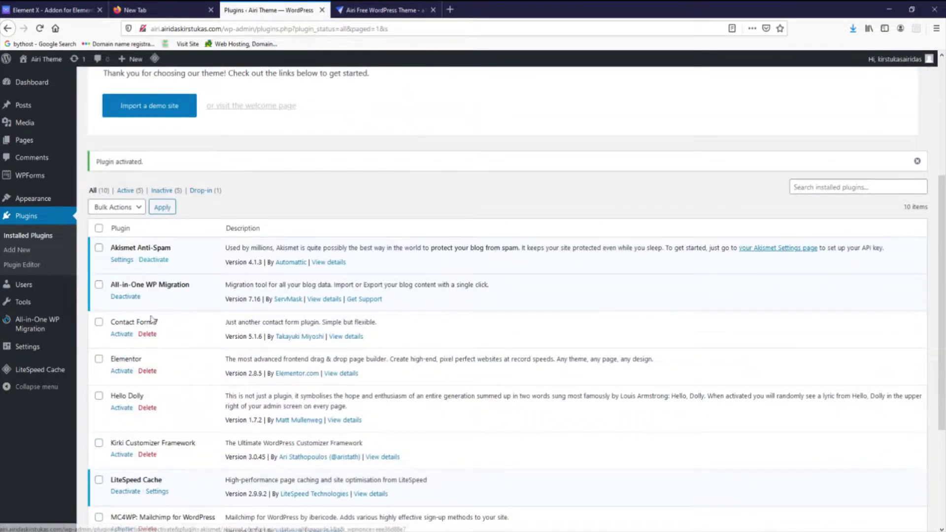
click(122, 335)
Activate Elementor, Hello Dolly and Mailchimp for WordPress, closing Elementor's getting-started screen
click(125, 266)
click(718, 101)
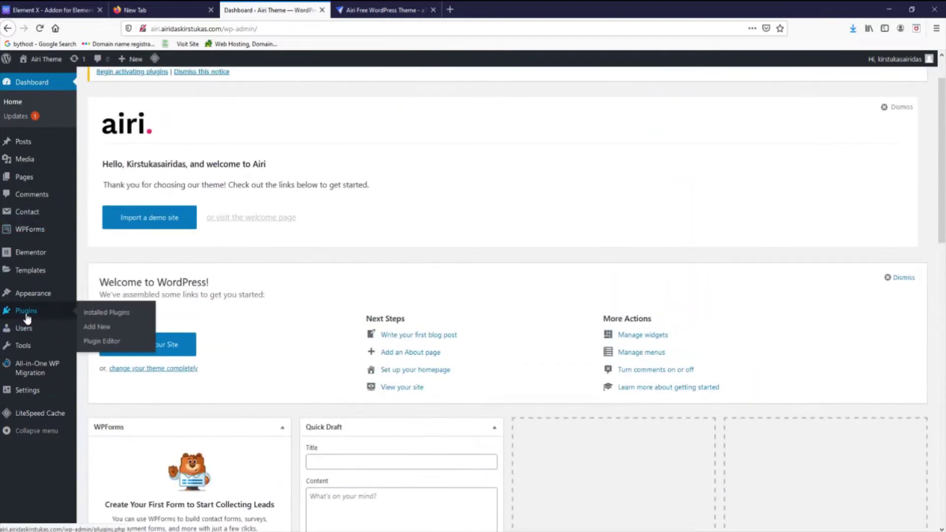
click(27, 318)
scroll(177, 311, down, 8)
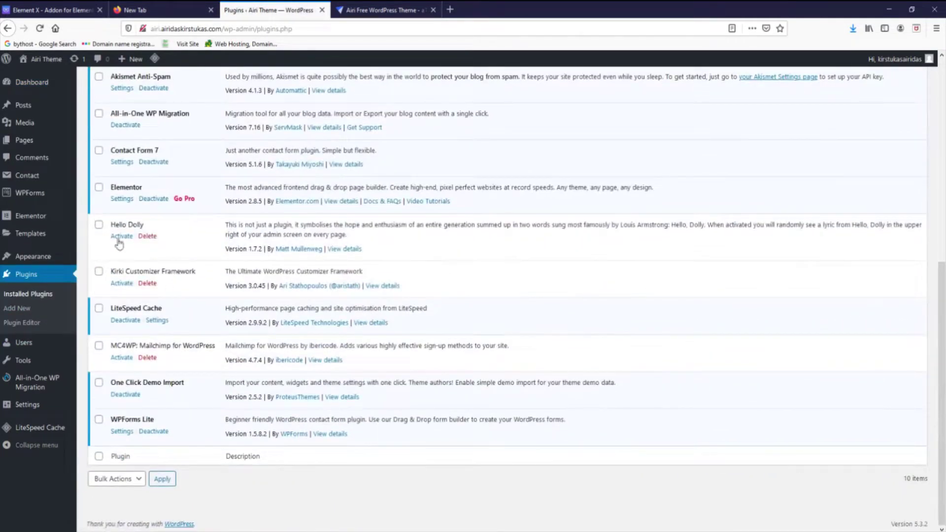
click(118, 249)
scroll(139, 293, down, 8)
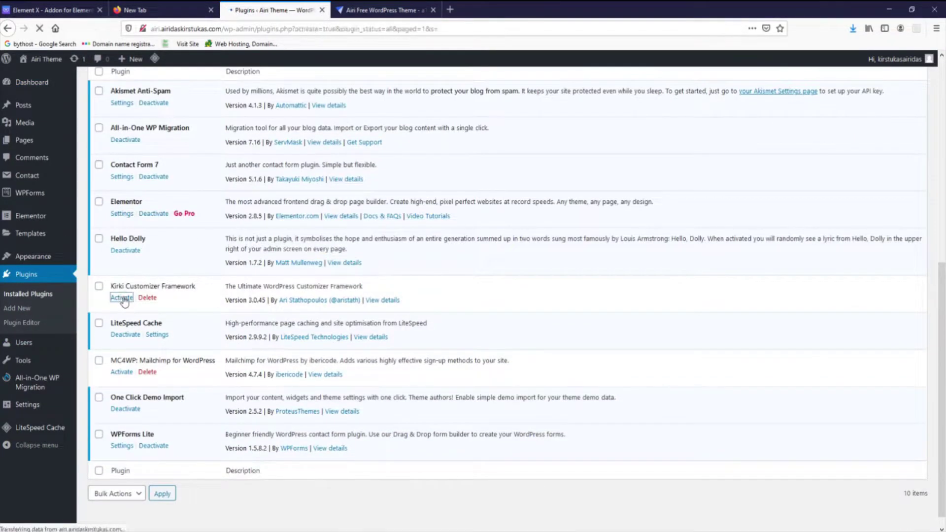
scroll(123, 296, up, 2)
scroll(127, 365, down, 2)
click(123, 360)
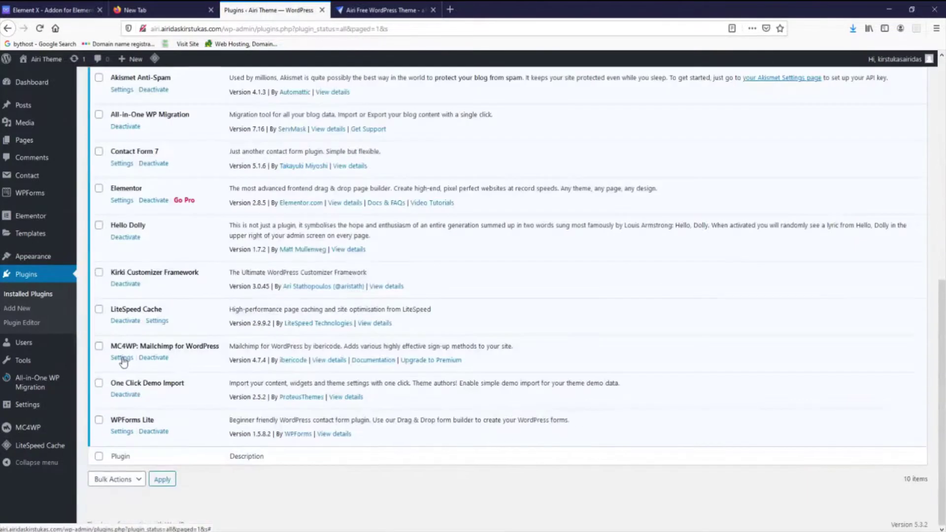
scroll(133, 349, up, 8)
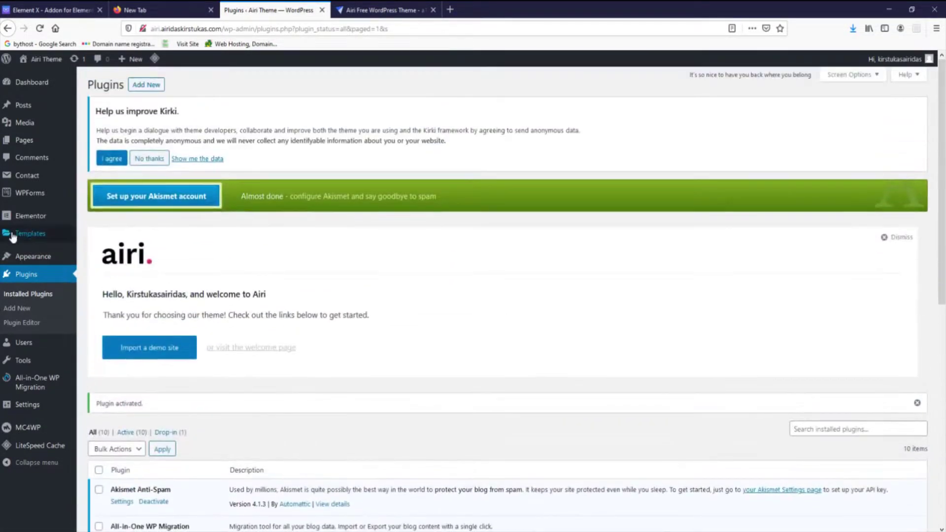
Open Import Demo Data, accept Kirki's anonymous data request, and scroll to the five Airi demo cards
mouse_move(36, 234)
mouse_move(40, 260)
click(121, 264)
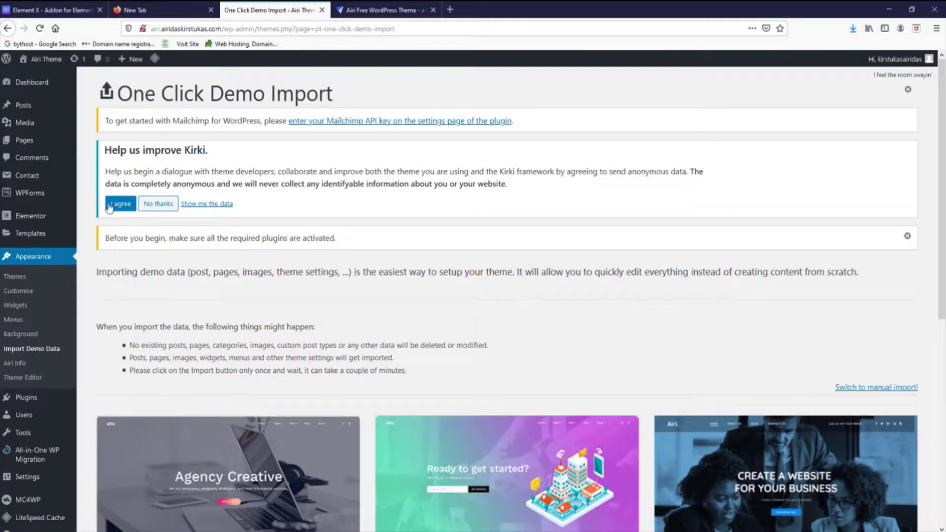
click(126, 207)
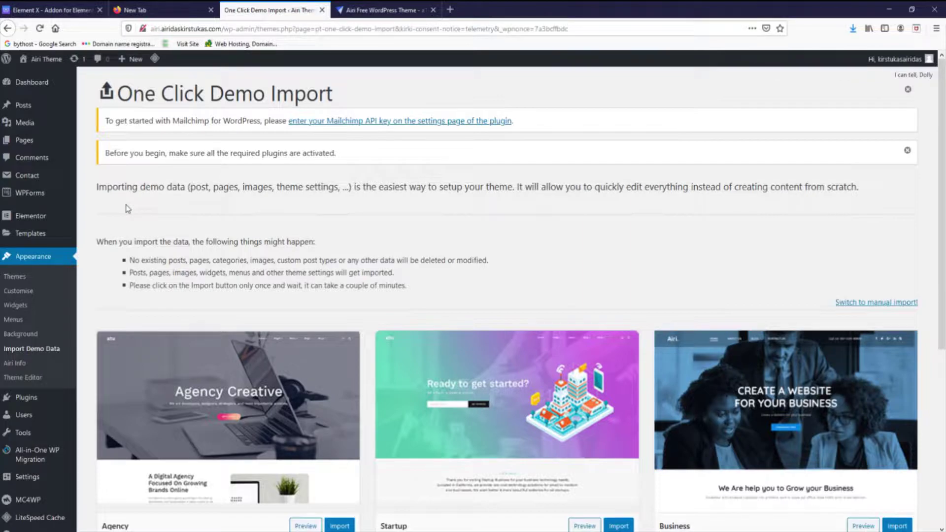
scroll(358, 275, down, 4)
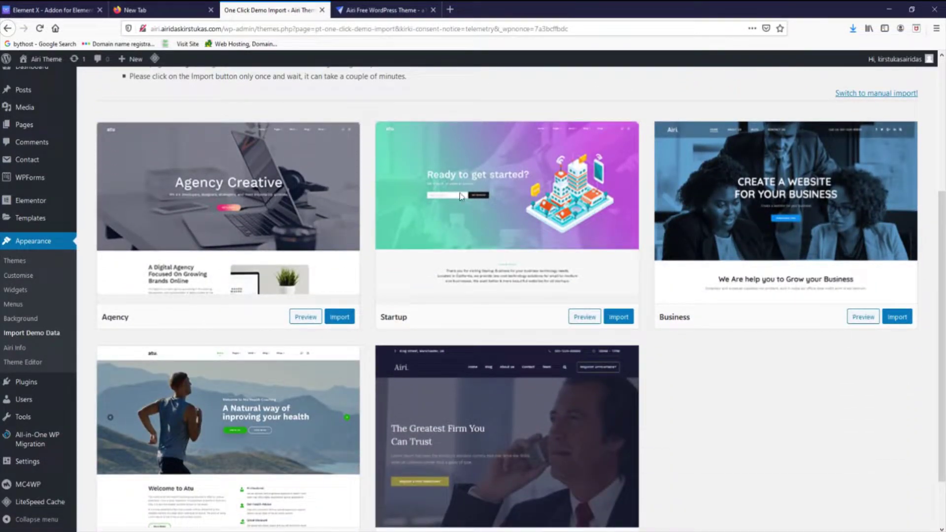
scroll(798, 199, down, 1)
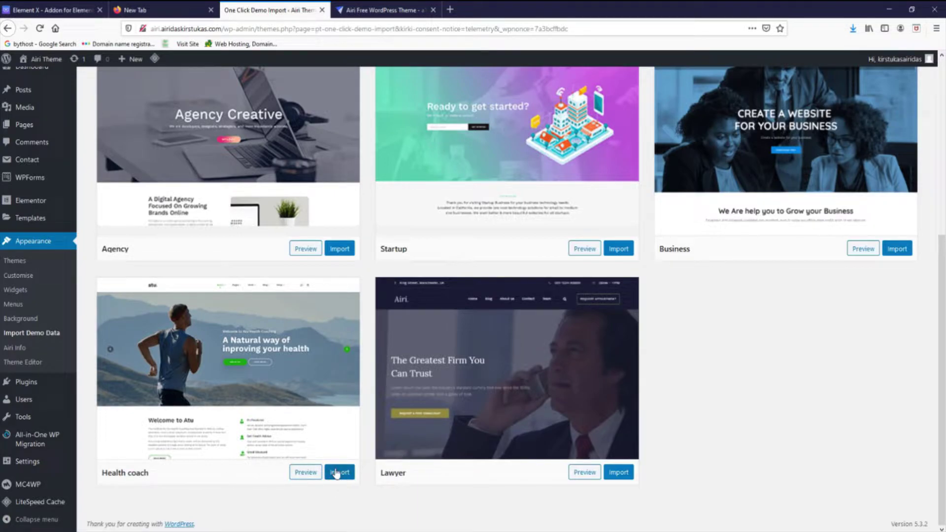
Preview the Health coach demo in a new tab and scroll through its page
click(306, 473)
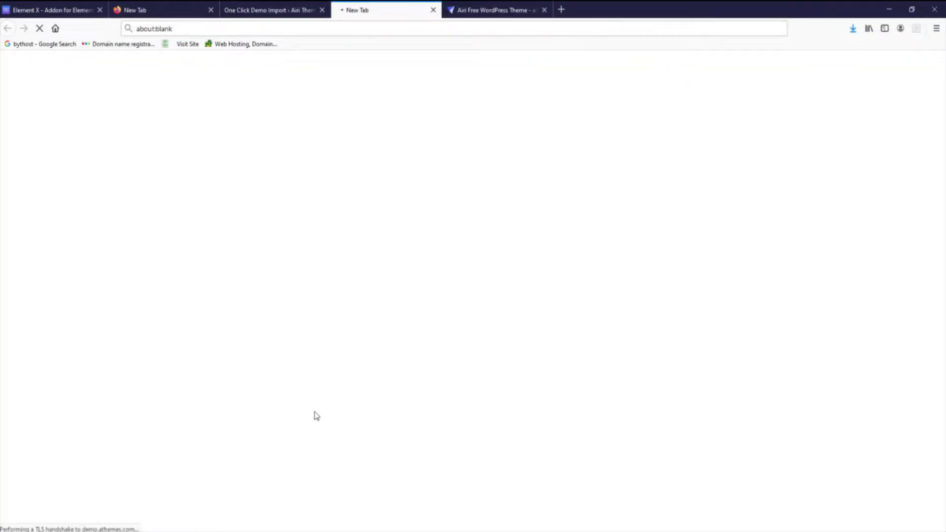
scroll(307, 310, down, 15)
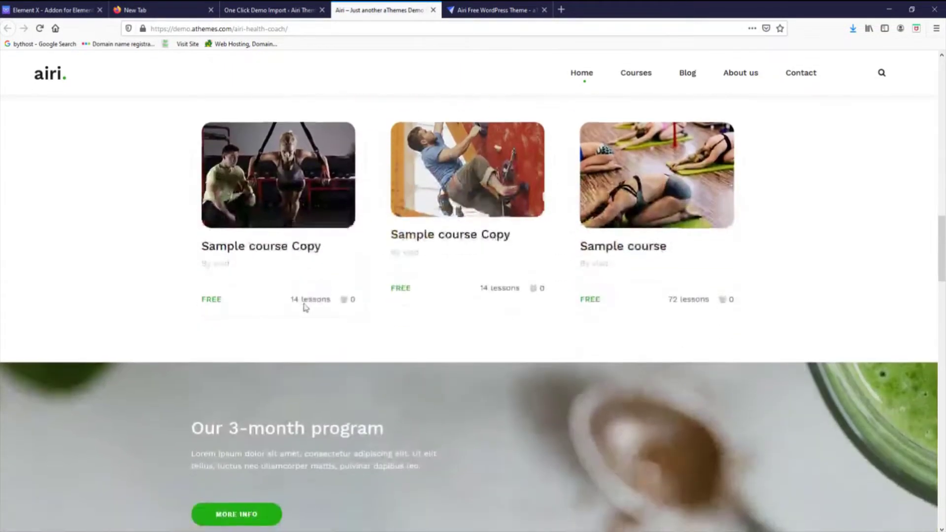
scroll(304, 308, down, 20)
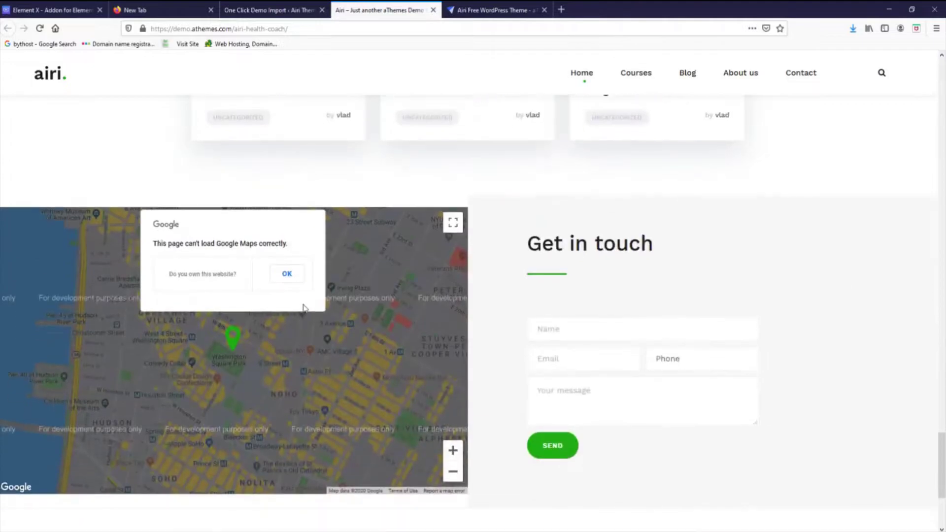
scroll(303, 308, down, 4)
scroll(637, 74, up, 5)
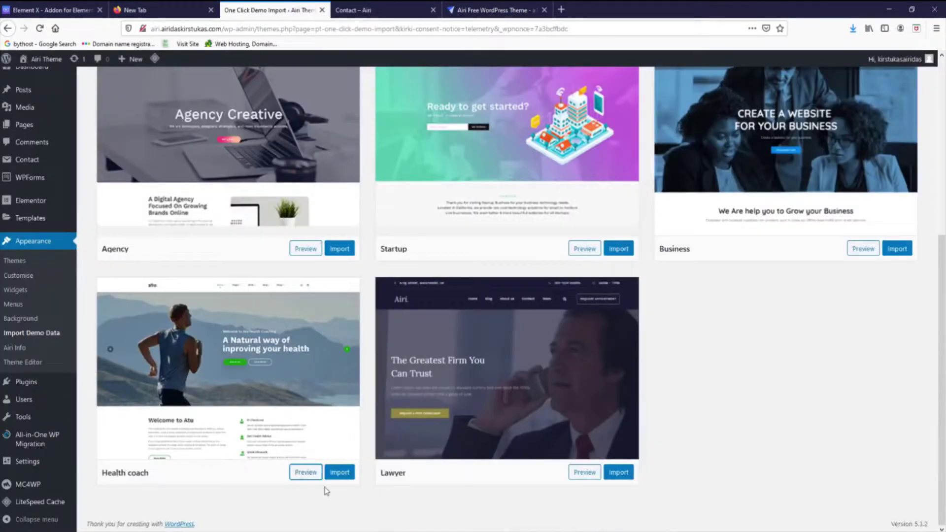
Import the Health coach demo and confirm the Are you sure? prompt
click(342, 473)
click(511, 384)
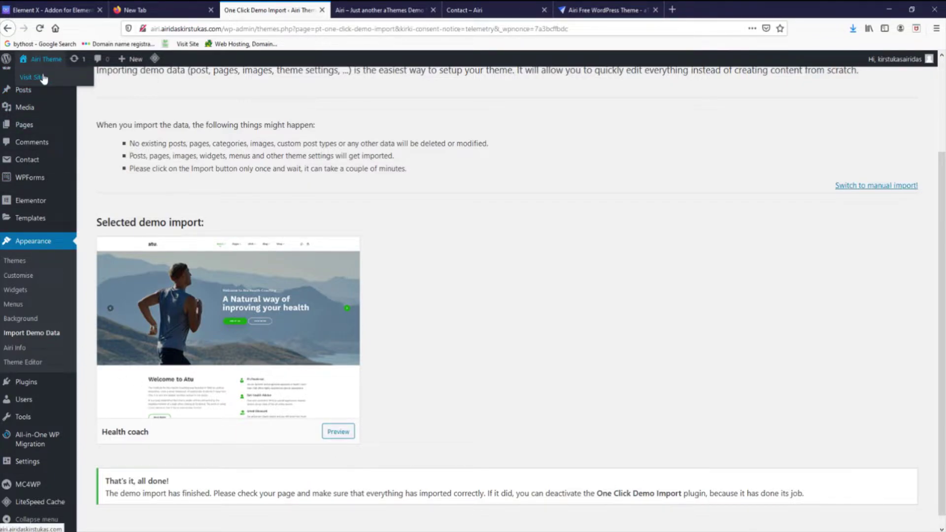
Reload the front page, scroll through the Health coaching homepage, then launch Customise from the admin bar
click(44, 78)
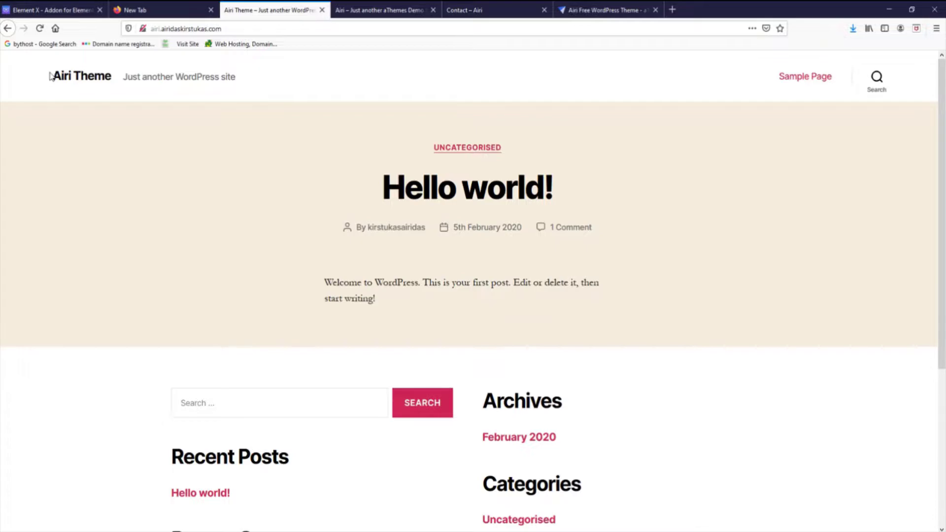
click(39, 28)
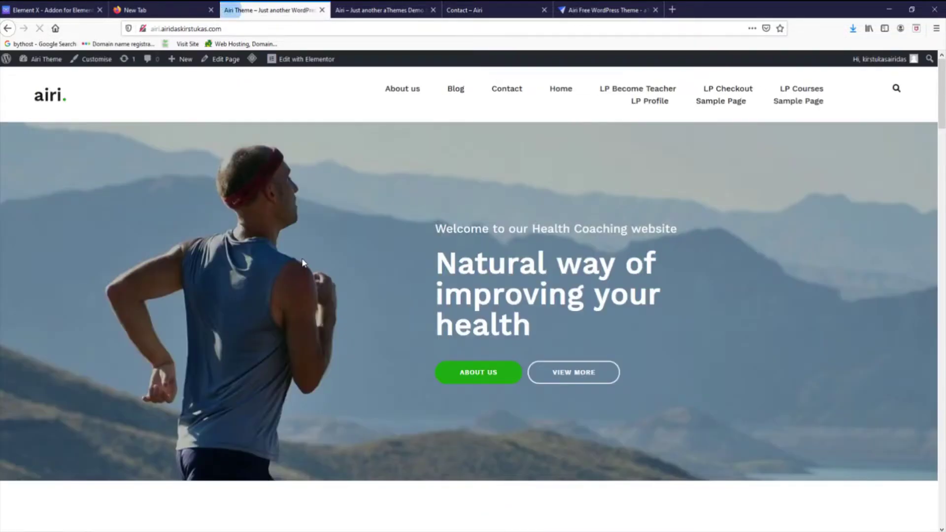
scroll(206, 280, down, 10)
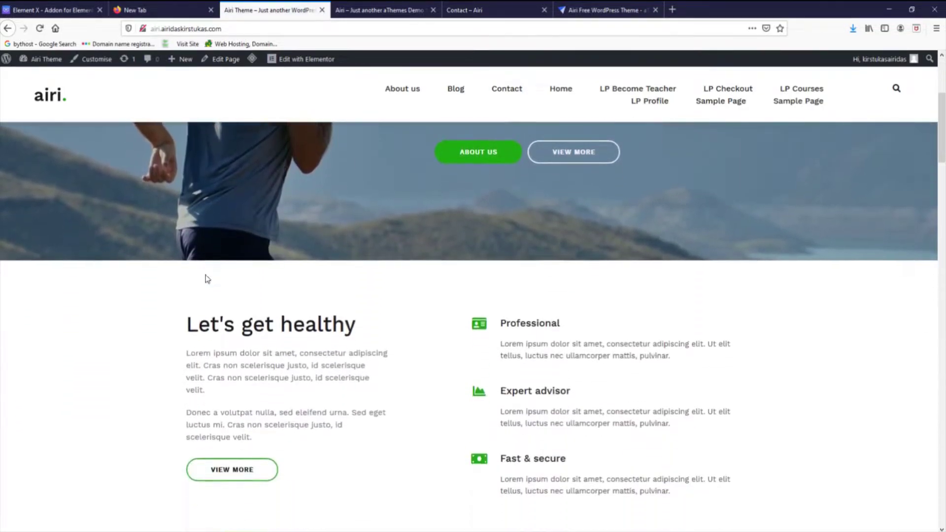
scroll(206, 279, down, 10)
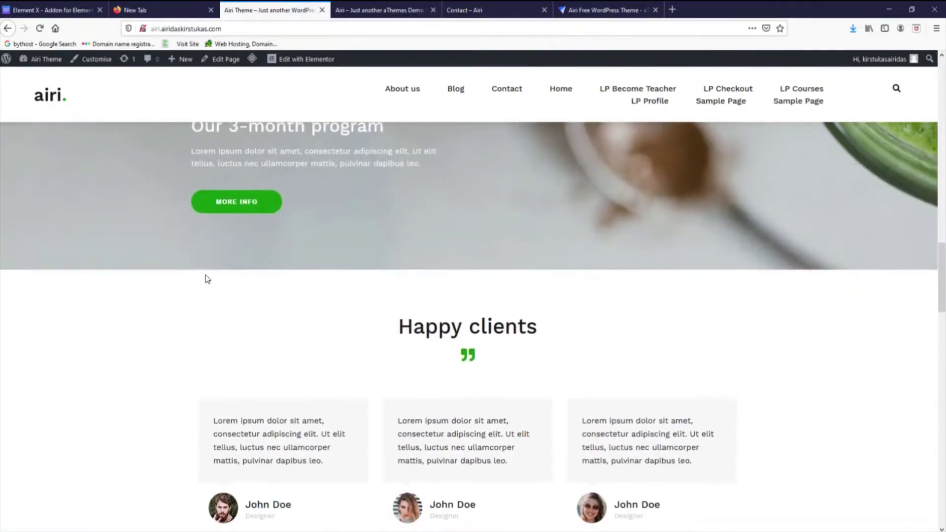
scroll(206, 279, down, 10)
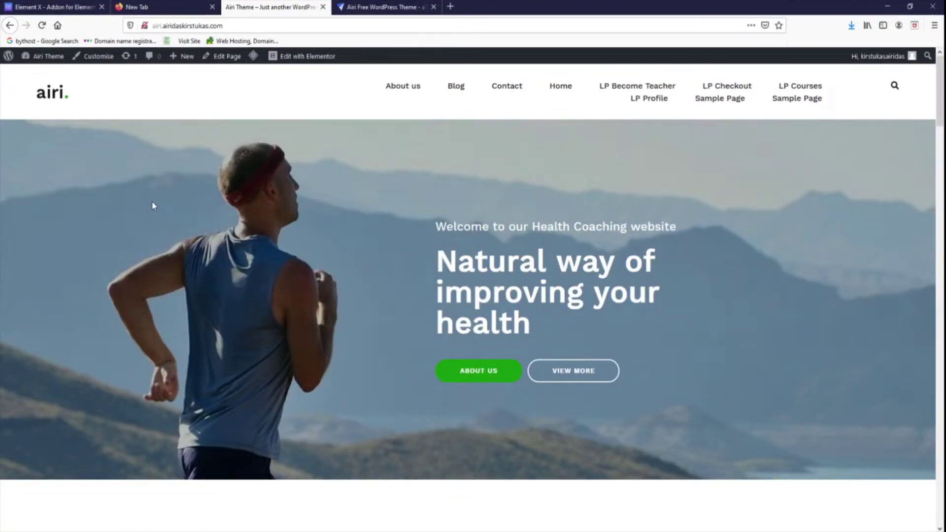
click(95, 58)
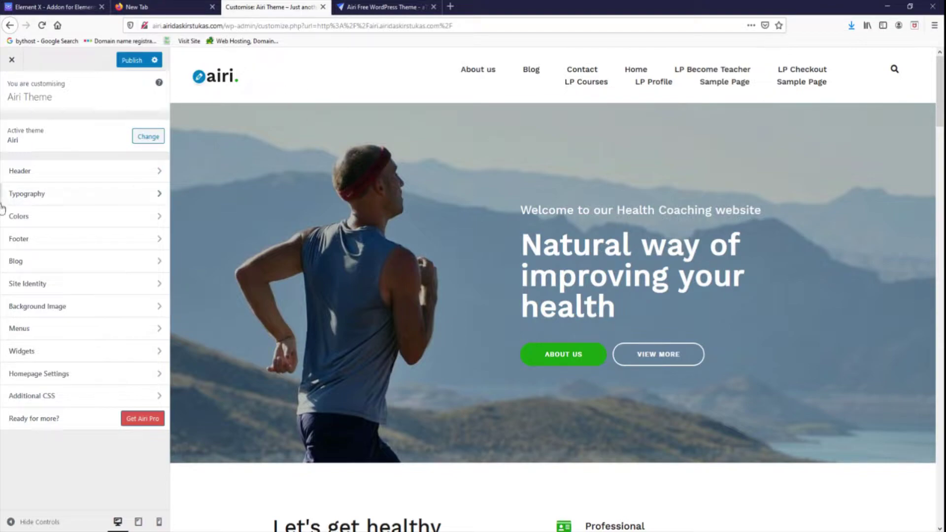
In Header > Menu, try the Basic 1 menu type
click(140, 174)
click(129, 127)
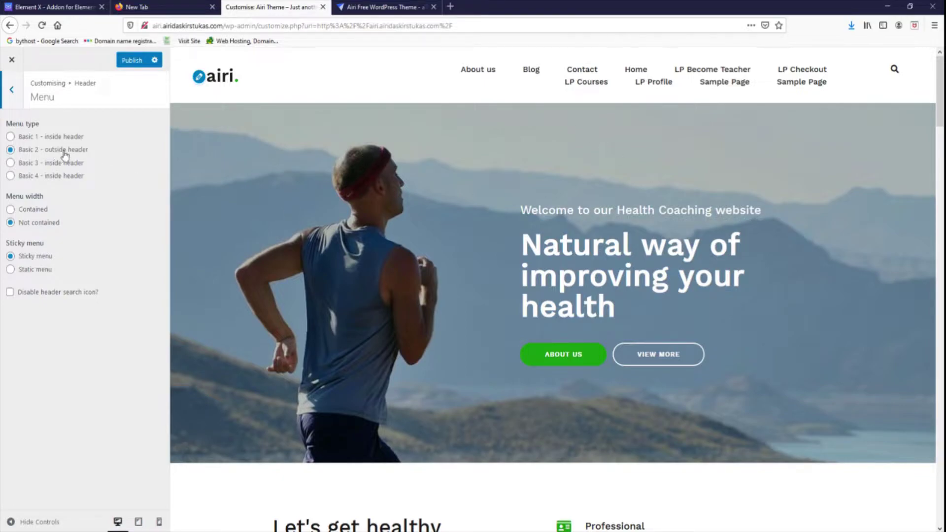
scroll(615, 176, down, 3)
scroll(615, 176, up, 3)
click(10, 136)
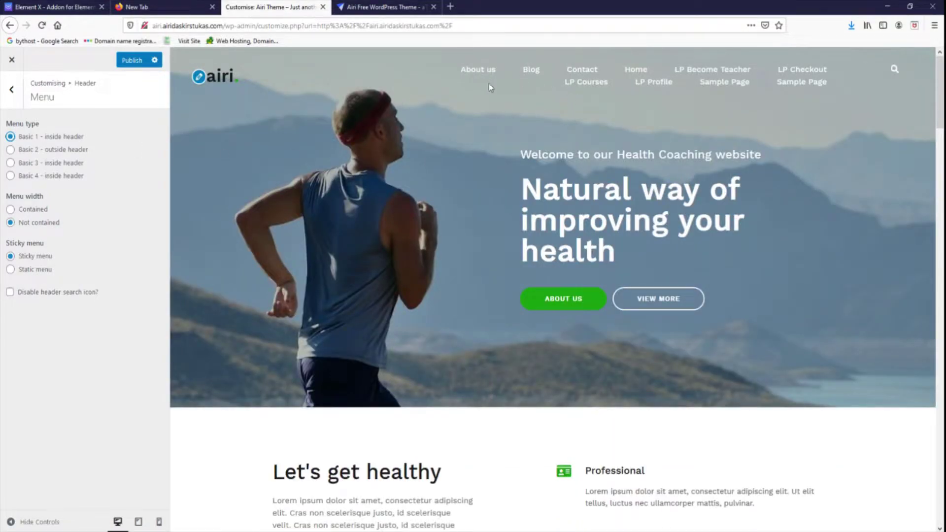
Switch the menu type to Basic 2 and check the preview
scroll(567, 87, down, 5)
scroll(582, 151, up, 5)
scroll(467, 99, down, 1)
scroll(467, 99, down, 1)
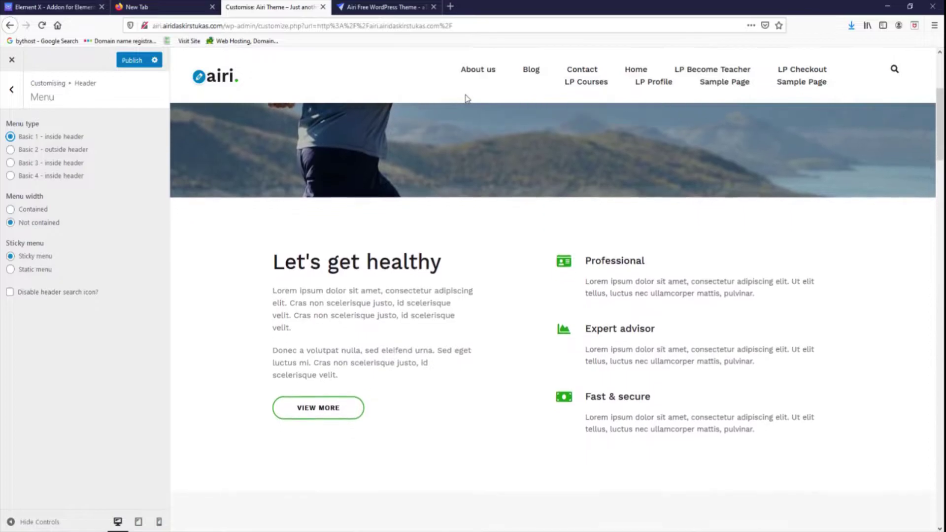
scroll(467, 98, up, 4)
click(11, 151)
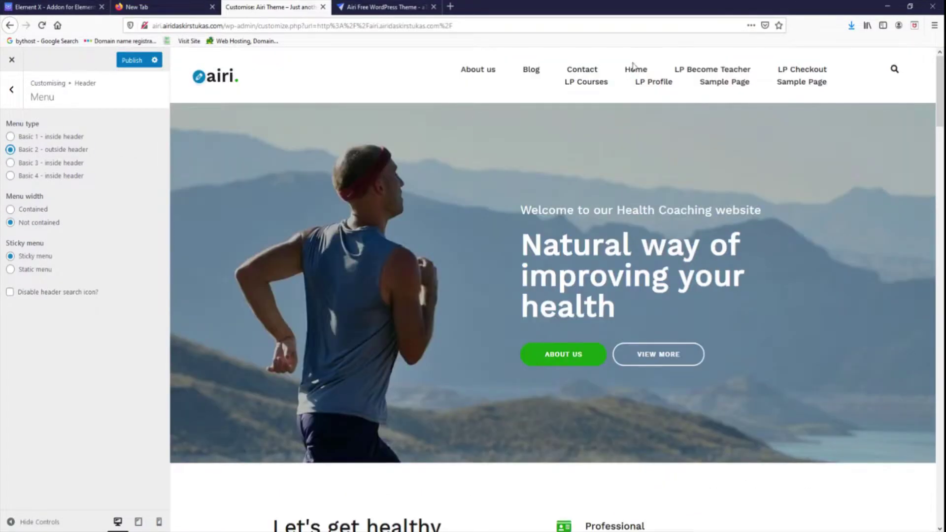
Select Basic 3 – inside header as the menu type
scroll(708, 181, down, 5)
scroll(708, 181, up, 2)
scroll(708, 181, down, 10)
scroll(708, 180, down, 5)
scroll(708, 181, up, 15)
click(11, 163)
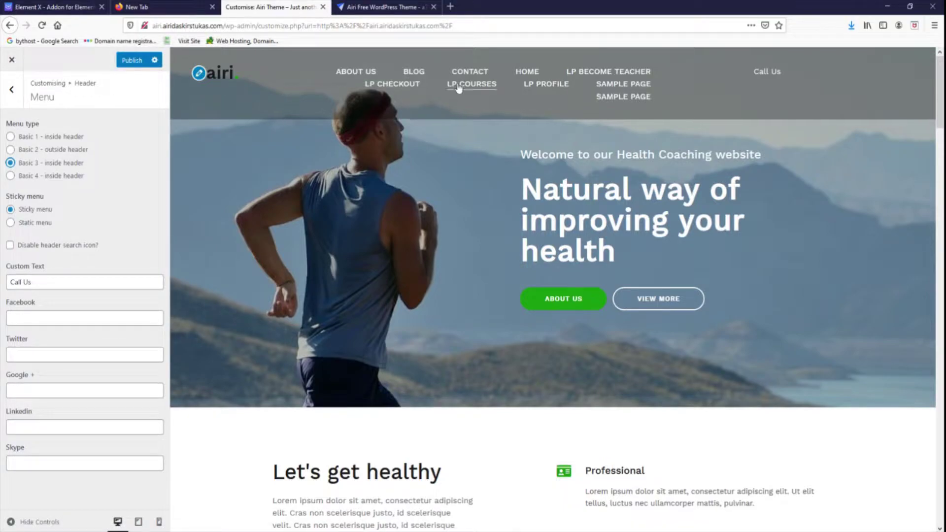
Switch to the dark Basic 4 header and enter a number in Block Top Left Content
click(10, 176)
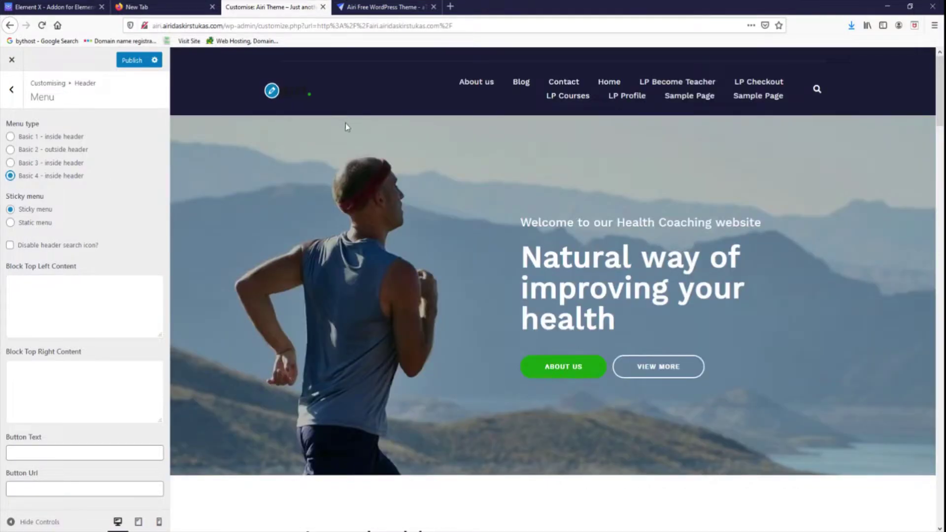
scroll(596, 188, down, 5)
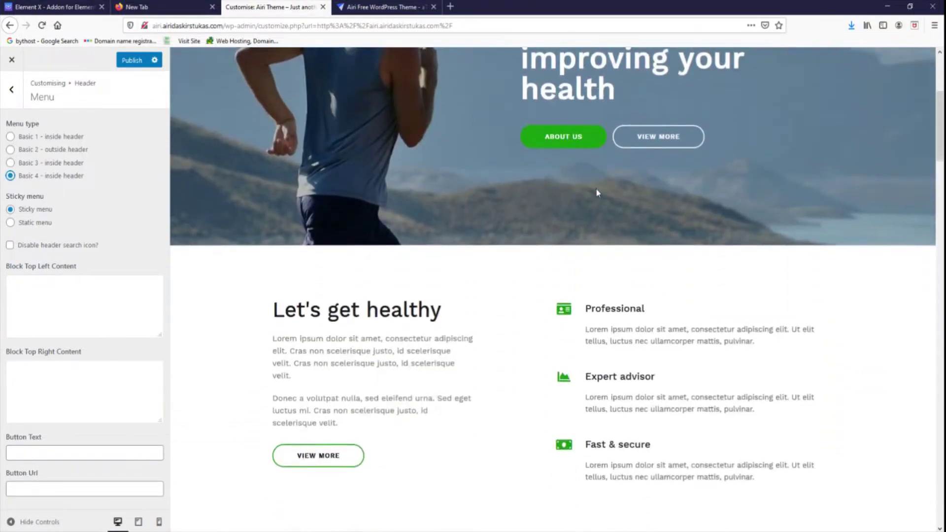
scroll(596, 188, up, 4)
scroll(596, 189, up, 1)
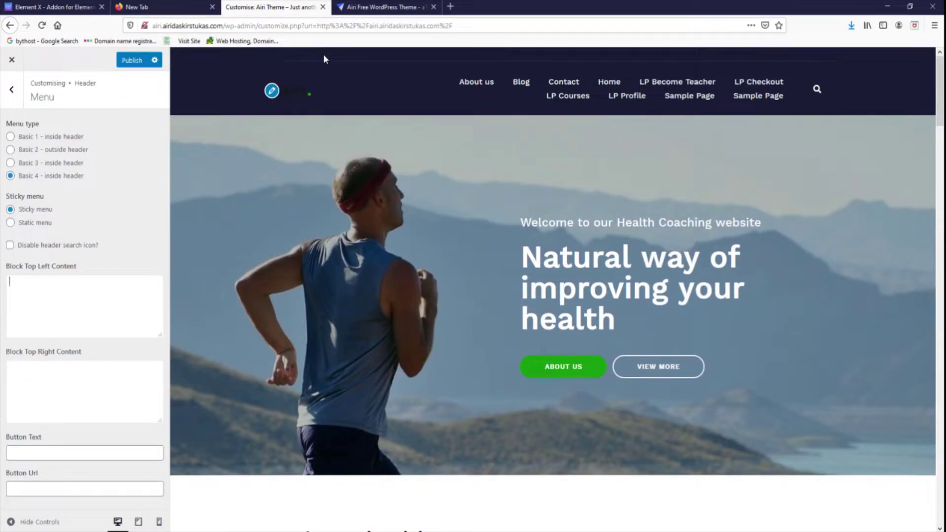
text(65464)
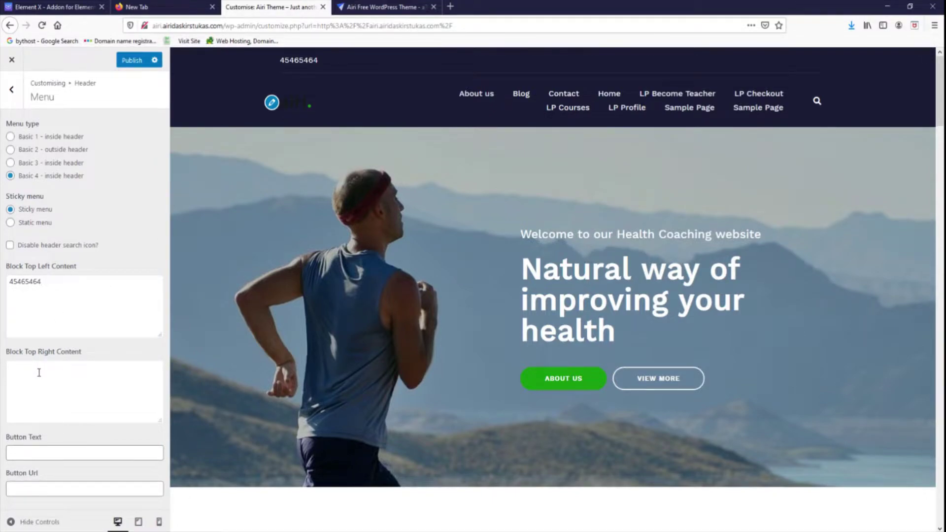
Visit the Button Text and Button Url fields, then revert to Basic 2 – outside header
click(44, 454)
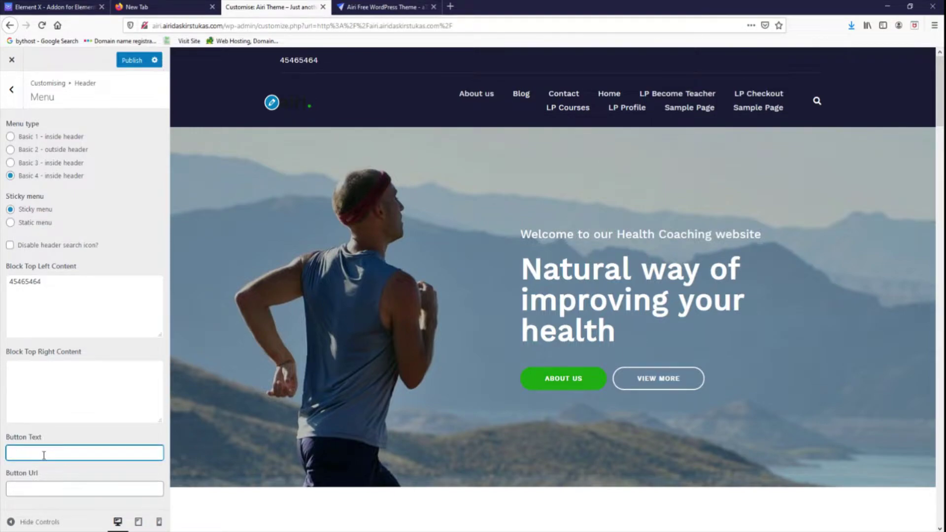
click(52, 489)
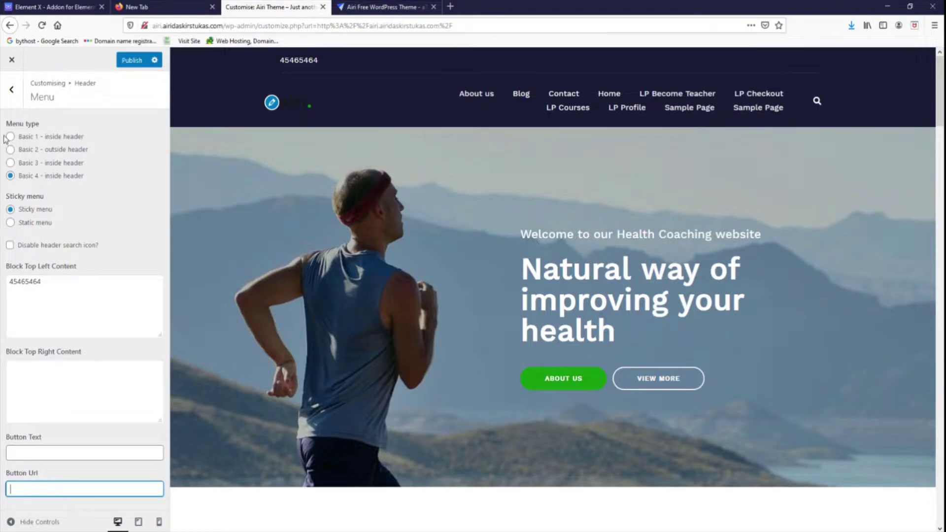
click(10, 150)
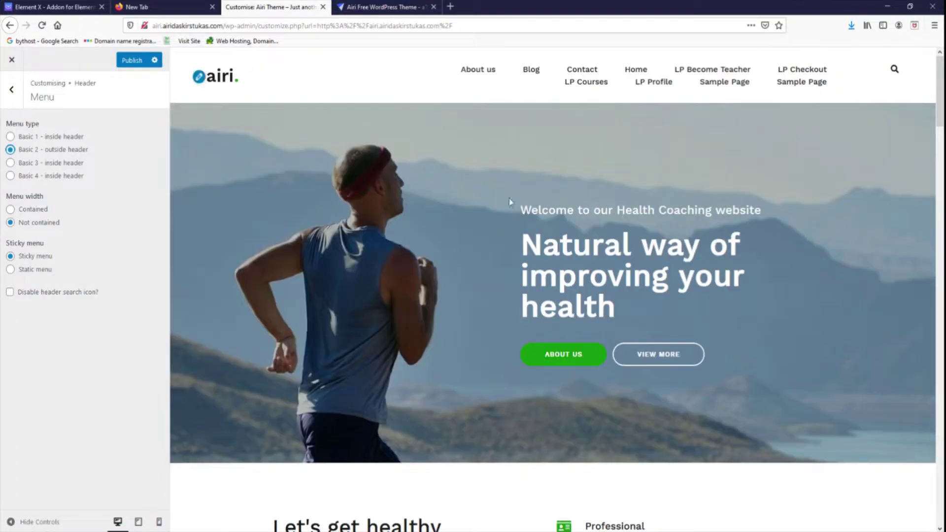
Tick and untick 'Disable header search icon?', then back out to the main Airi Theme panel
scroll(406, 338, down, 5)
scroll(406, 338, down, 5)
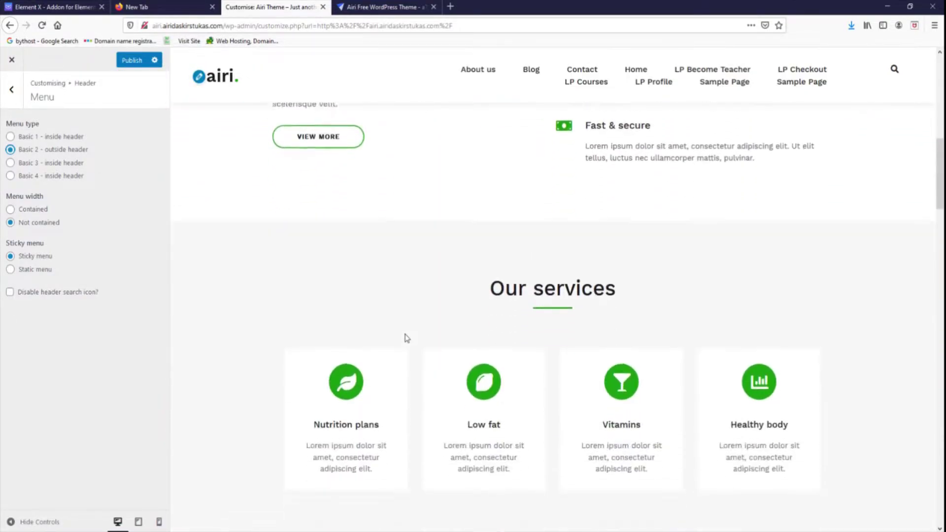
scroll(406, 337, up, 10)
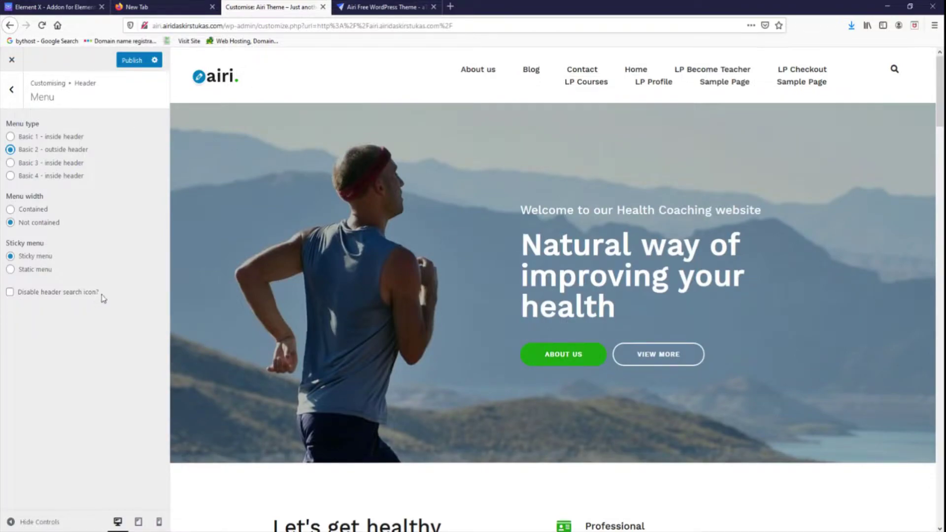
click(10, 293)
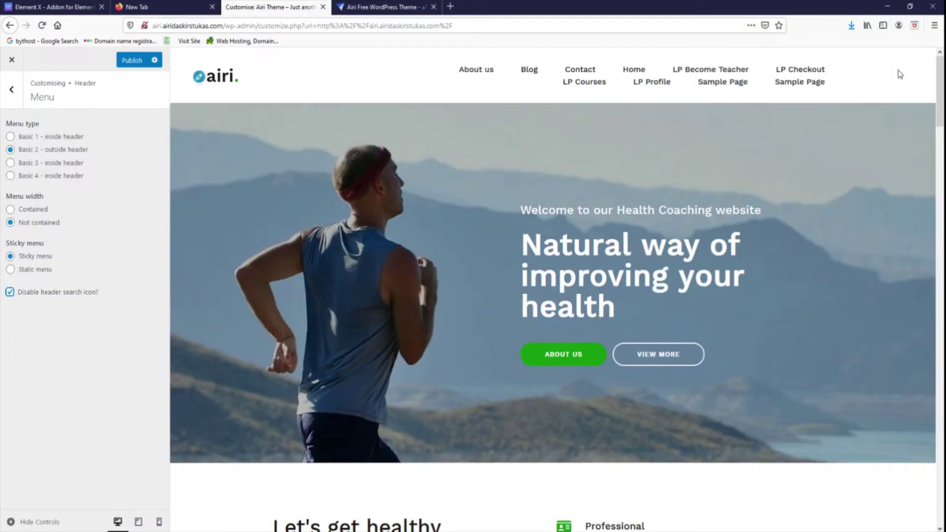
click(10, 292)
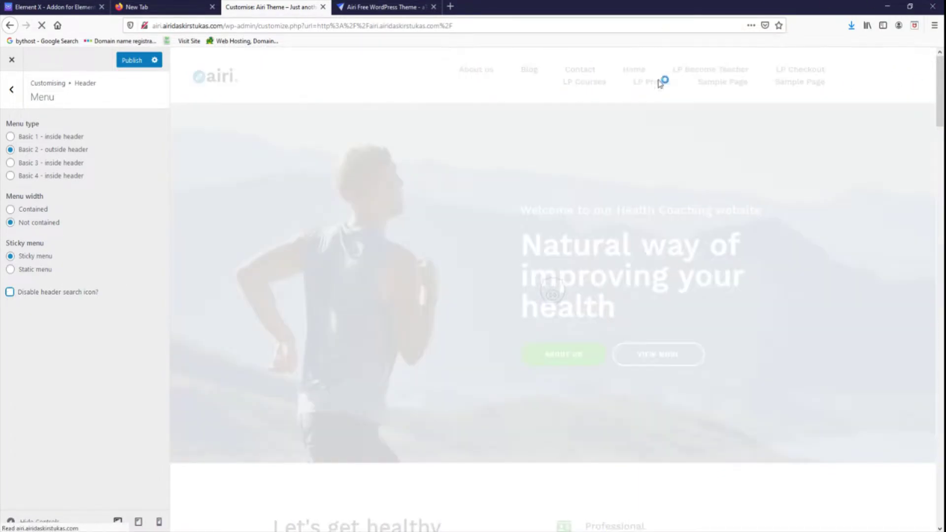
click(11, 96)
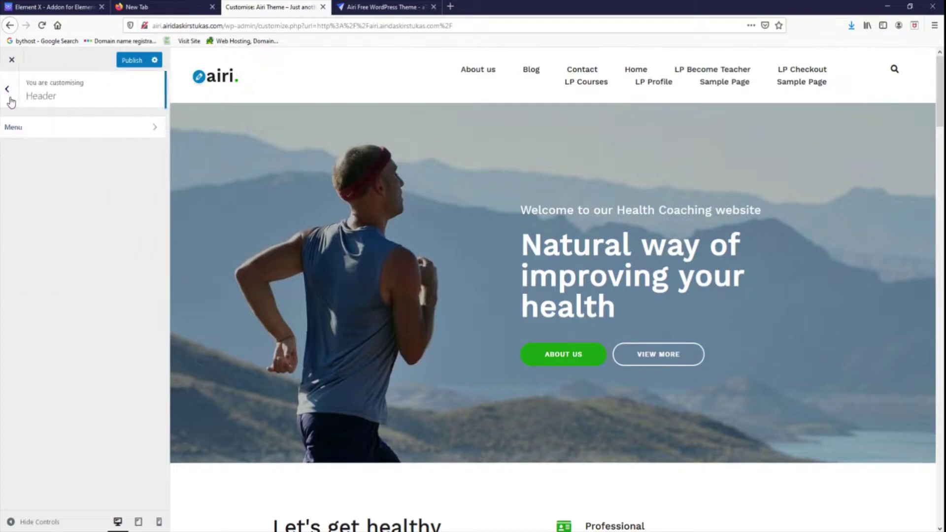
click(11, 99)
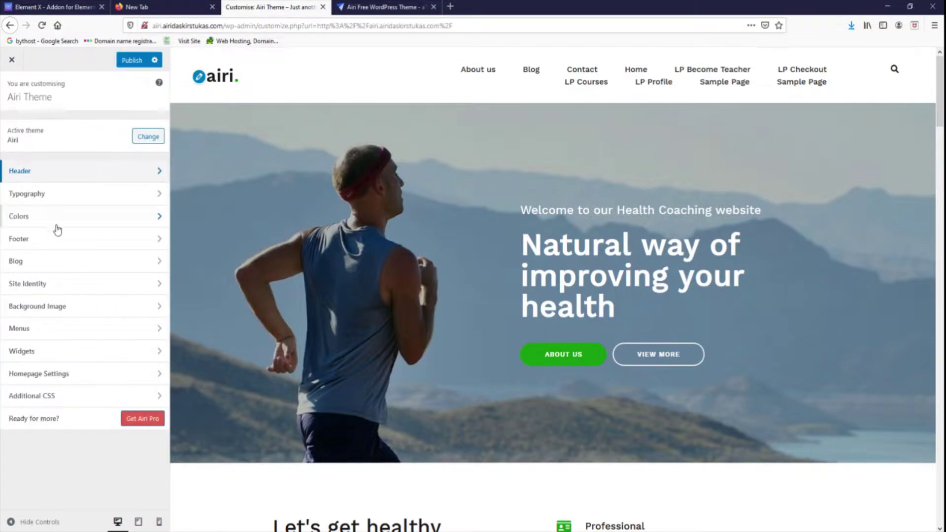
In Typography > Font families, set both headings and body fonts to Wire One
click(81, 199)
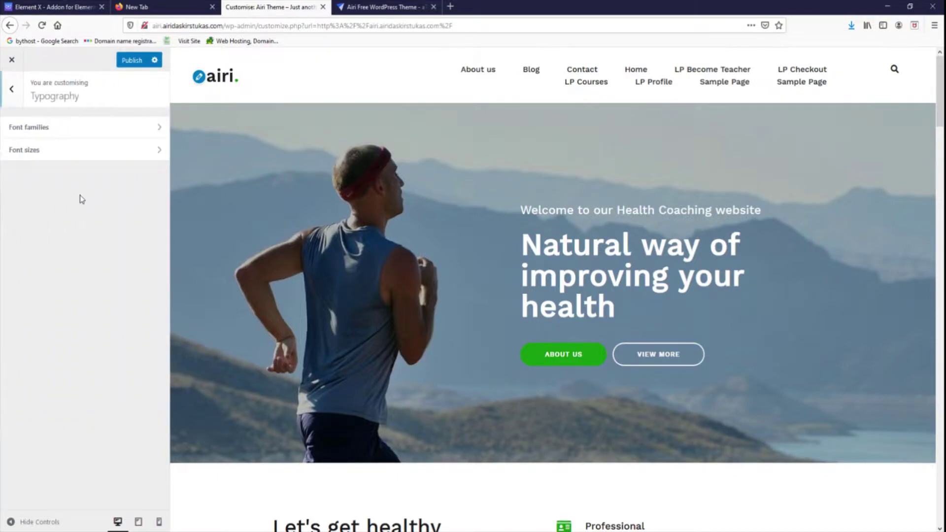
click(101, 129)
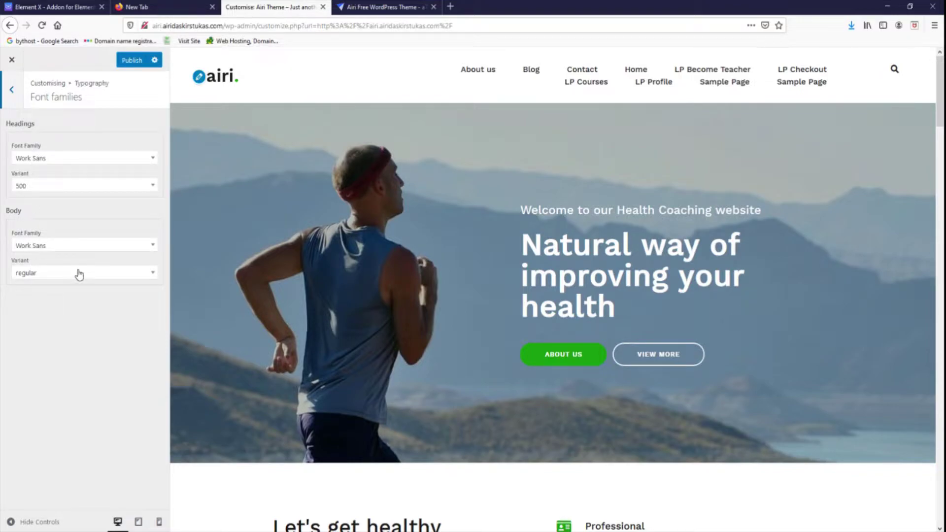
scroll(512, 212, down, 5)
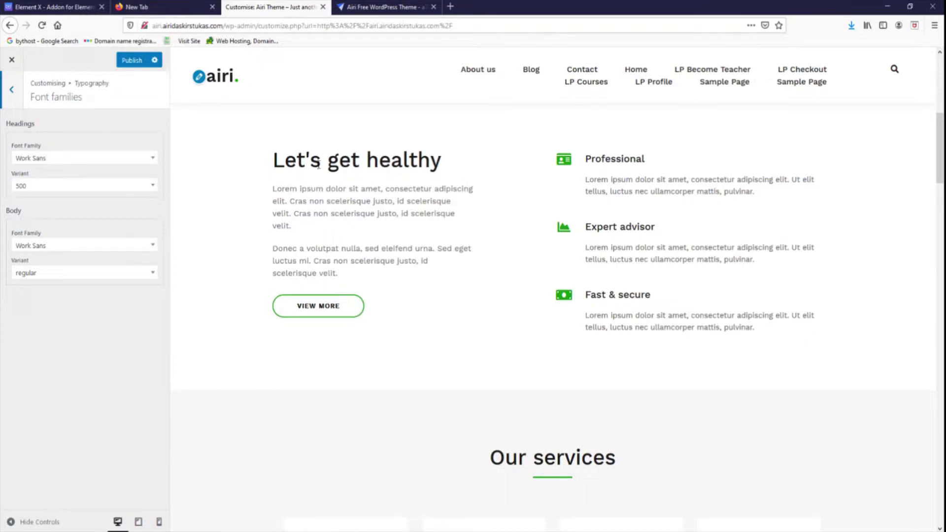
click(149, 158)
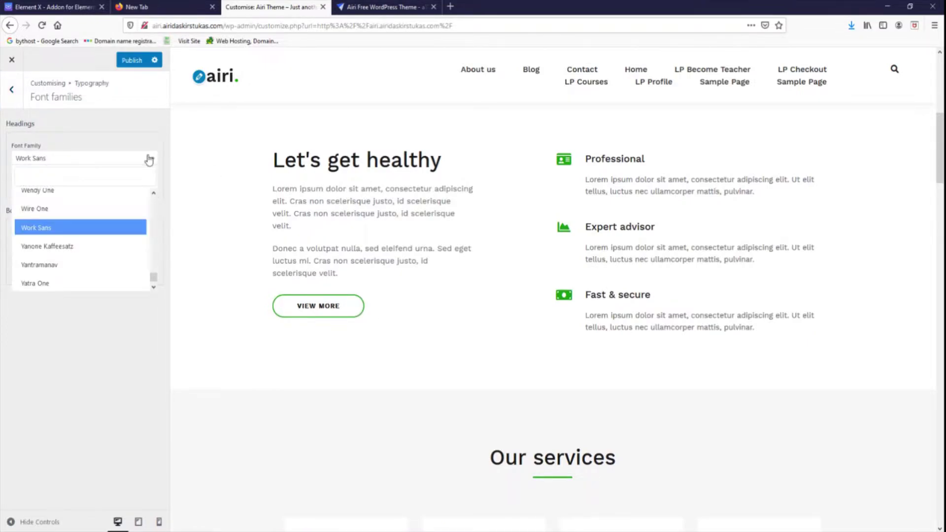
click(125, 207)
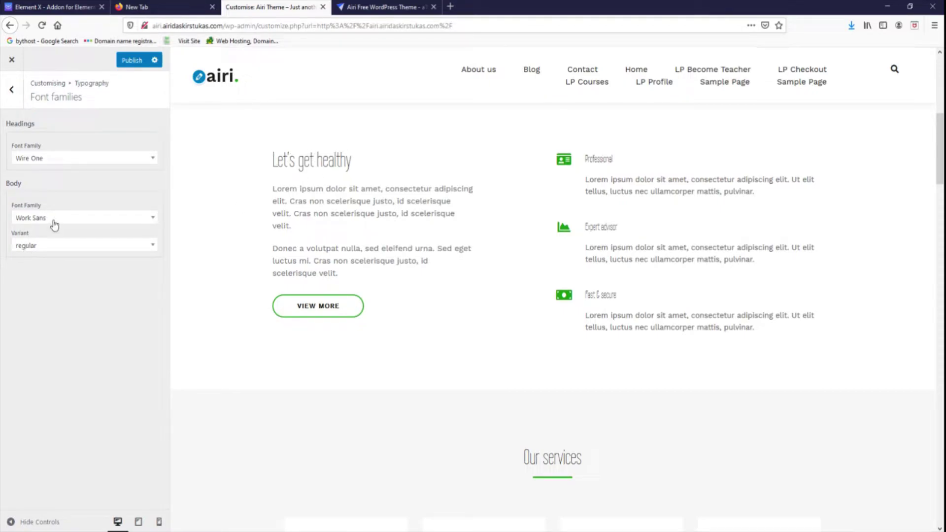
click(74, 219)
click(68, 270)
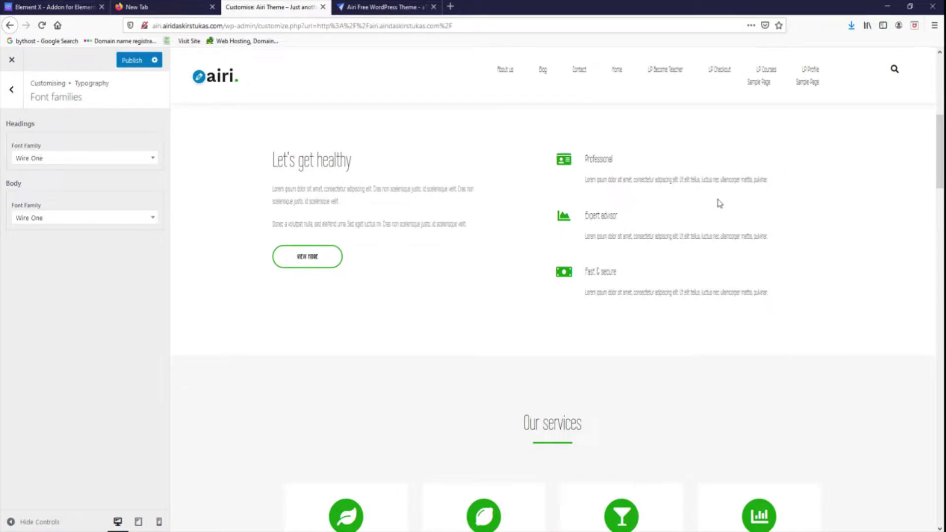
Change both body and headings fonts to Yanone Kaffeesatz
scroll(720, 203, down, 5)
scroll(702, 197, up, 5)
click(107, 221)
click(80, 305)
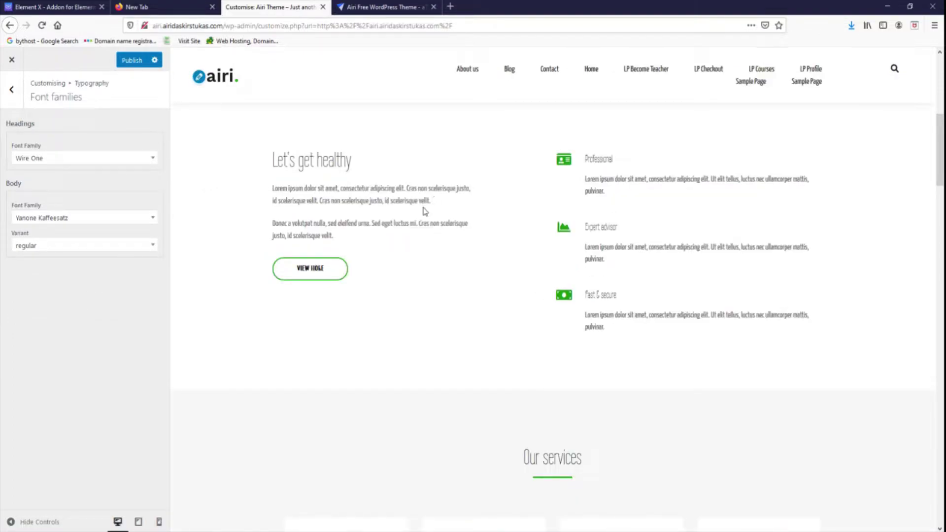
click(93, 165)
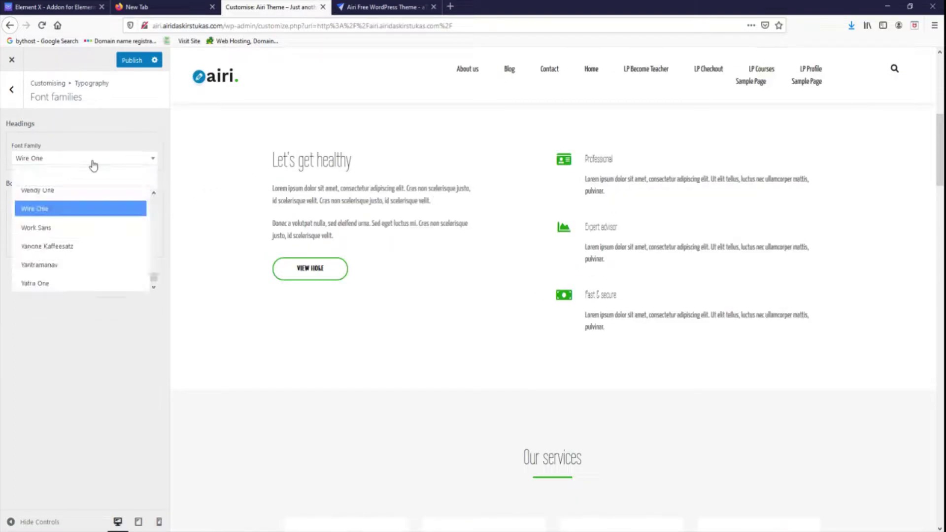
click(74, 247)
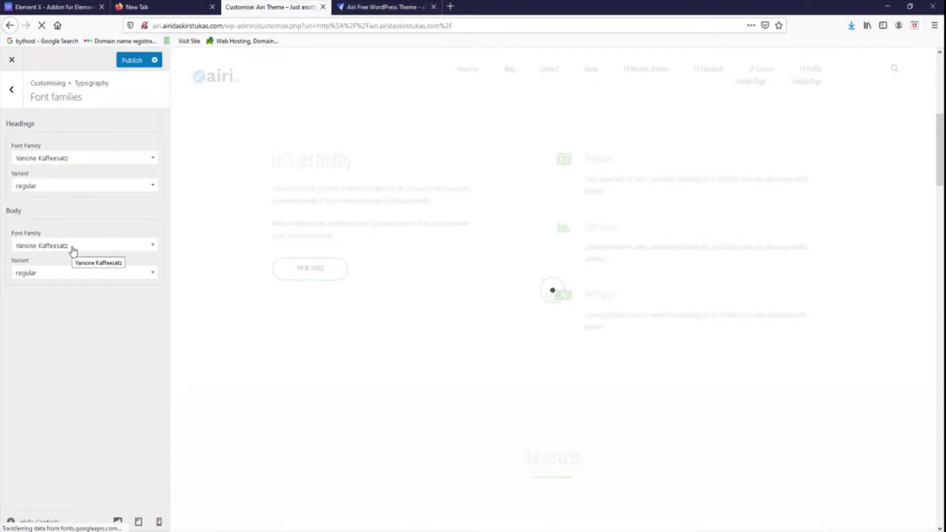
Choose Work Sans as the Headings Font Family
scroll(499, 182, up, 3)
scroll(499, 181, up, 1)
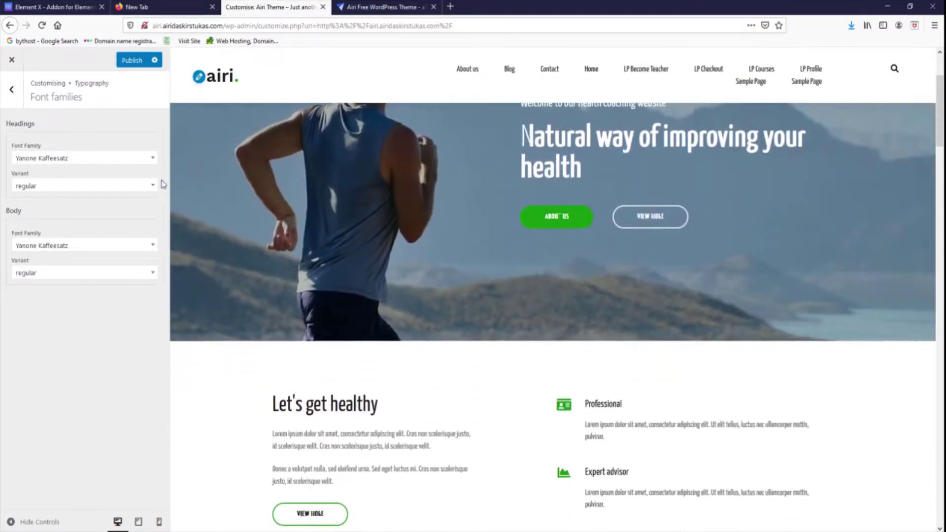
click(48, 158)
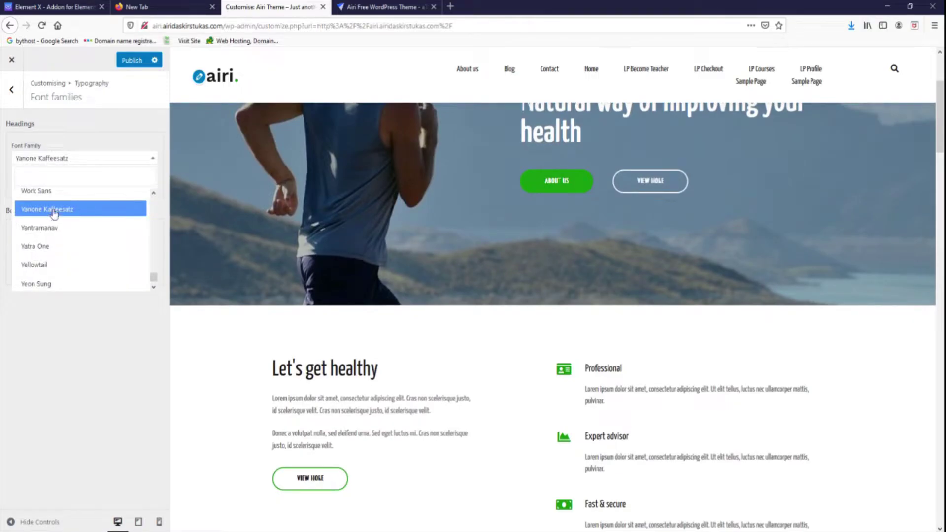
click(50, 191)
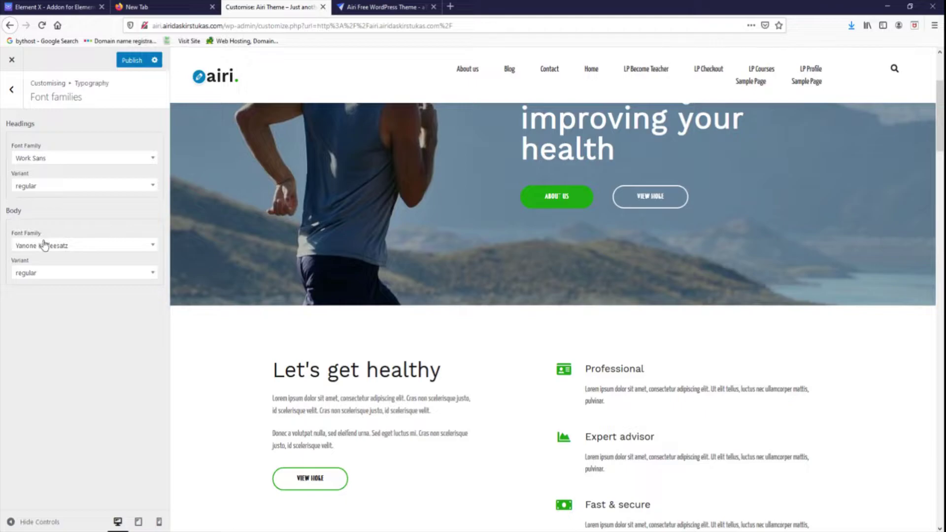
Set body font to Work Sans, heading weight to 500, and keep body weight regular
click(45, 245)
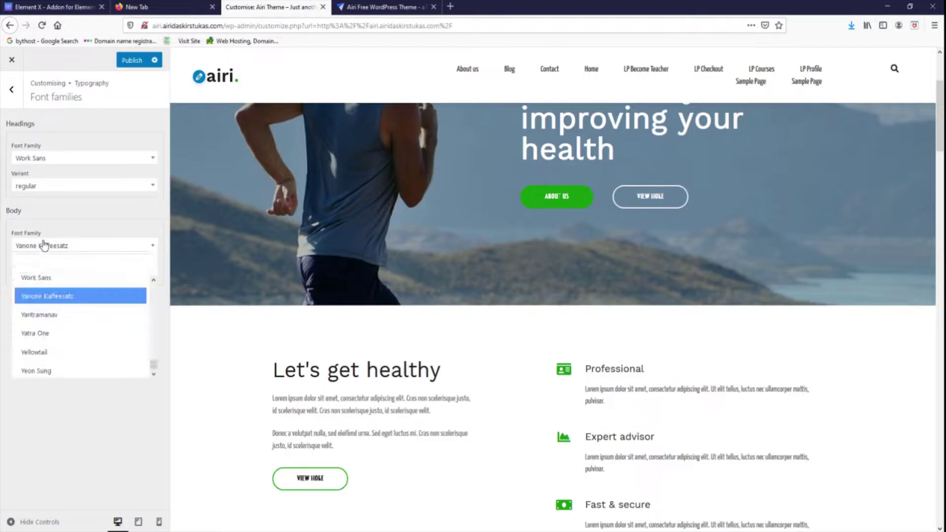
click(48, 278)
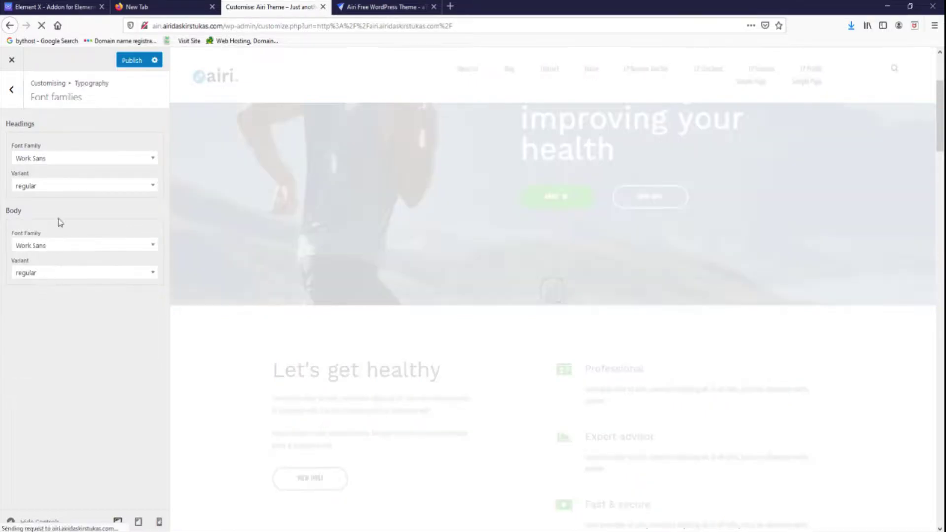
click(66, 186)
scroll(54, 269, up, 3)
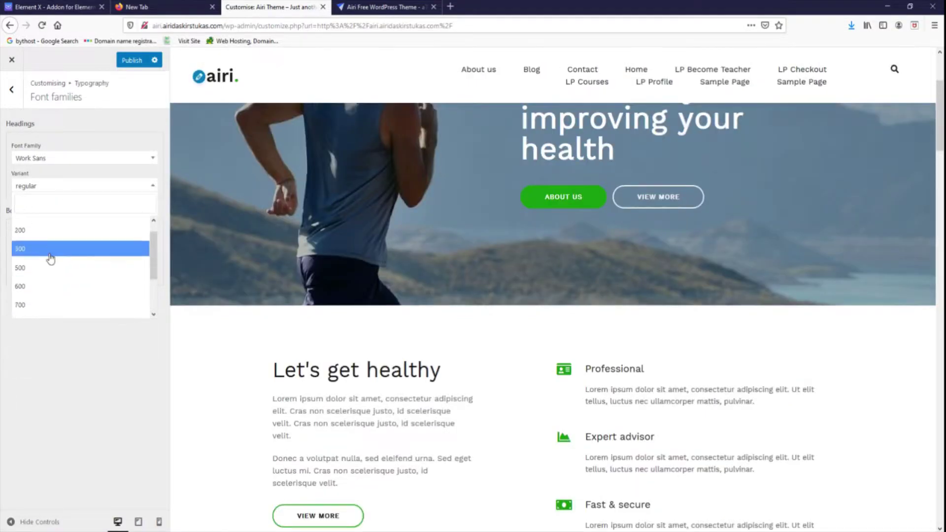
click(53, 268)
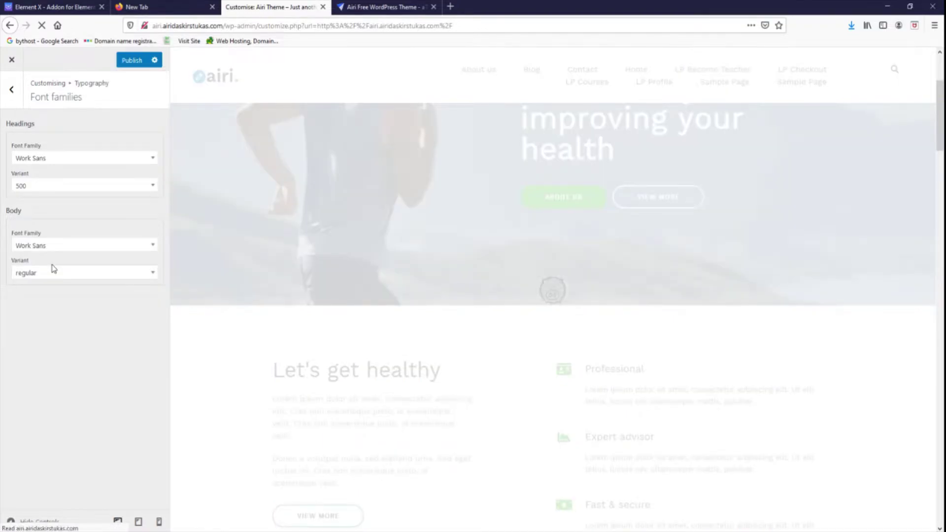
scroll(256, 285, down, 2)
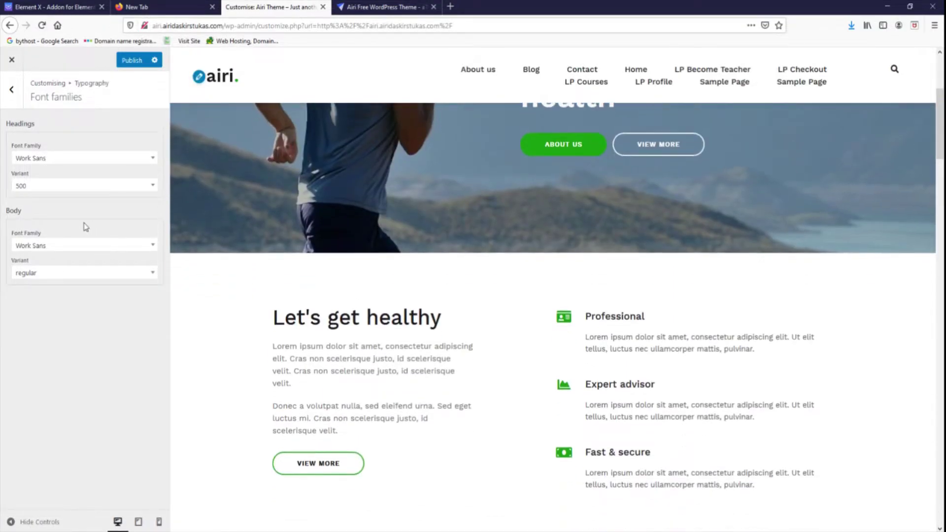
click(74, 274)
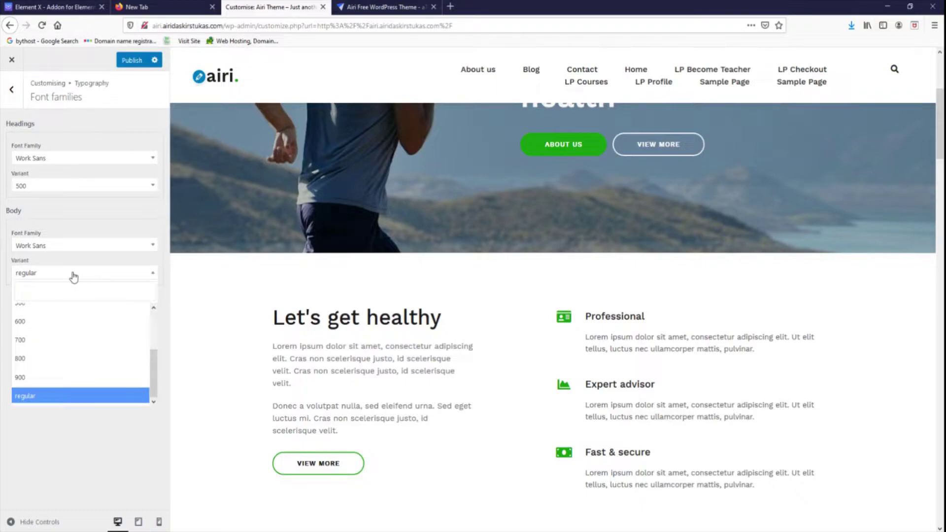
click(74, 274)
Try heading weight 800, revert it to 500, and return to the Typography options
click(68, 184)
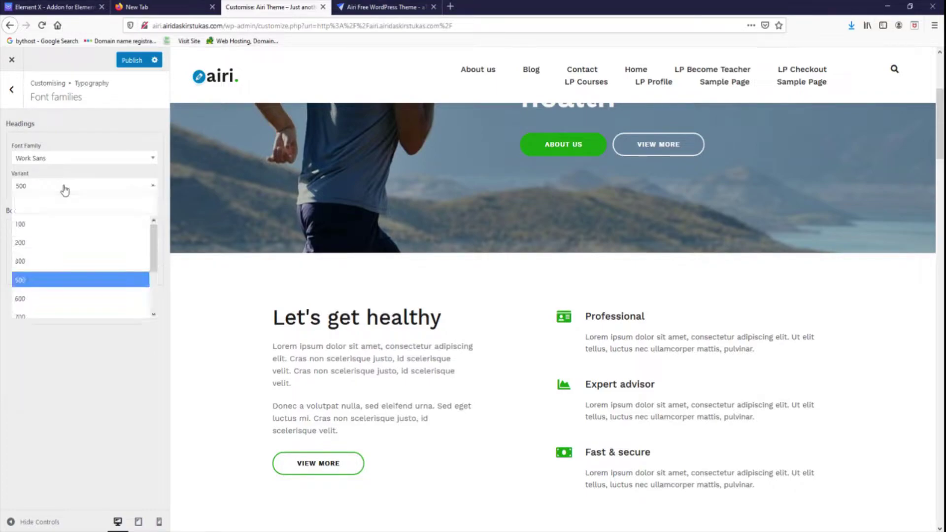
click(73, 272)
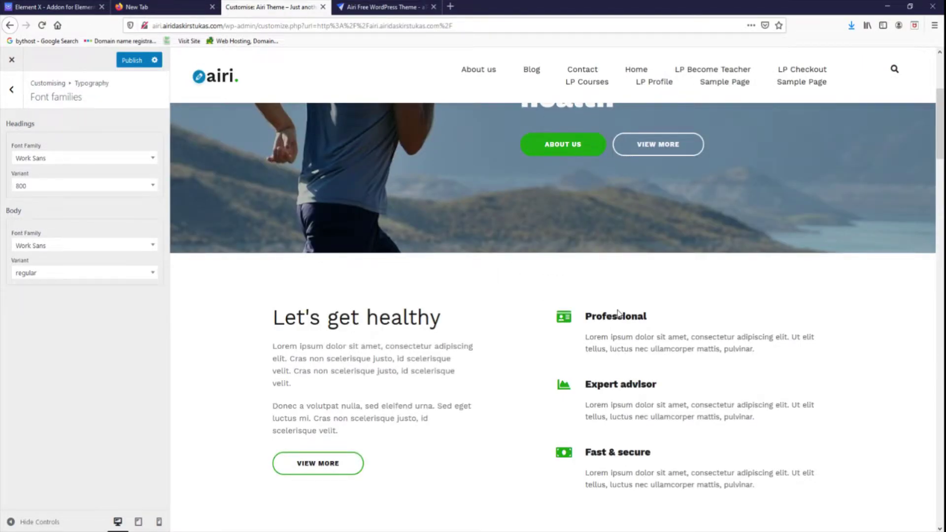
scroll(618, 313, down, 8)
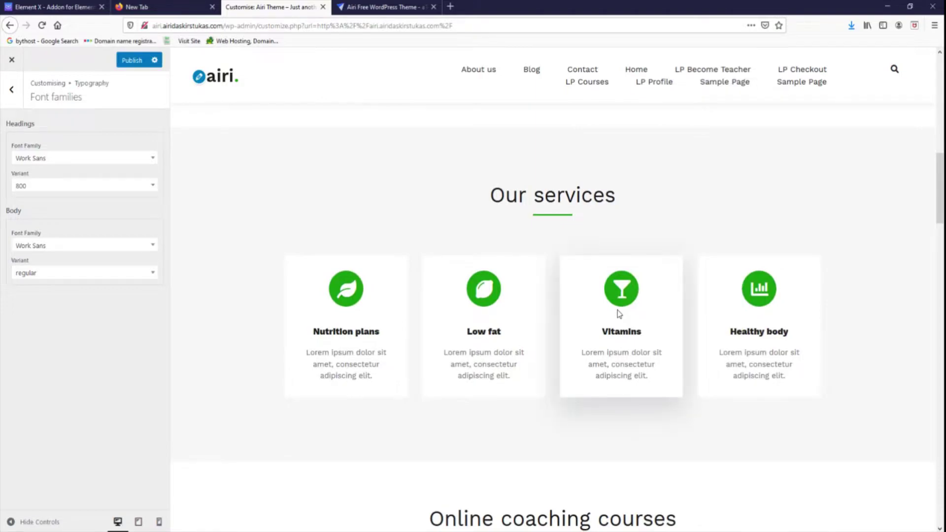
click(116, 182)
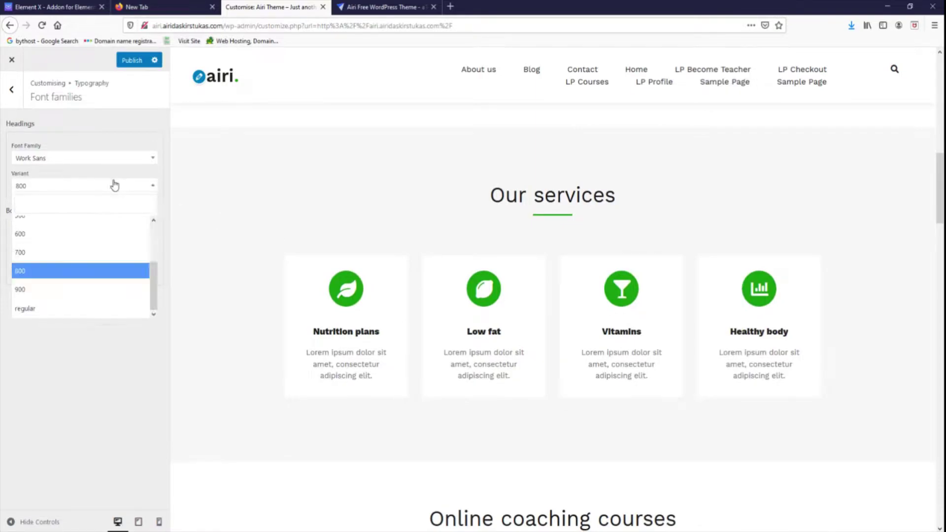
click(103, 219)
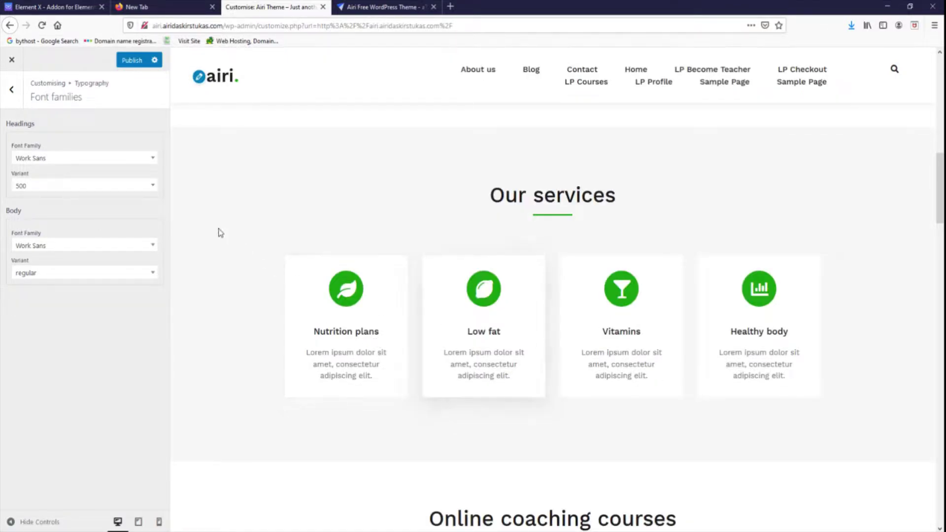
scroll(665, 288, down, 6)
scroll(310, 247, up, 9)
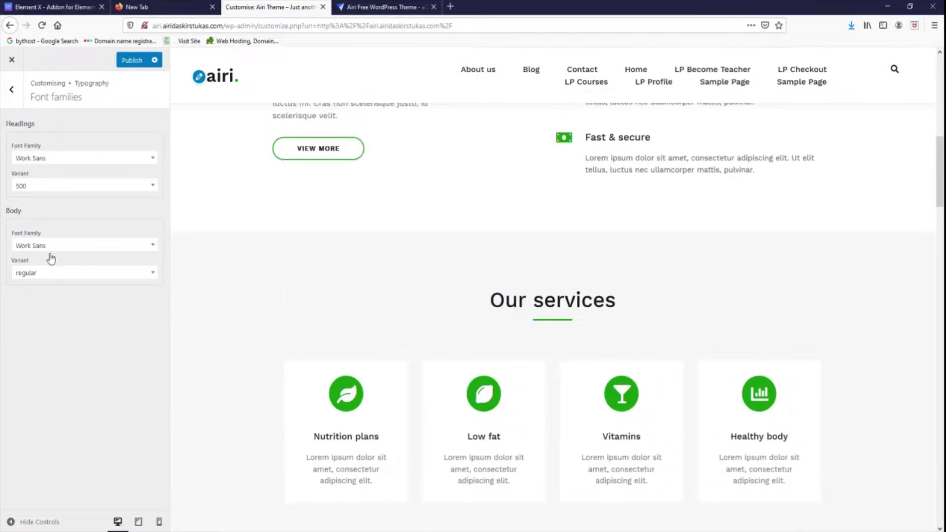
click(11, 101)
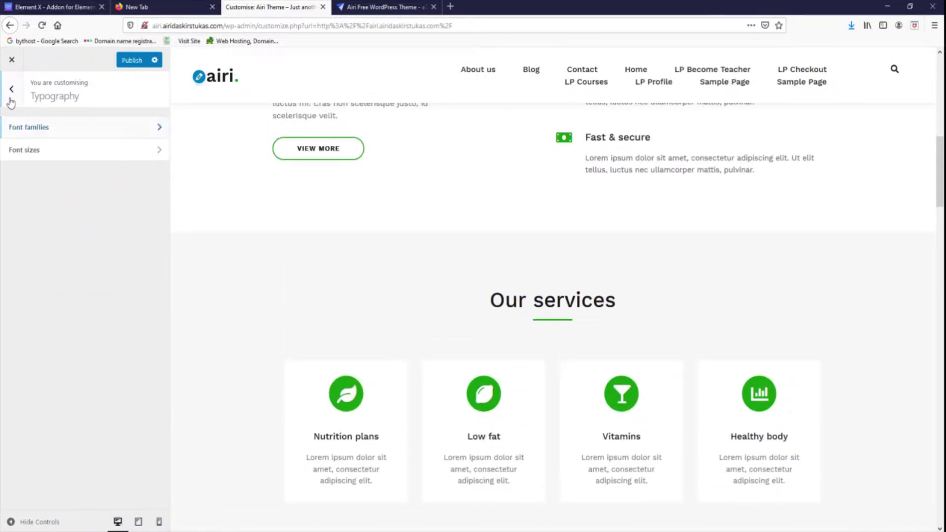
In Font sizes, drag the General Body slider through 13 and 20 before settling on 17
click(39, 154)
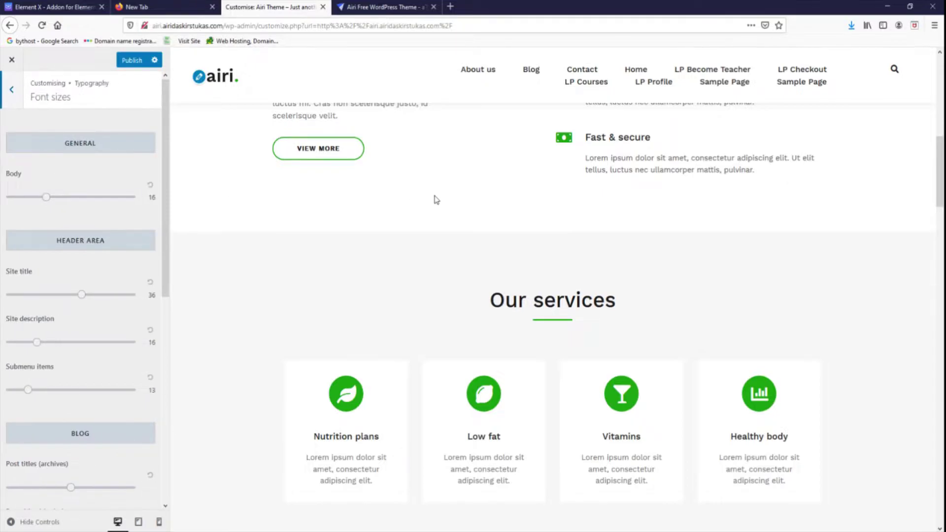
scroll(436, 199, up, 10)
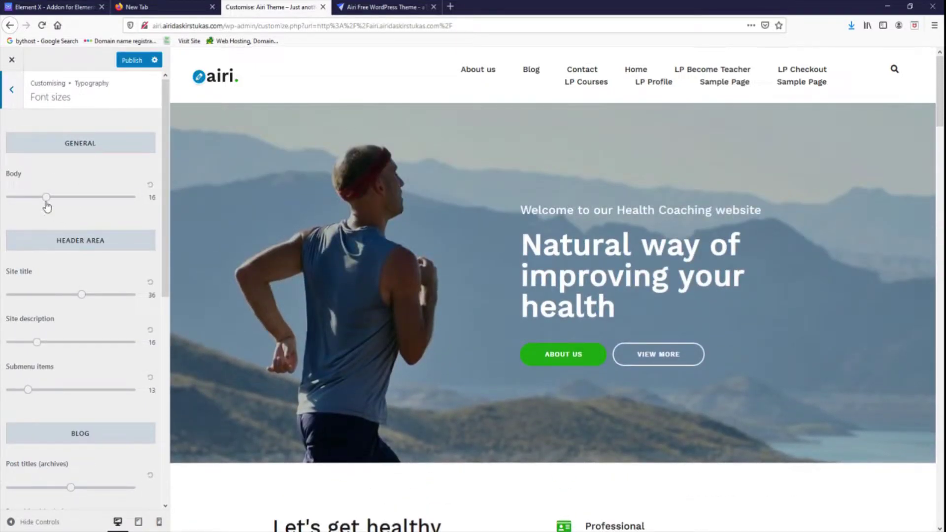
scroll(461, 207, down, 6)
drag(46, 198, 28, 198)
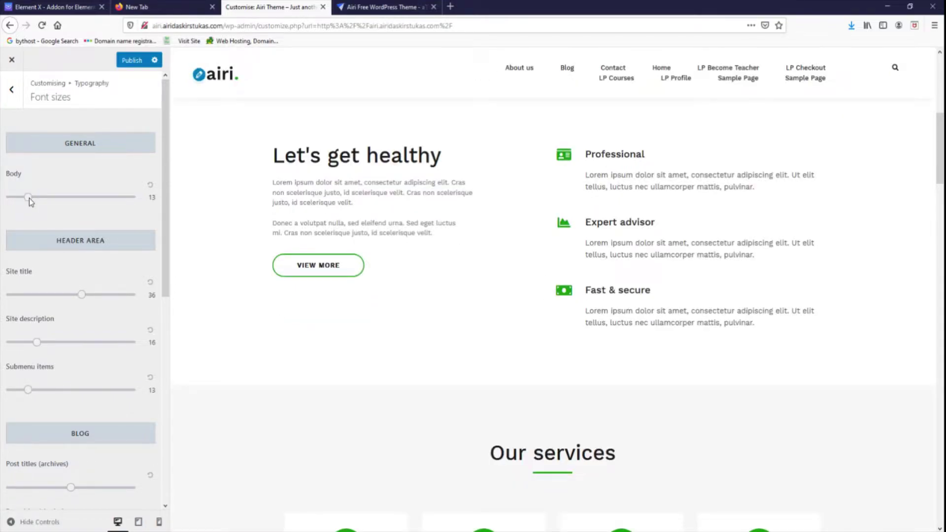
drag(29, 198, 77, 212)
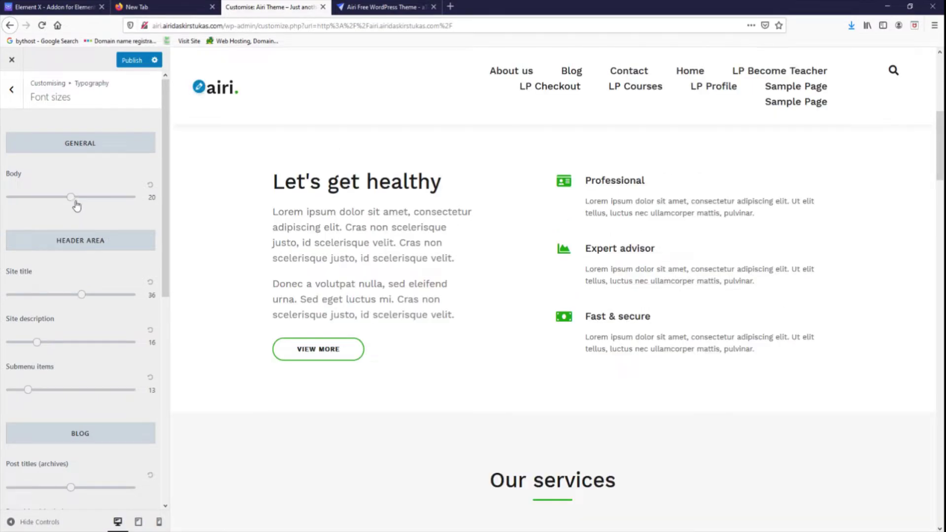
drag(71, 198, 53, 199)
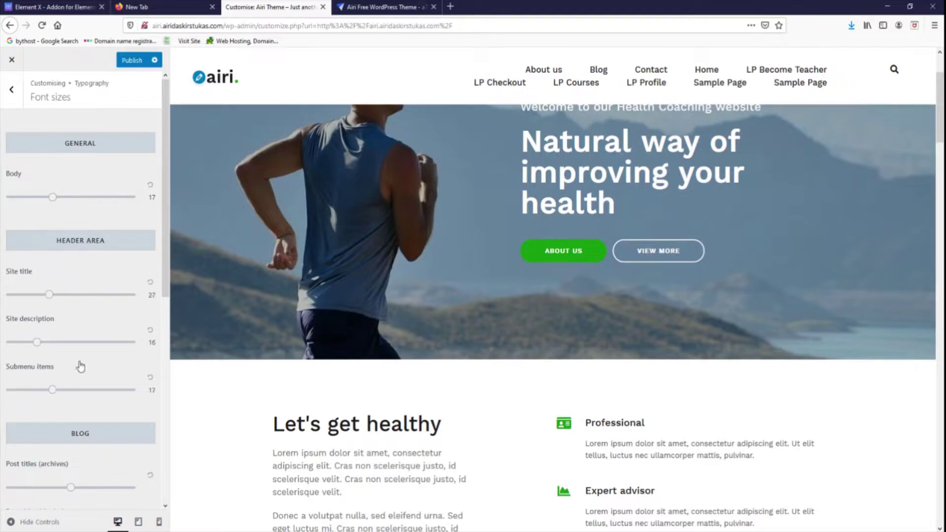
scroll(80, 365, down, 4)
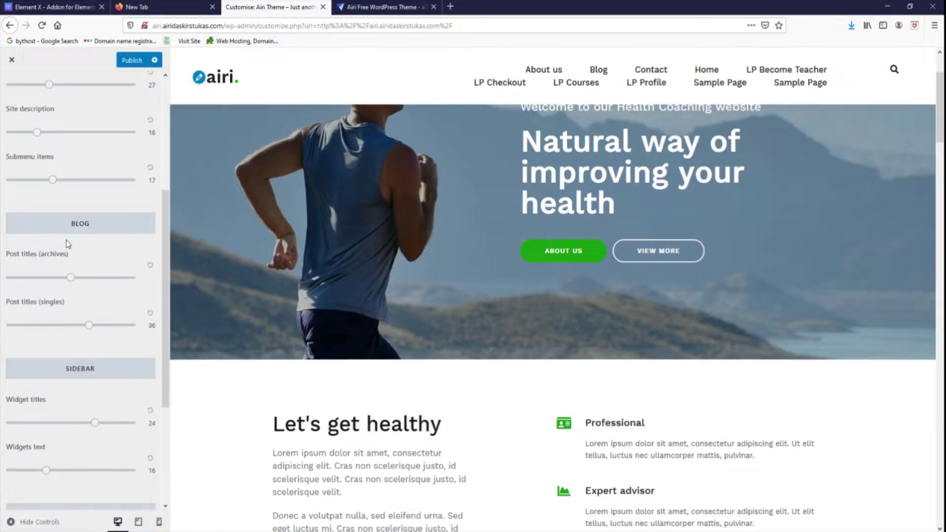
Preview the Blog page and adjust the archive post title font size
click(600, 70)
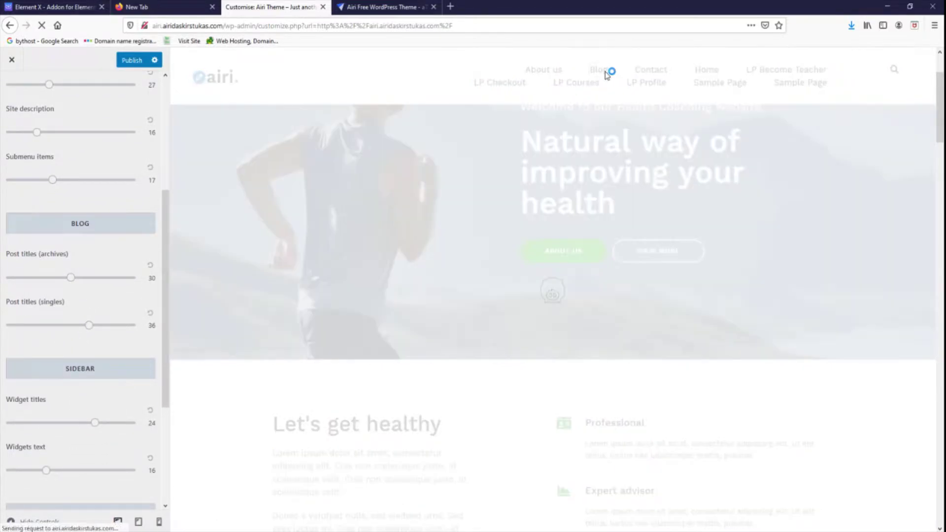
scroll(641, 266, down, 3)
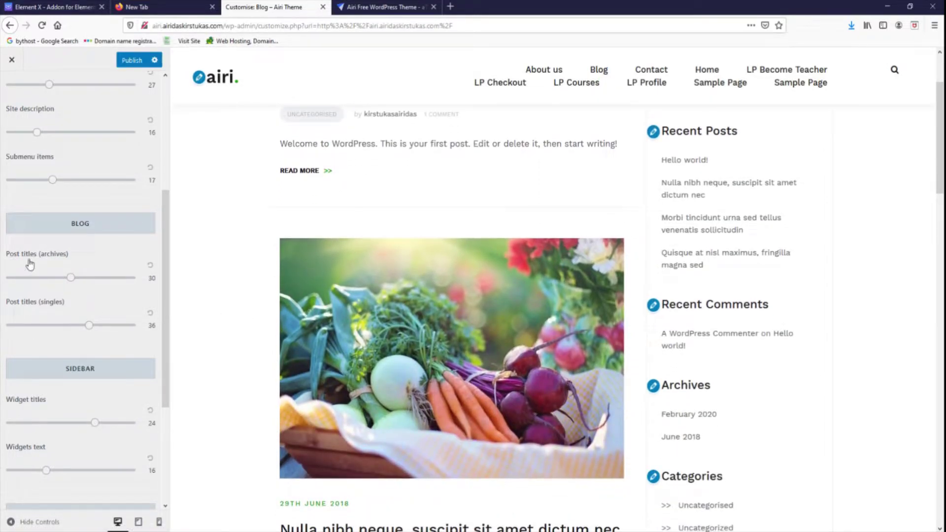
scroll(348, 266, down, 5)
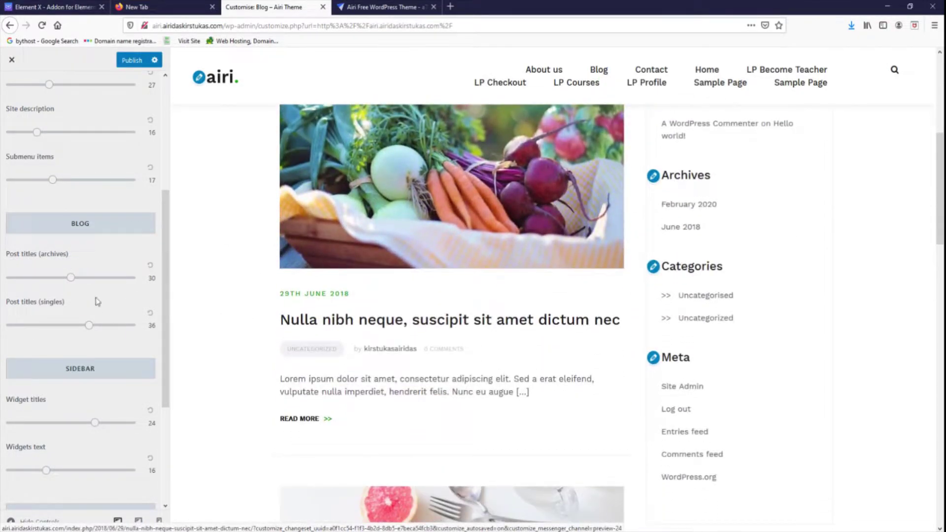
mouse_move(71, 279)
mouse_down()
mouse_move(120, 280)
mouse_move(34, 282)
mouse_move(69, 284)
mouse_up()
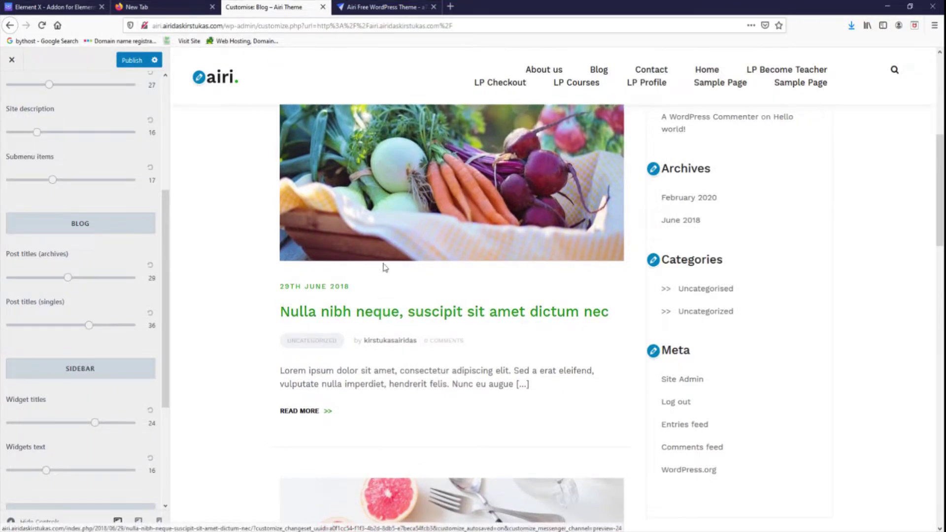
scroll(382, 277, up, 5)
scroll(348, 242, down, 5)
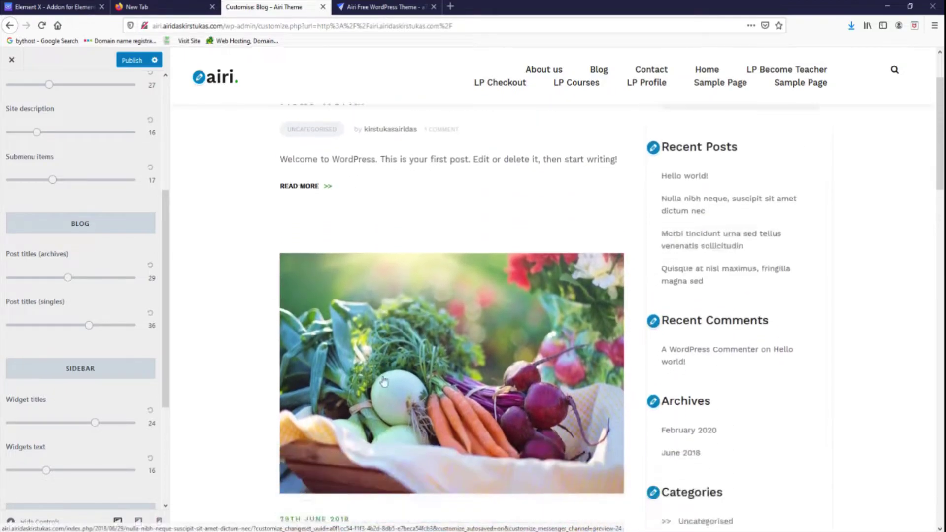
Preview the 'Nulla nibh neque' post and shrink single-post titles from 36 to 26
click(373, 314)
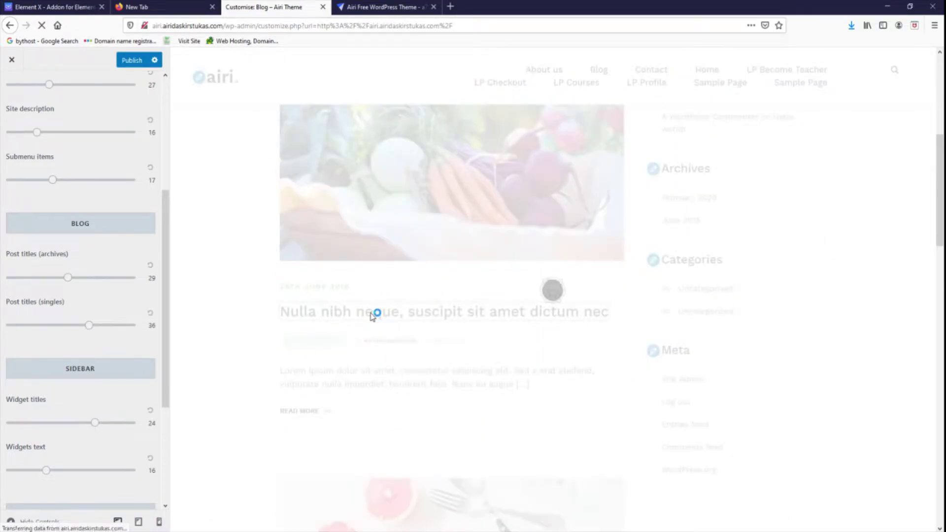
scroll(374, 318, down, 4)
scroll(375, 318, down, 3)
scroll(373, 319, up, 8)
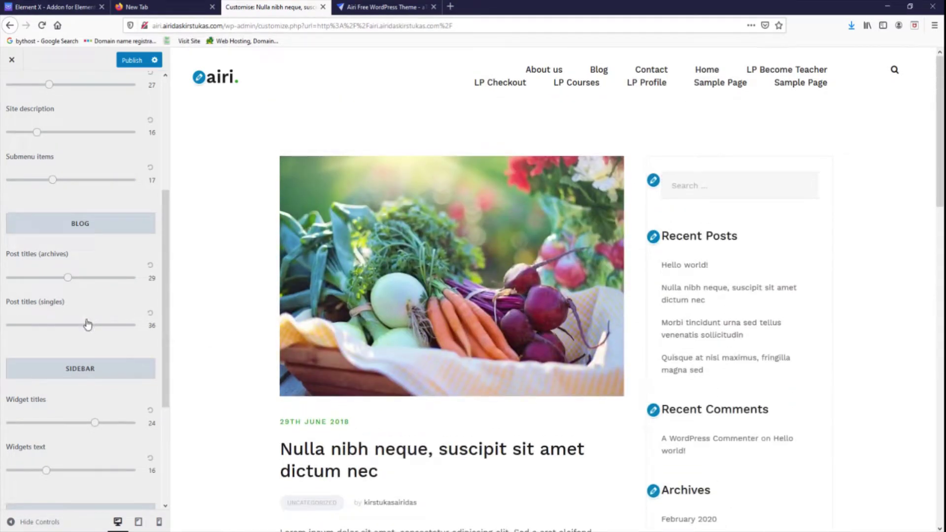
drag(89, 326, 59, 327)
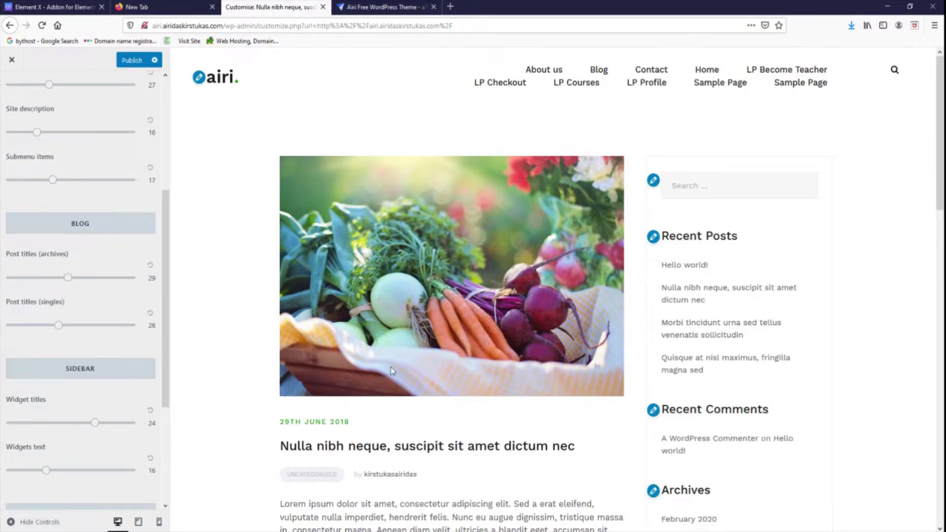
scroll(392, 371, down, 2)
scroll(76, 345, down, 5)
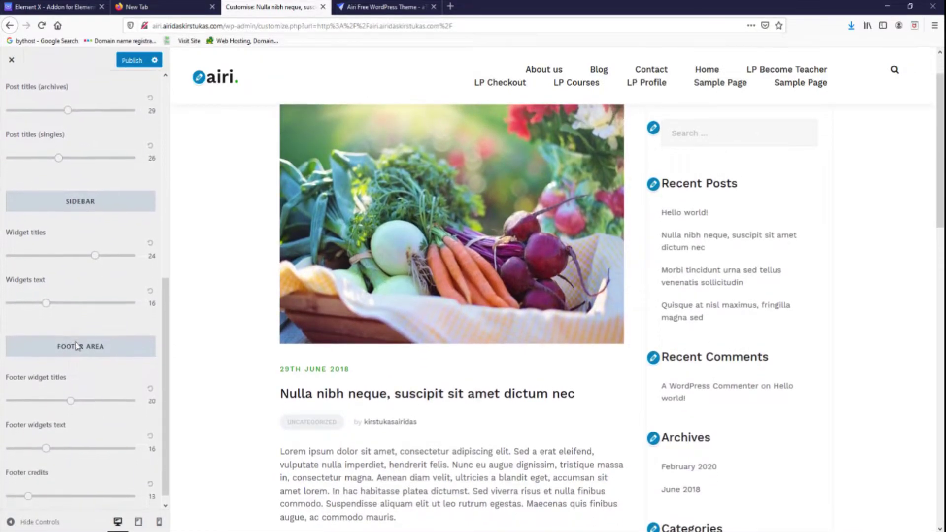
Set sidebar widget titles to 27 and widget text to 14
scroll(735, 245, up, 2)
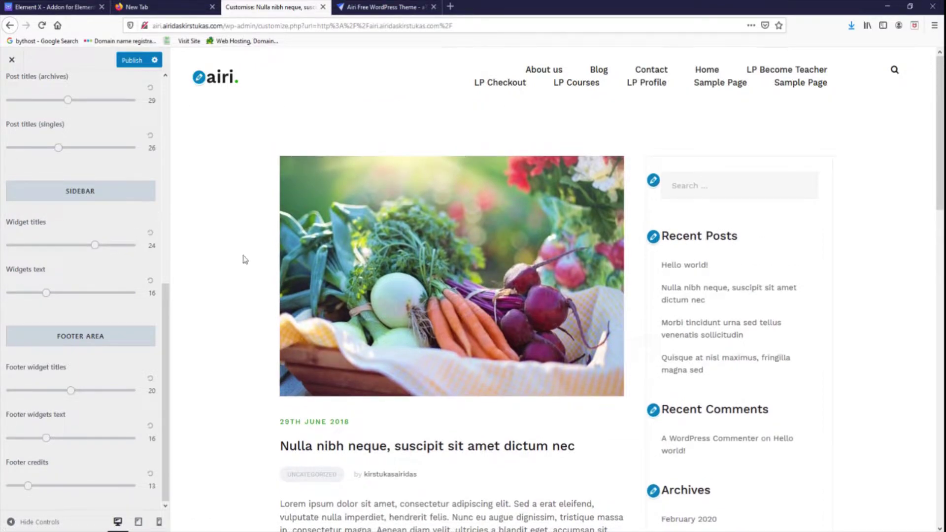
drag(96, 247, 116, 256)
drag(46, 293, 35, 312)
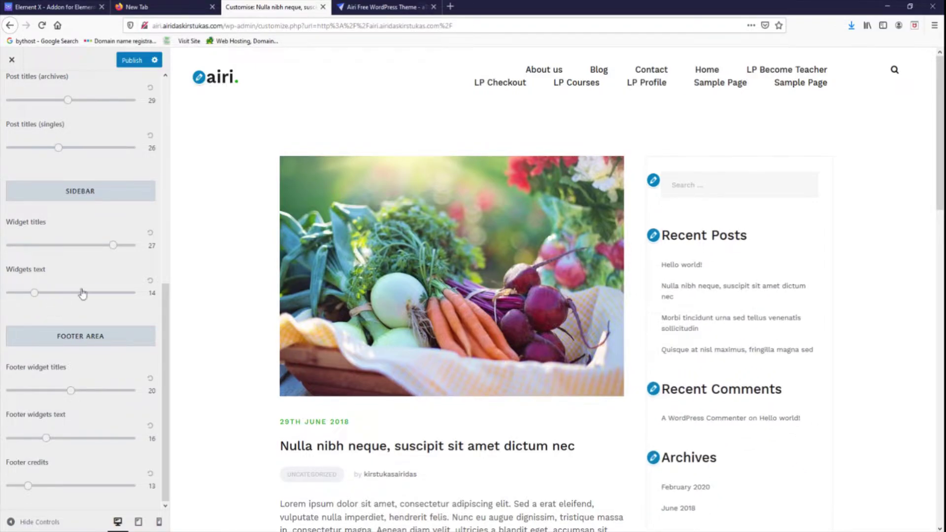
scroll(466, 284, down, 15)
scroll(466, 284, down, 1)
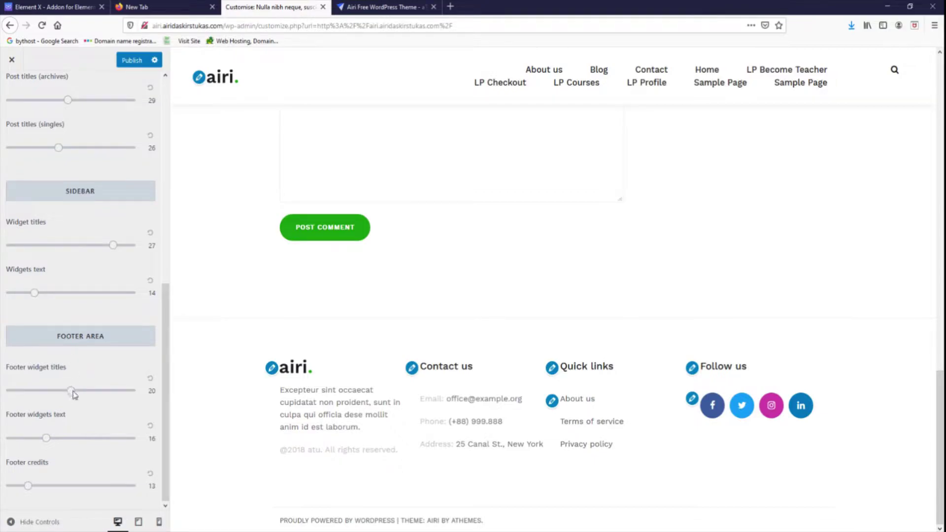
Set footer widget titles to 21, footer widget text to 18 and footer credits to 17
drag(72, 396, 77, 393)
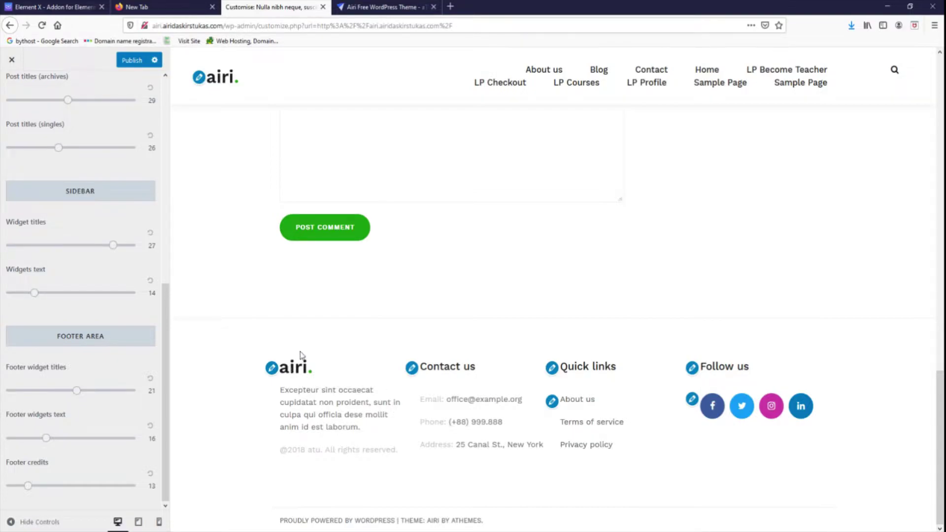
mouse_move(46, 439)
mouse_down()
mouse_move(87, 451)
mouse_move(61, 444)
mouse_up()
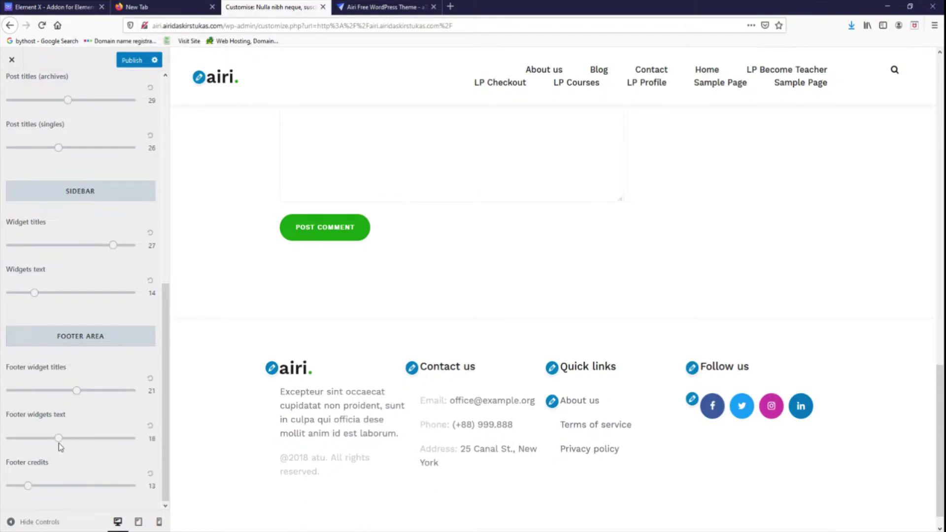
scroll(464, 477, down, 1)
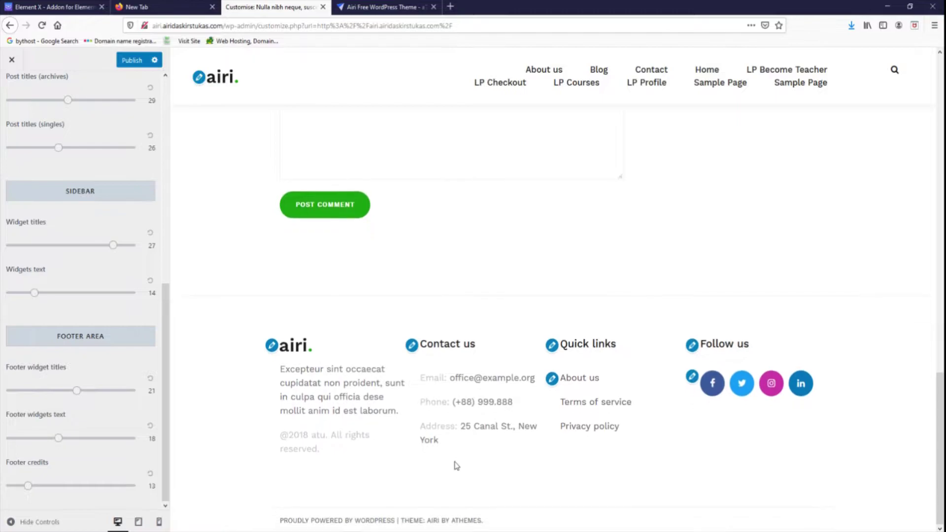
drag(34, 486, 56, 487)
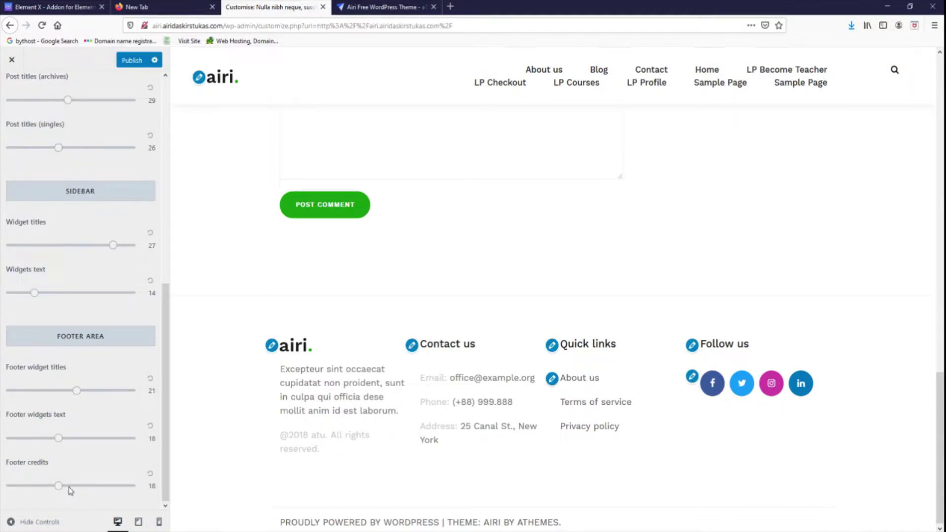
mouse_move(58, 486)
mouse_down()
mouse_move(43, 487)
mouse_move(53, 487)
mouse_up()
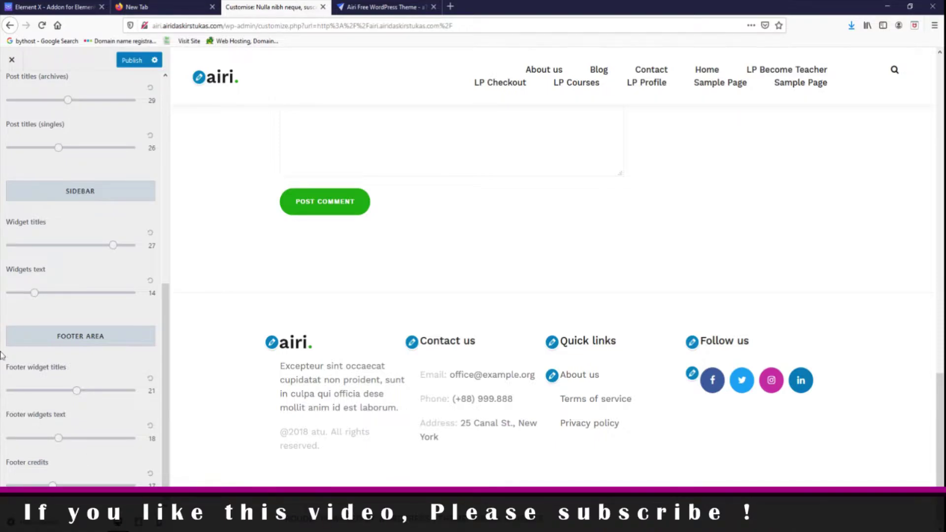
scroll(79, 133, up, 10)
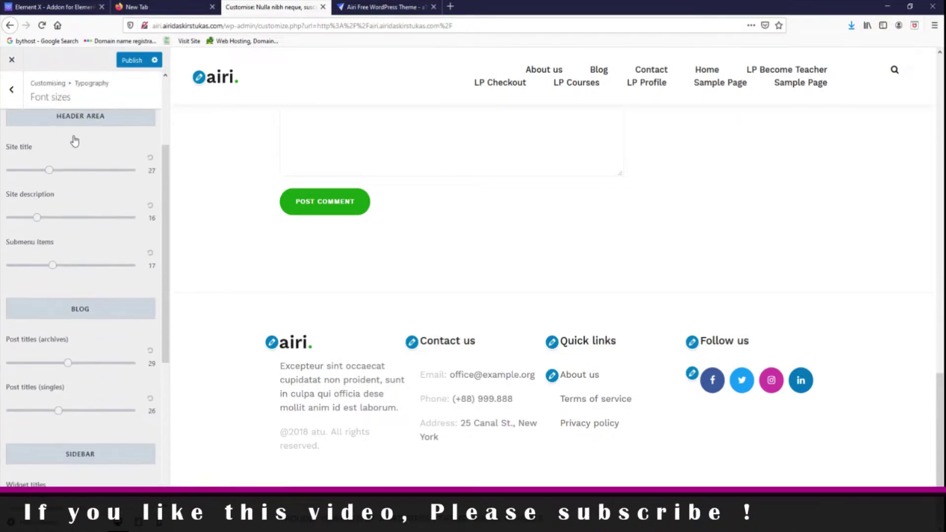
Navigate from Font sizes back to the main panel and into Colors › General
click(6, 92)
click(10, 96)
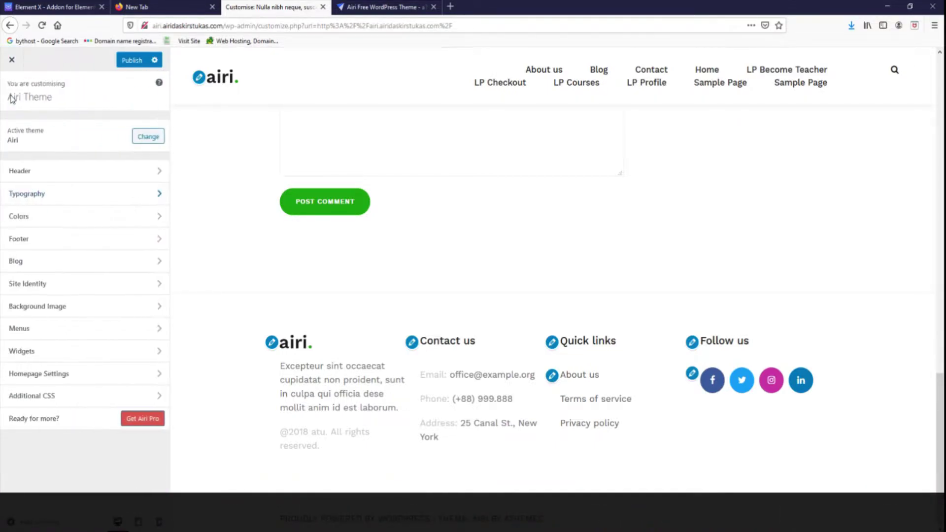
click(91, 222)
click(109, 127)
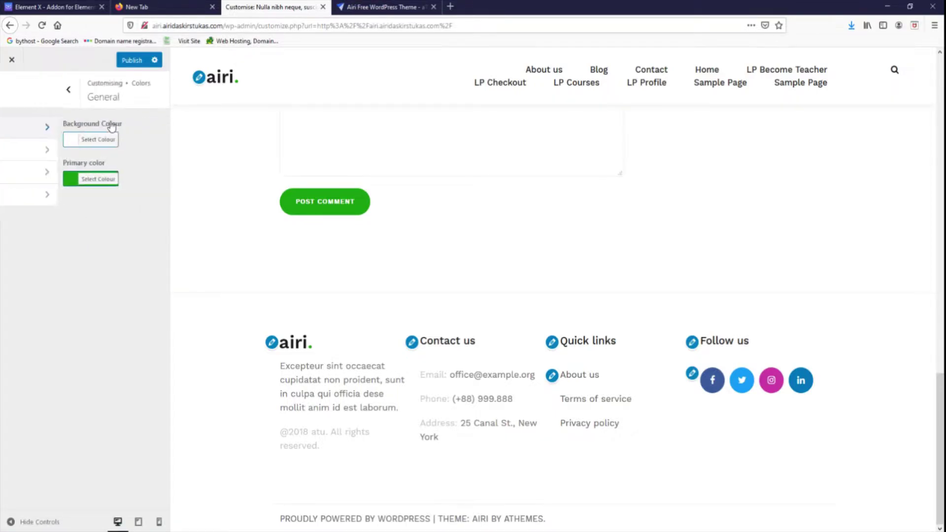
scroll(298, 244, up, 20)
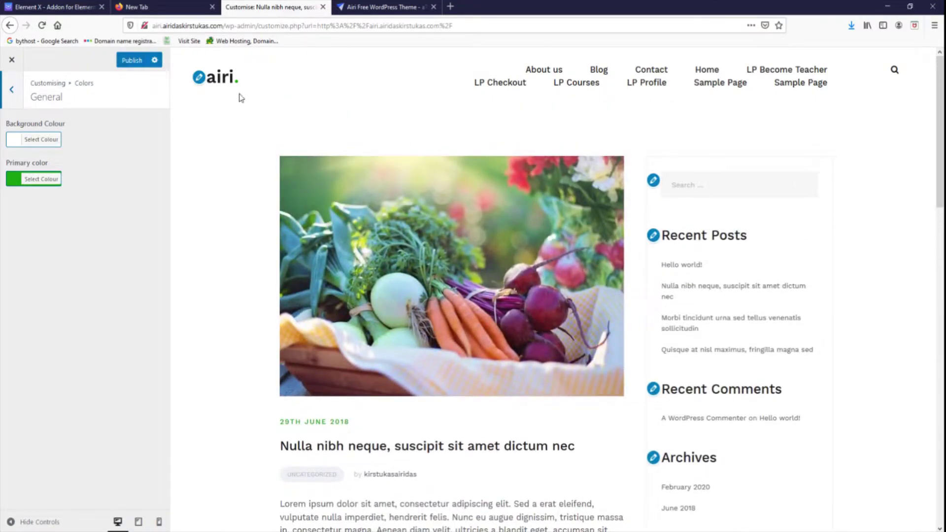
scroll(300, 147, down, 20)
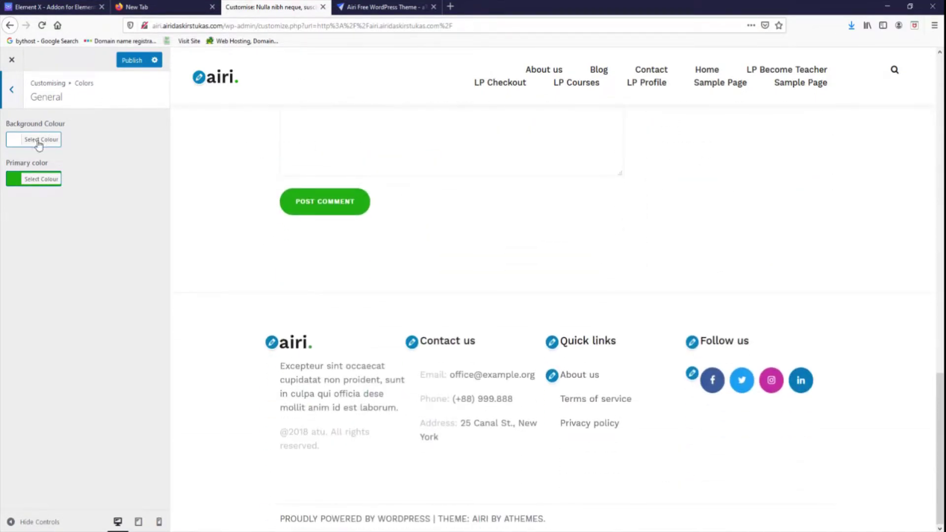
Try a blue #1b77ed site background and adjust its shade
click(35, 141)
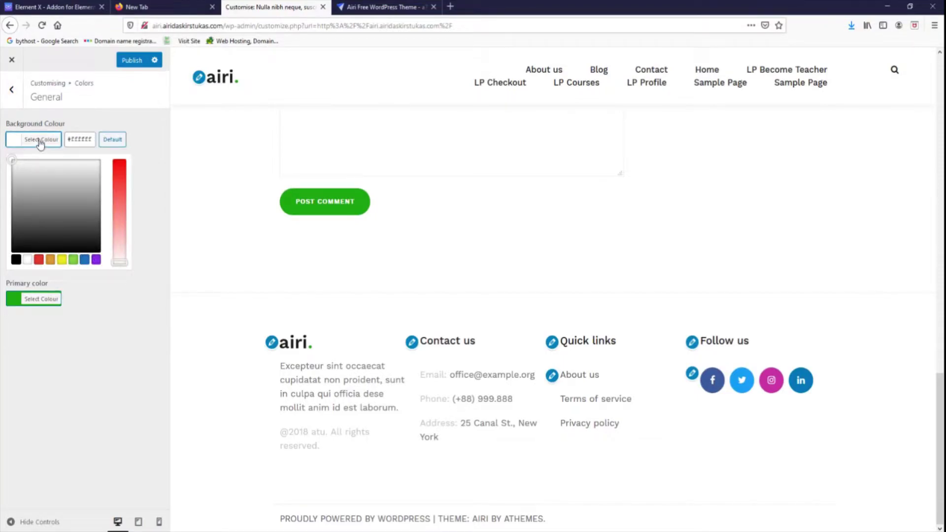
click(85, 260)
scroll(616, 272, up, 10)
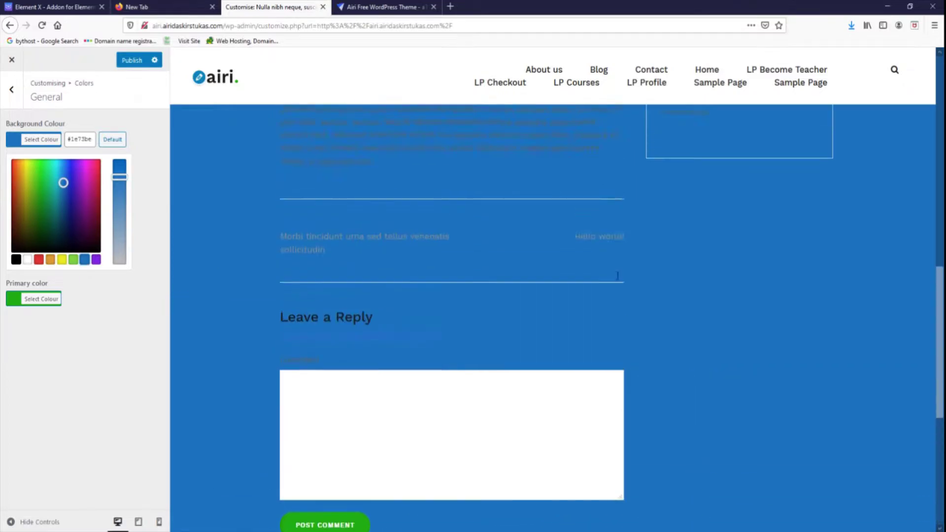
scroll(617, 272, down, 5)
scroll(604, 255, down, 5)
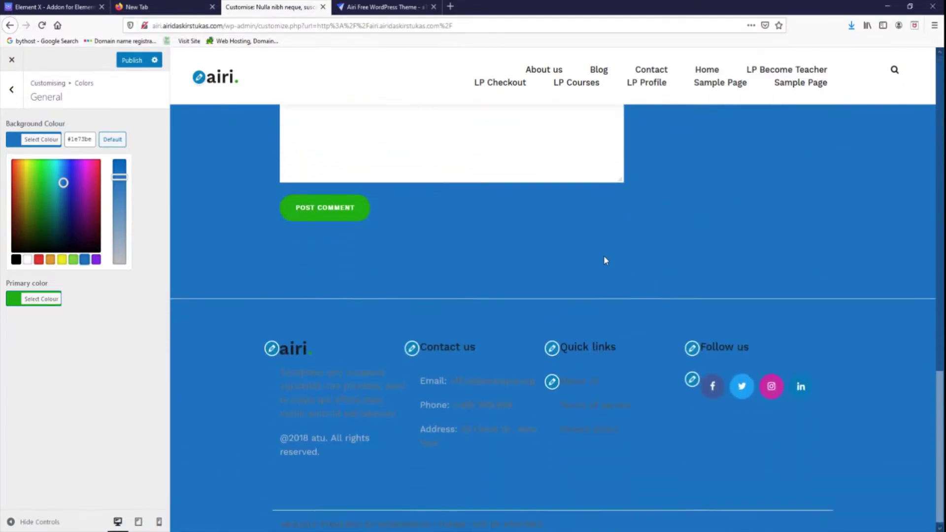
scroll(603, 255, up, 3)
click(59, 192)
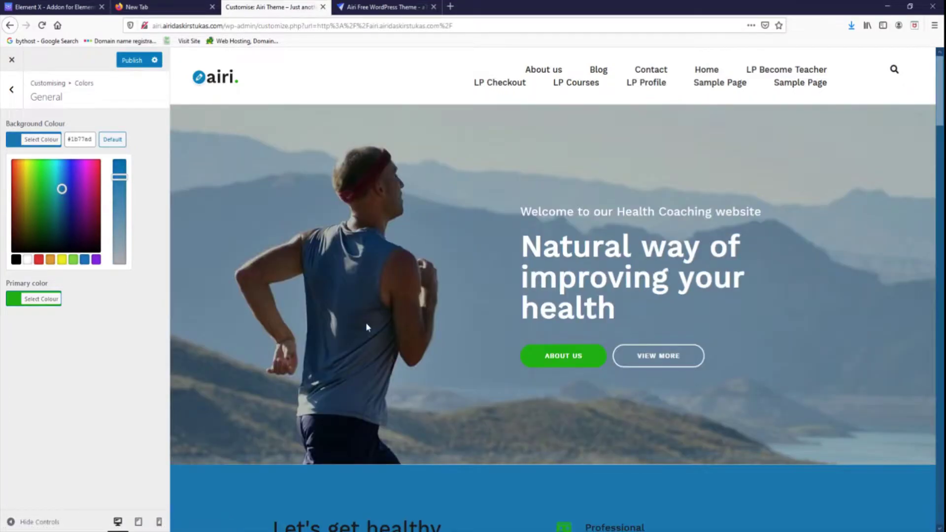
Set the site background back to white #ffffff
scroll(367, 320, down, 12)
scroll(375, 314, down, 15)
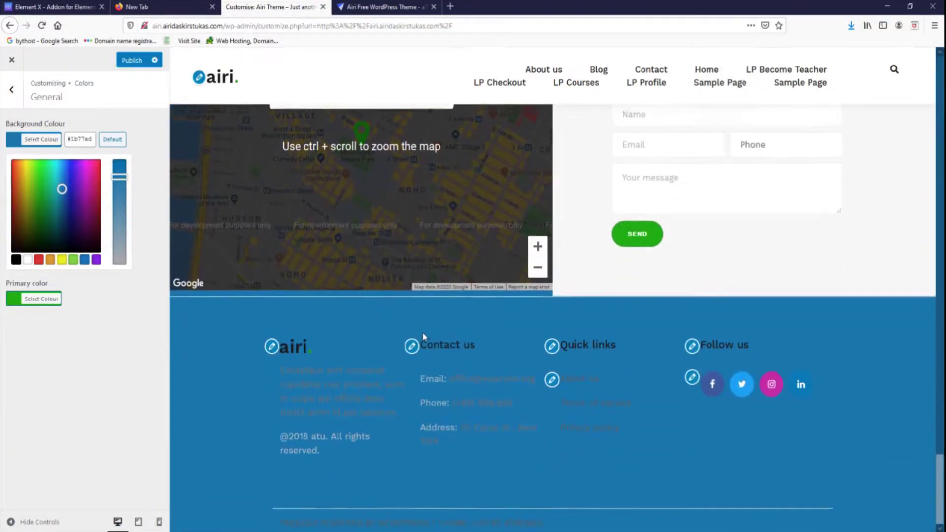
scroll(373, 312, up, 15)
scroll(260, 235, up, 15)
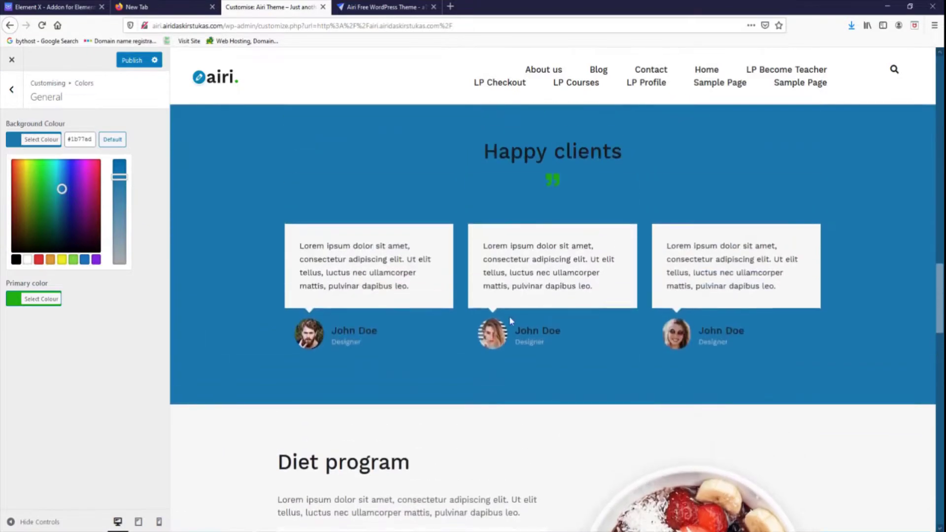
click(27, 260)
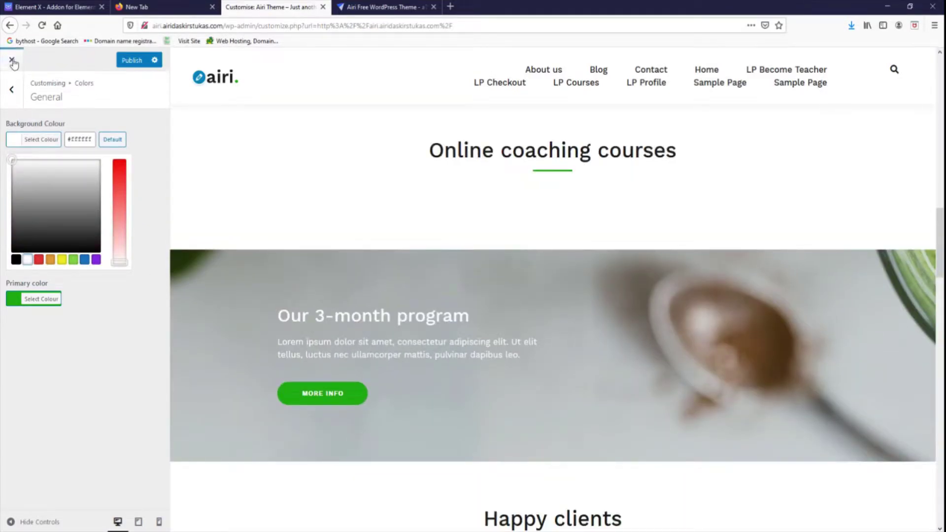
scroll(429, 211, up, 10)
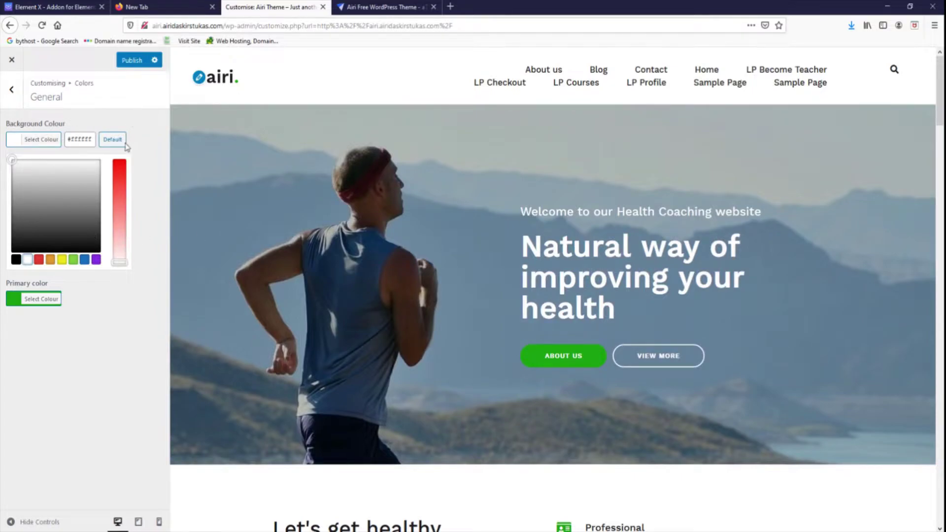
Make the site background yellow, then lighten it to pale cream #ededd7
click(62, 260)
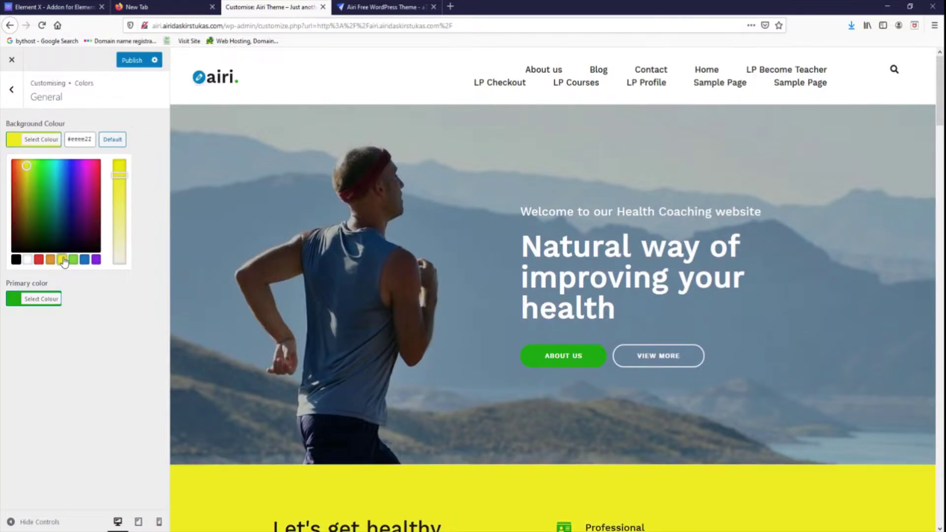
scroll(441, 297, down, 10)
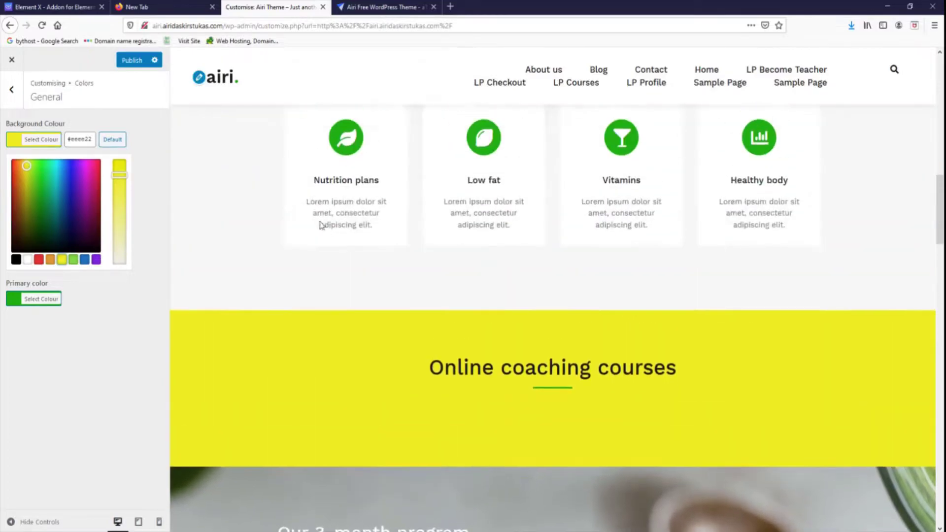
scroll(330, 228, up, 1)
drag(119, 175, 123, 250)
scroll(481, 258, down, 10)
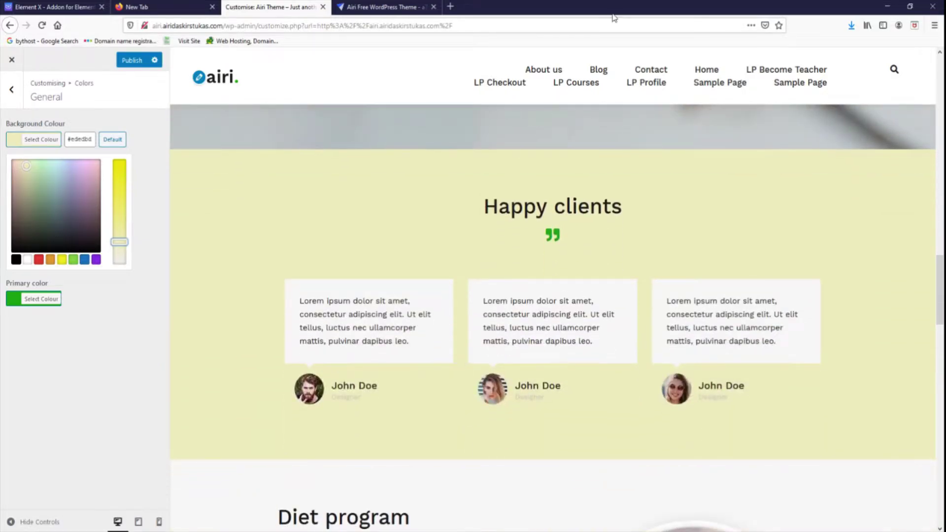
Preview the Blog page with the new cream background
click(598, 70)
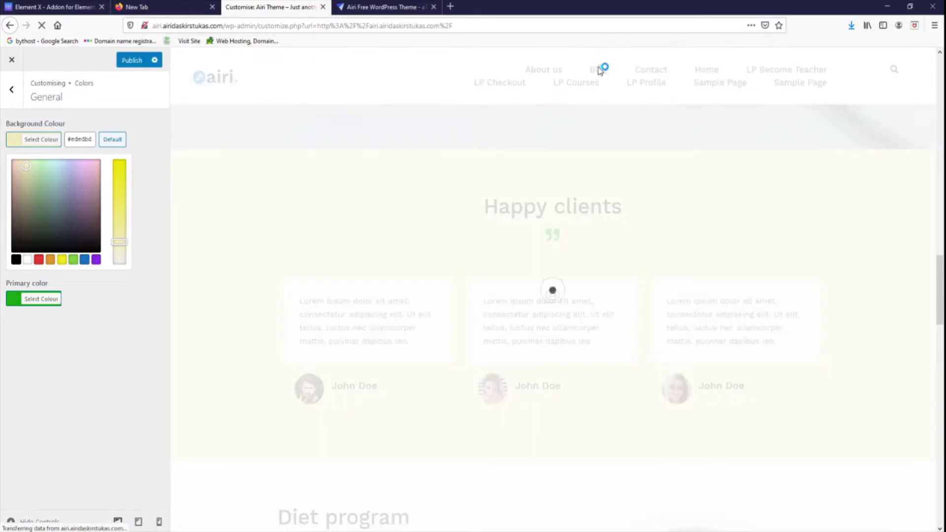
scroll(591, 197, down, 15)
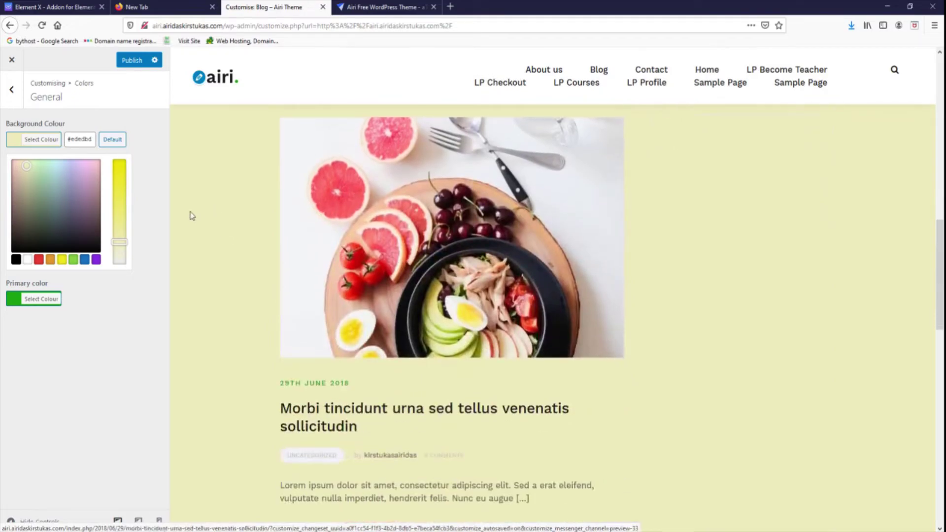
drag(119, 252, 119, 253)
scroll(566, 259, down, 5)
scroll(567, 258, down, 10)
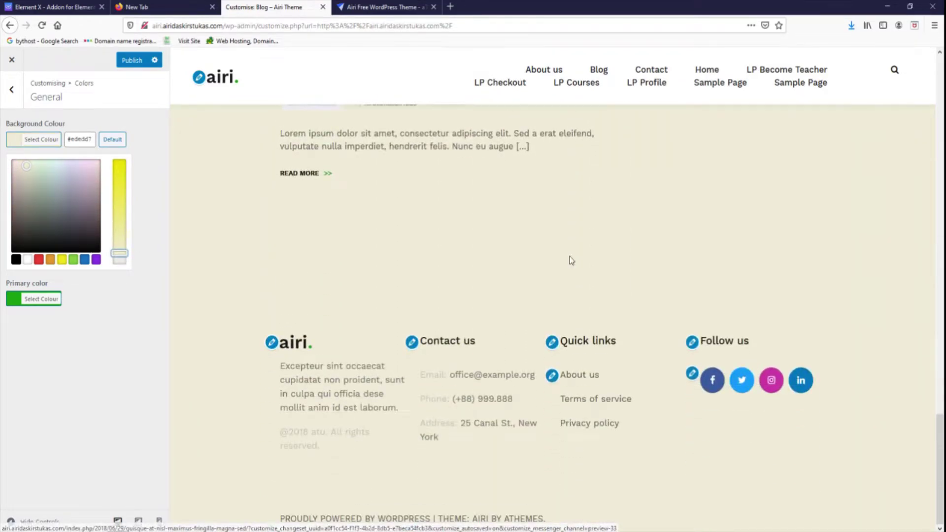
Change the primary colour from green #1eaf12 to magenta #af128a, then return to the Colors list
click(35, 303)
scroll(336, 324, up, 5)
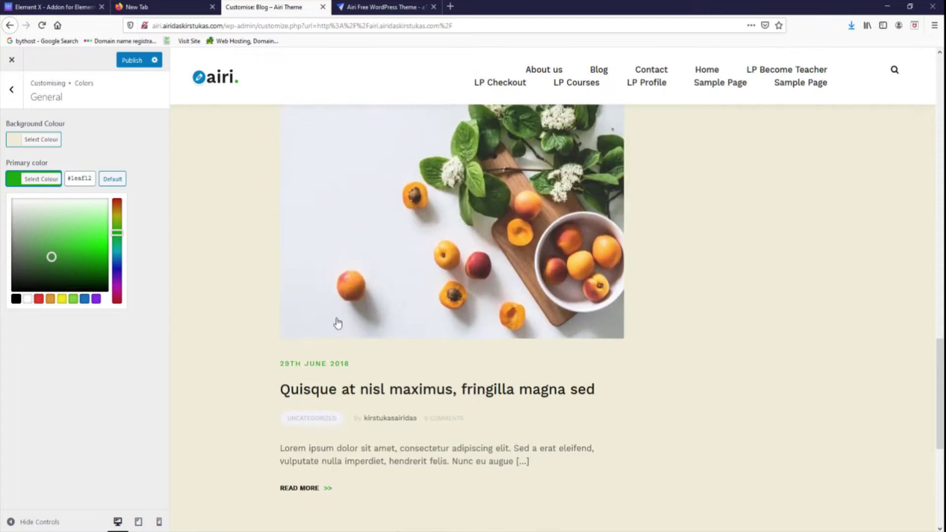
scroll(337, 295, down, 2)
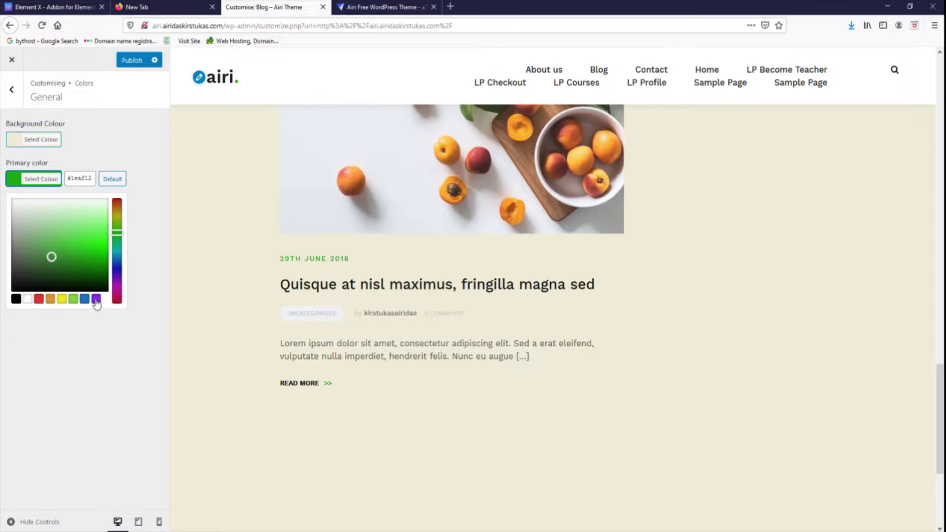
drag(117, 232, 112, 293)
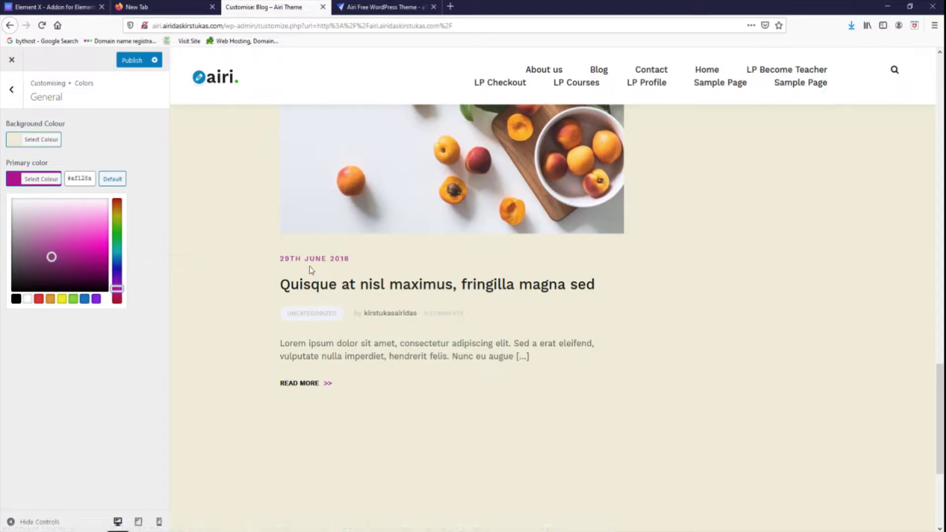
scroll(446, 306, up, 15)
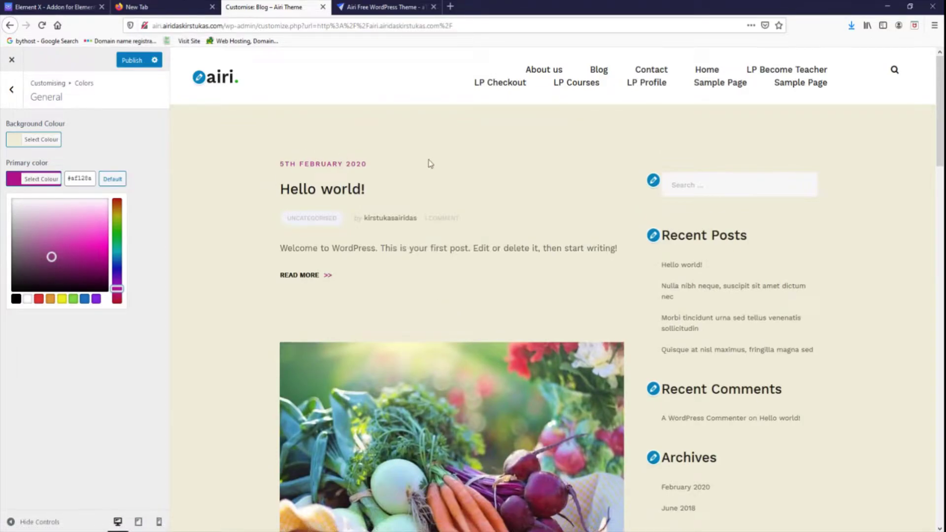
click(12, 90)
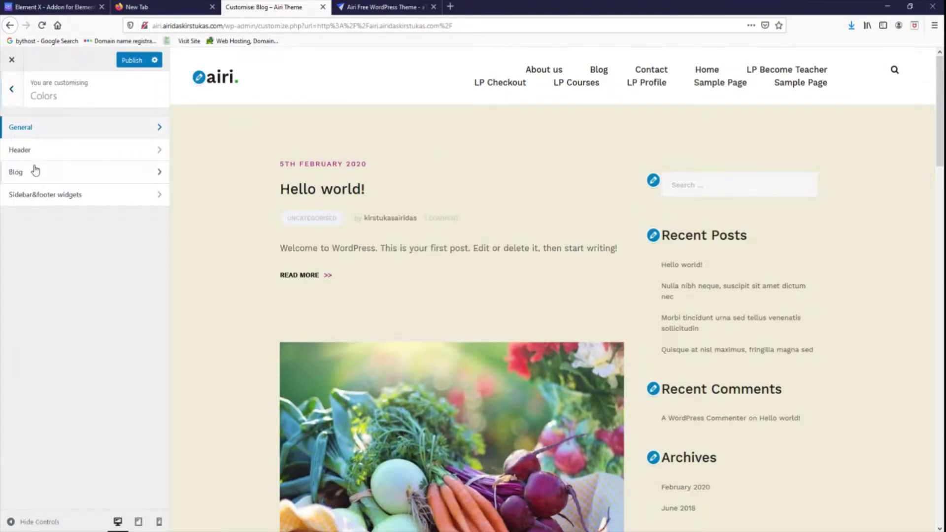
Open Colors › Header and review its settings from Site title down to Submenu items
click(46, 151)
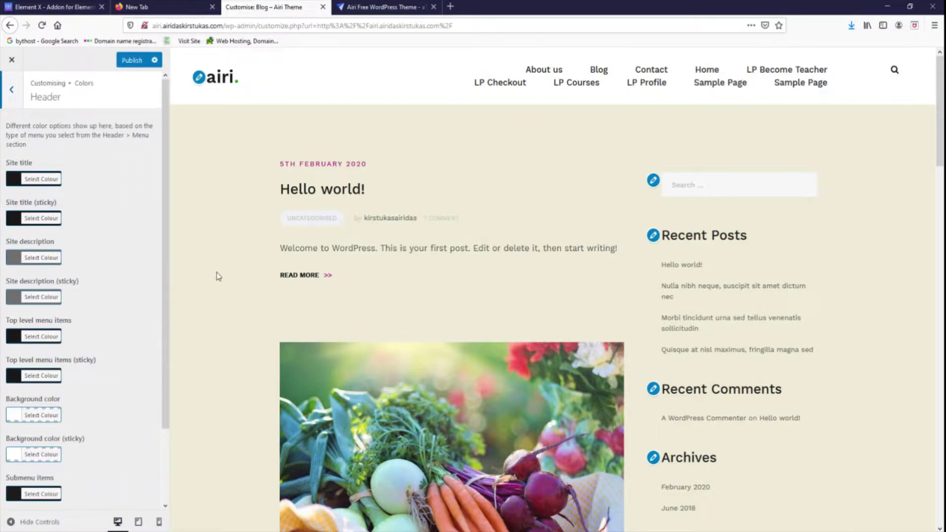
scroll(56, 234, down, 3)
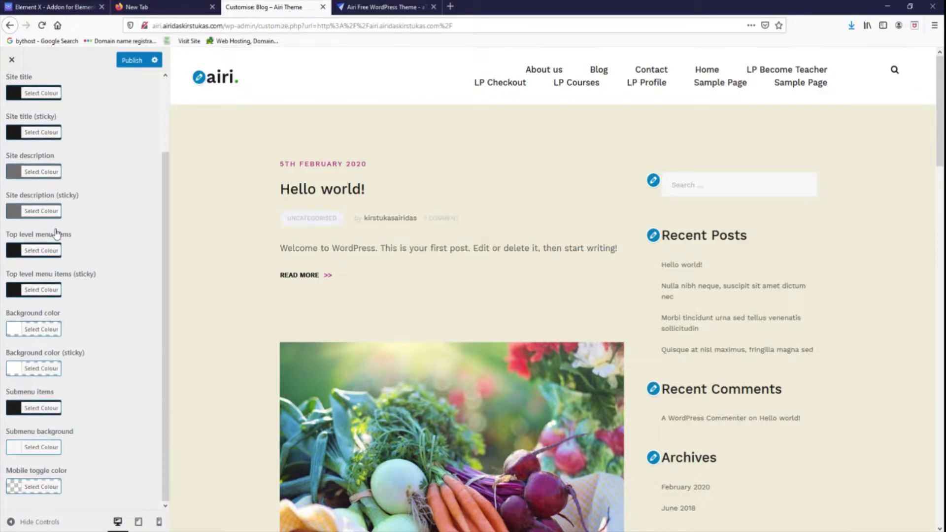
scroll(139, 131, up, 3)
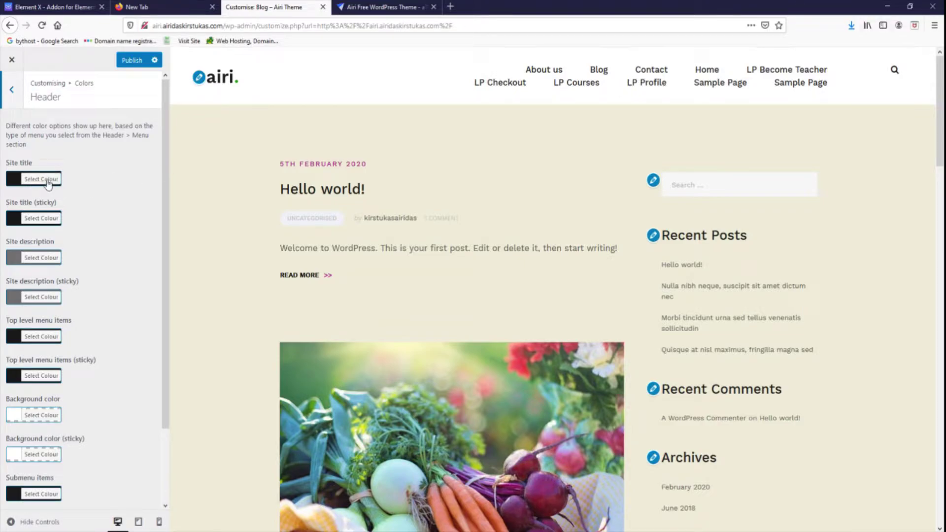
scroll(239, 106, down, 5)
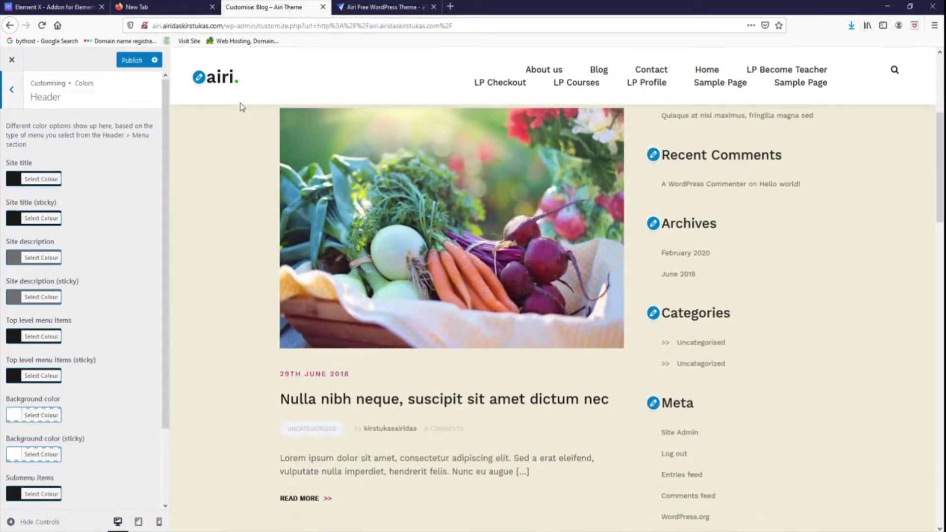
scroll(240, 106, up, 5)
scroll(242, 107, down, 4)
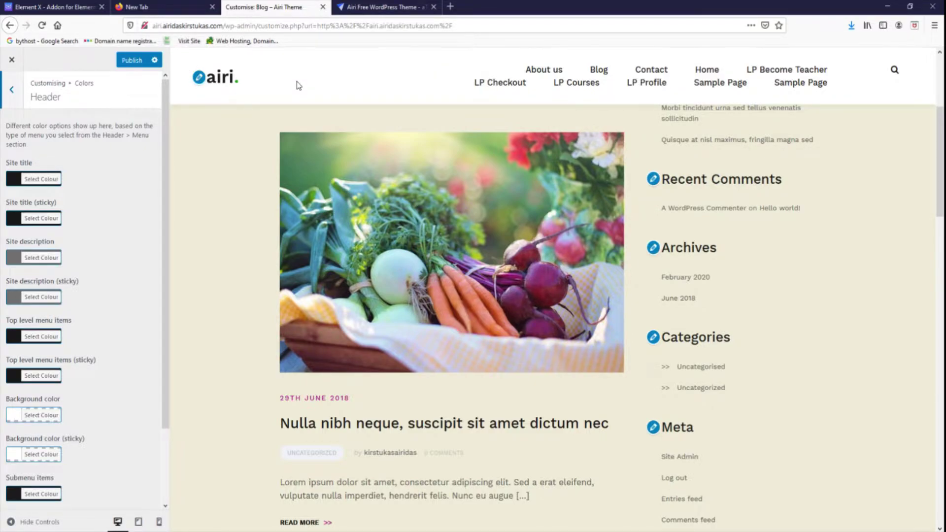
scroll(298, 148, down, 2)
scroll(136, 310, down, 2)
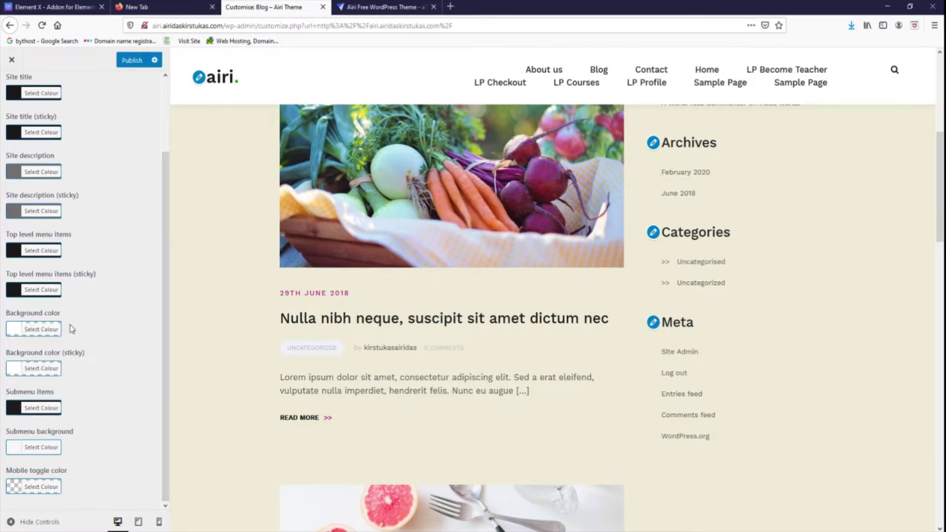
Set the header background to yellow, lowering its opacity to about 0.13
click(14, 330)
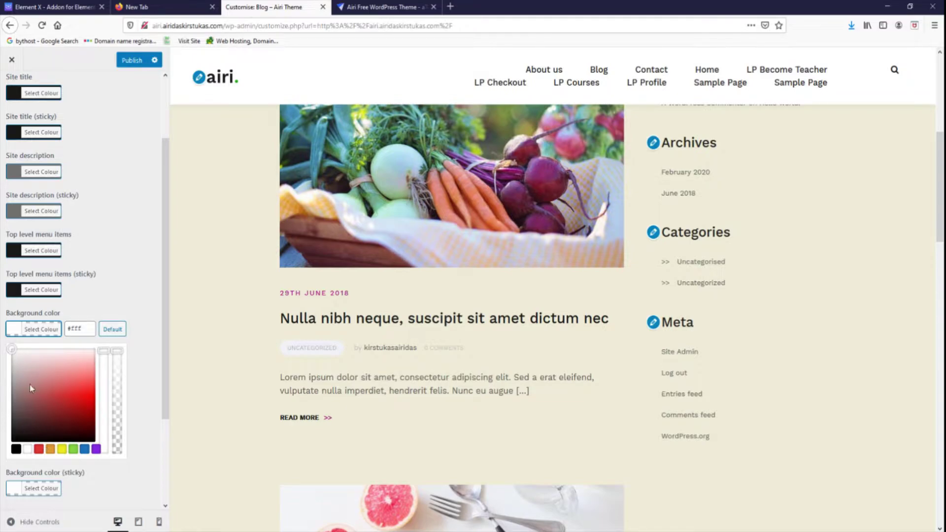
click(62, 450)
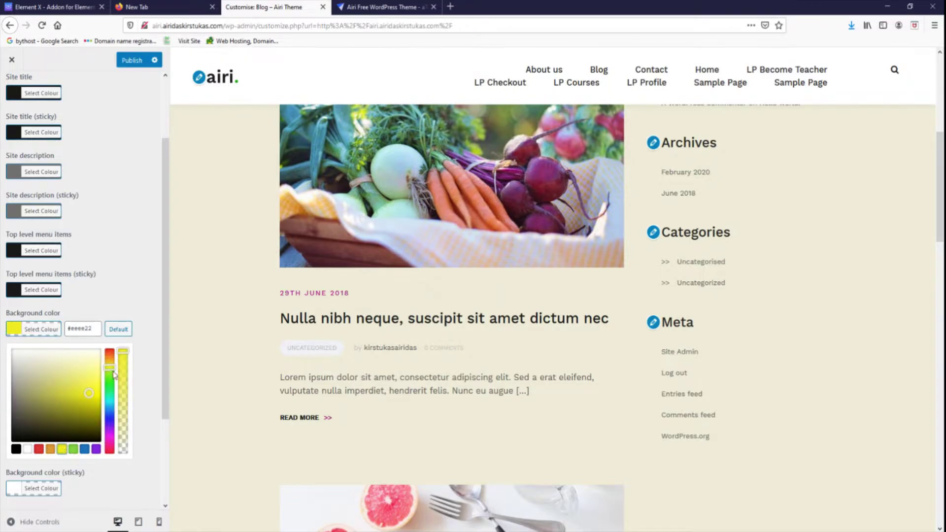
drag(119, 354, 145, 425)
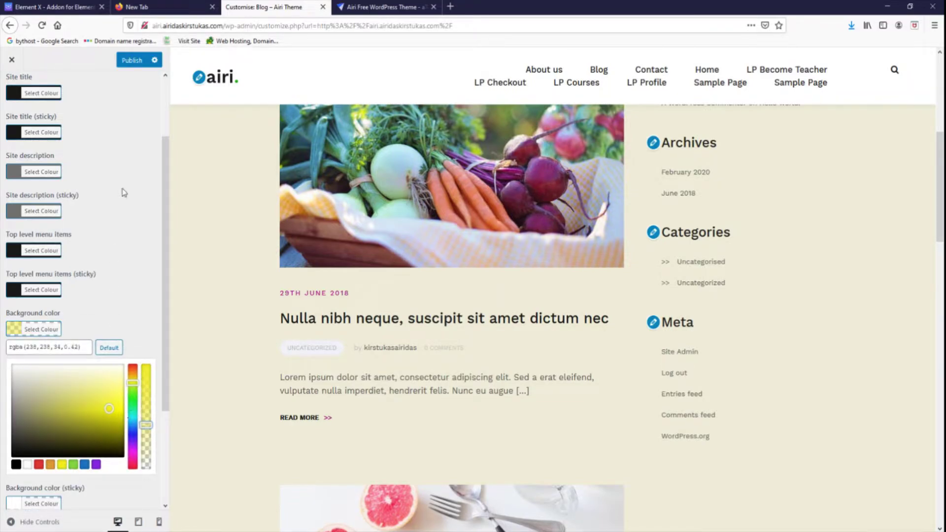
click(123, 191)
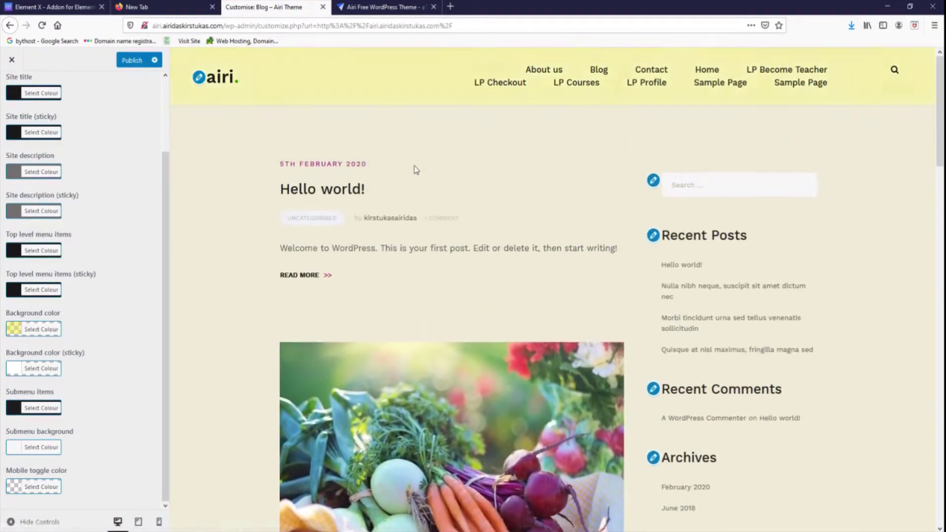
click(14, 329)
drag(147, 427, 147, 443)
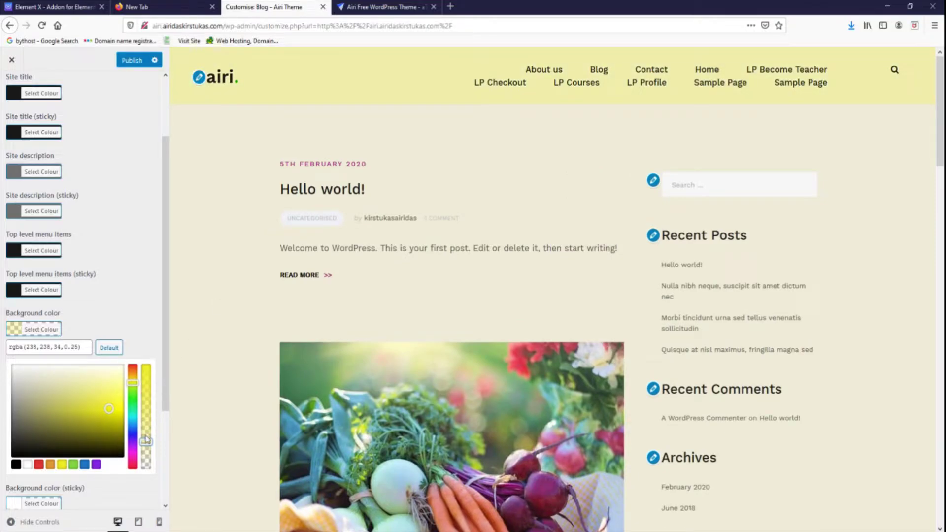
drag(146, 443, 148, 463)
click(118, 291)
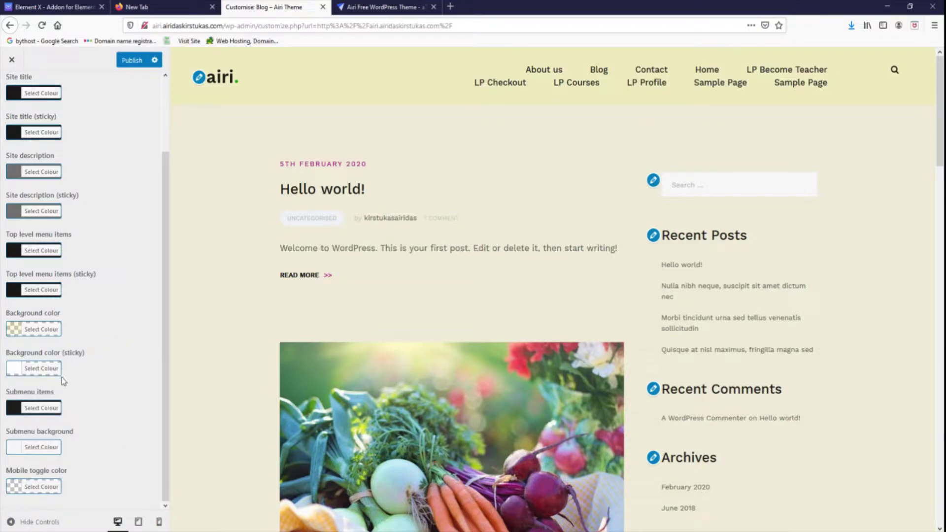
Set the sticky header background to yellow at 0.6 opacity and check it on the scrolled preview
click(13, 371)
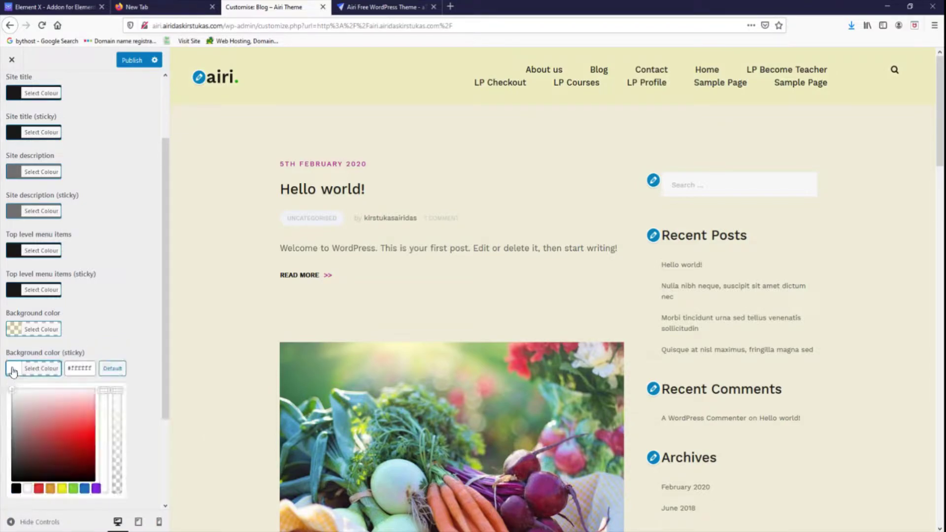
click(62, 489)
drag(123, 394, 126, 436)
scroll(327, 205, down, 6)
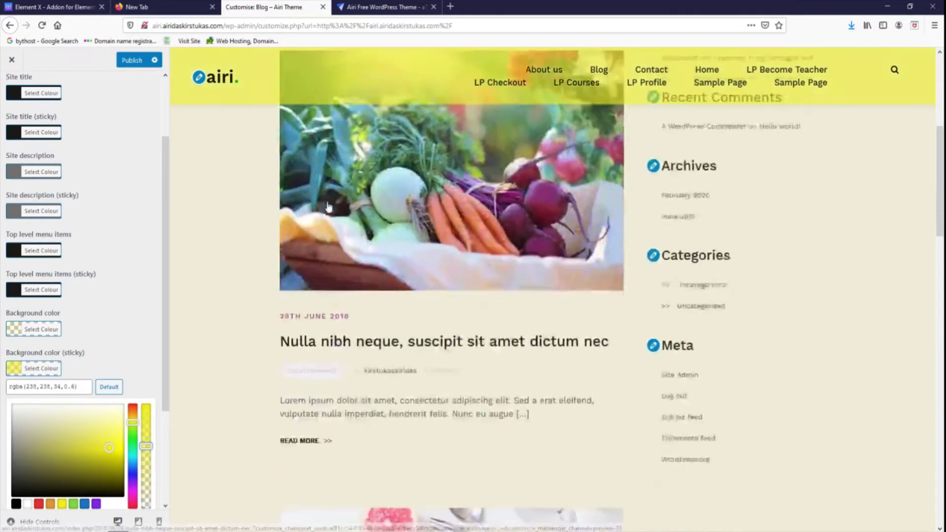
scroll(328, 207, up, 10)
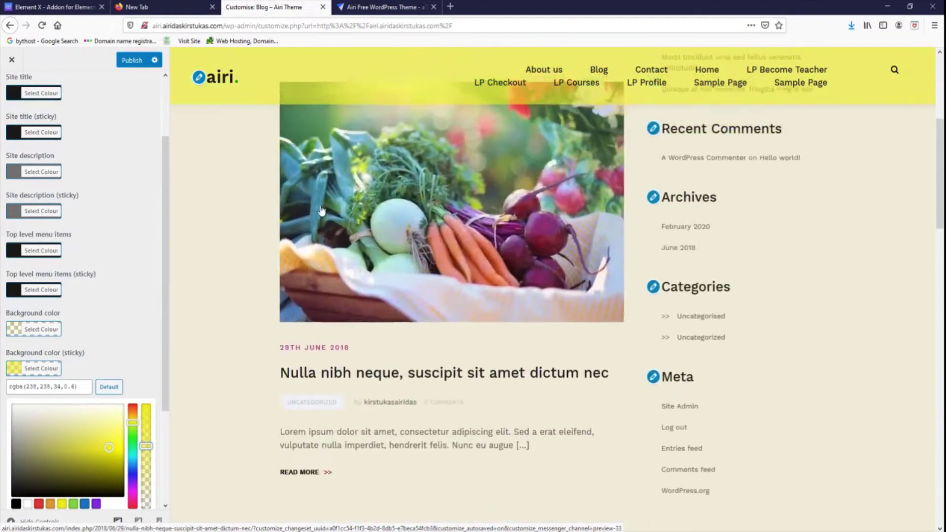
scroll(144, 288, up, 3)
click(146, 289)
scroll(130, 292, down, 2)
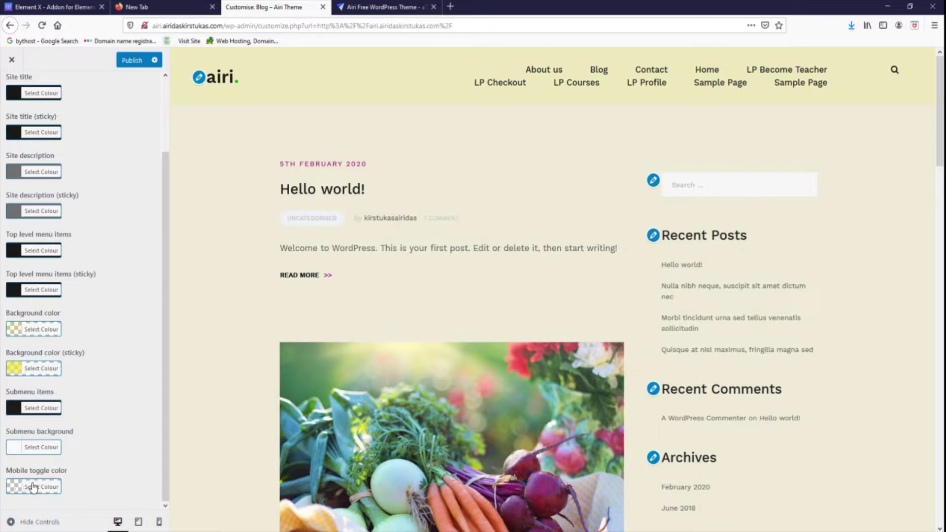
scroll(106, 217, up, 3)
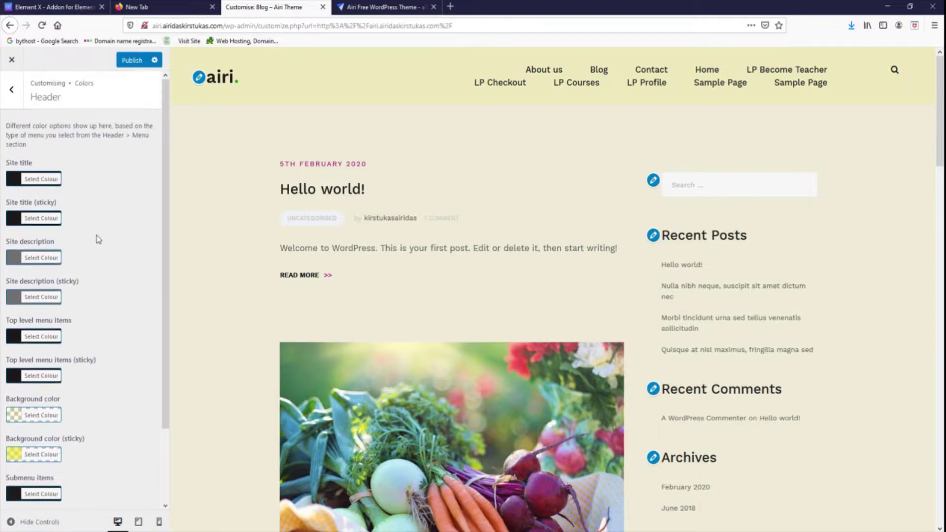
In Colors › Blog, set archive post titles to black #000000 after briefly trying blue #1e73be
click(12, 90)
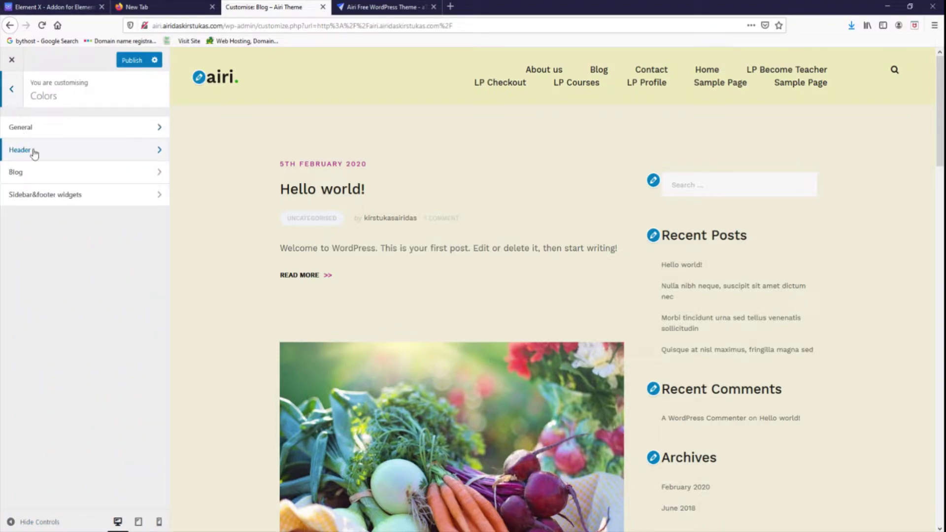
click(49, 172)
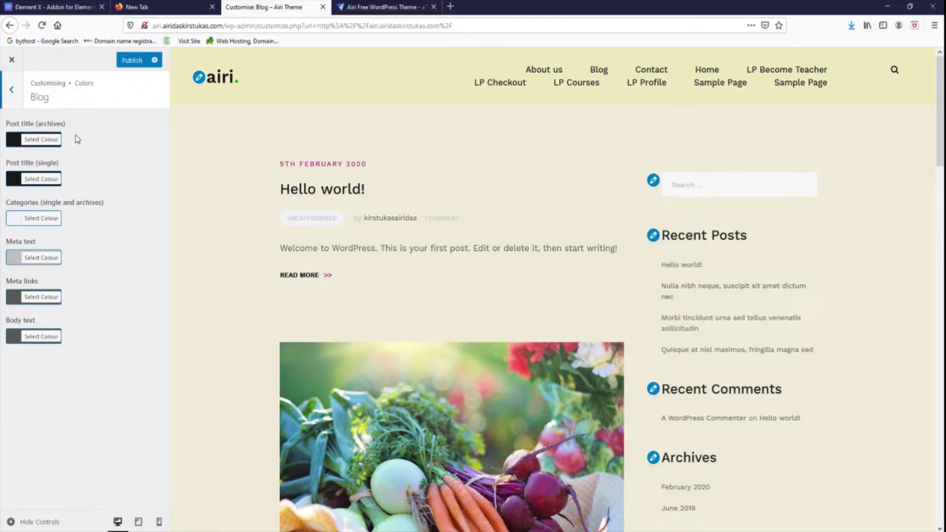
click(13, 140)
click(84, 260)
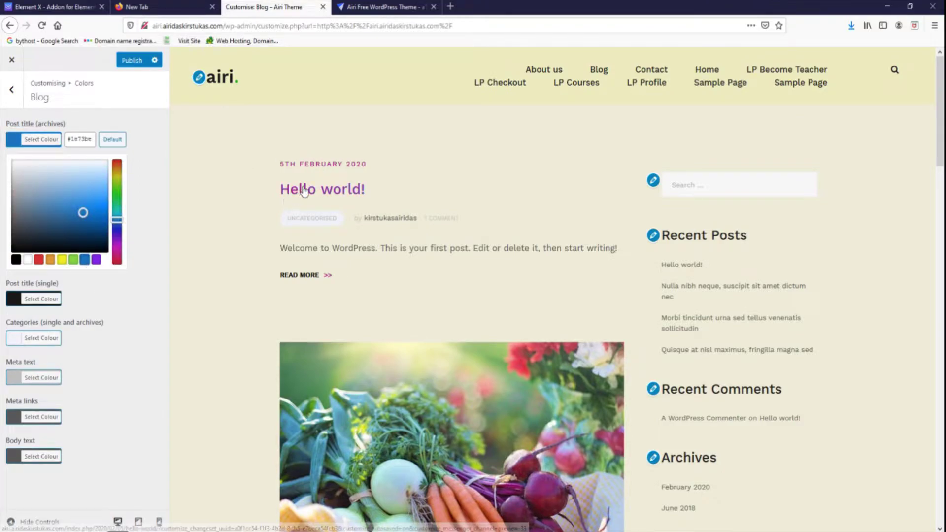
click(16, 259)
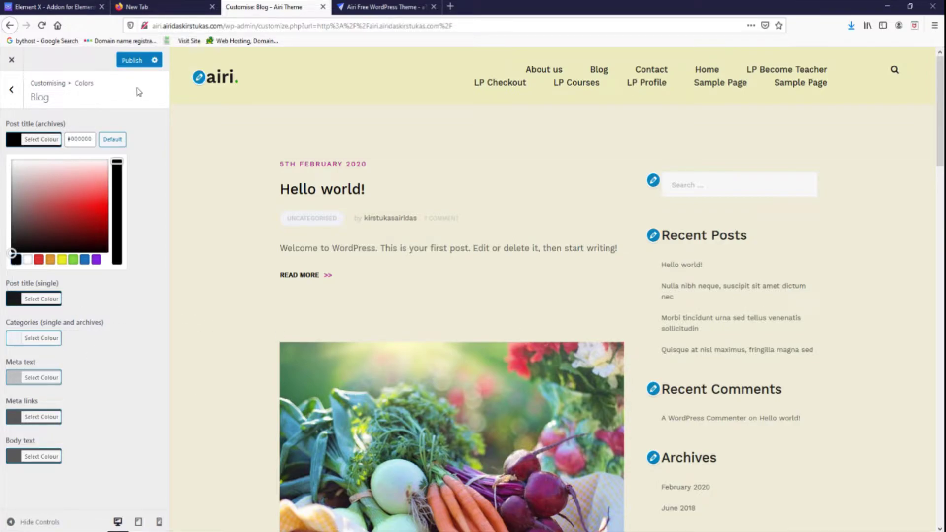
click(15, 290)
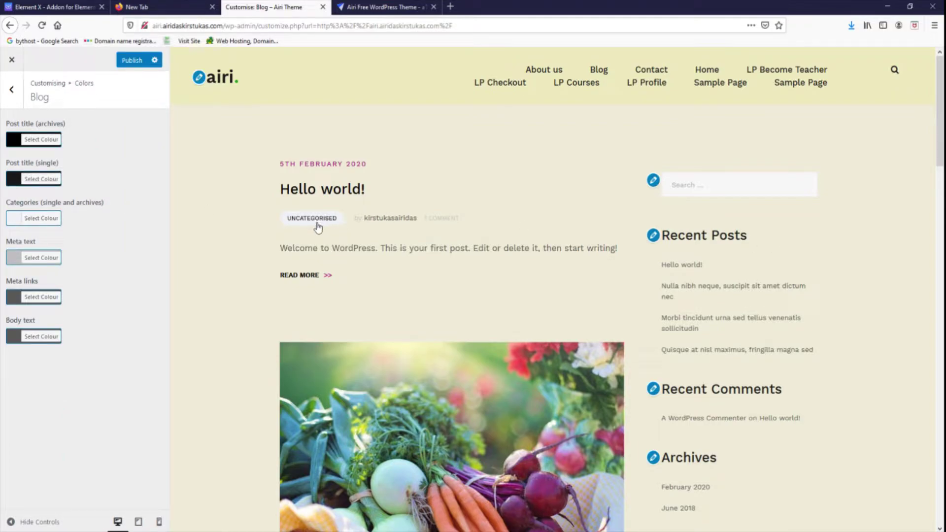
Set the category labels to a muted yellow shade
click(11, 221)
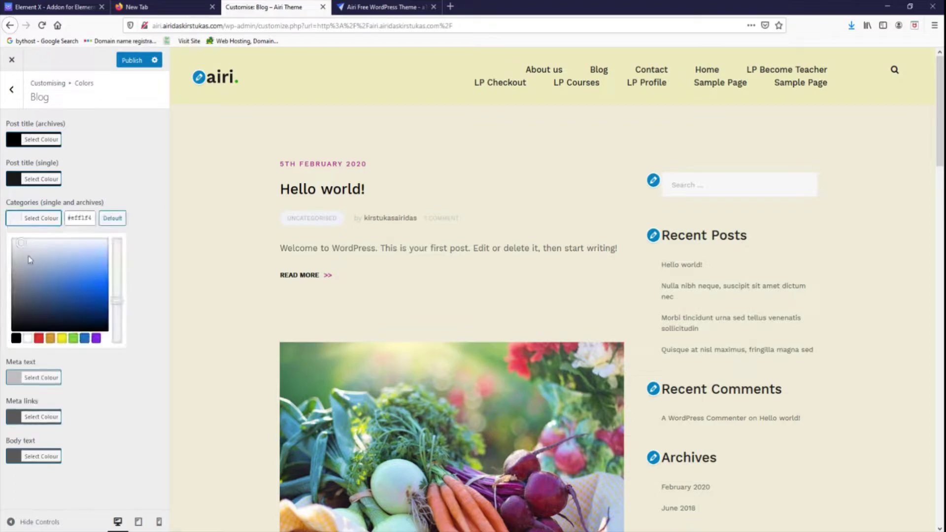
click(63, 339)
mouse_move(27, 314)
mouse_down()
mouse_move(43, 268)
mouse_move(25, 279)
mouse_move(74, 329)
mouse_move(44, 320)
mouse_up()
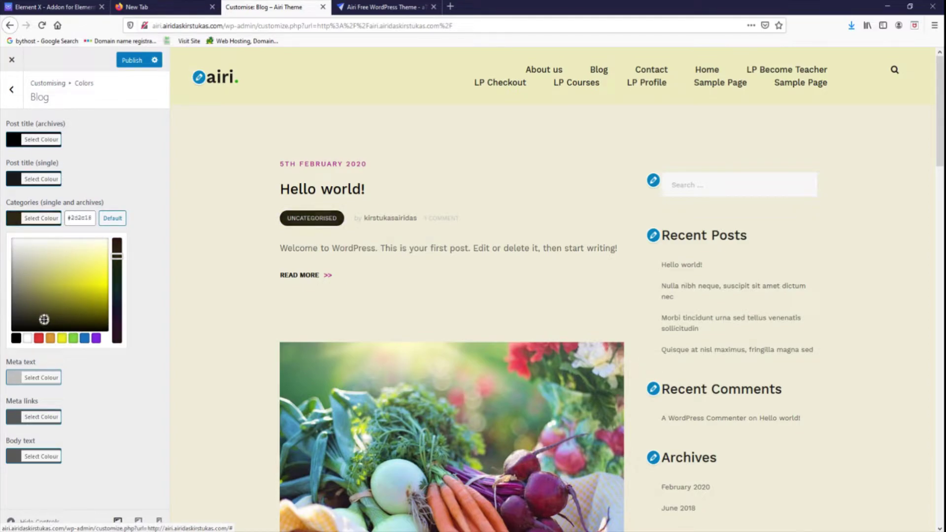
click(146, 155)
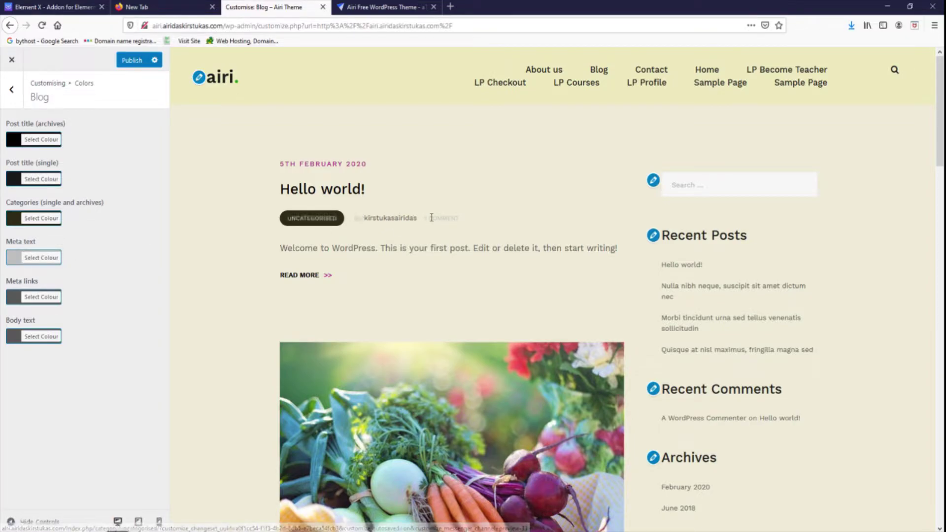
Make the post meta text blue #1e73be
click(17, 264)
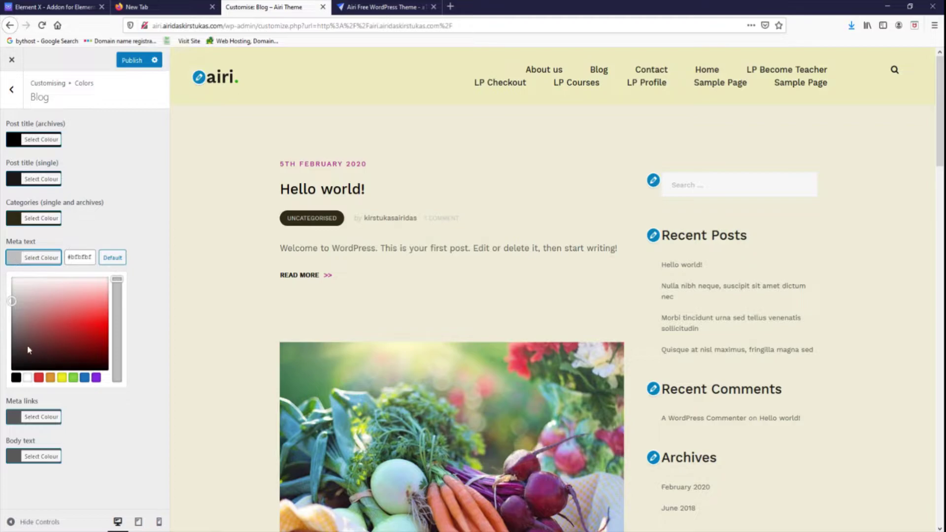
click(84, 378)
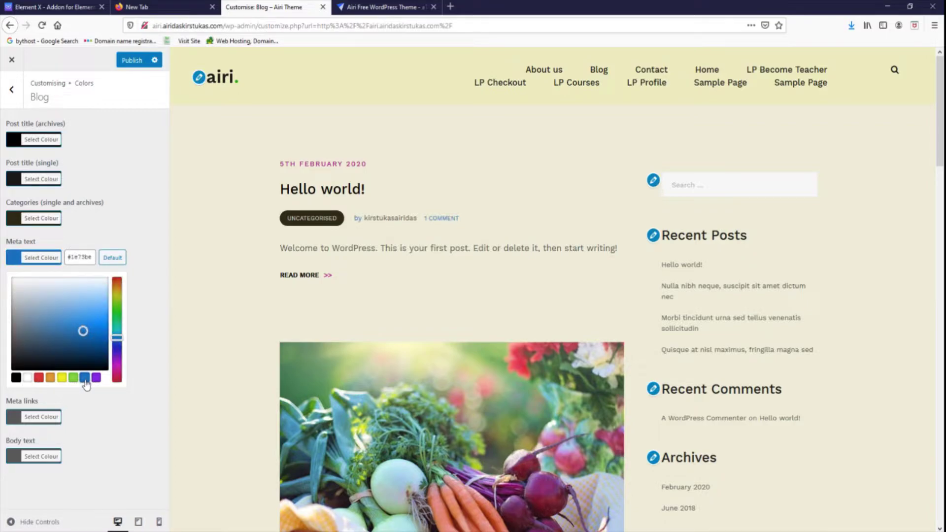
click(154, 236)
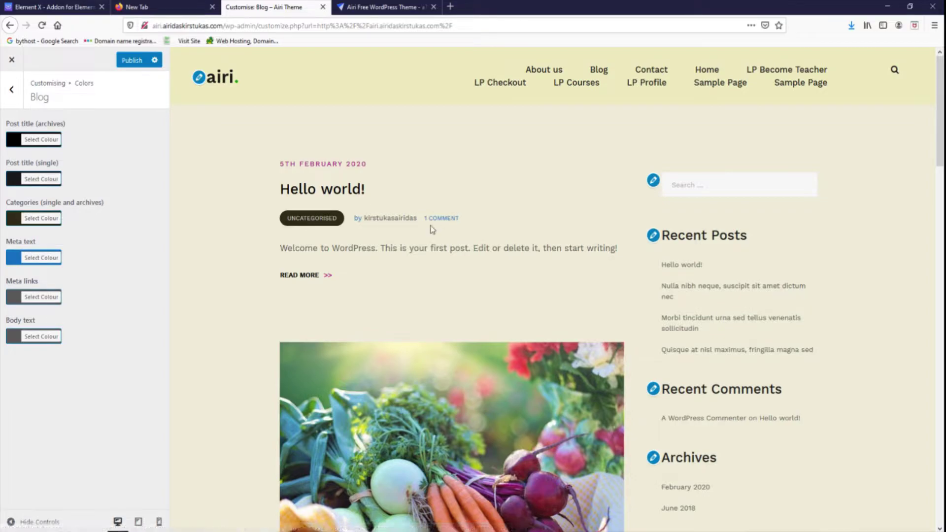
Give the post meta links a muted dark pink colour
click(28, 302)
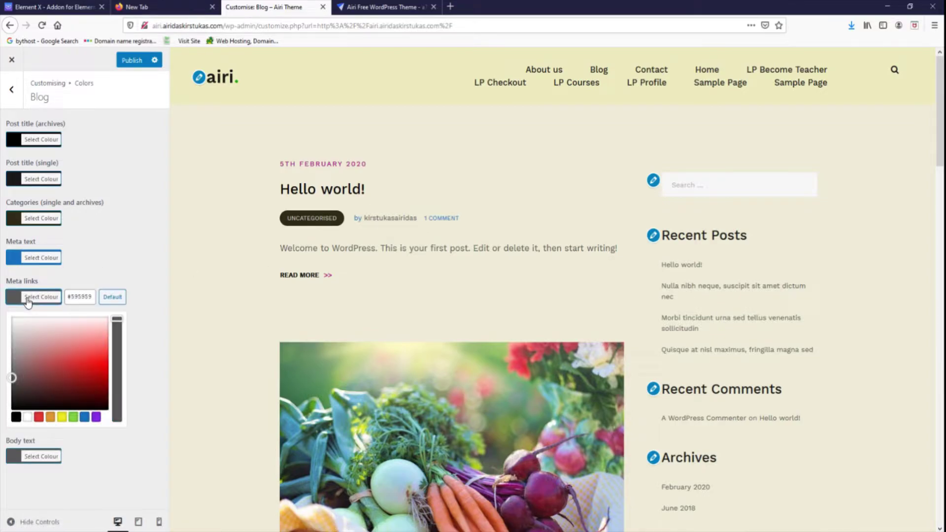
drag(12, 378, 74, 346)
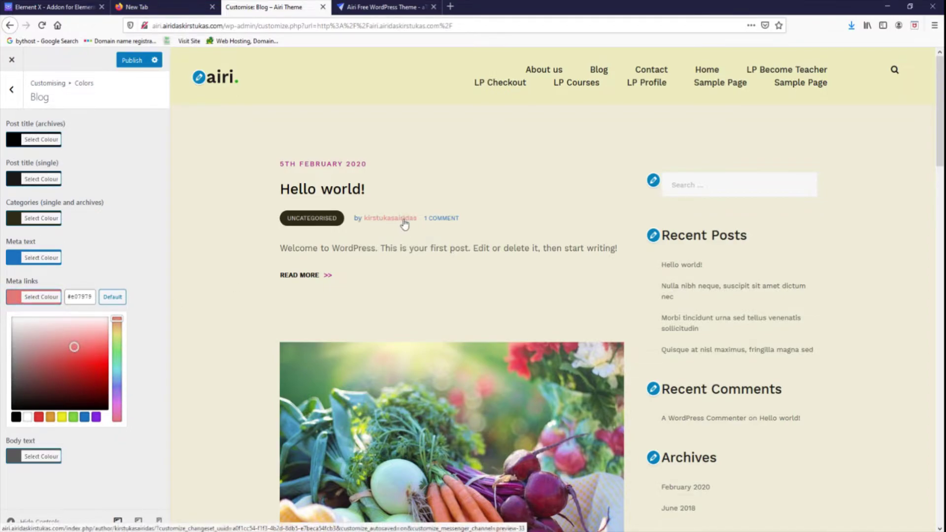
scroll(416, 268, down, 6)
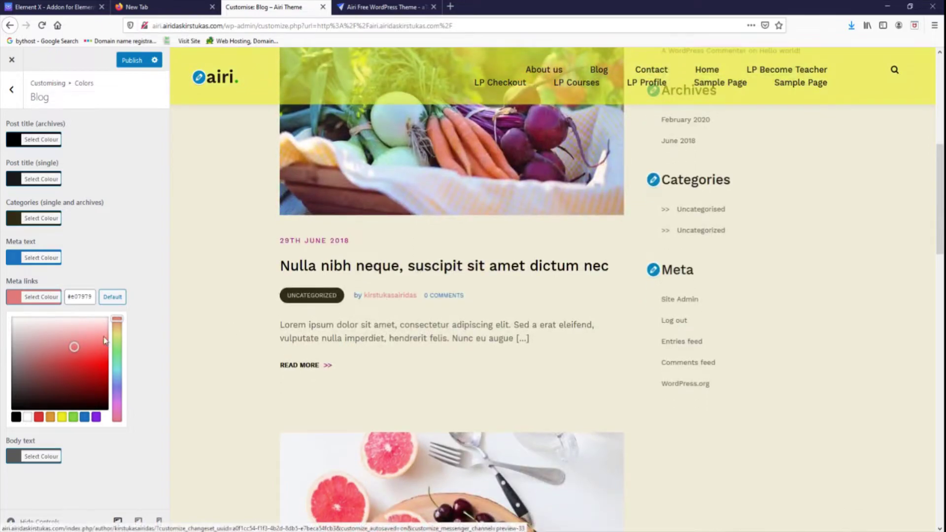
click(51, 356)
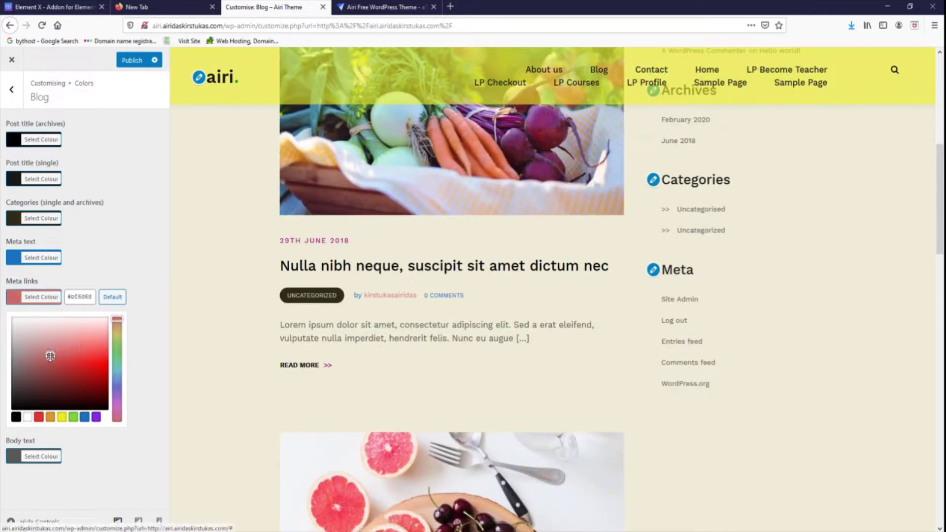
click(126, 212)
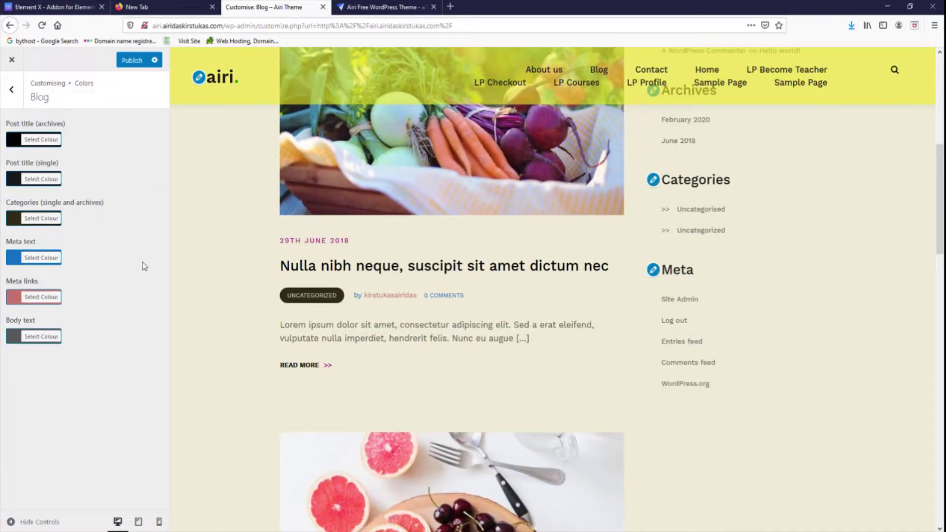
Lighten the blog body text colour to pale grey #b5aeae
click(11, 343)
drag(11, 417, 16, 384)
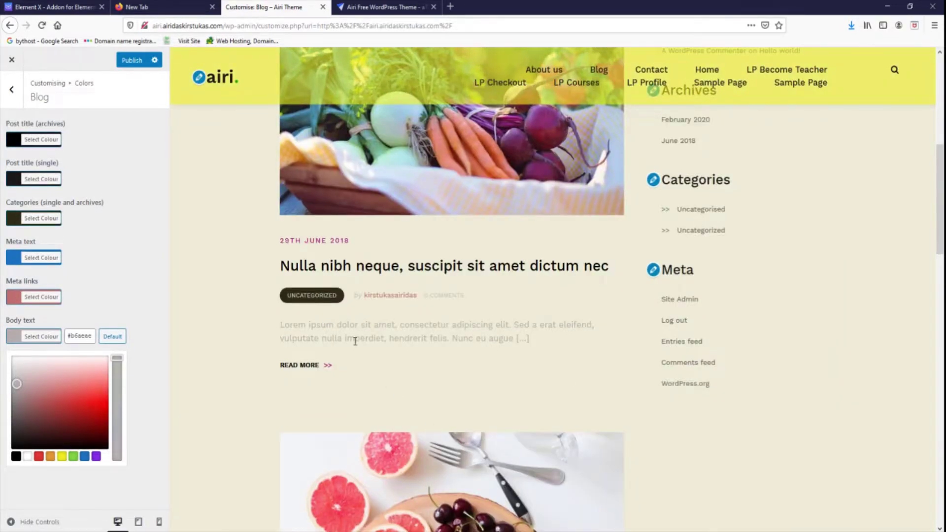
scroll(356, 341, up, 7)
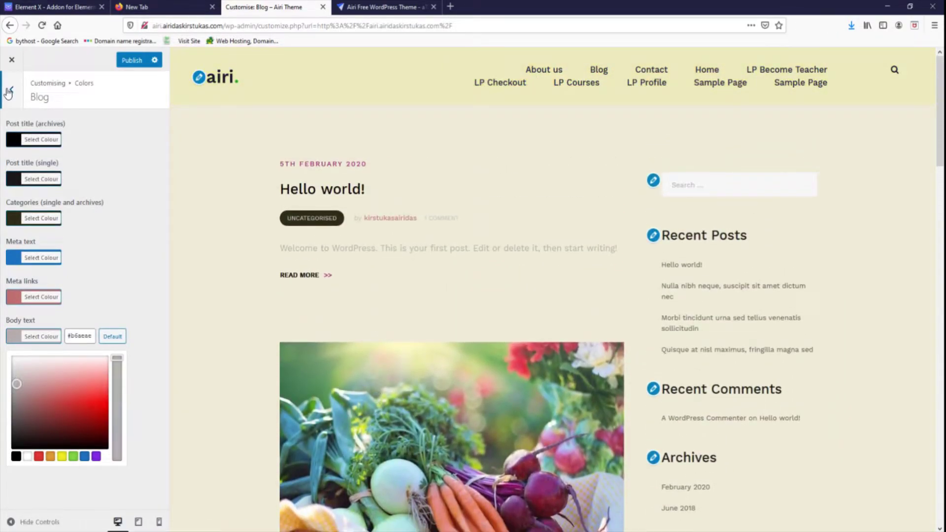
click(9, 93)
Look through the Sidebar & footer widgets colour settings, then return to the colour groups
click(46, 199)
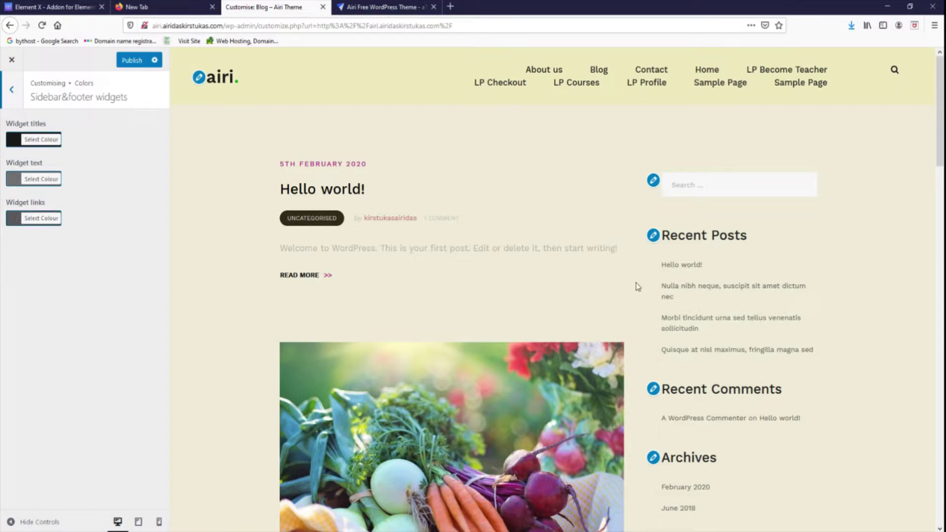
scroll(763, 385, down, 15)
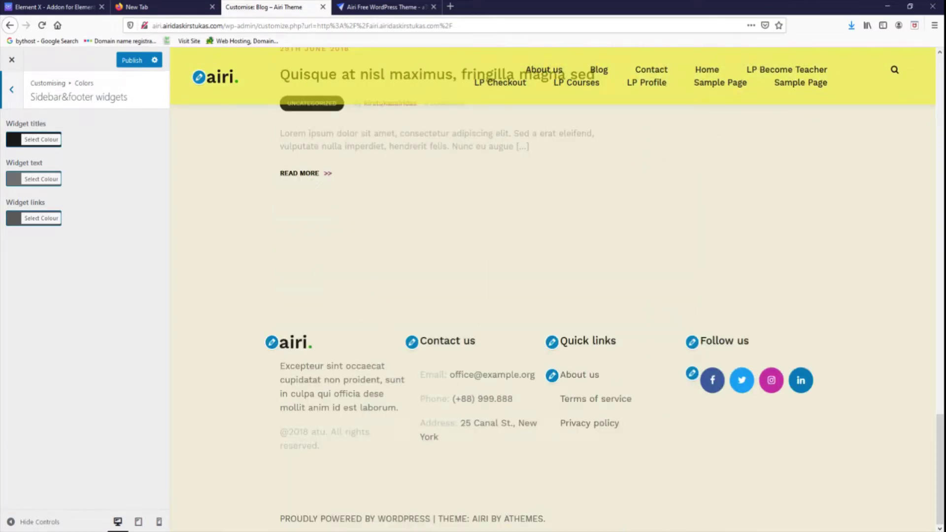
drag(939, 445, 940, 98)
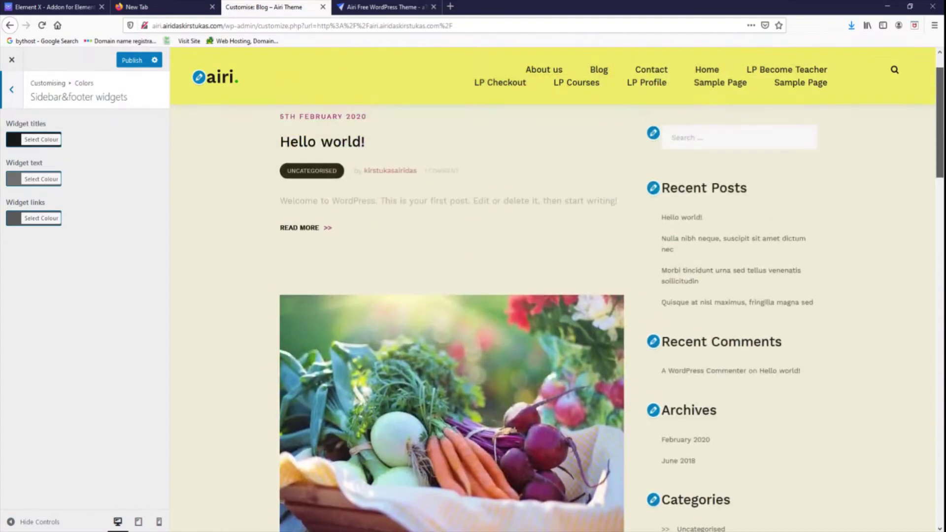
click(9, 91)
In the Footer section, try fewer widget columns and leave footer widget areas at 4
click(11, 91)
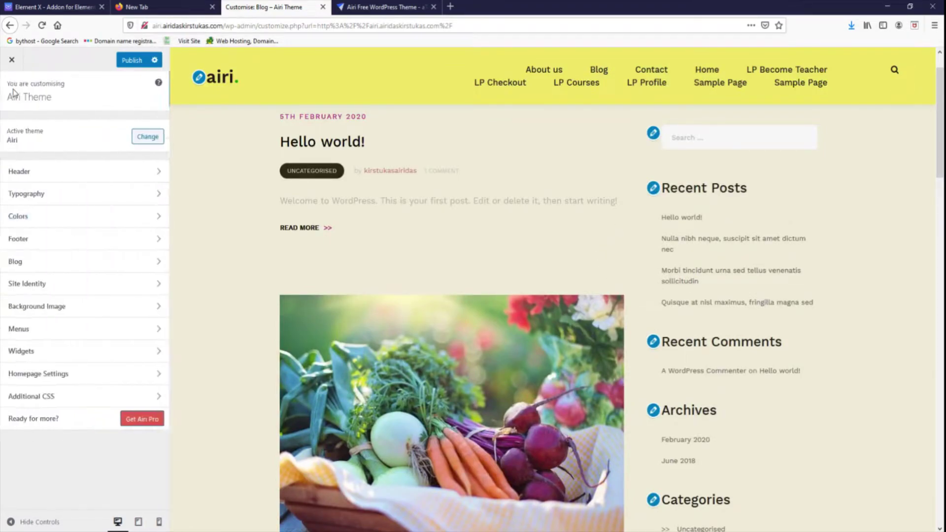
click(70, 241)
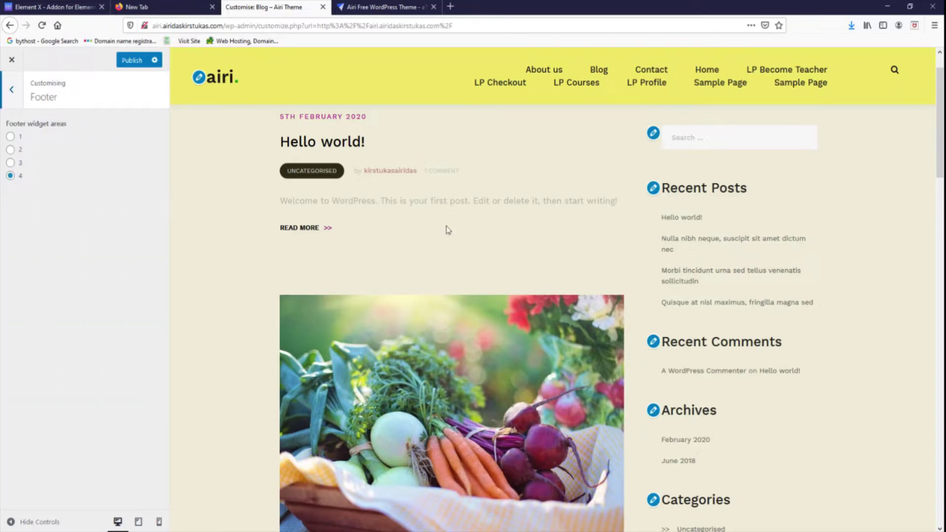
drag(939, 89, 330, 423)
scroll(589, 394, down, 20)
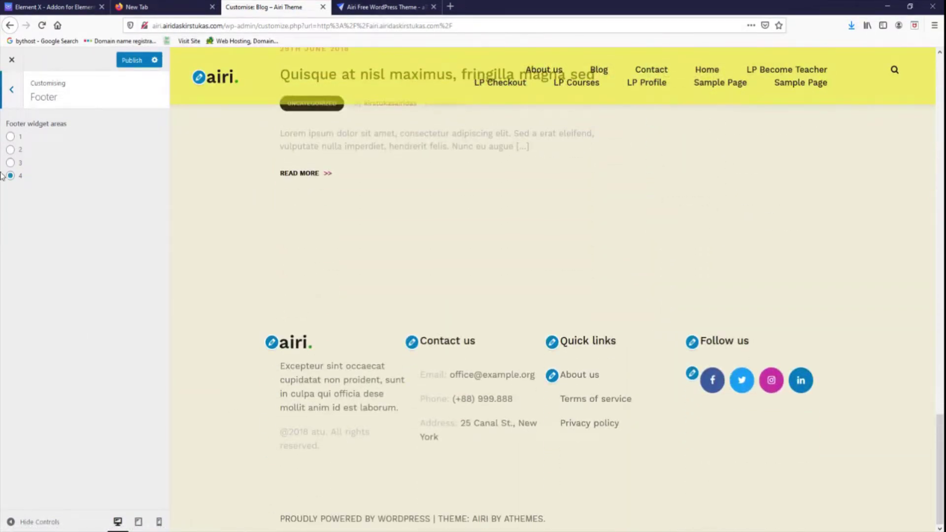
click(11, 162)
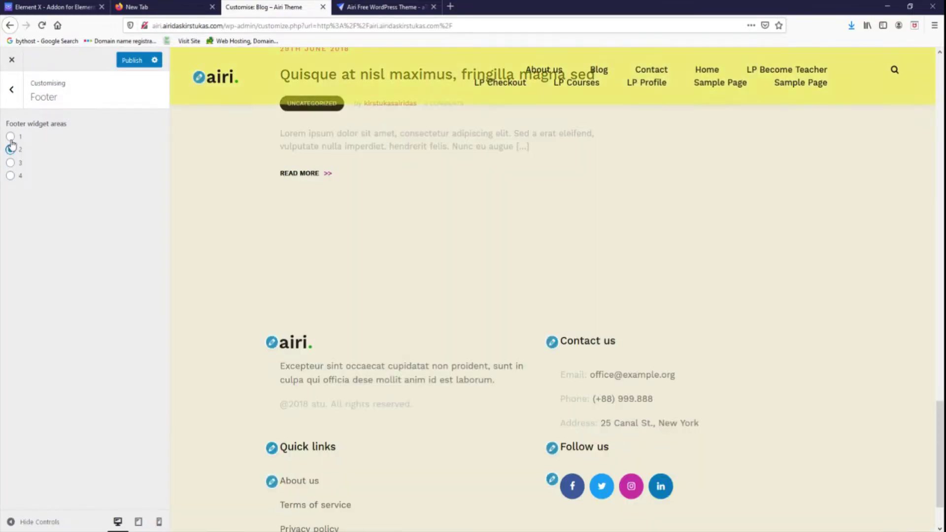
click(12, 139)
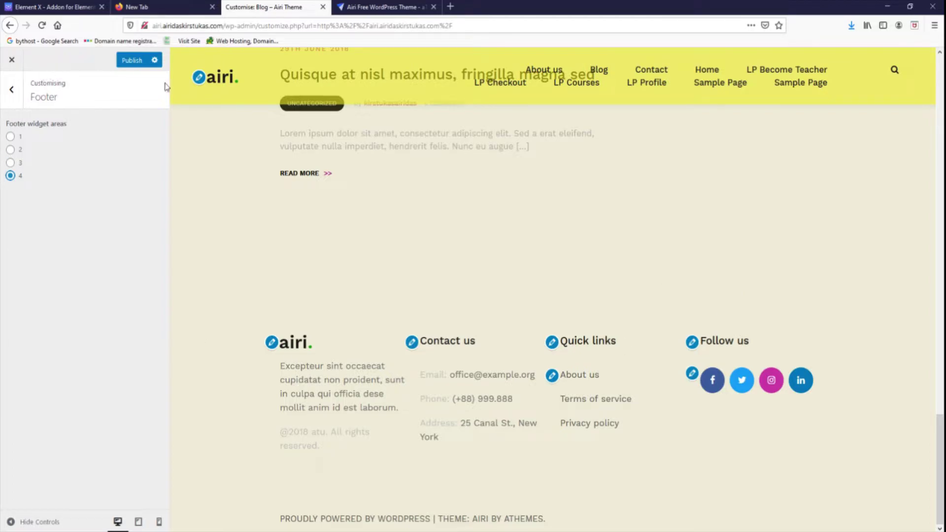
Open Blog › Index & archives and preview the Grid blog layout
click(12, 91)
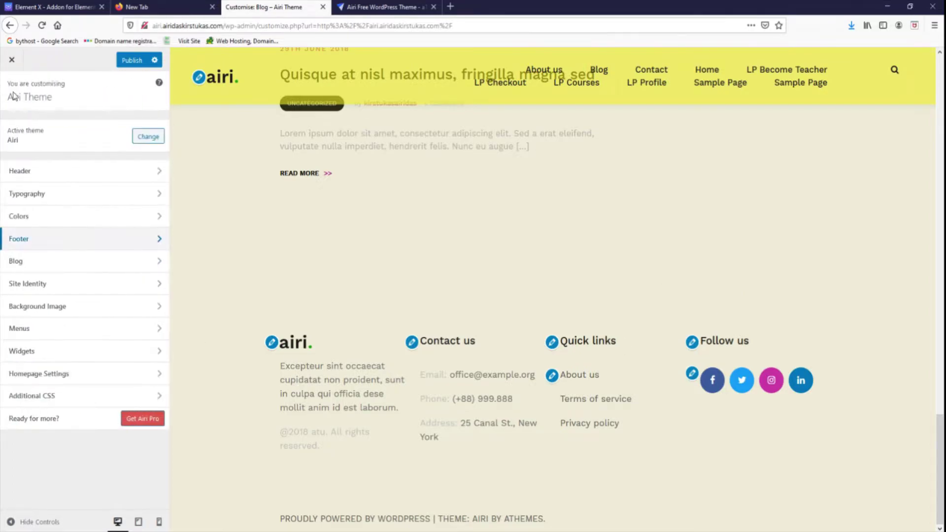
click(55, 266)
click(35, 128)
scroll(525, 301, down, 7)
scroll(523, 302, up, 8)
click(12, 152)
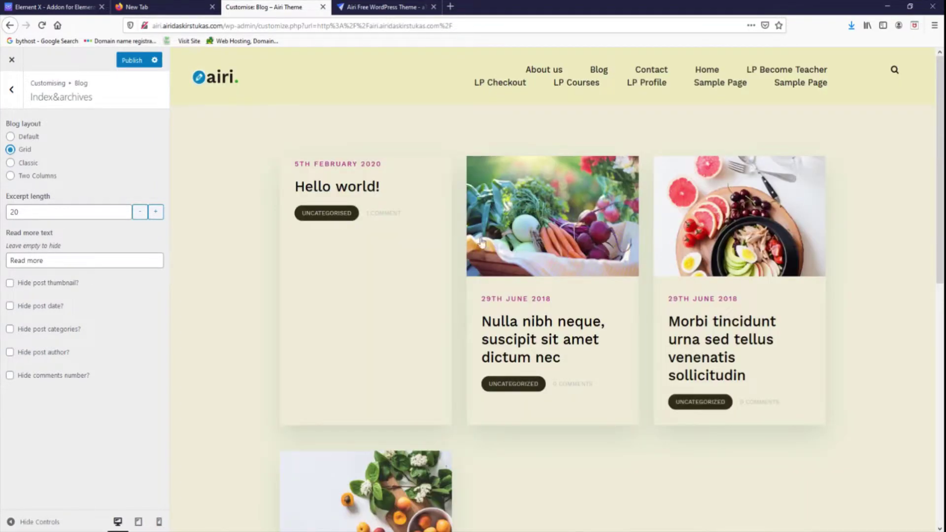
scroll(635, 251, down, 5)
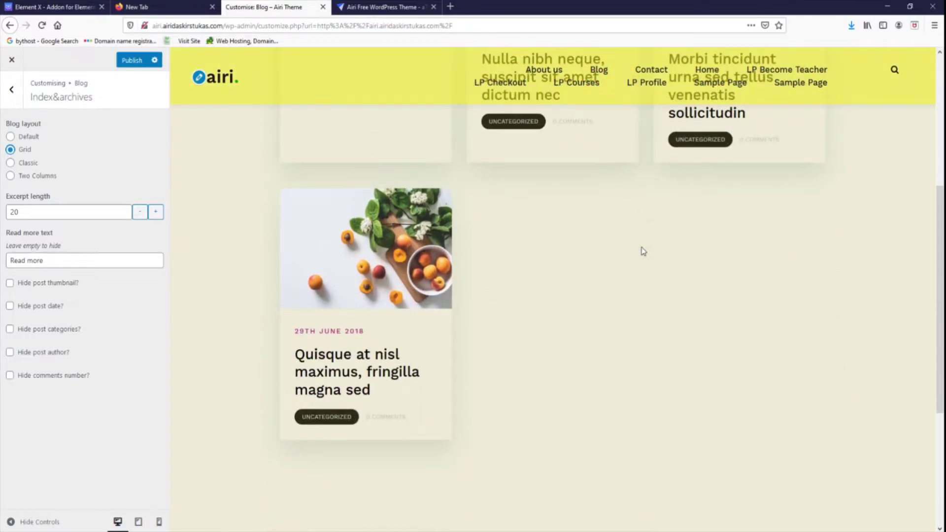
scroll(643, 252, up, 5)
Preview the Classic and Two Columns layouts, then settle on the Default layout
click(11, 163)
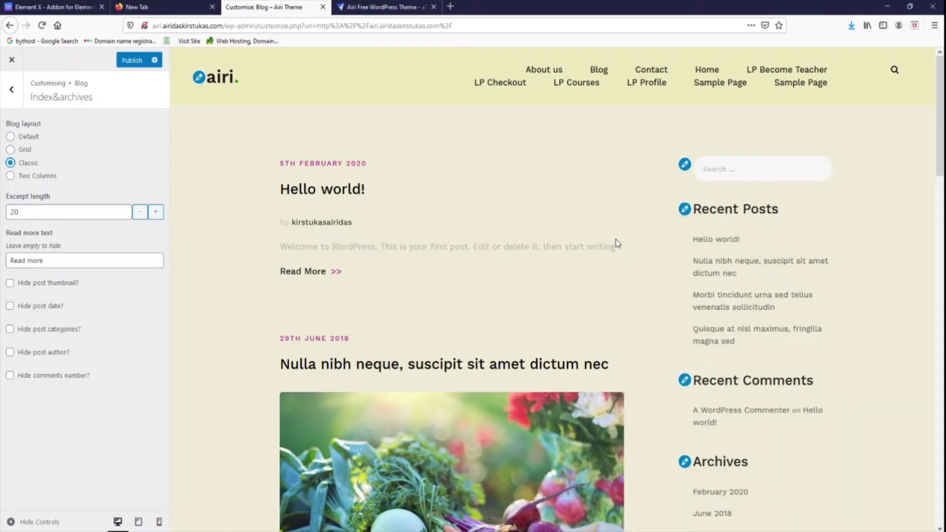
scroll(309, 267, down, 11)
scroll(306, 269, up, 7)
click(10, 176)
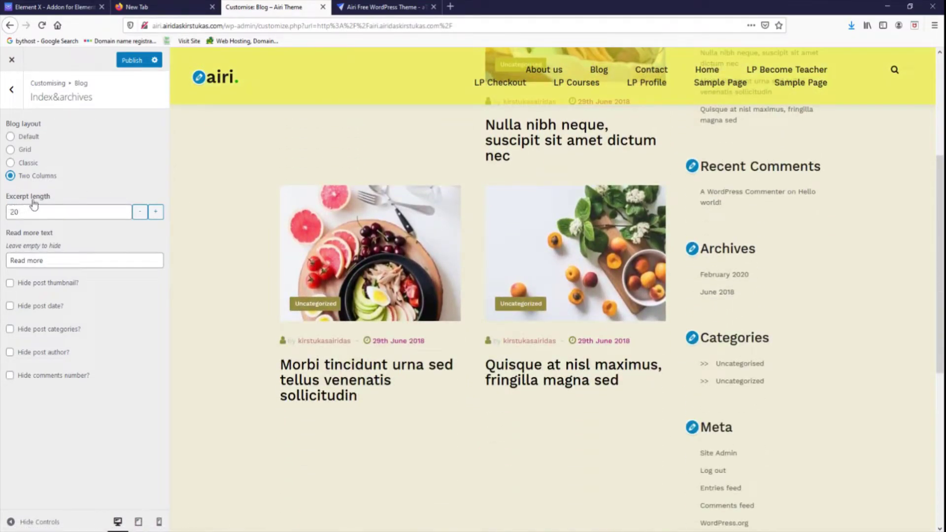
scroll(438, 330, up, 4)
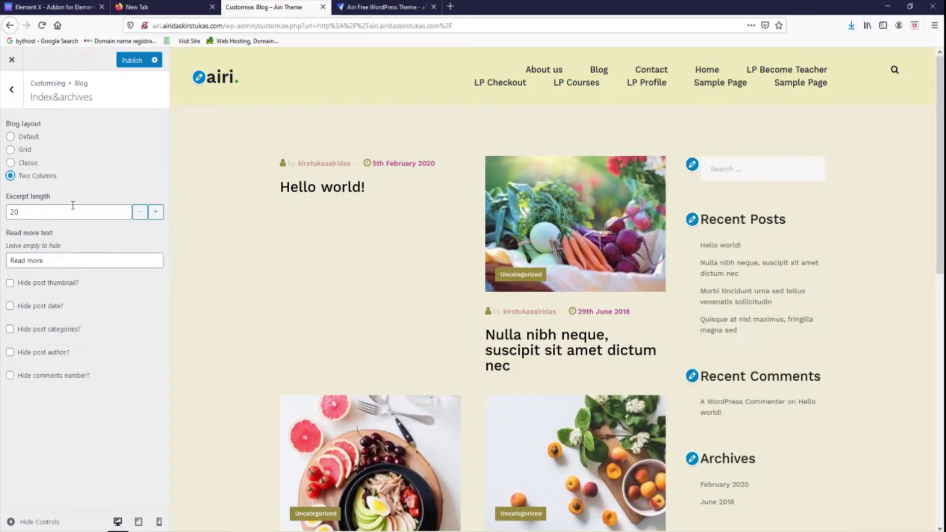
click(11, 150)
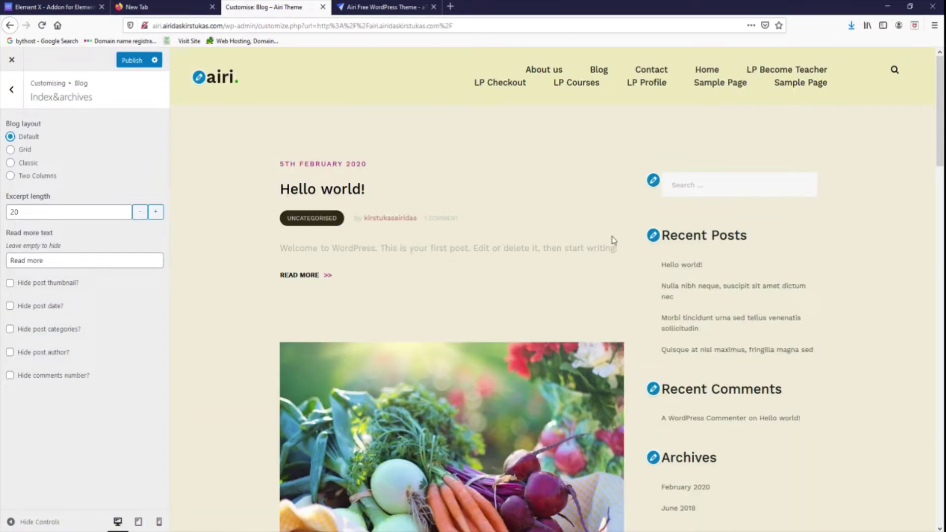
scroll(448, 267, down, 4)
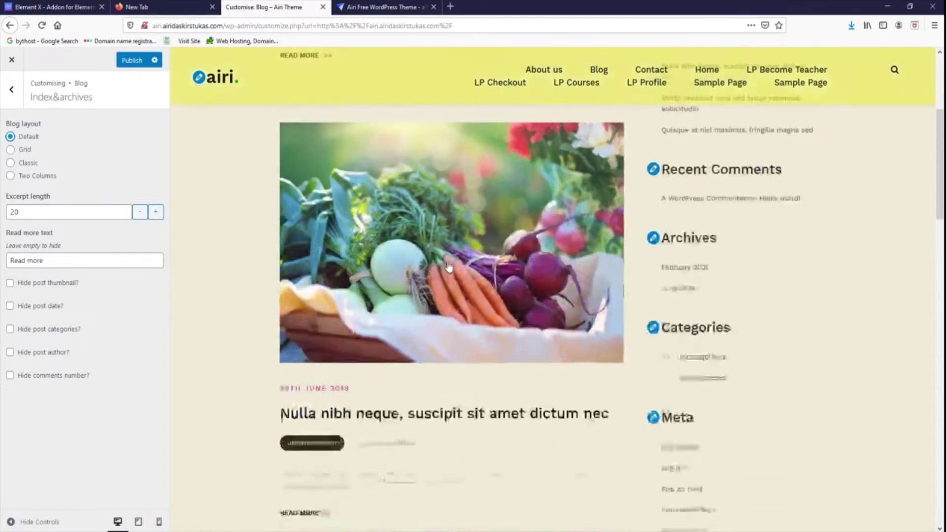
scroll(444, 345, down, 3)
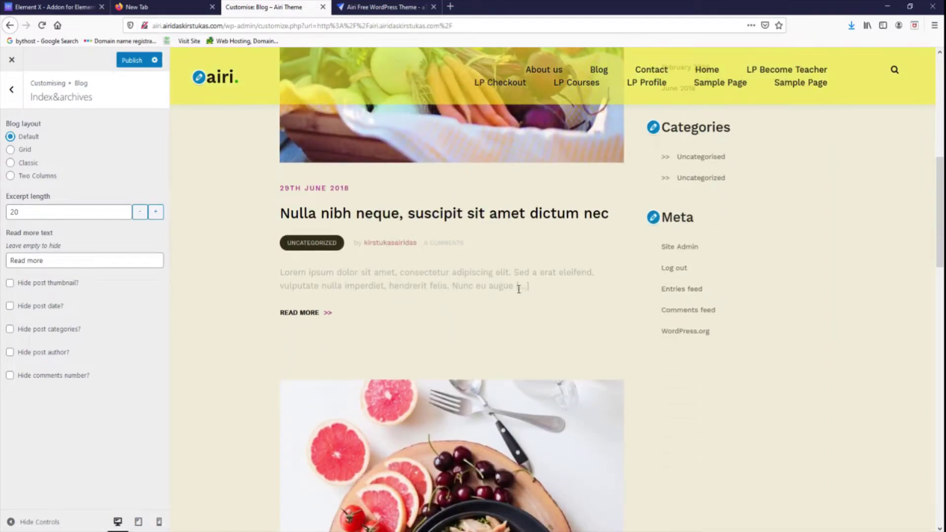
Set the blog excerpt length to 10 words
click(155, 213)
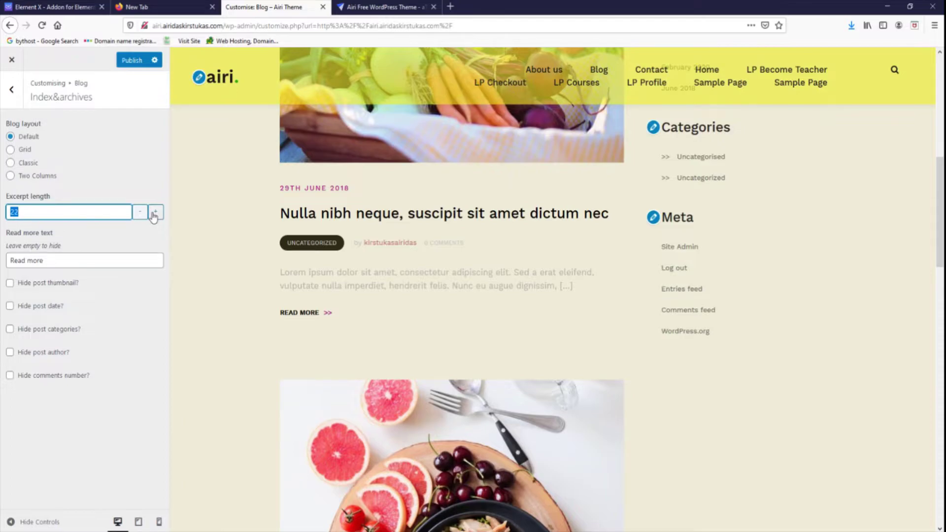
double_click(154, 212)
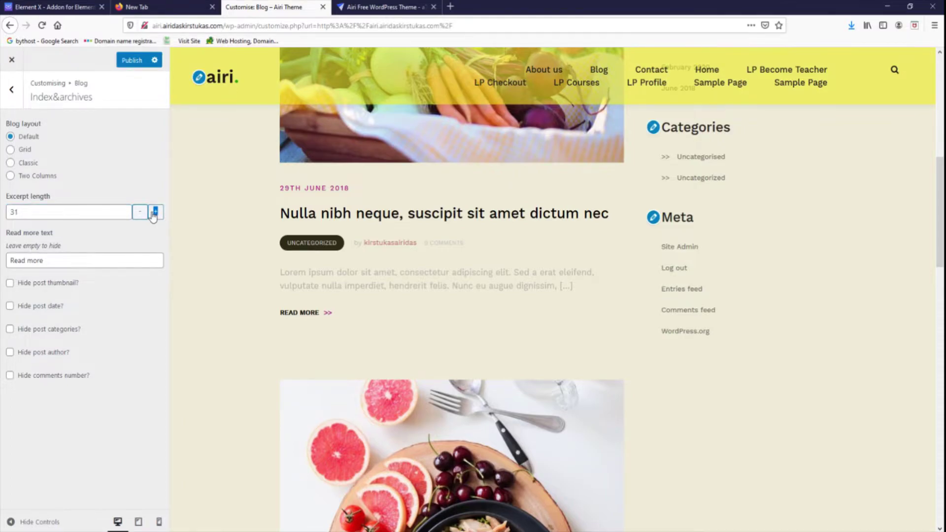
triple_click(154, 213)
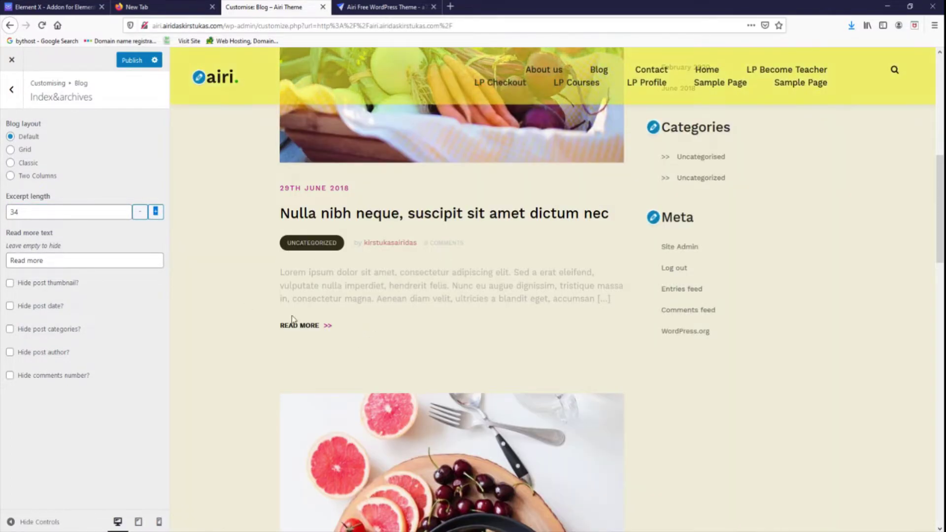
drag(24, 212, 1, 220)
text(10)
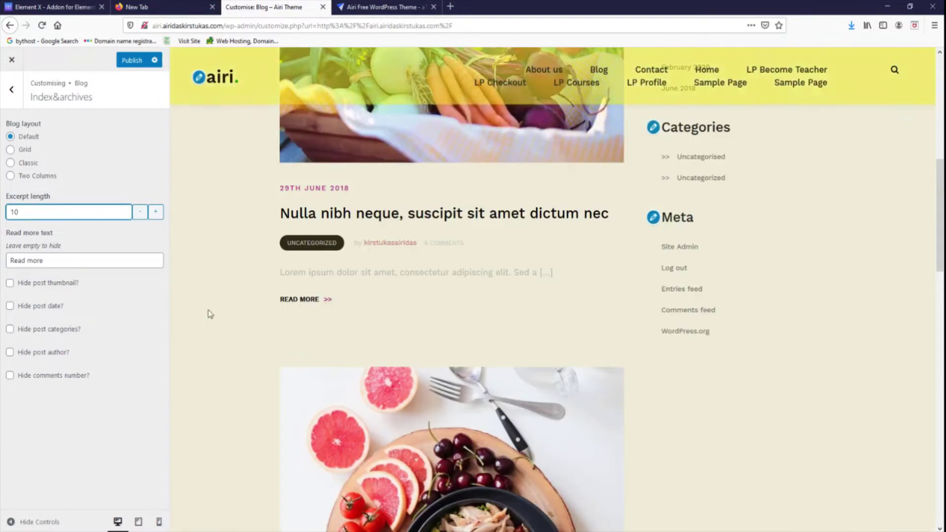
scroll(429, 261, up, 8)
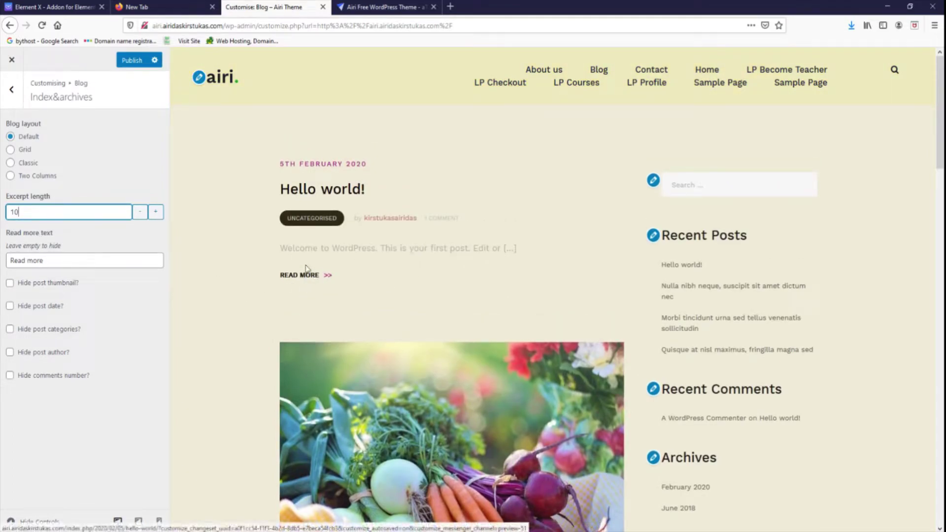
Change the read-more link text to 'Ready more'
click(49, 259)
drag(49, 259, 1, 267)
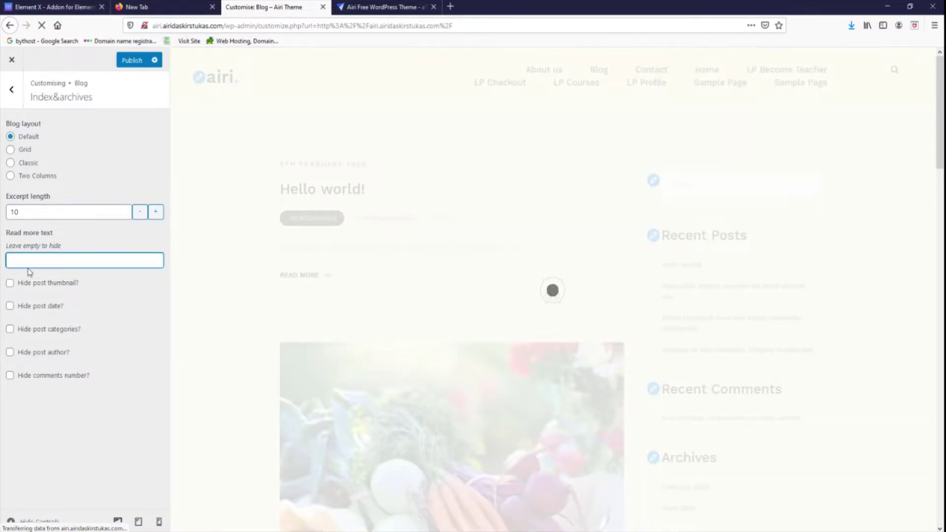
scroll(466, 283, down, 6)
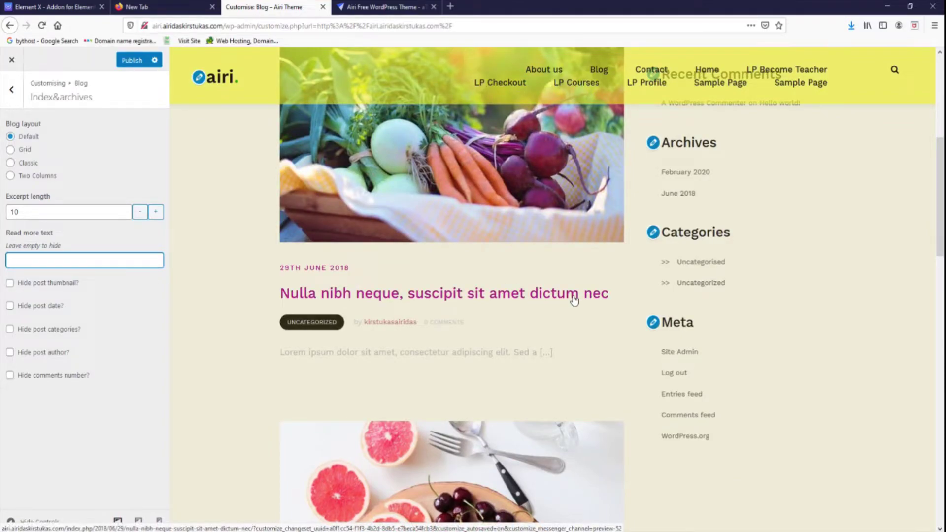
text(dy more)
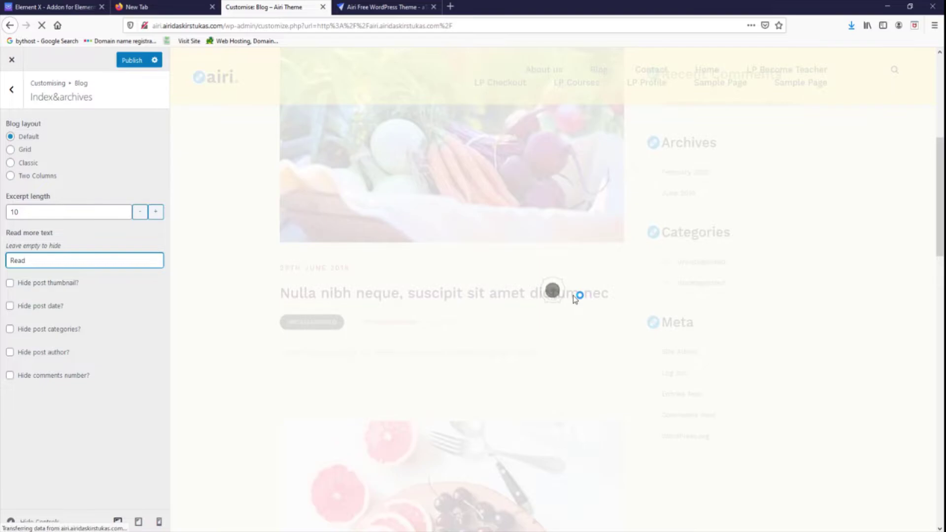
scroll(333, 361, down, 3)
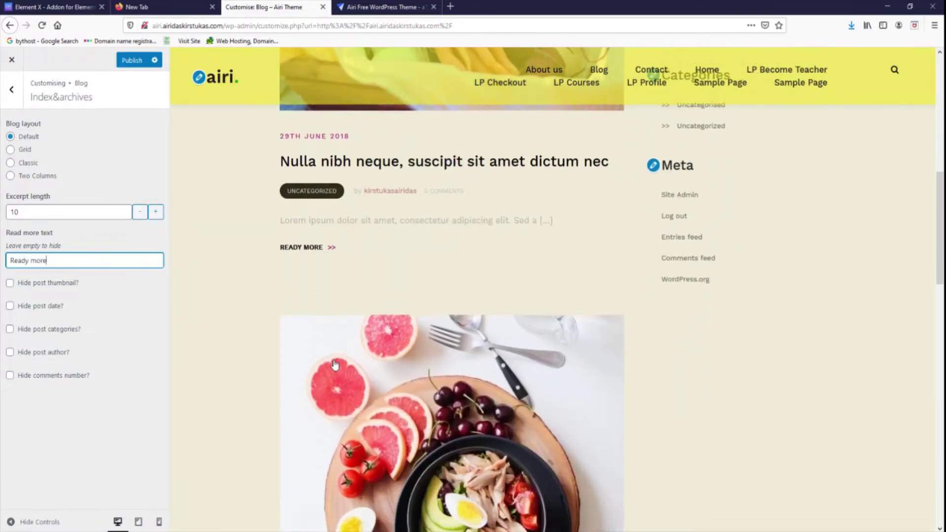
scroll(333, 362, up, 9)
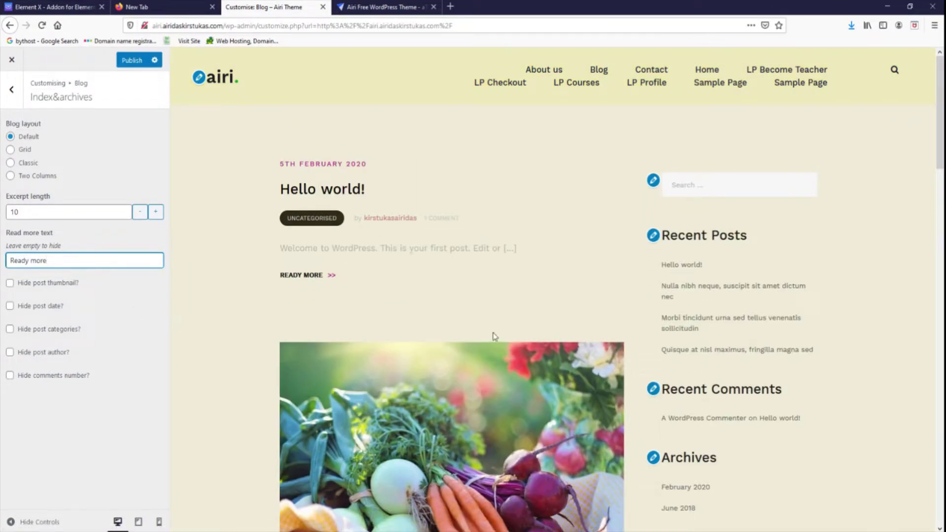
scroll(492, 332, down, 4)
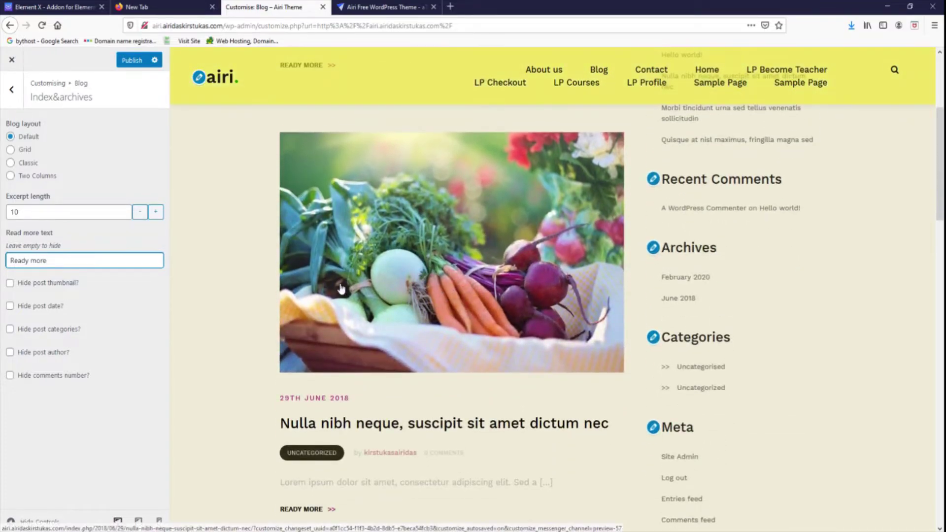
Preview hiding post thumbnails and dates, leaving both visible
click(10, 285)
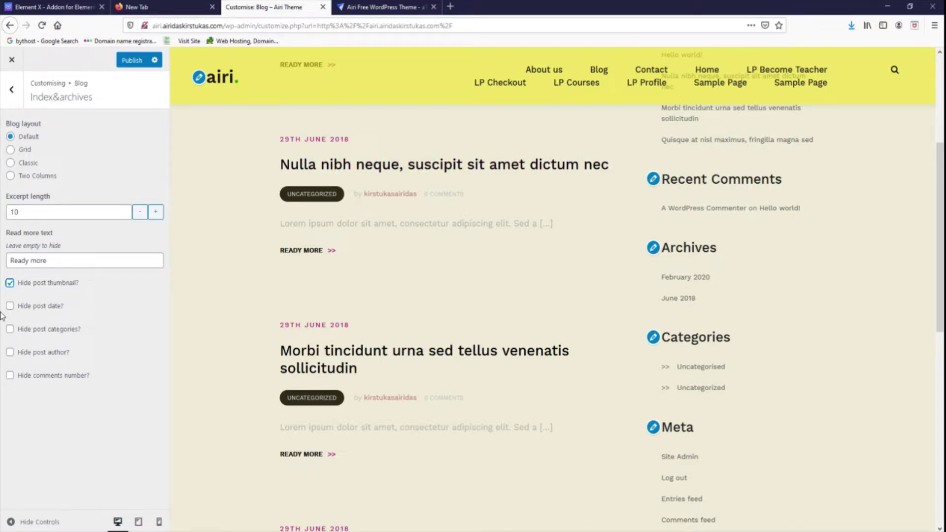
click(10, 285)
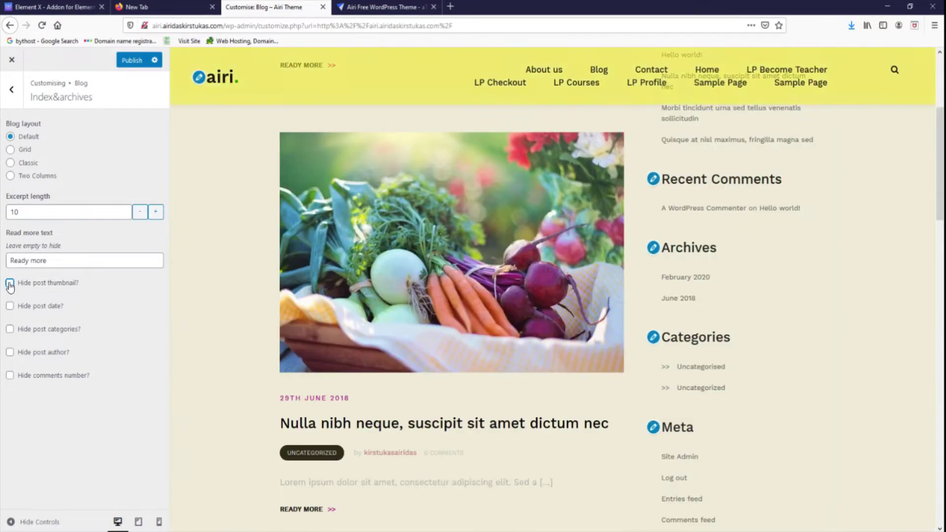
scroll(383, 340, down, 3)
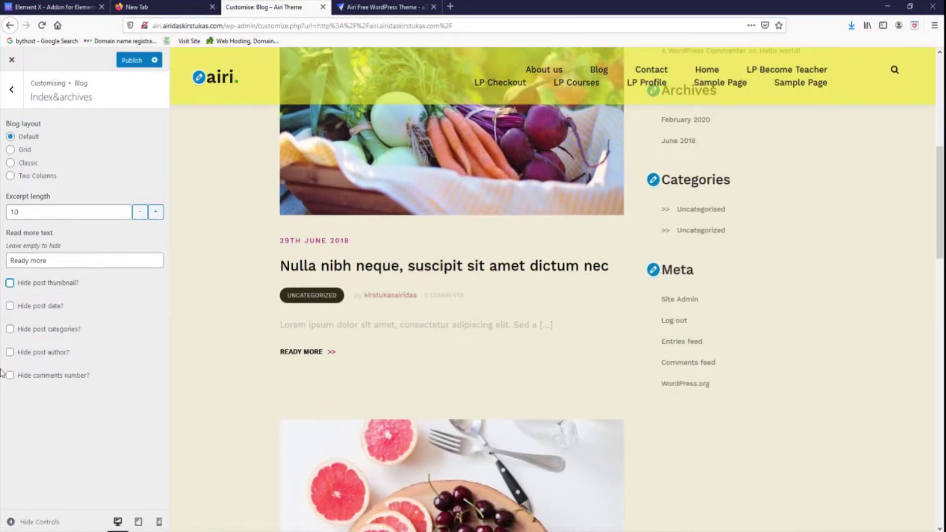
scroll(429, 351, up, 4)
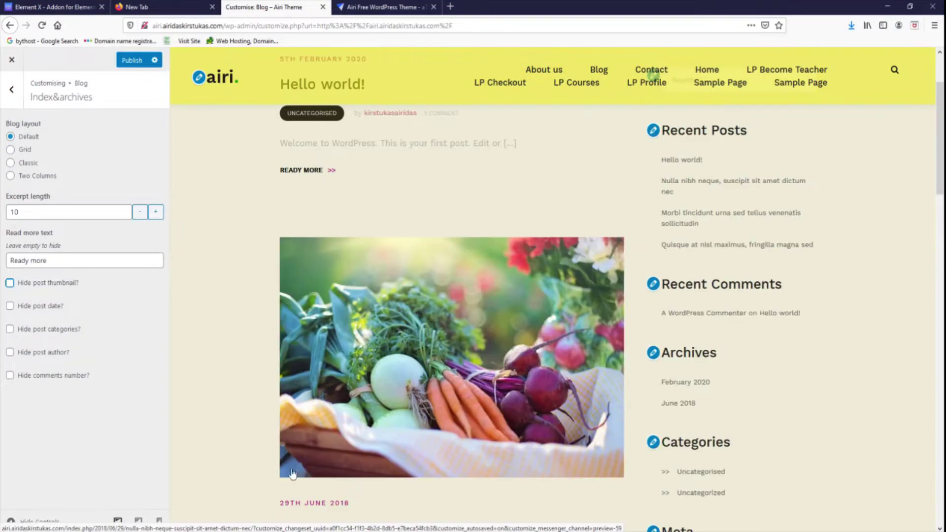
scroll(277, 408, down, 2)
click(9, 306)
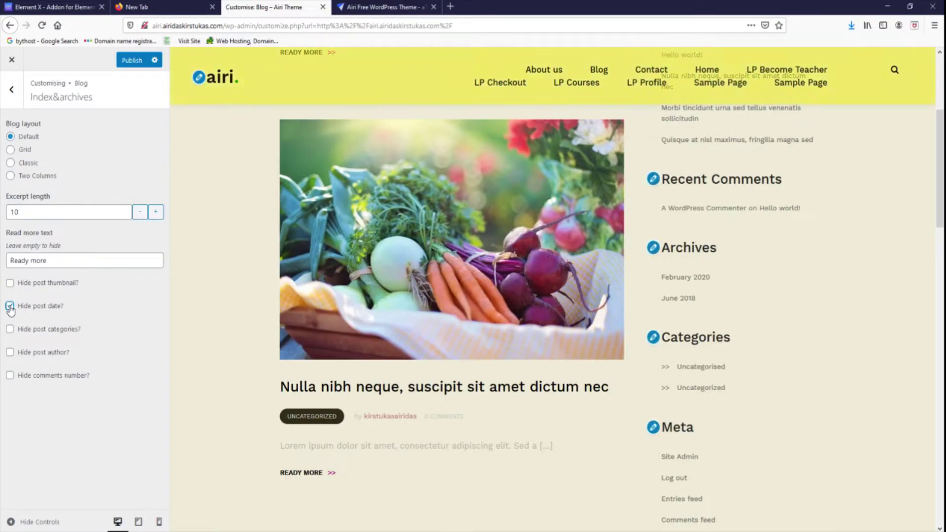
click(10, 306)
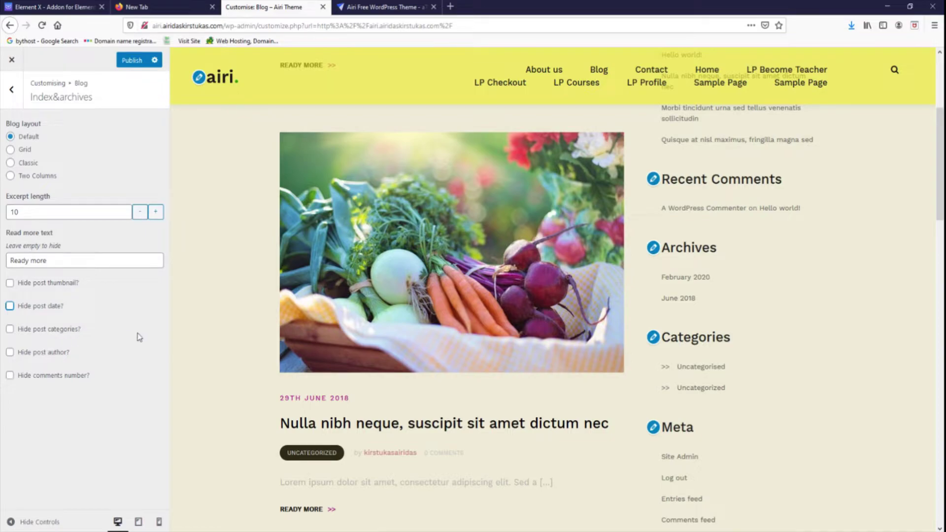
Preview hiding categories, author and comment counts, keep them all shown, and return to Blog
scroll(404, 409, down, 3)
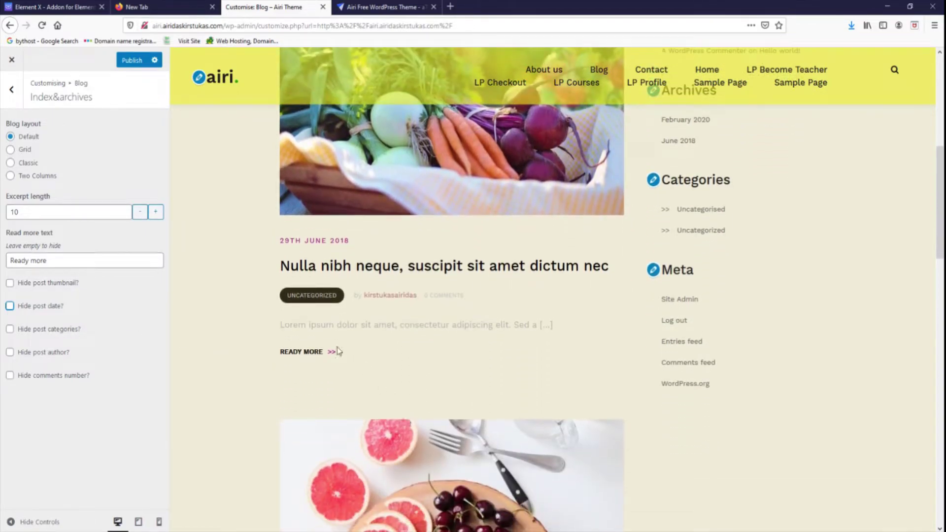
click(10, 330)
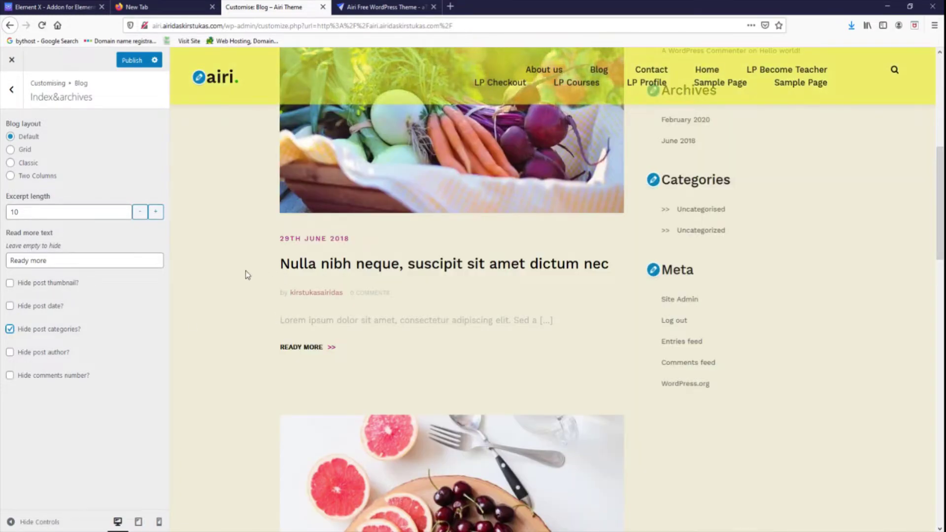
click(10, 329)
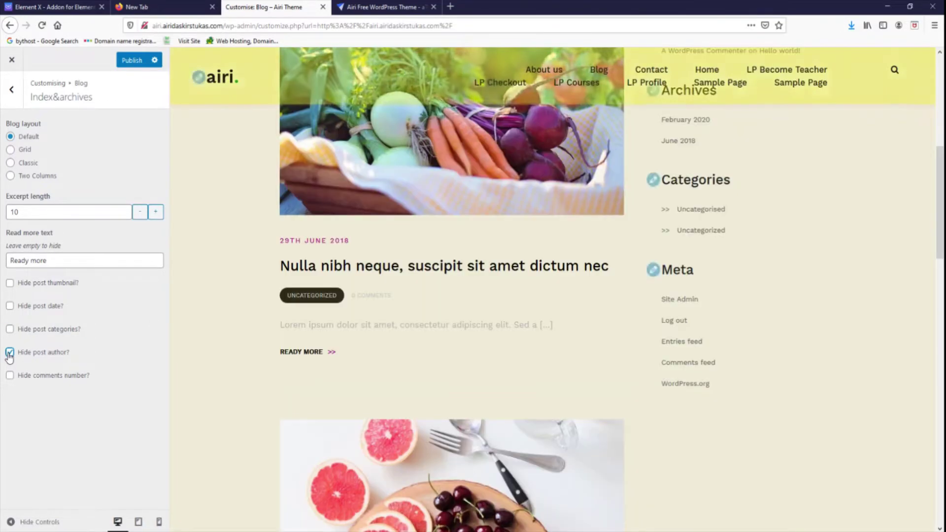
click(9, 353)
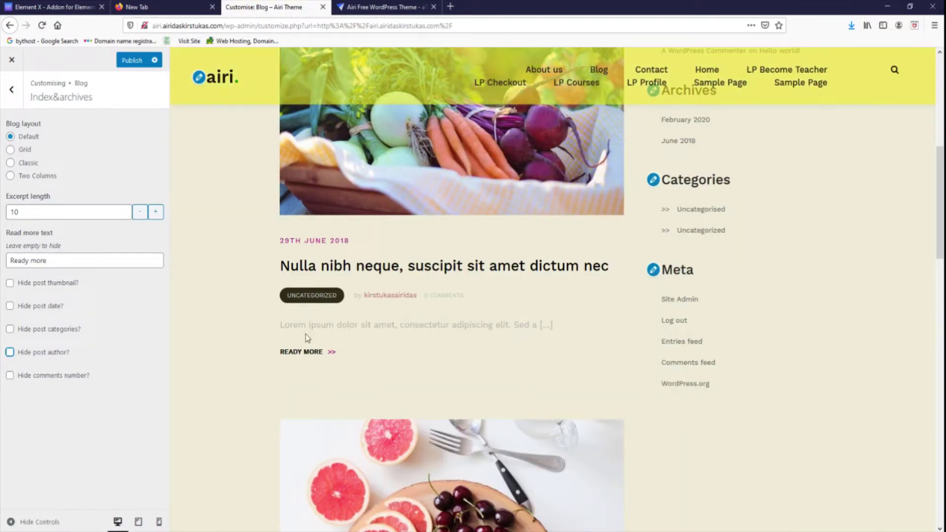
click(10, 377)
click(10, 376)
click(11, 89)
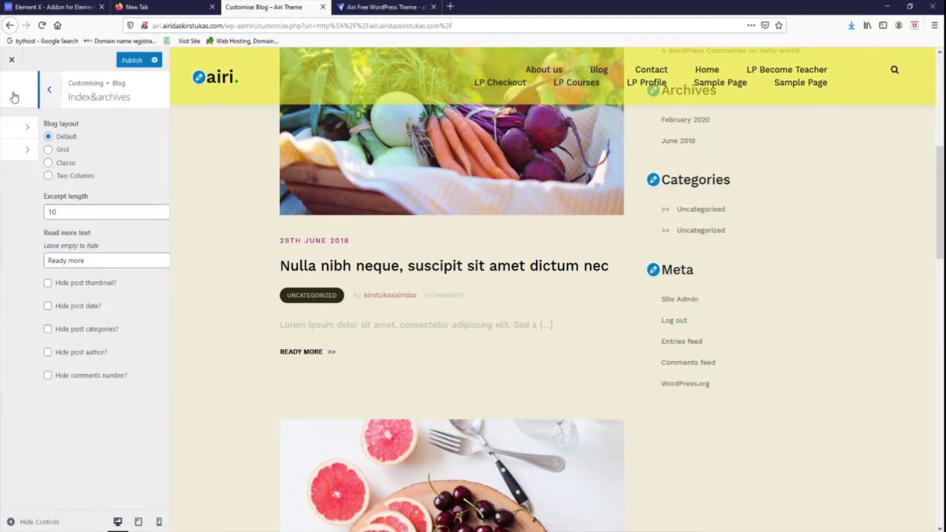
Open the Single posts settings and load the 'Nulla nibh neque' post in the preview
click(65, 150)
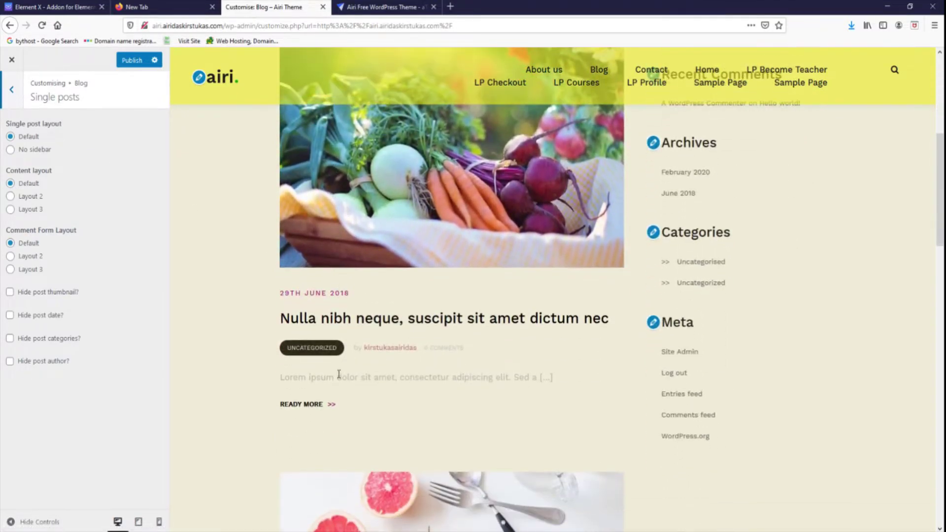
click(389, 215)
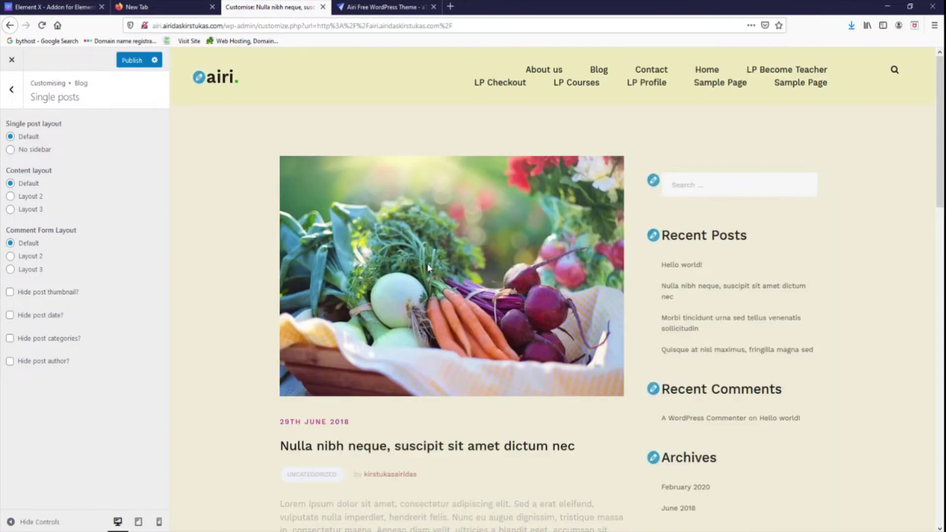
scroll(427, 264, down, 10)
scroll(428, 267, up, 12)
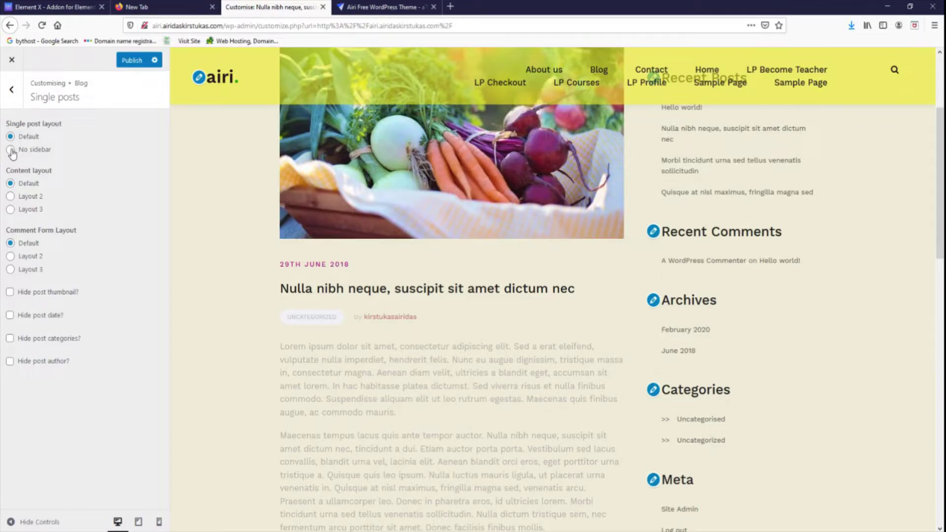
scroll(735, 278, up, 3)
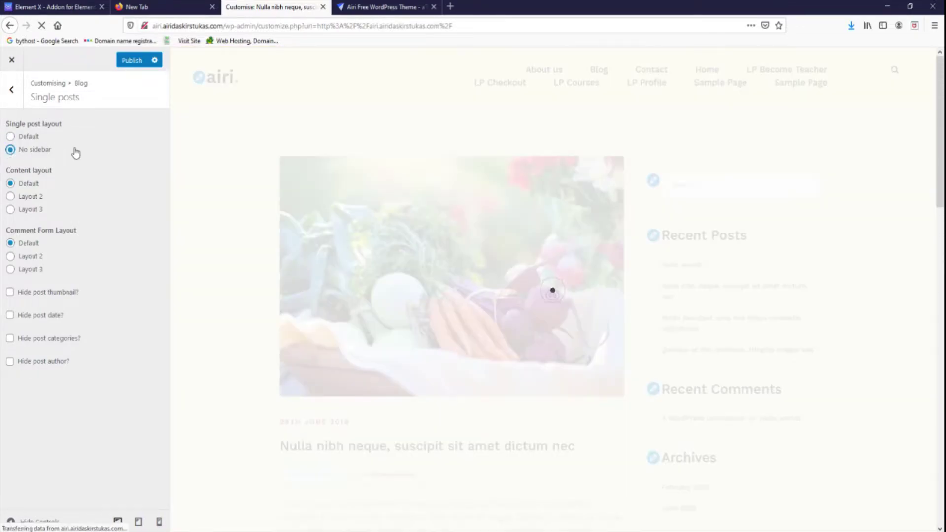
scroll(675, 276, down, 15)
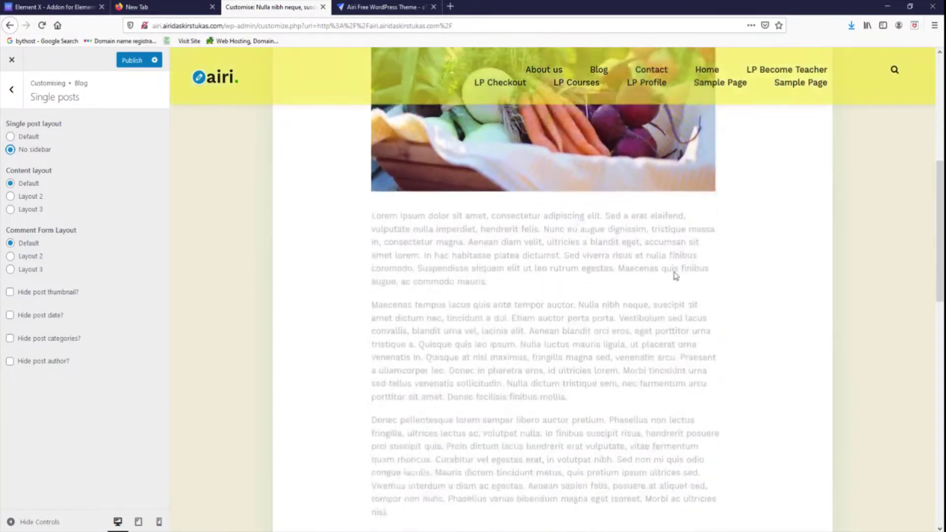
scroll(675, 276, up, 15)
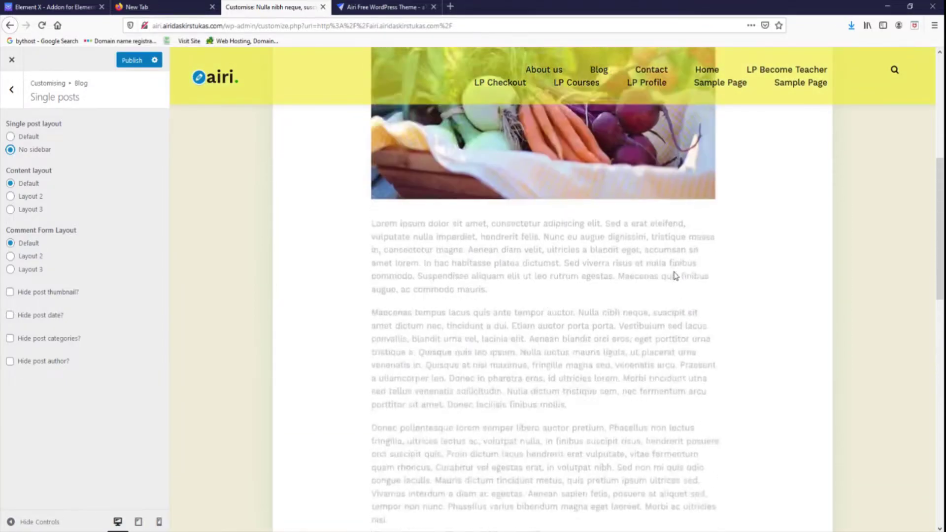
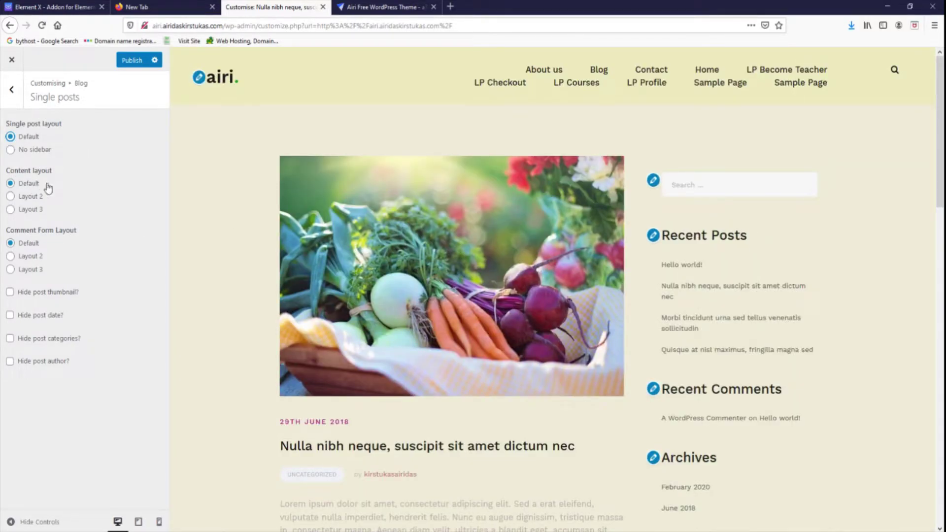
Preview the second and third single-post content layouts, then restore the default layout
click(11, 197)
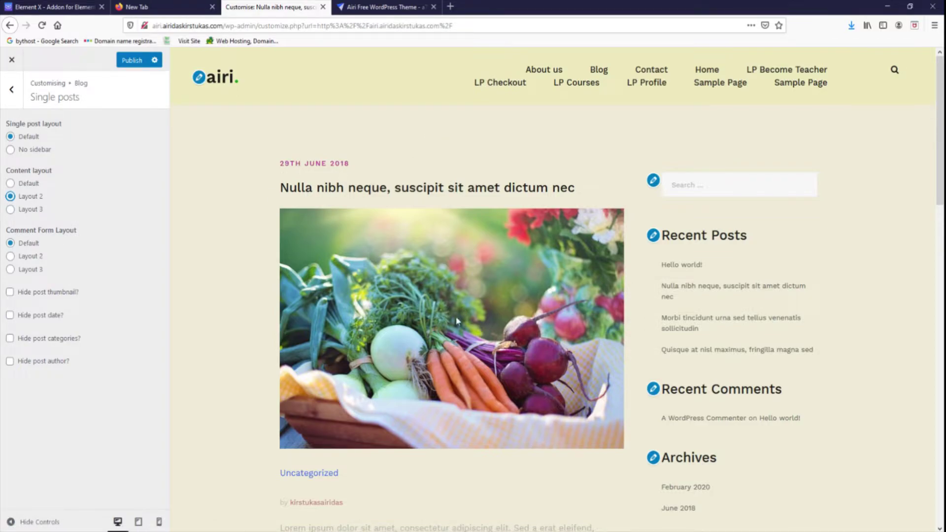
scroll(455, 323, down, 6)
scroll(450, 324, up, 6)
click(11, 209)
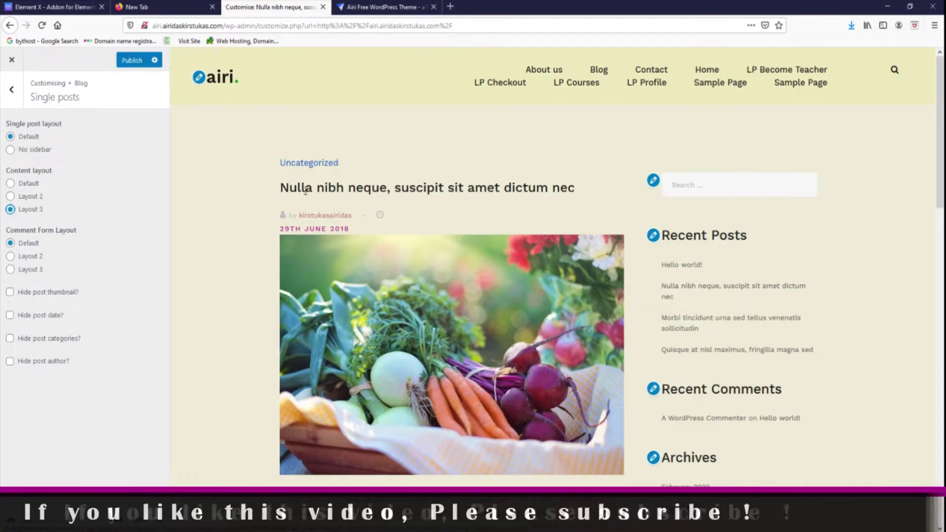
scroll(419, 271, down, 2)
scroll(319, 198, up, 2)
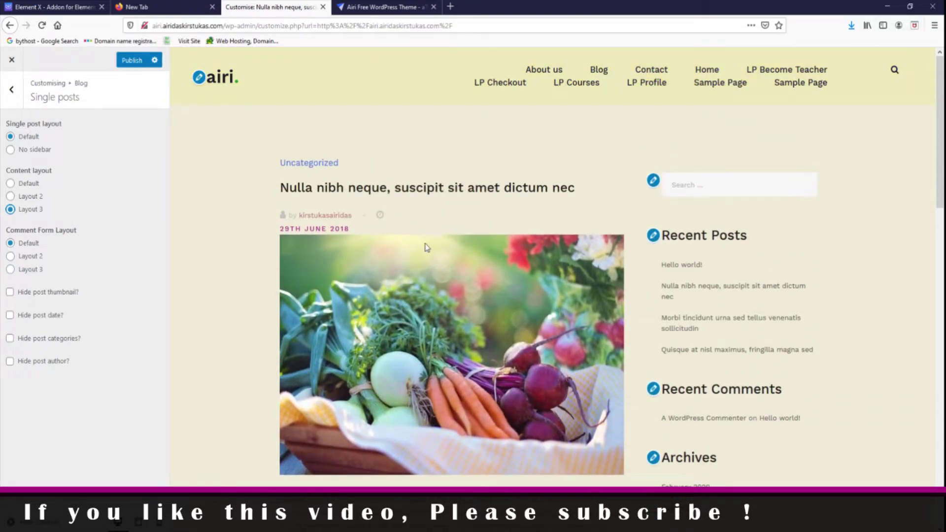
click(10, 184)
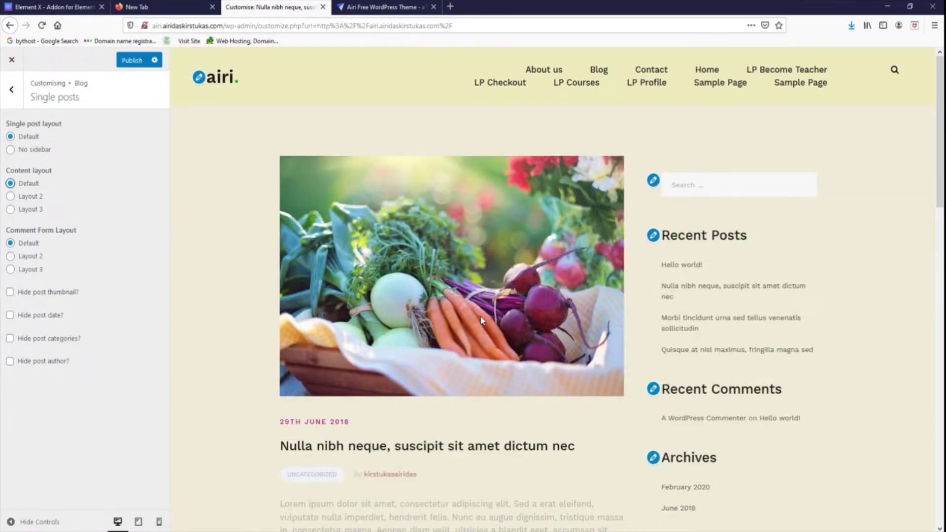
scroll(482, 321, down, 6)
scroll(481, 320, up, 5)
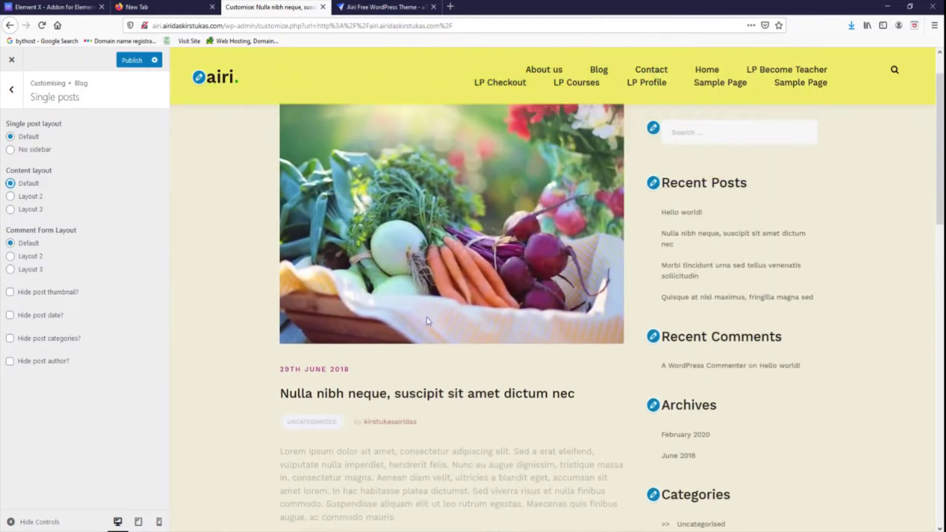
Try the second and third comment form layouts, then return to the default one
scroll(346, 281, down, 10)
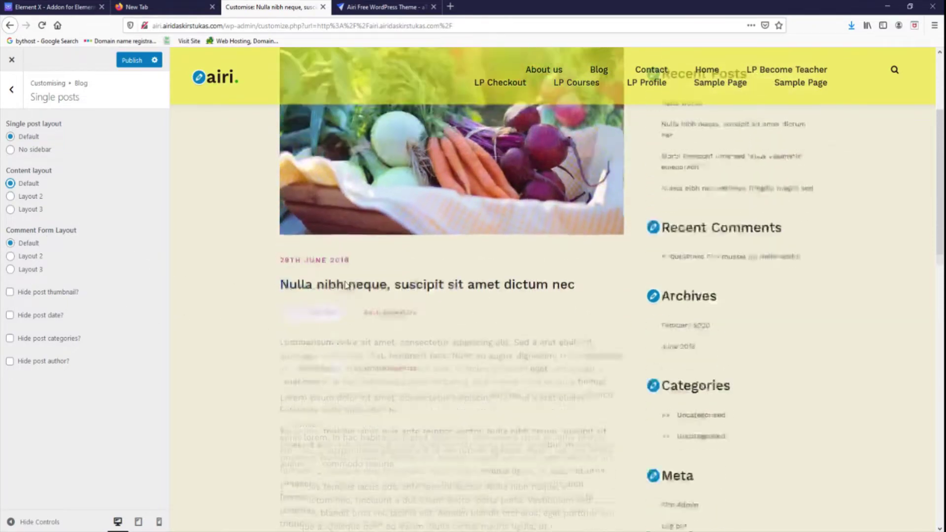
scroll(345, 282, down, 3)
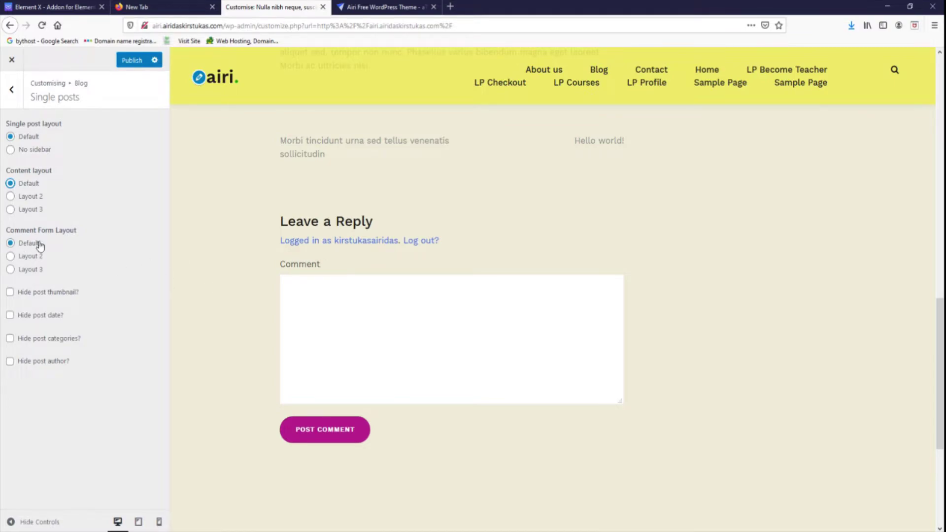
click(11, 257)
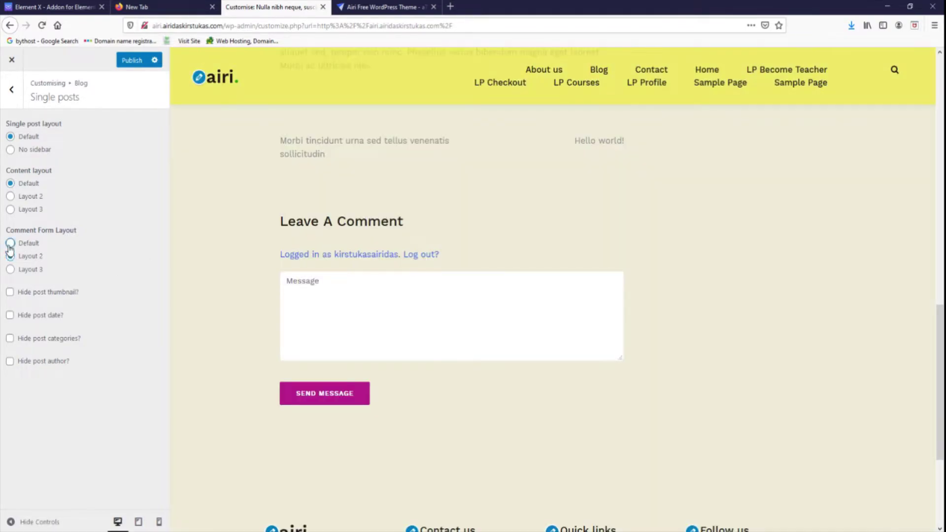
click(9, 245)
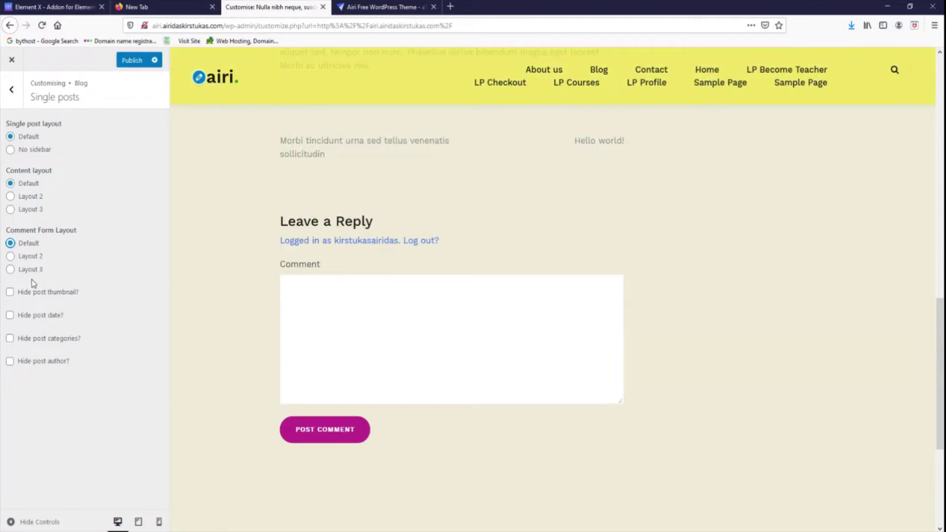
click(9, 270)
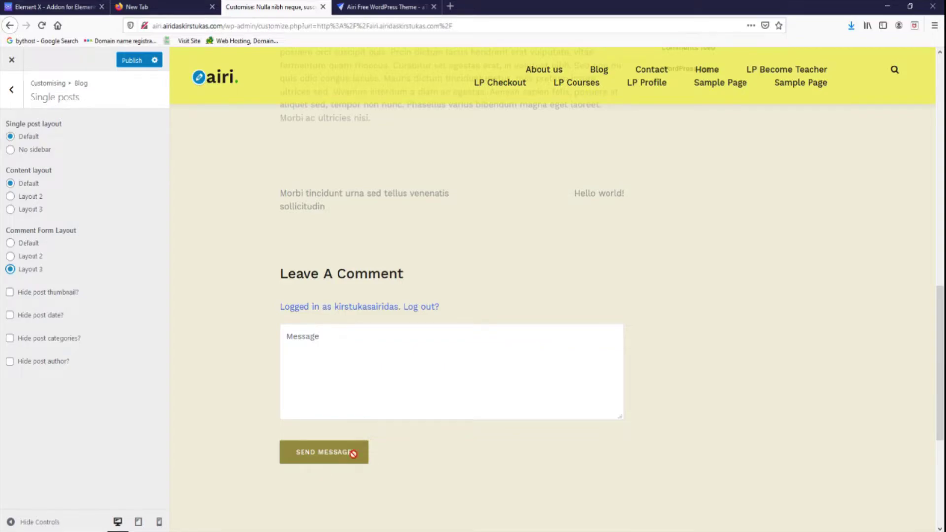
scroll(398, 336, up, 15)
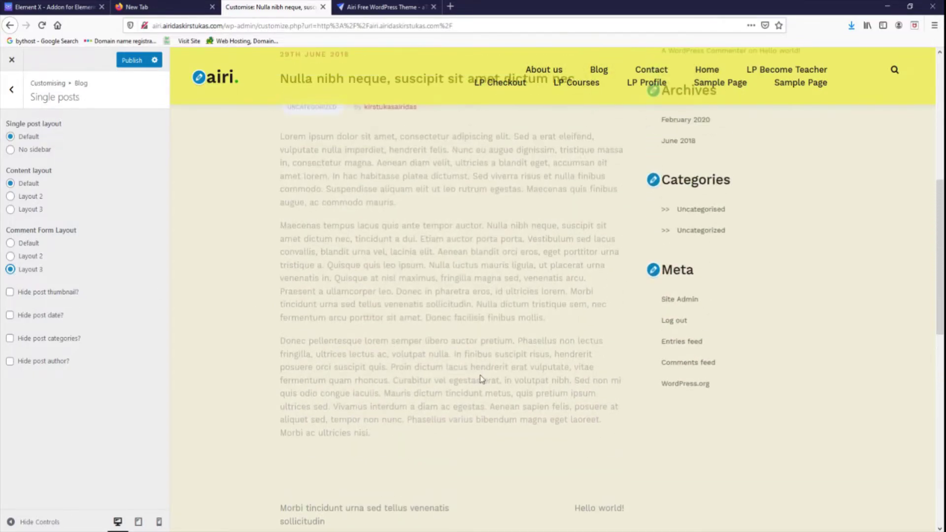
scroll(394, 380, down, 5)
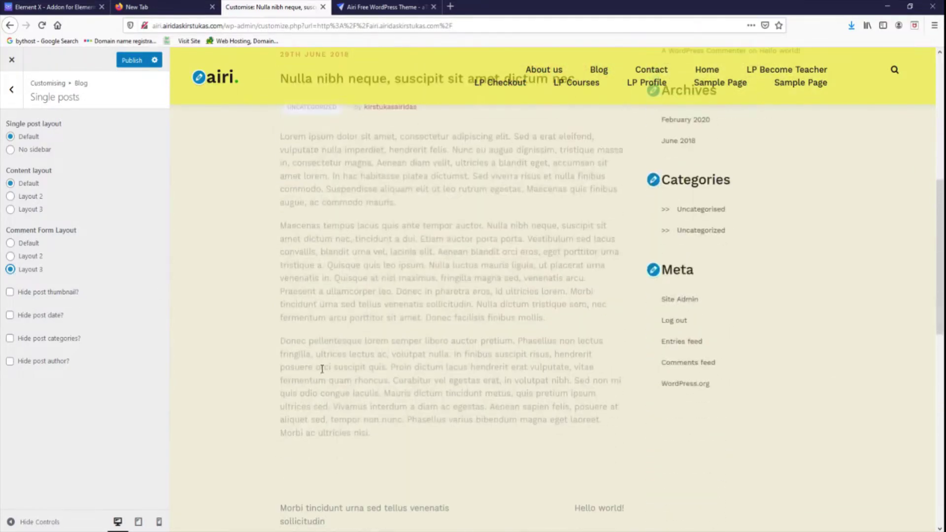
click(10, 243)
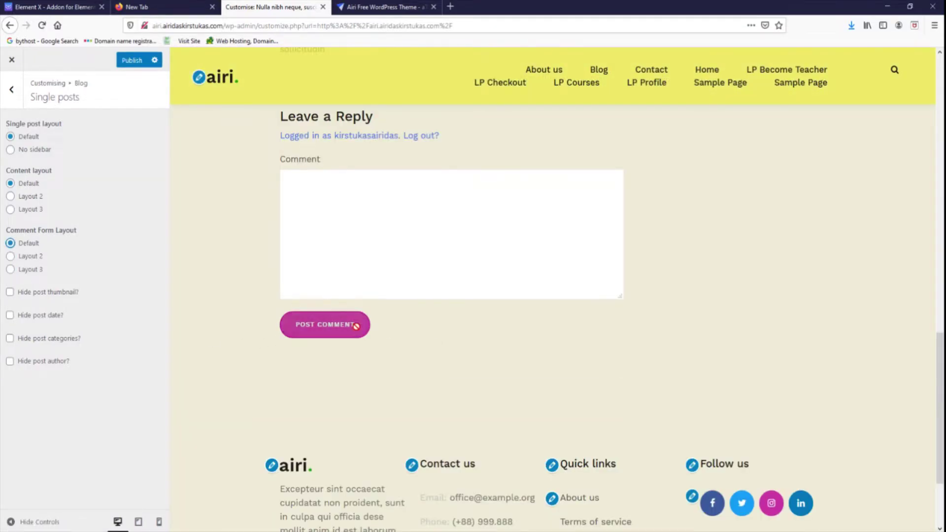
scroll(285, 339, up, 10)
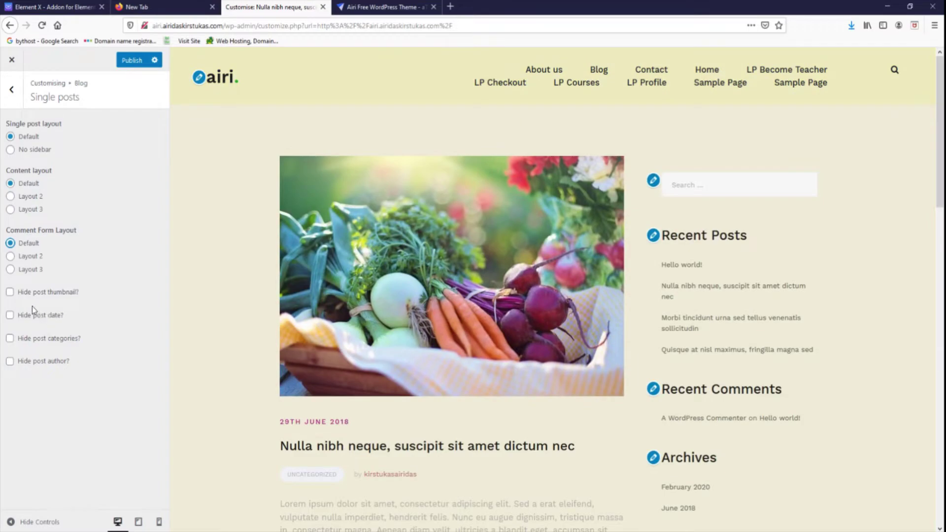
Preview hiding the featured image, category badge and author on single posts, leaving all shown
click(11, 293)
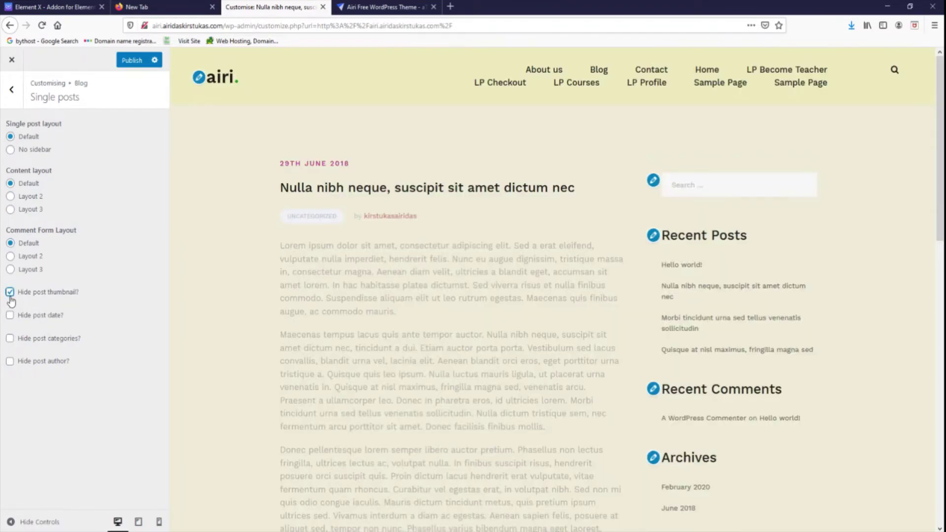
click(10, 294)
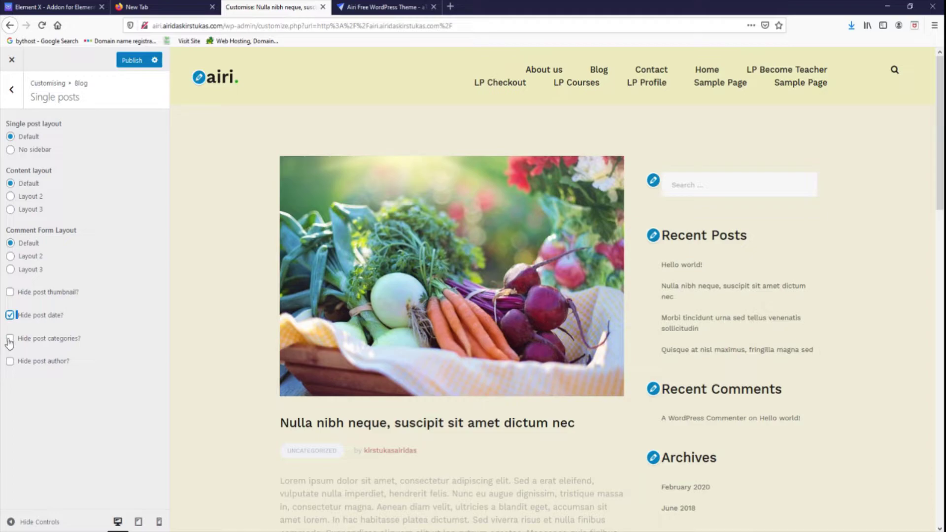
click(9, 340)
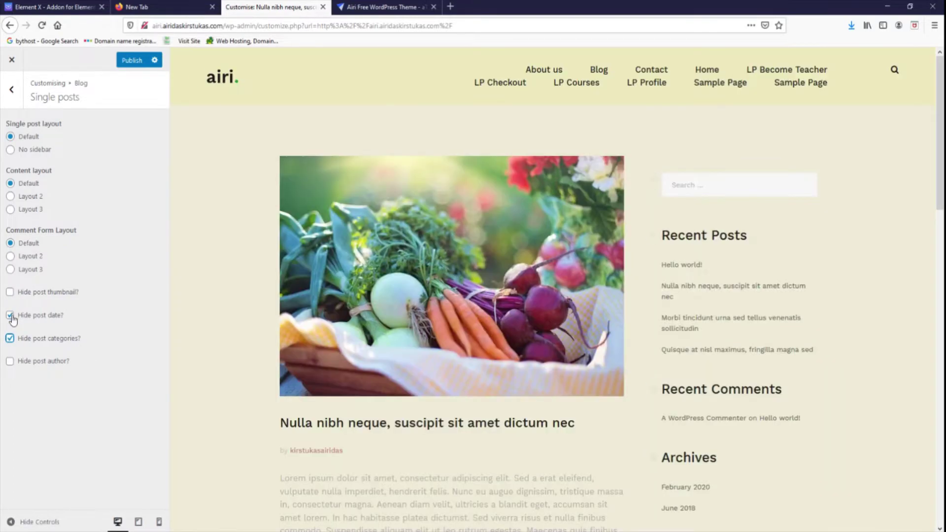
click(11, 317)
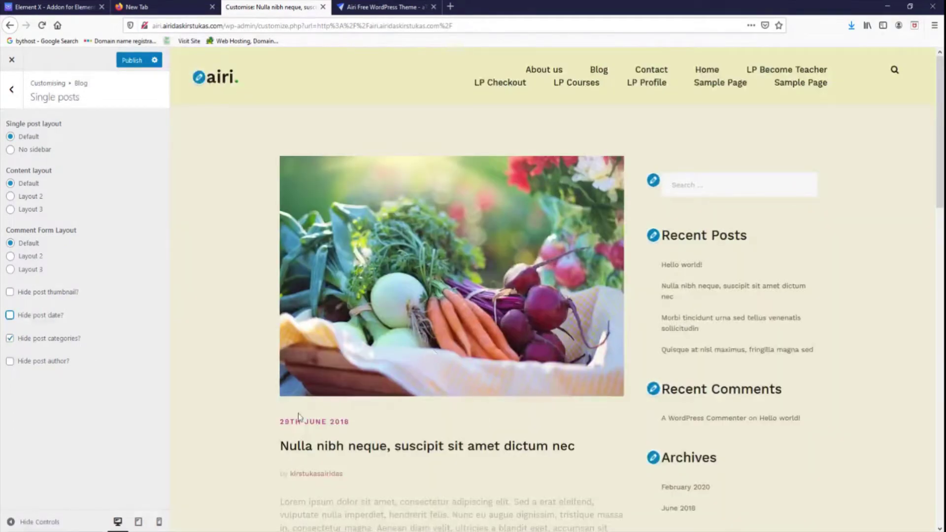
click(10, 340)
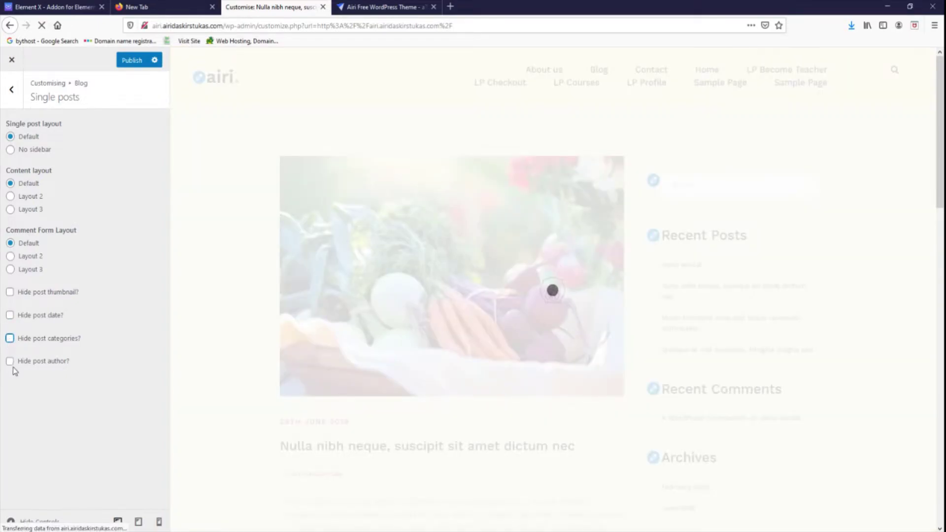
scroll(256, 378, down, 3)
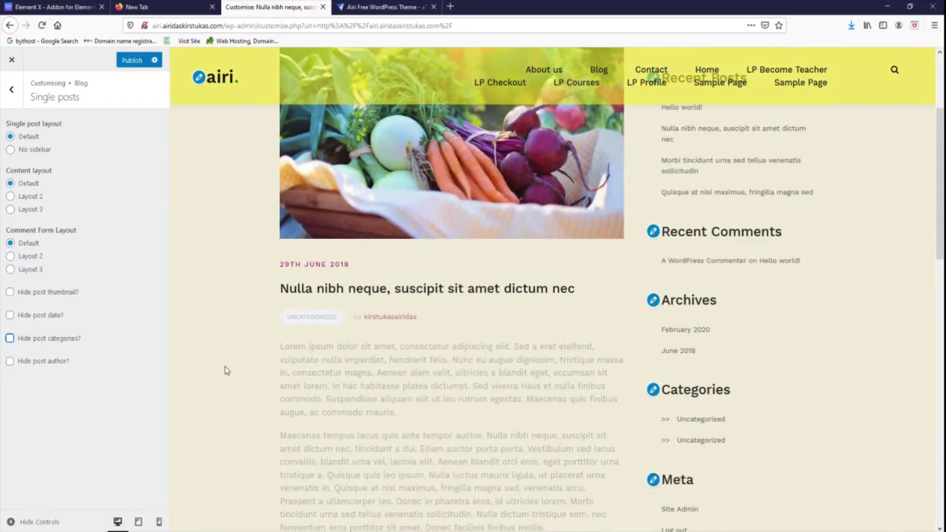
click(9, 363)
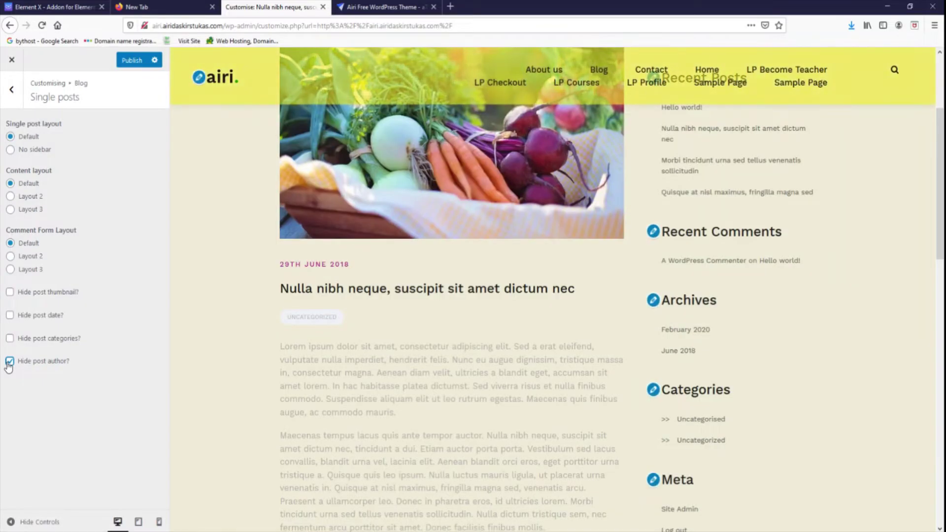
click(9, 363)
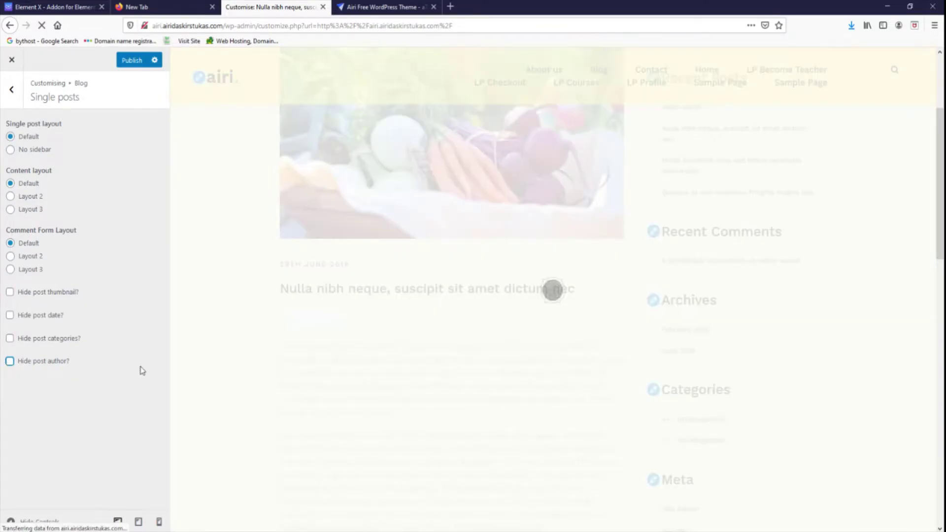
scroll(466, 271, down, 5)
scroll(465, 276, up, 6)
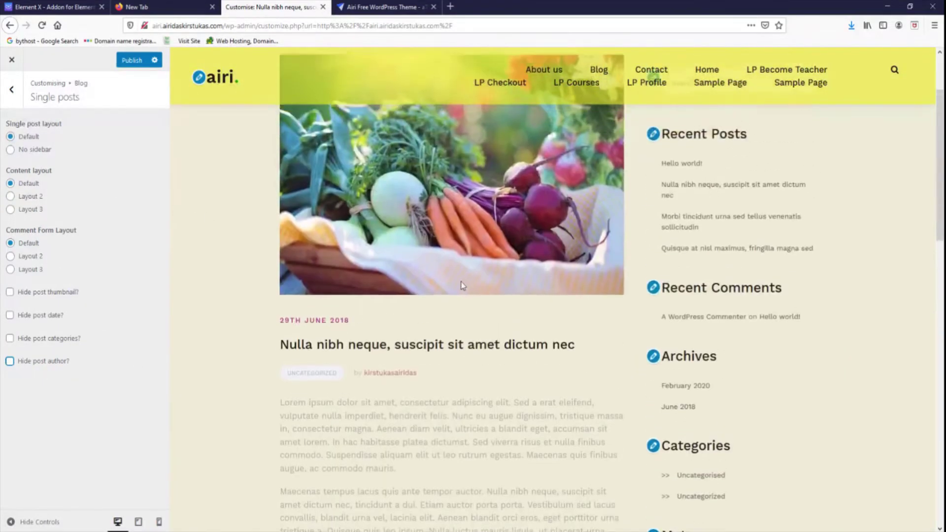
scroll(443, 288, up, 2)
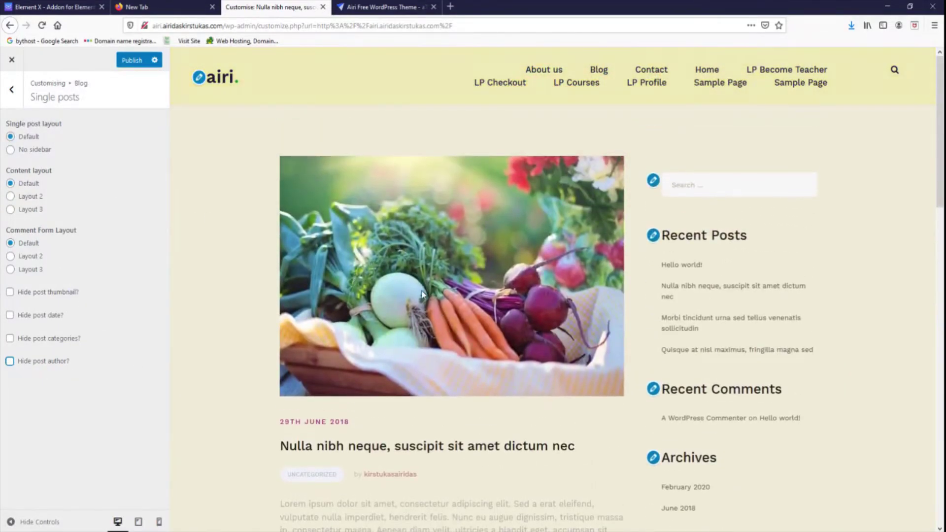
In Site Identity, remove the logo and retype the site title as 'Airi Theme'
click(11, 94)
click(12, 94)
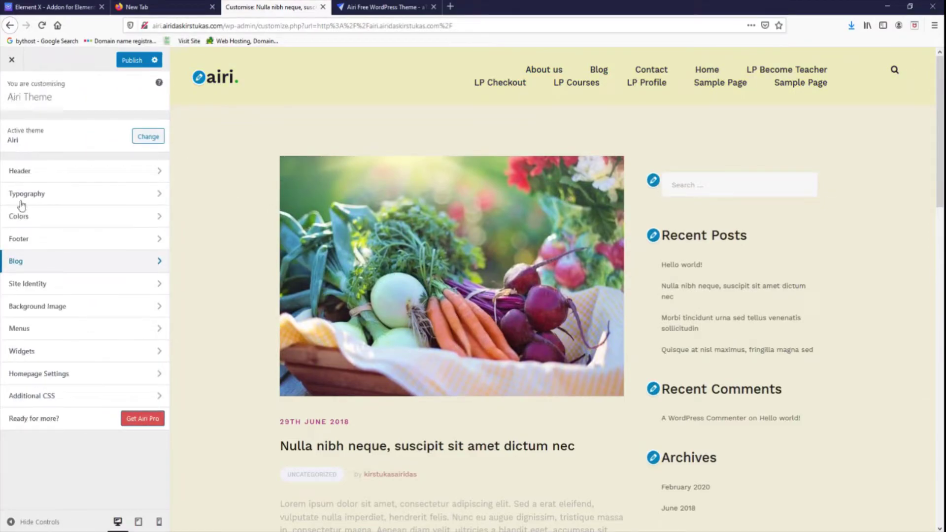
click(82, 288)
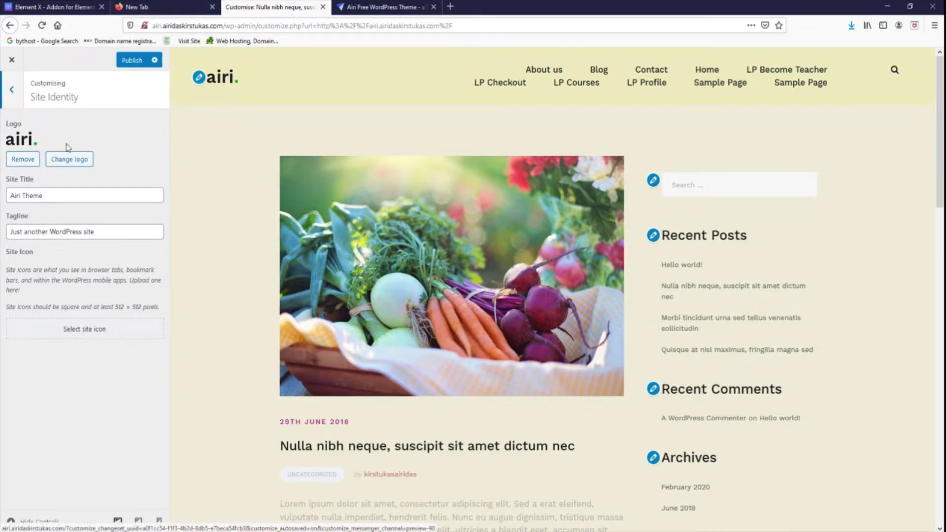
click(23, 159)
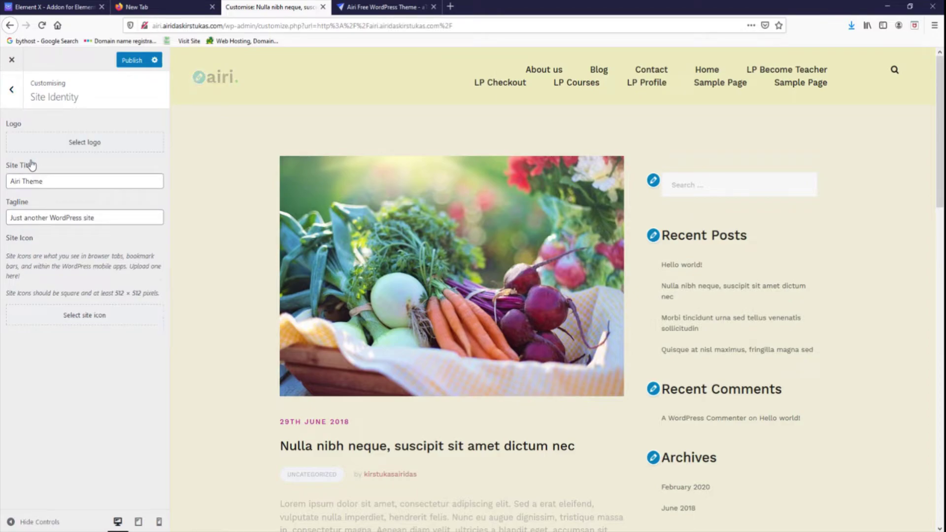
triple_click(10, 181)
text(Airi )
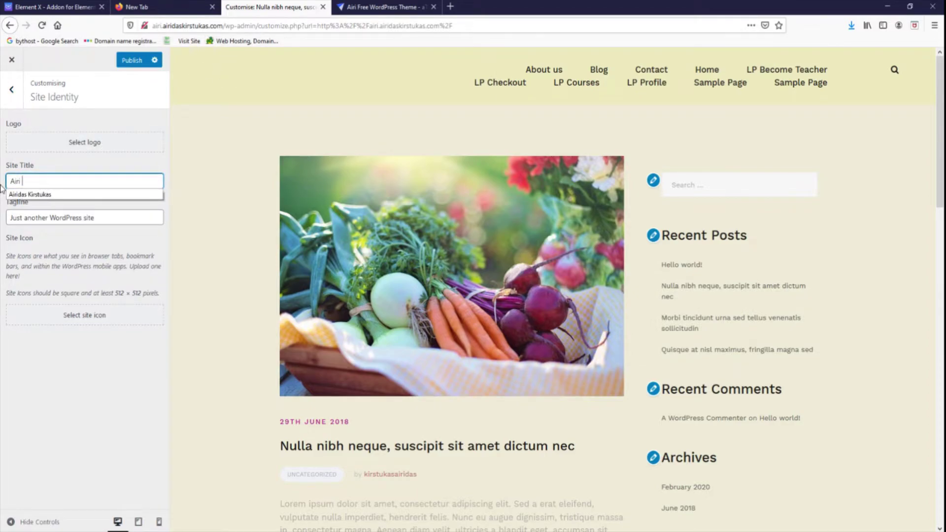
text(Theme)
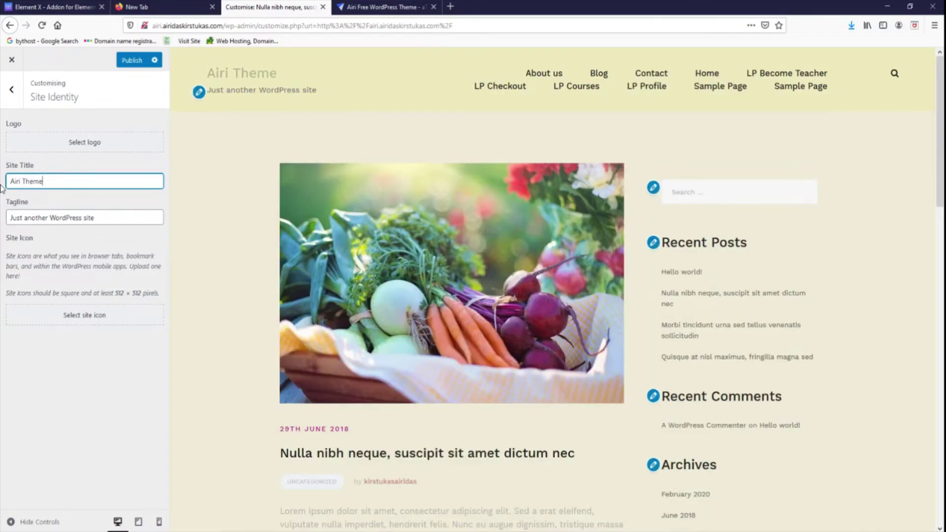
click(105, 218)
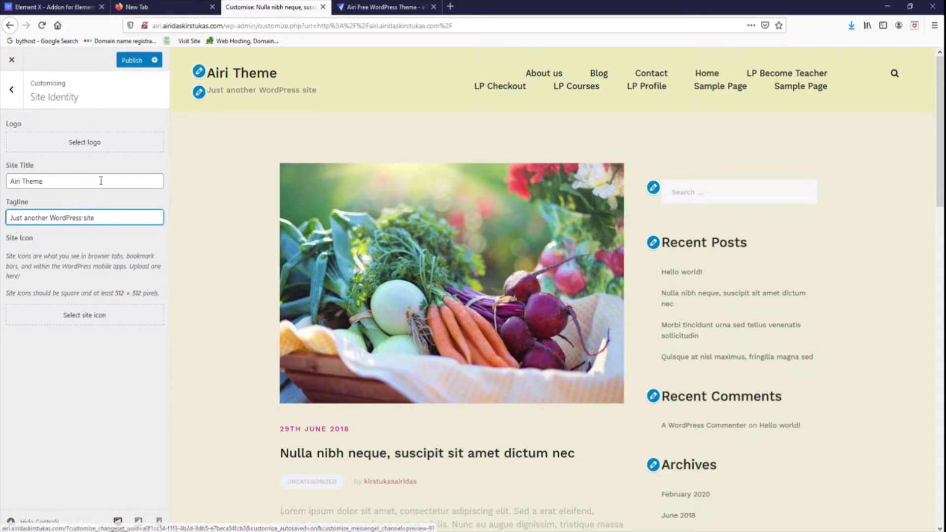
click(11, 89)
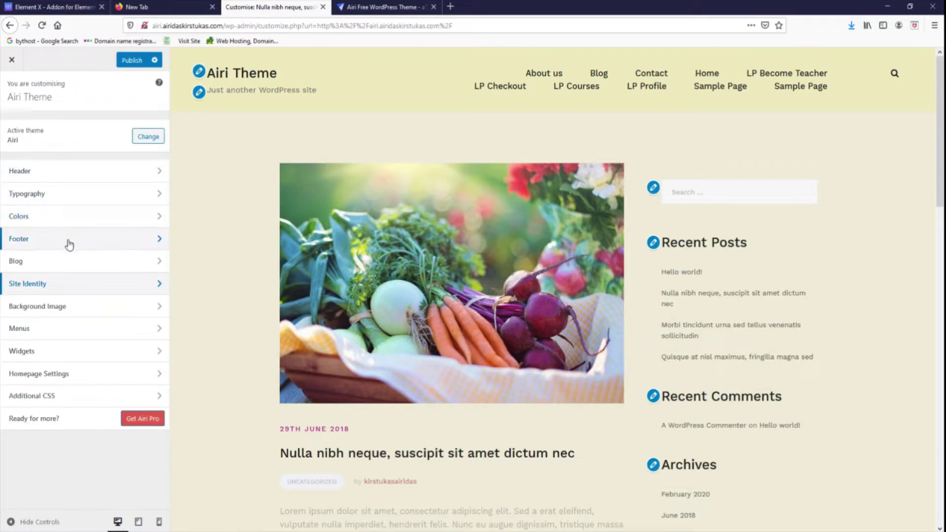
Drag the Site title slider under Typography > Font sizes up to 43
click(80, 194)
click(69, 128)
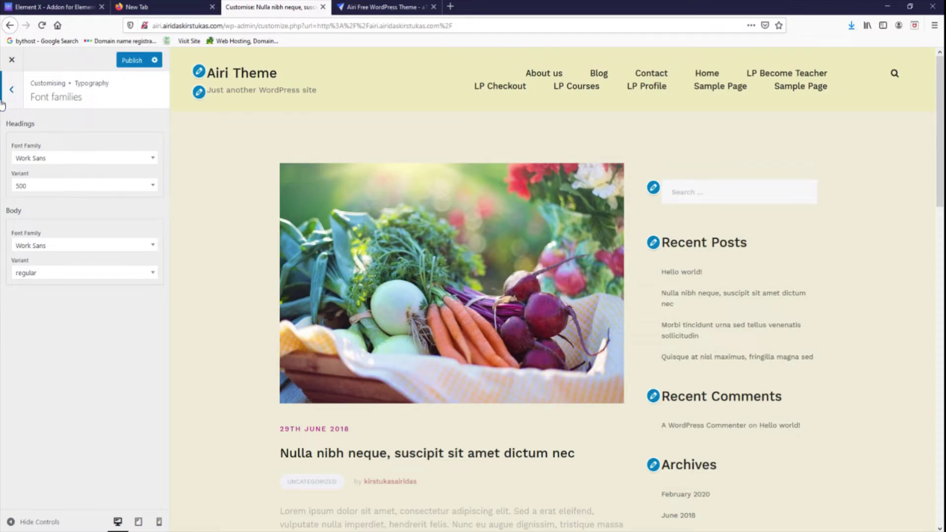
click(12, 92)
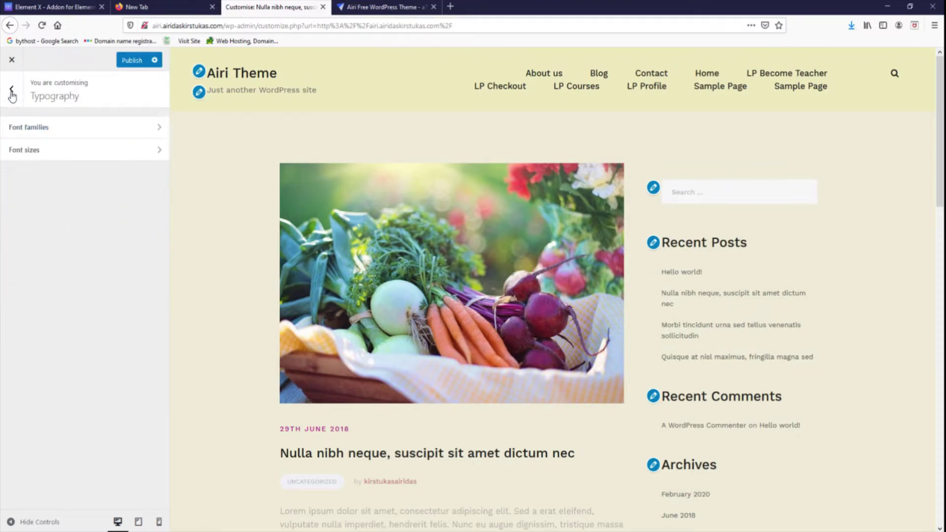
click(37, 153)
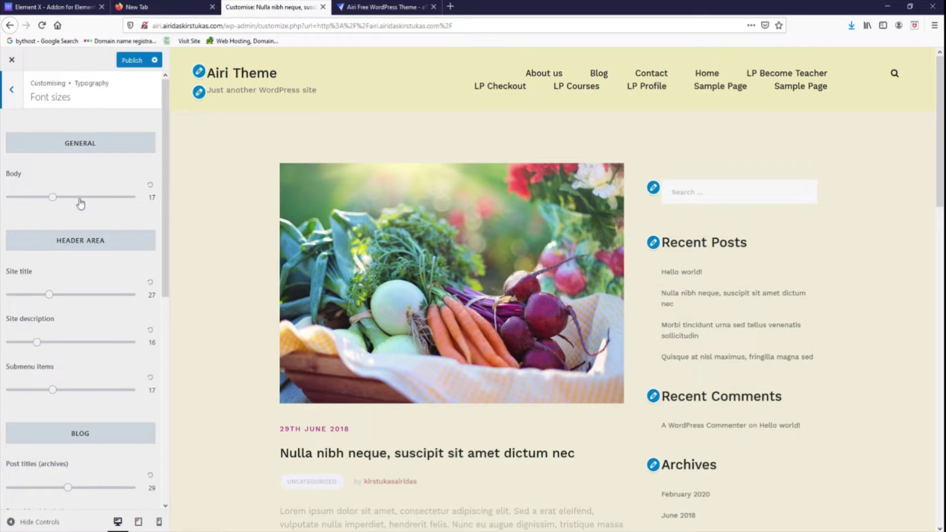
drag(49, 294, 107, 291)
mouse_move(38, 341)
mouse_down()
mouse_move(97, 342)
mouse_move(38, 342)
mouse_up()
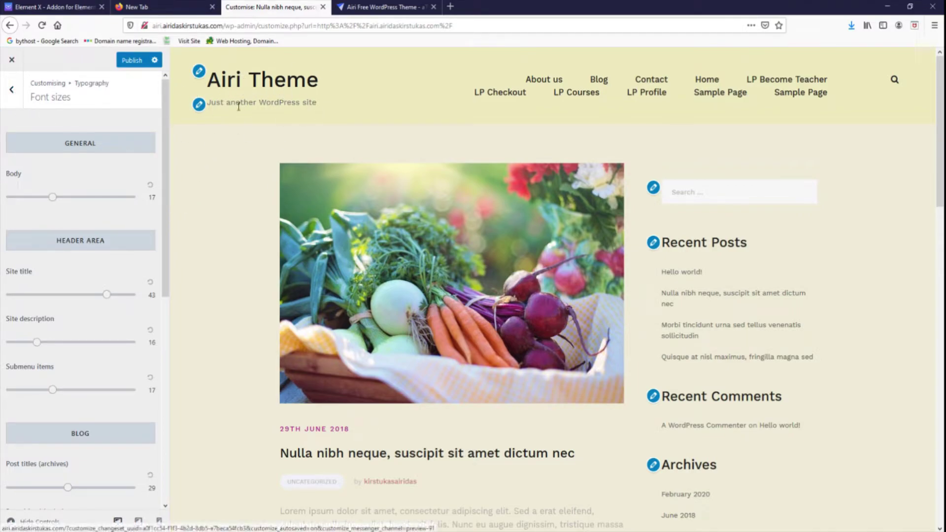
click(11, 89)
Switch the headings font to Wire One and back to Work Sans, then open Background Image
click(42, 126)
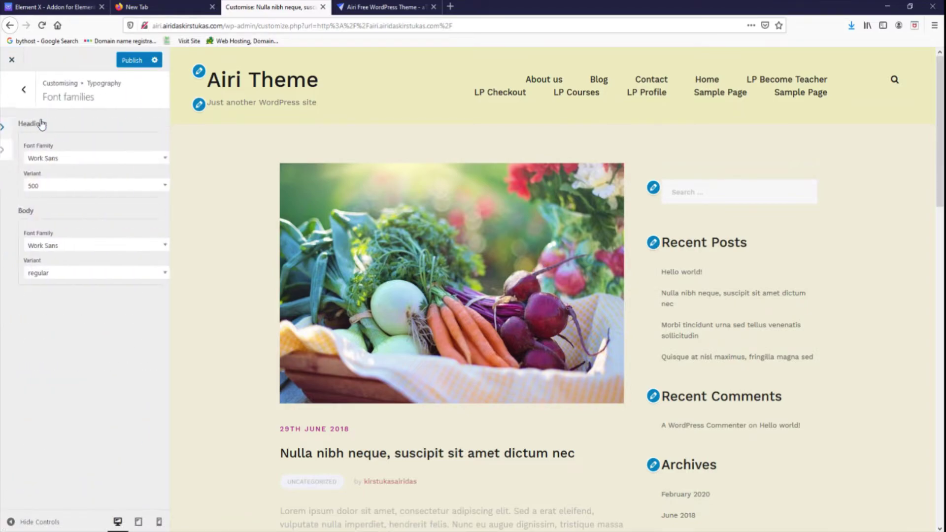
click(129, 159)
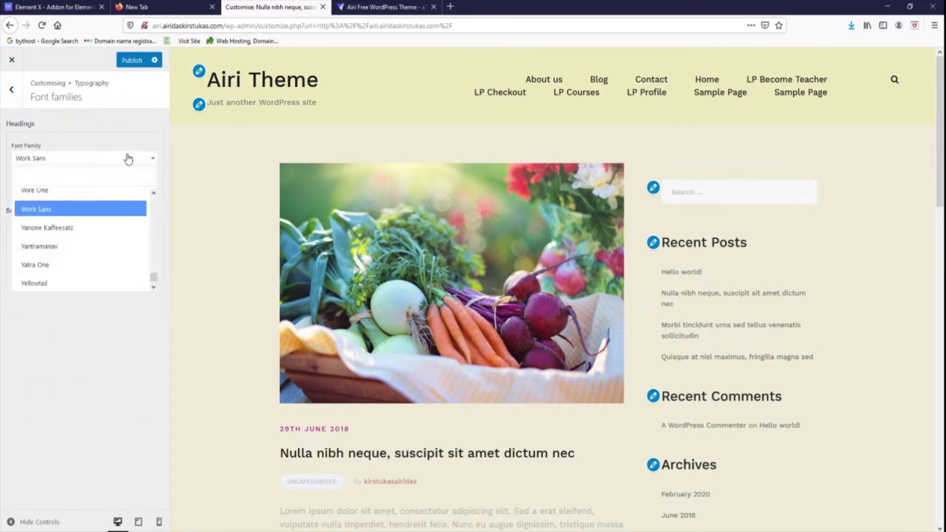
click(123, 192)
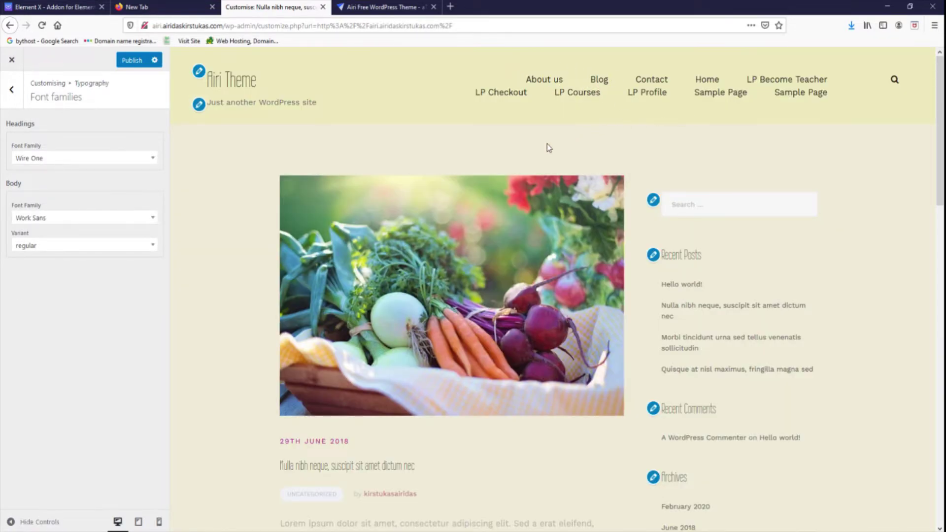
click(91, 218)
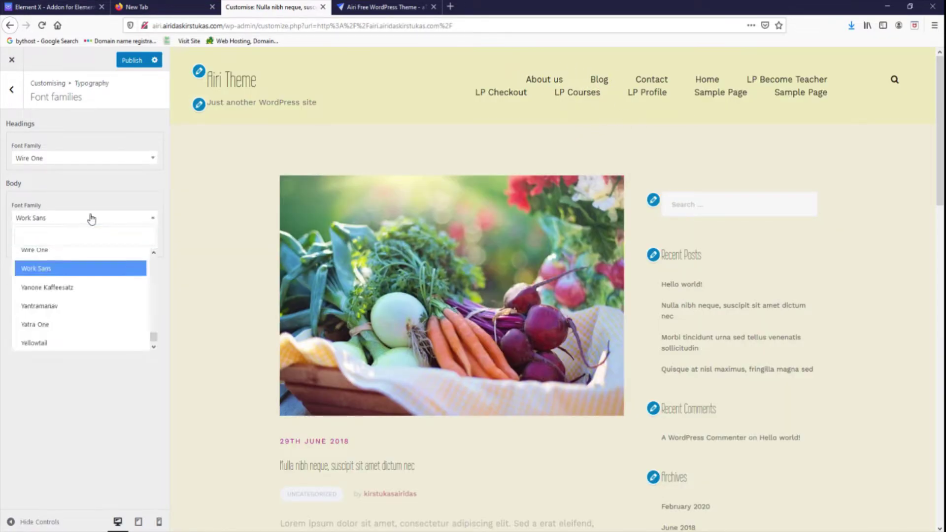
click(94, 250)
click(87, 158)
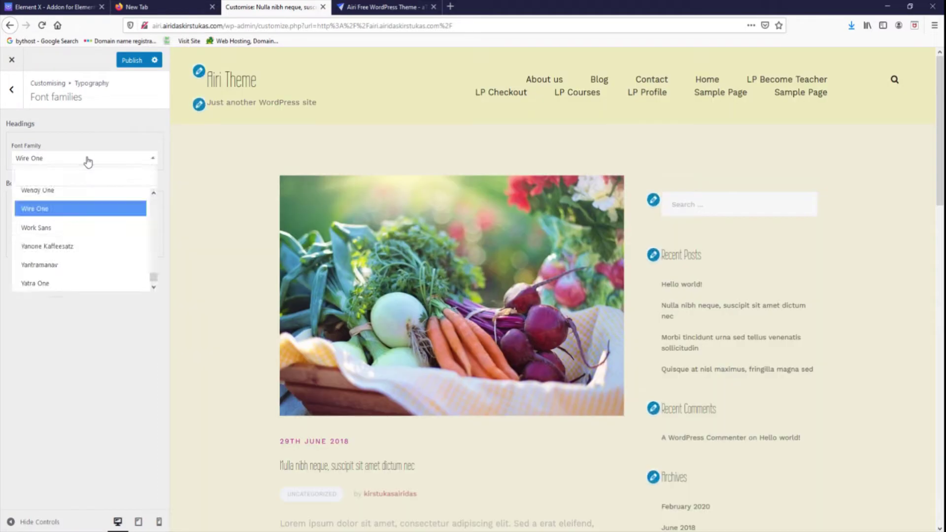
click(81, 228)
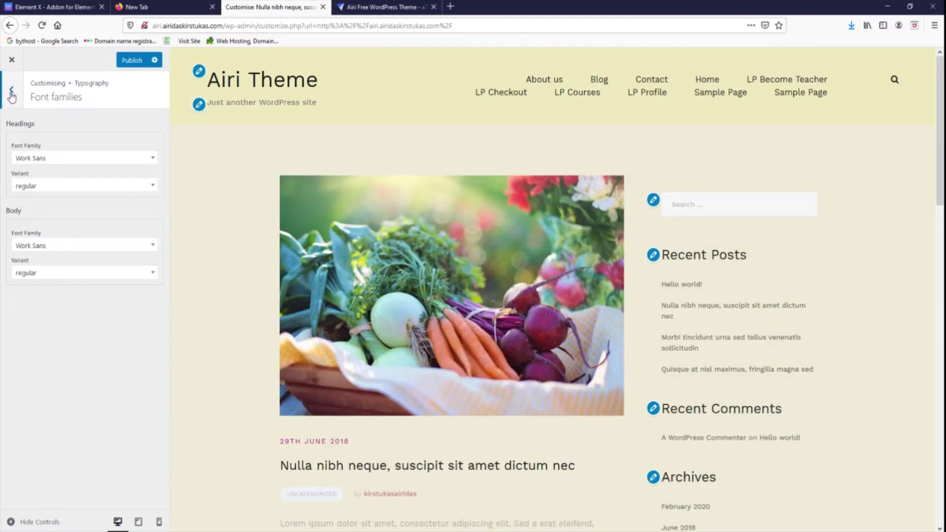
click(12, 93)
click(12, 93)
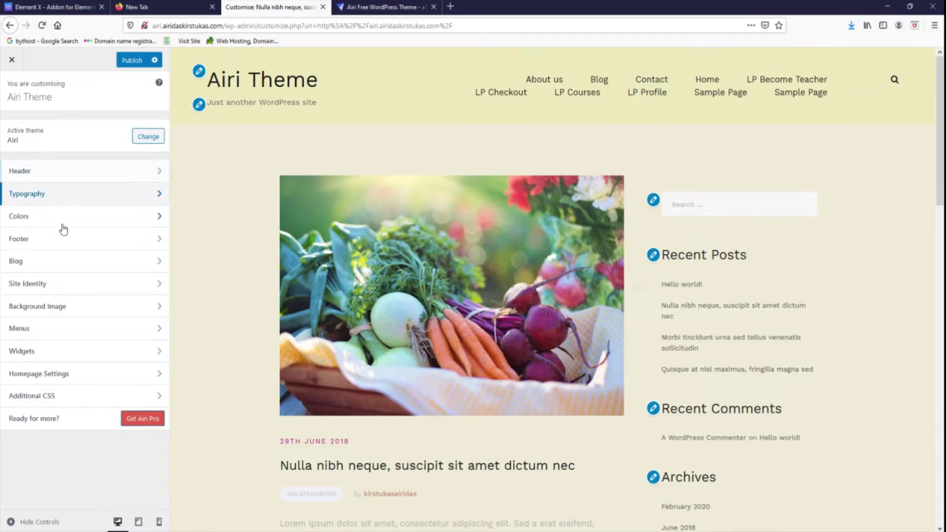
click(73, 311)
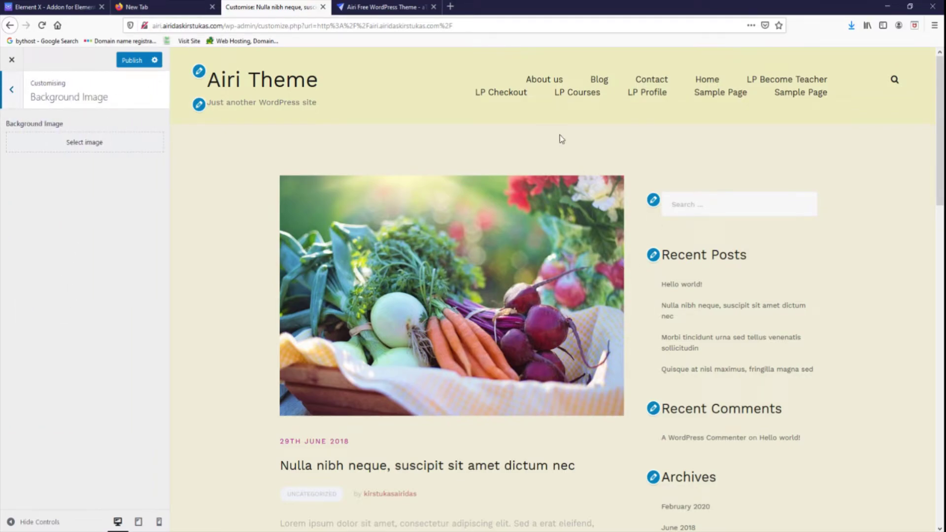
Load the home page with the runner hero in the preview and scroll through it
click(223, 89)
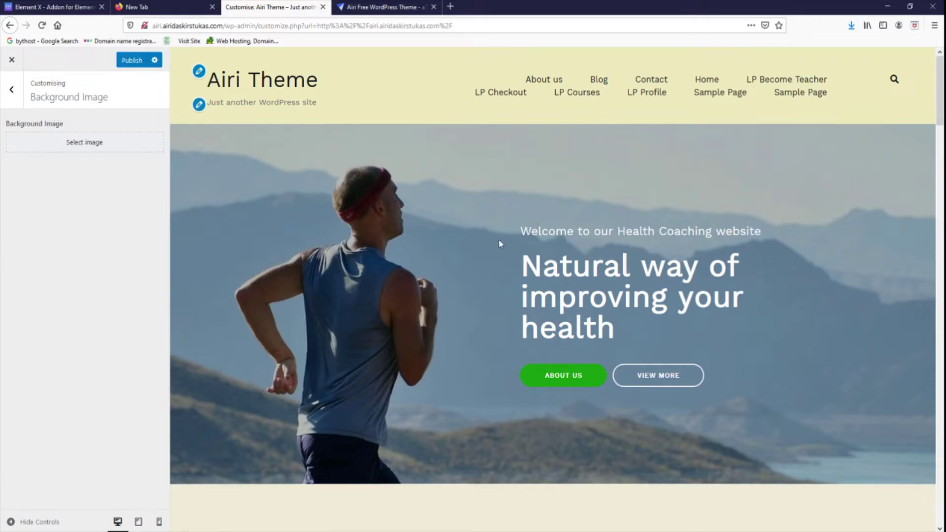
scroll(523, 258, down, 10)
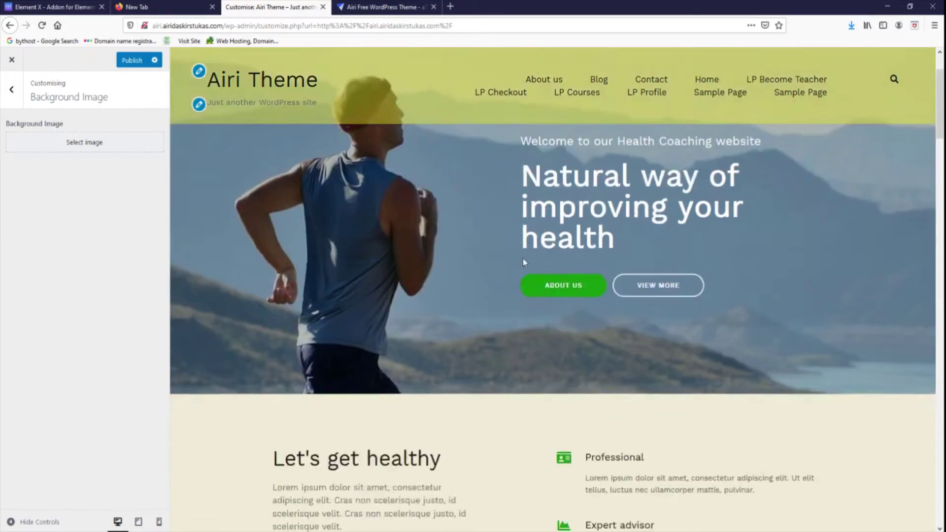
scroll(524, 258, down, 6)
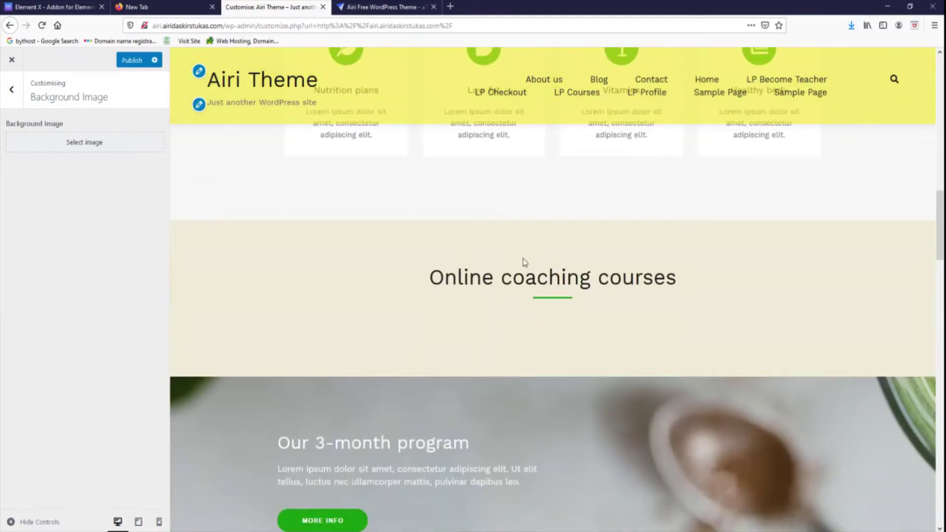
scroll(524, 261, up, 10)
scroll(402, 204, up, 6)
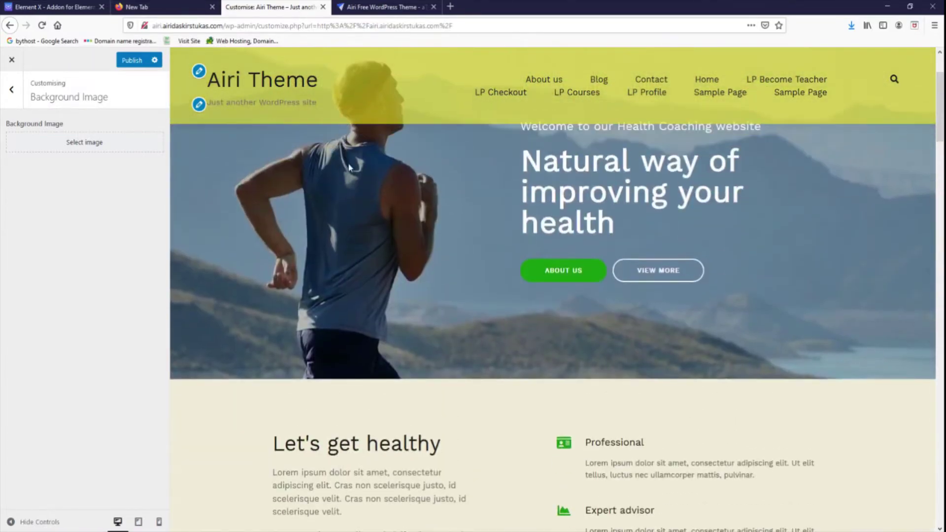
scroll(443, 227, up, 2)
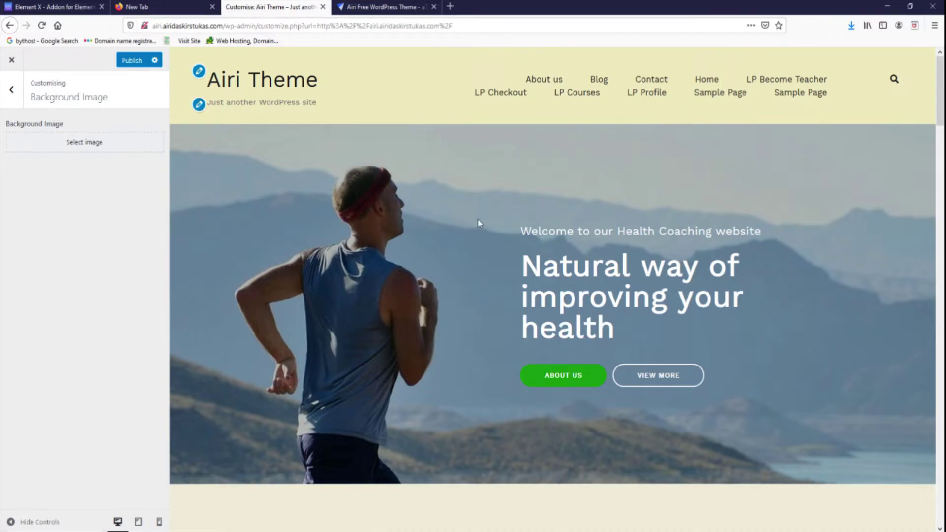
scroll(478, 219, down, 6)
scroll(478, 148, up, 6)
click(11, 89)
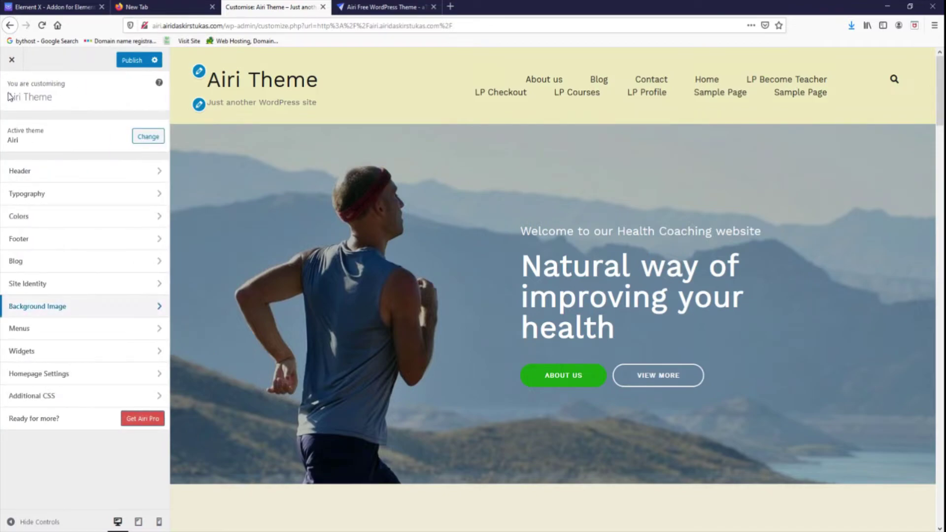
Under Menus, glance at the main Menu, then open Quick links for editing
click(93, 330)
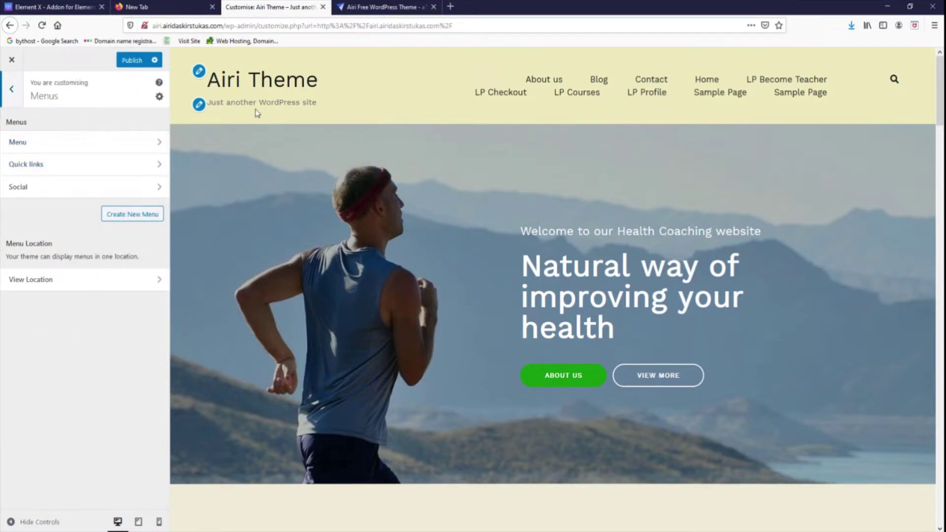
click(94, 142)
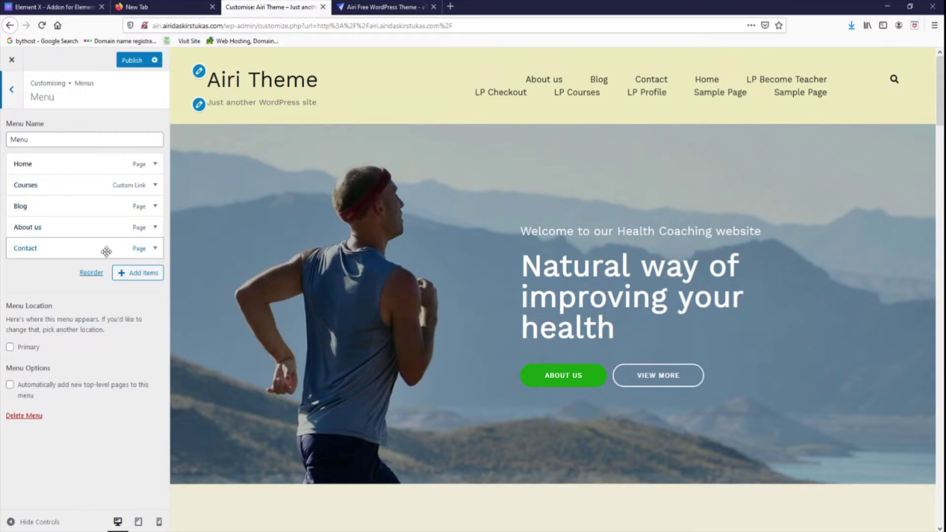
click(11, 89)
click(43, 164)
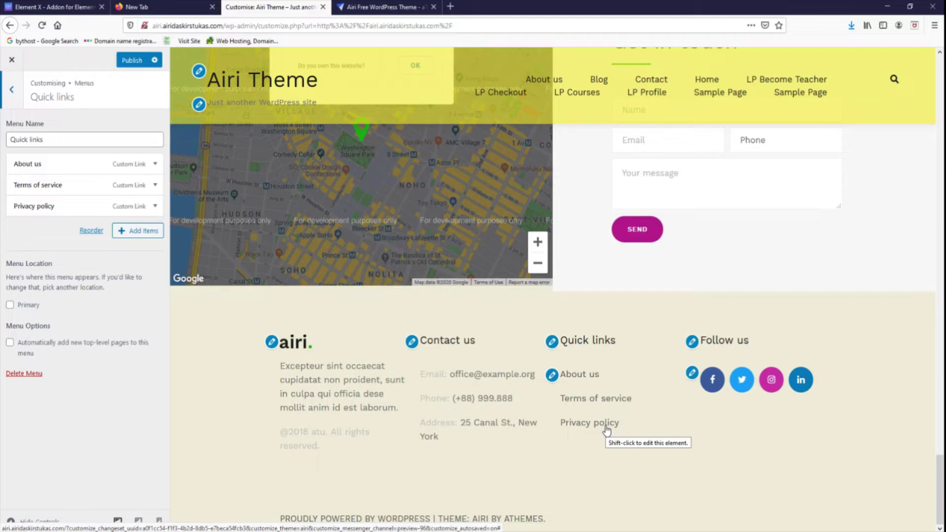
Open the Social menu and inspect the Linkedin item's link details
click(14, 97)
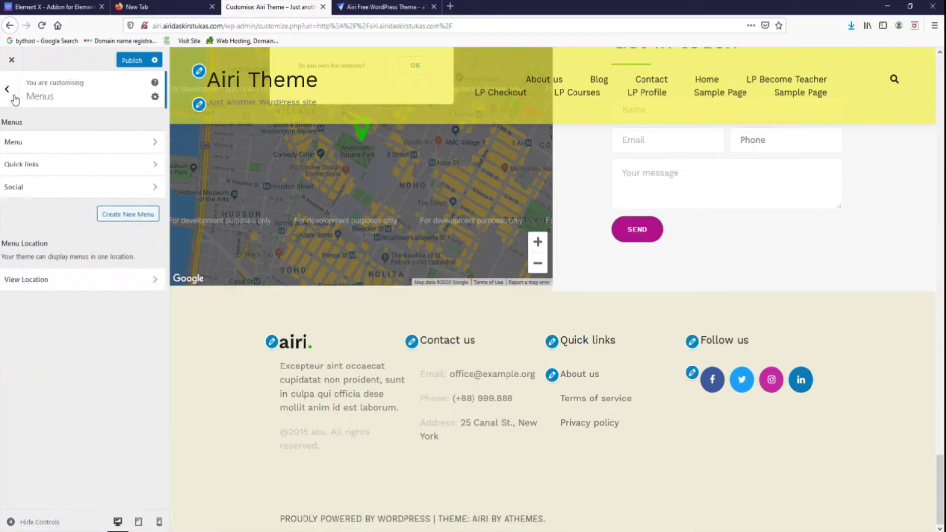
click(61, 190)
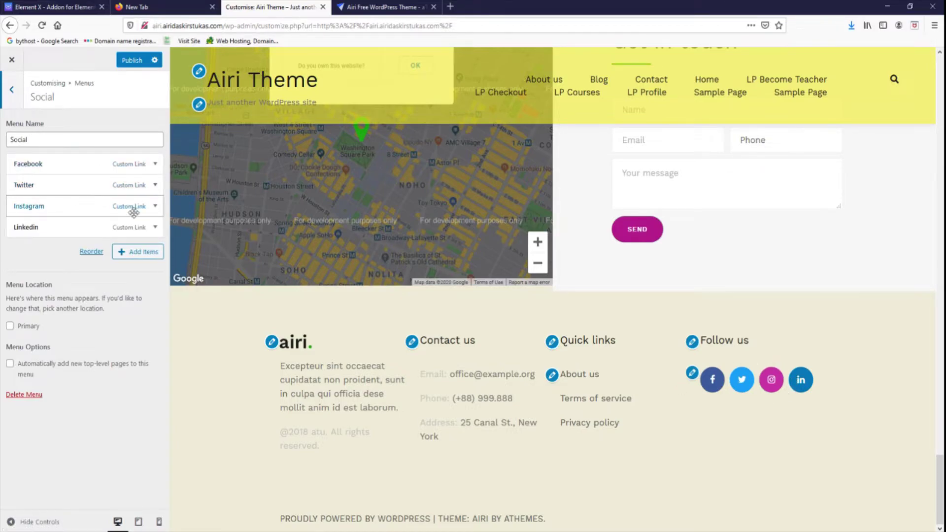
click(155, 227)
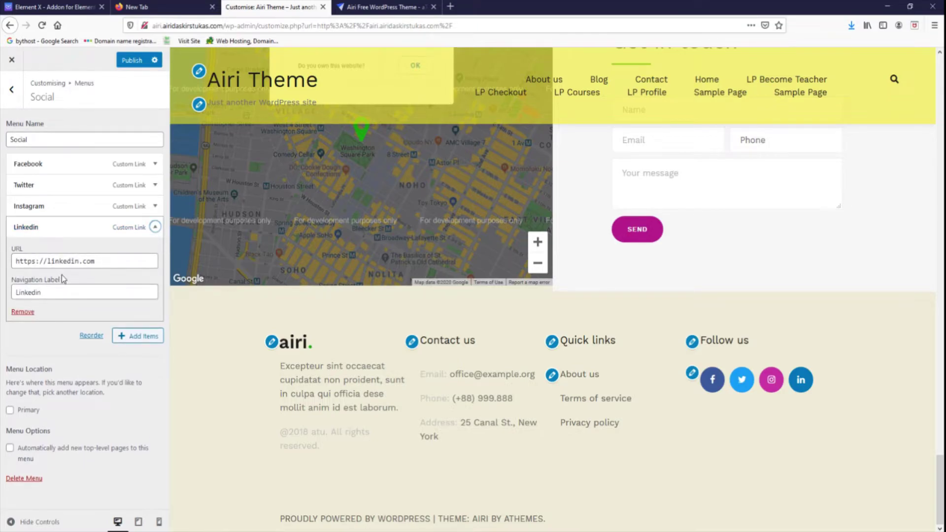
click(155, 228)
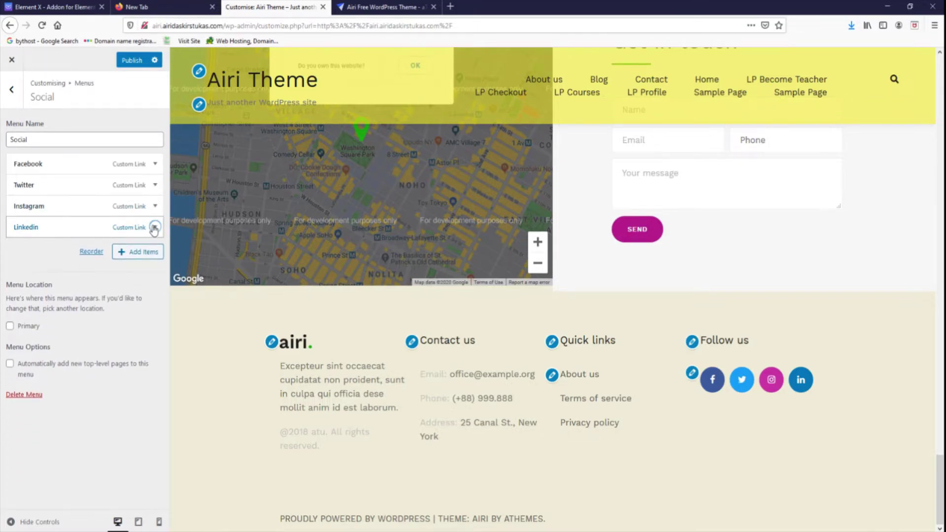
Browse the custom link, pages, posts, categories and tags available to add, then return to Menus
click(144, 253)
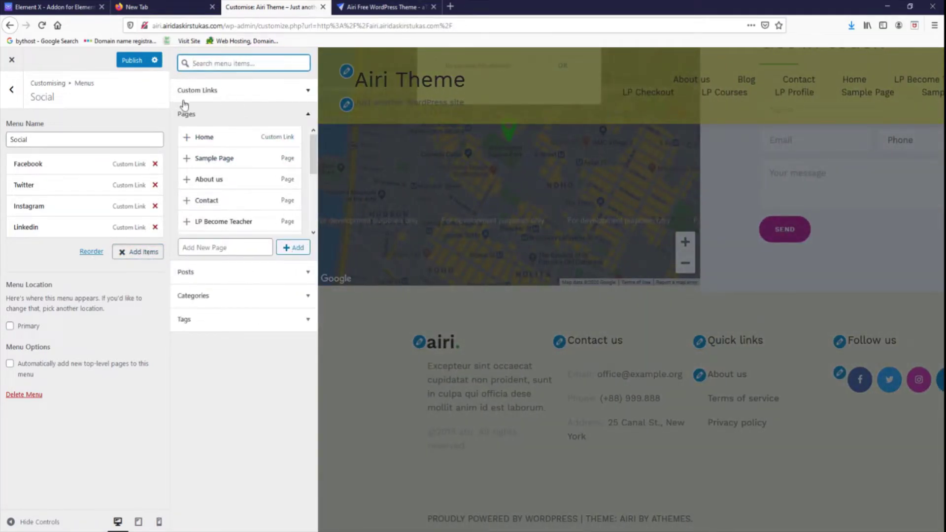
click(247, 91)
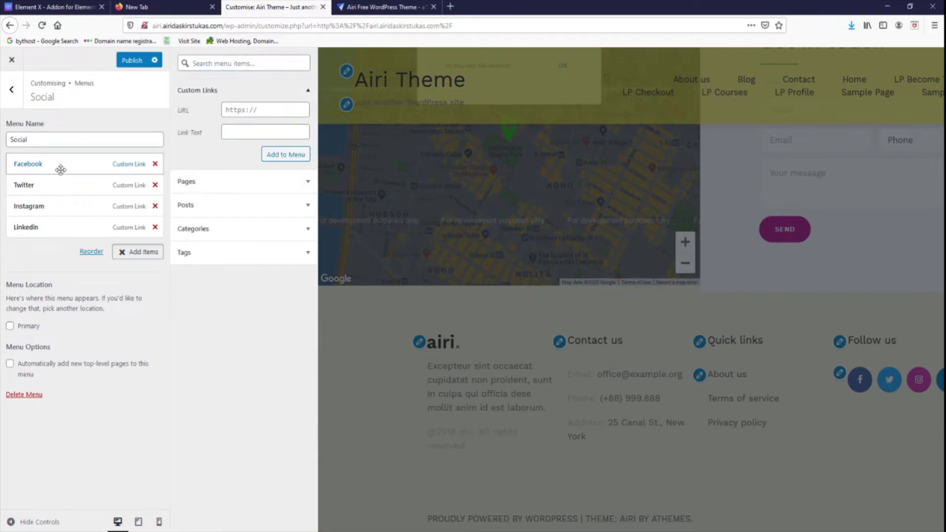
click(212, 181)
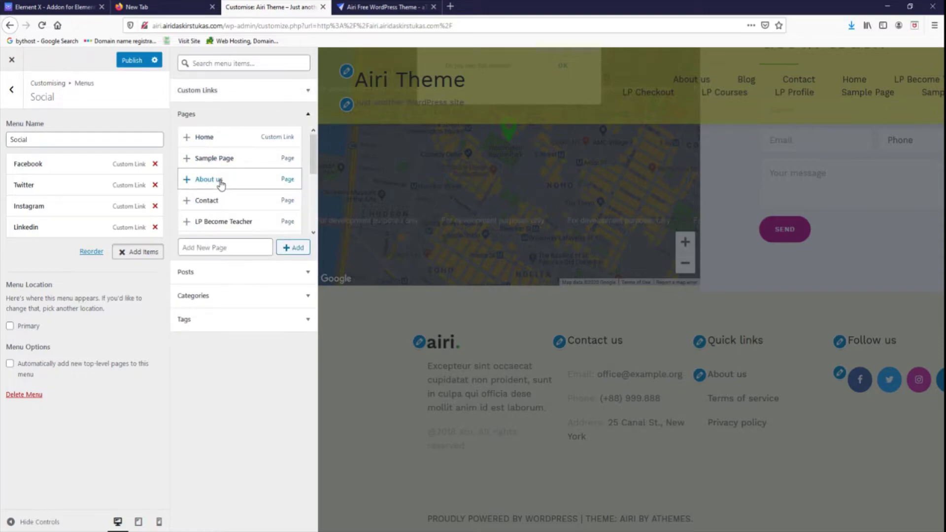
click(234, 273)
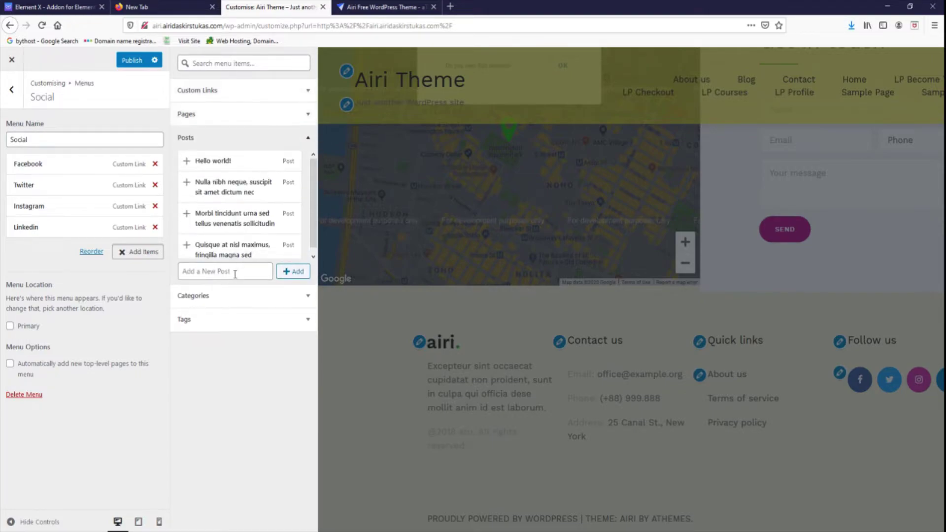
click(240, 305)
click(222, 236)
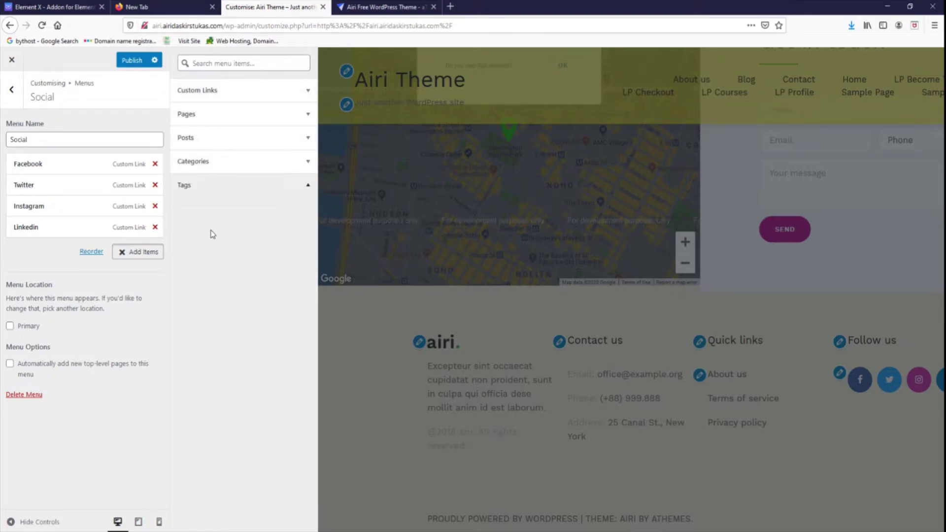
click(12, 90)
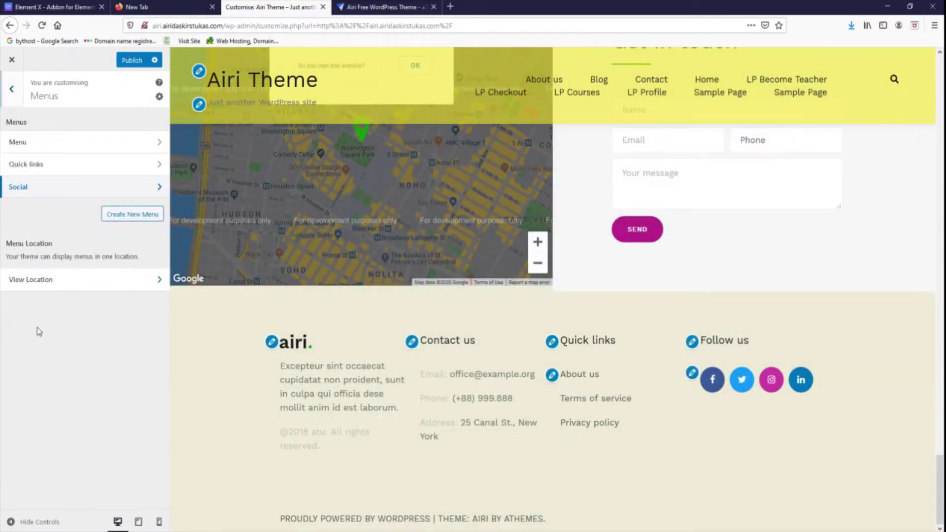
Check the Primary menu location's options, leave it unassigned, and return to the main panel
click(113, 280)
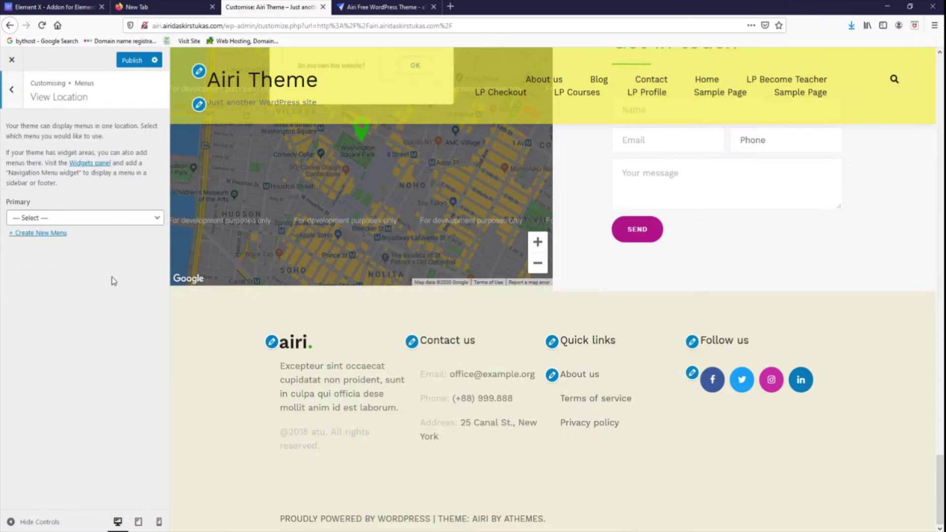
click(83, 218)
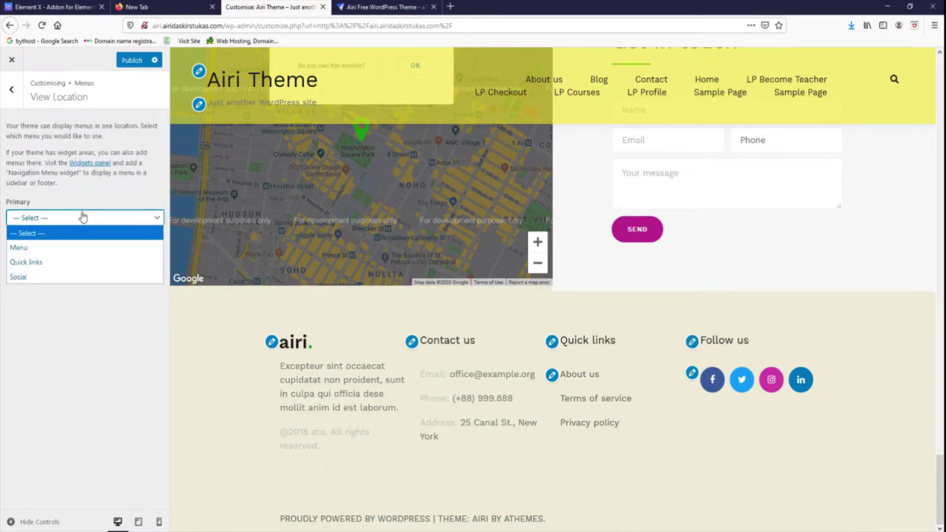
click(83, 218)
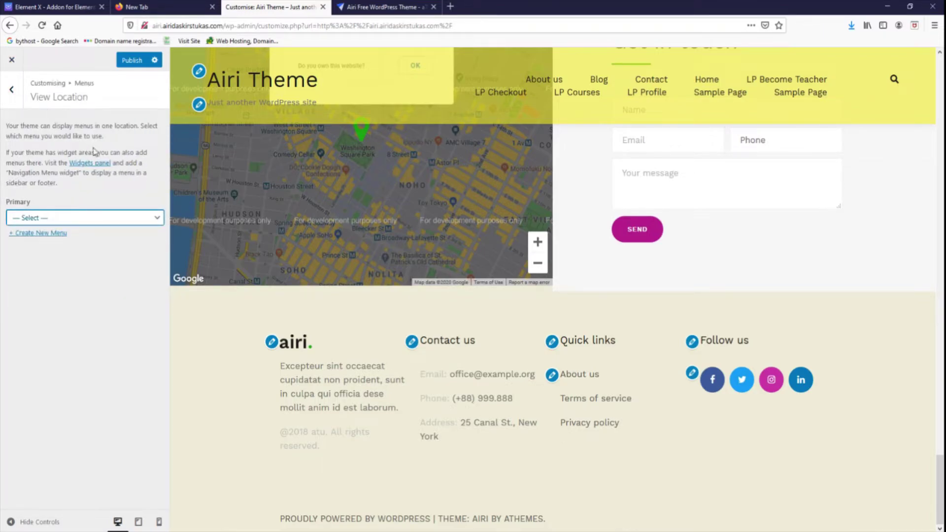
click(15, 95)
click(15, 95)
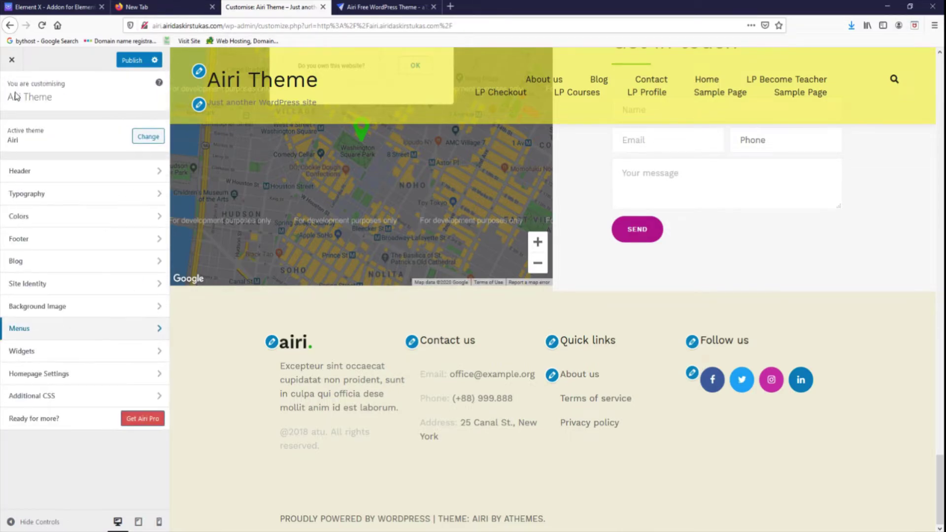
Inspect Footer 1's Text widget and Footer 2's Contact us widget, then open Footer 3
click(73, 352)
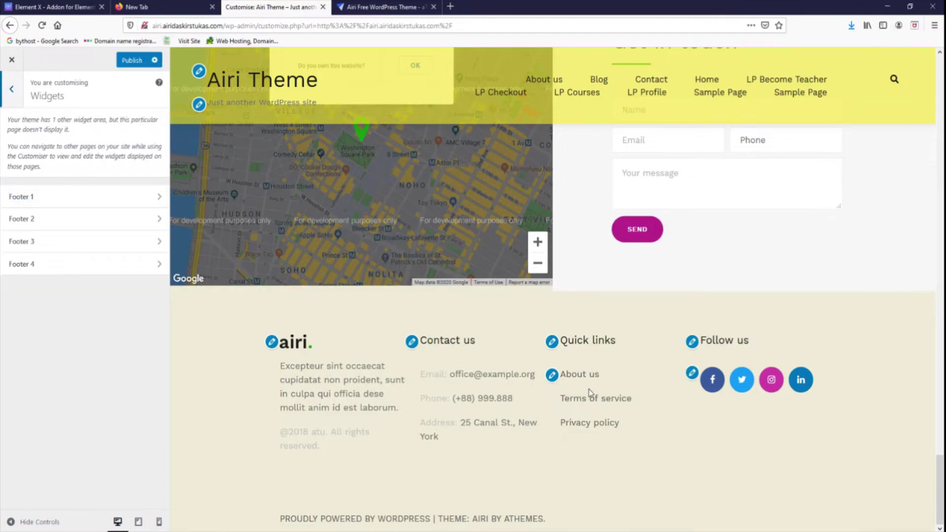
click(118, 200)
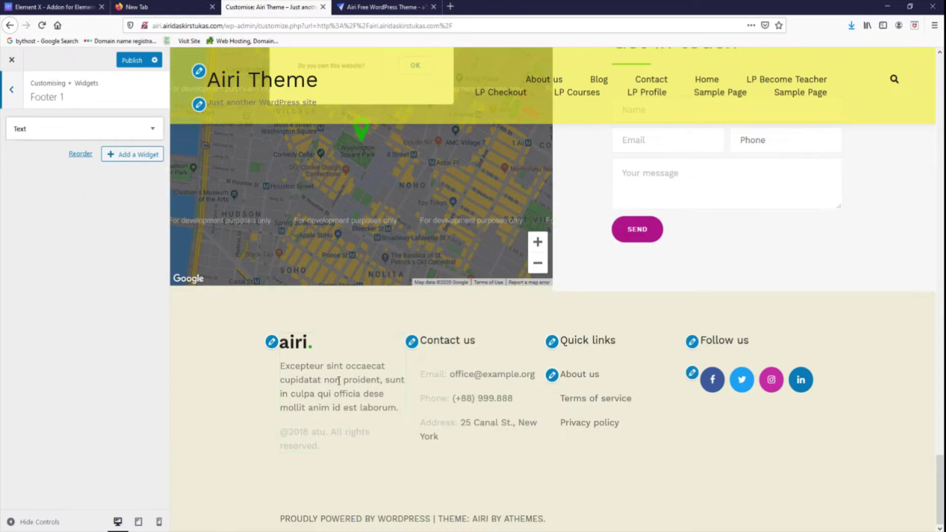
click(133, 129)
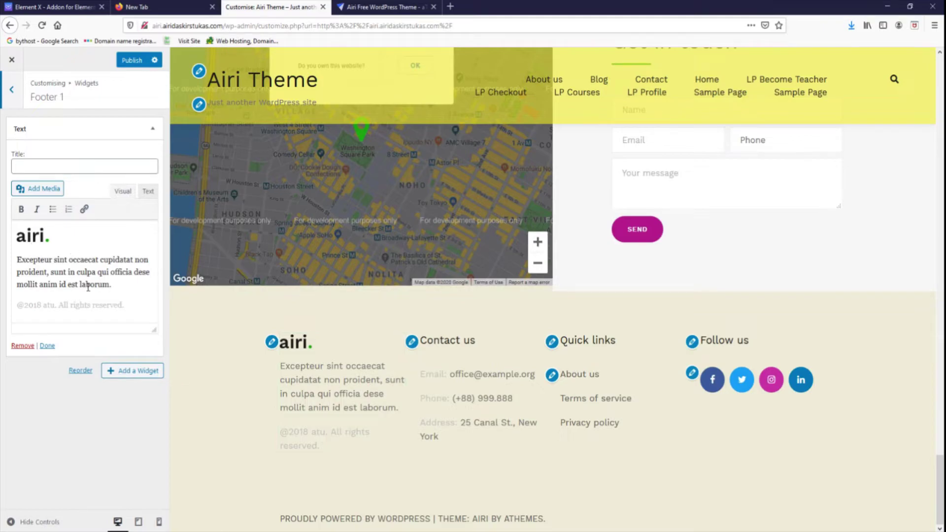
click(12, 91)
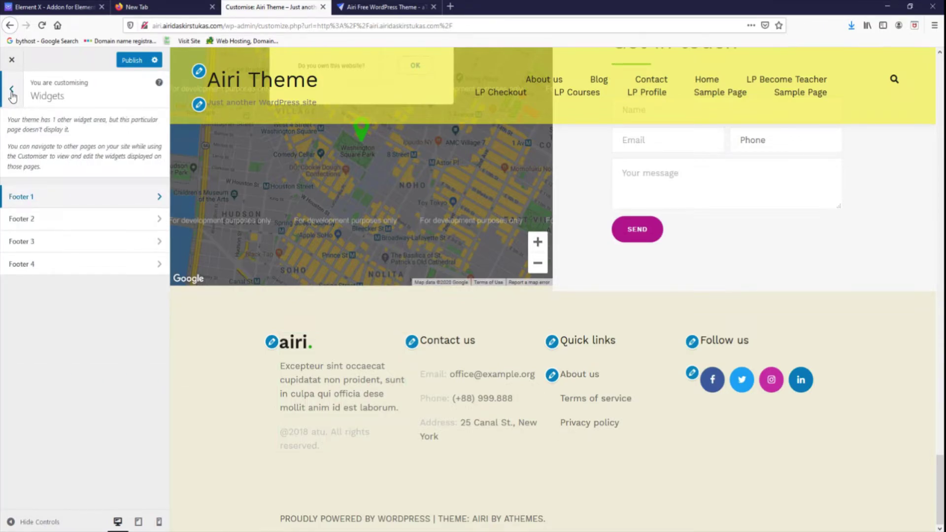
click(31, 220)
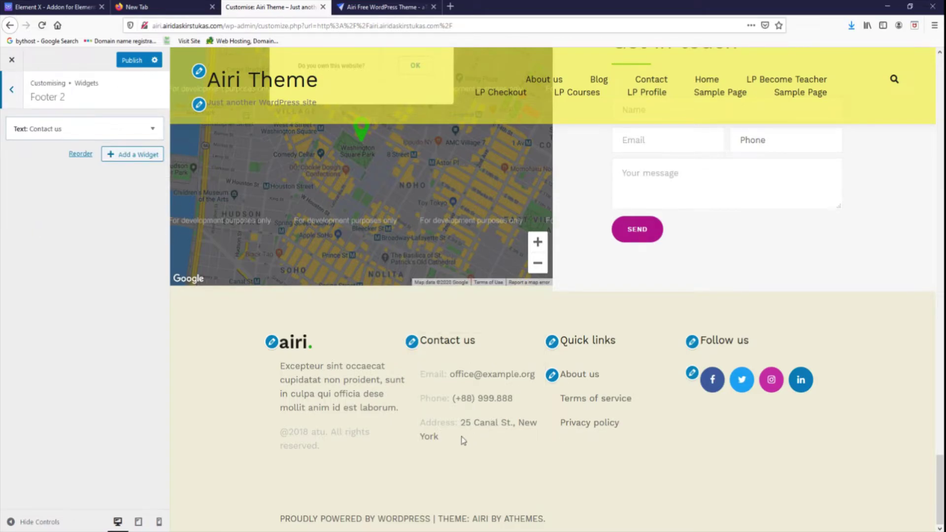
click(133, 129)
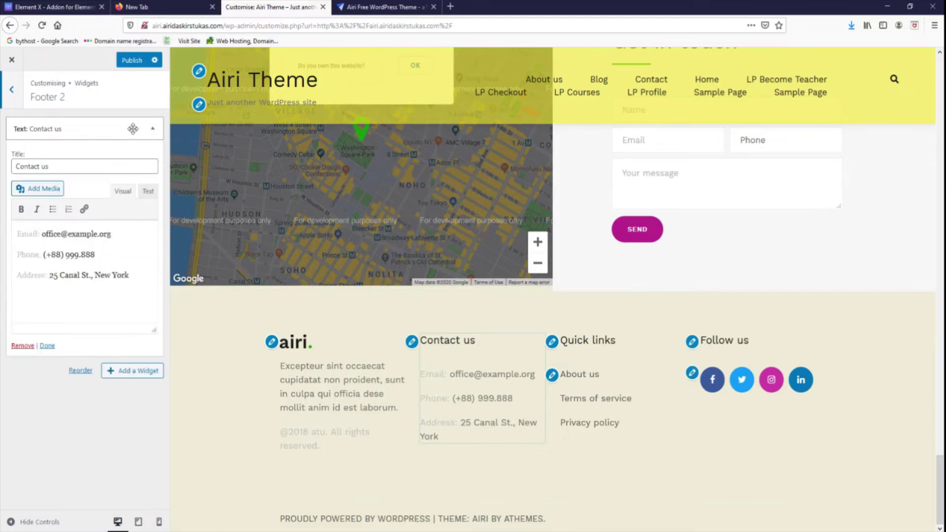
click(12, 89)
click(70, 240)
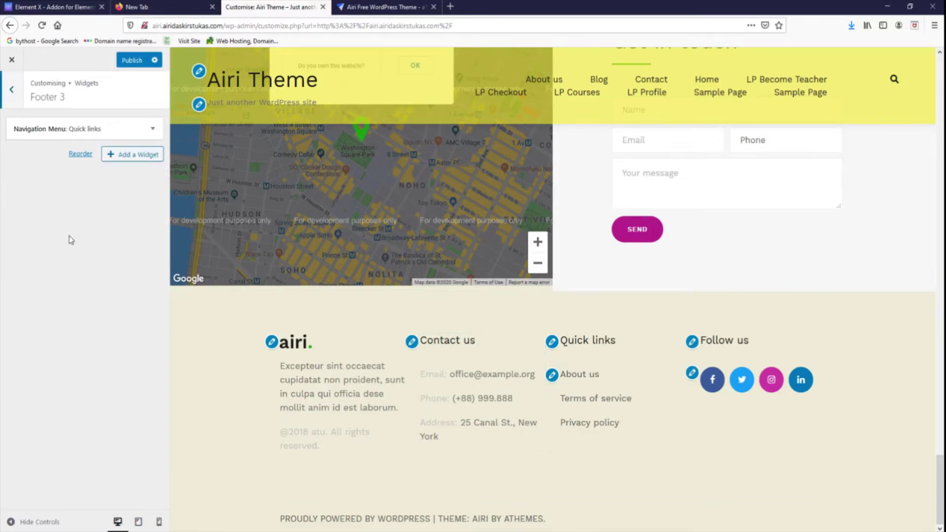
click(110, 130)
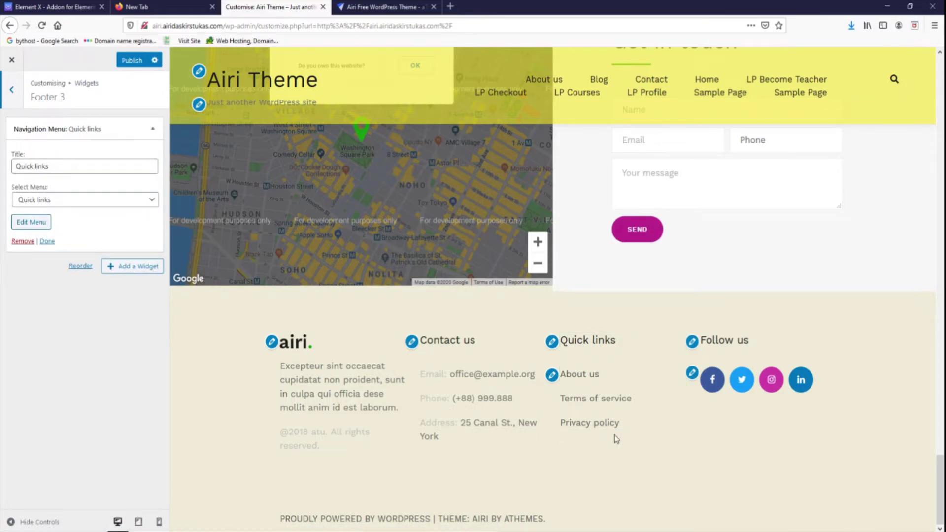
click(110, 201)
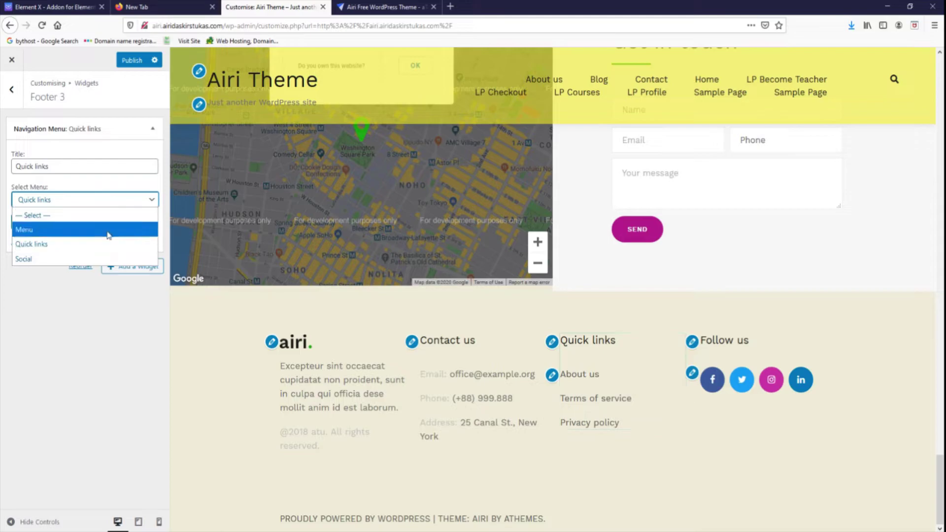
click(109, 243)
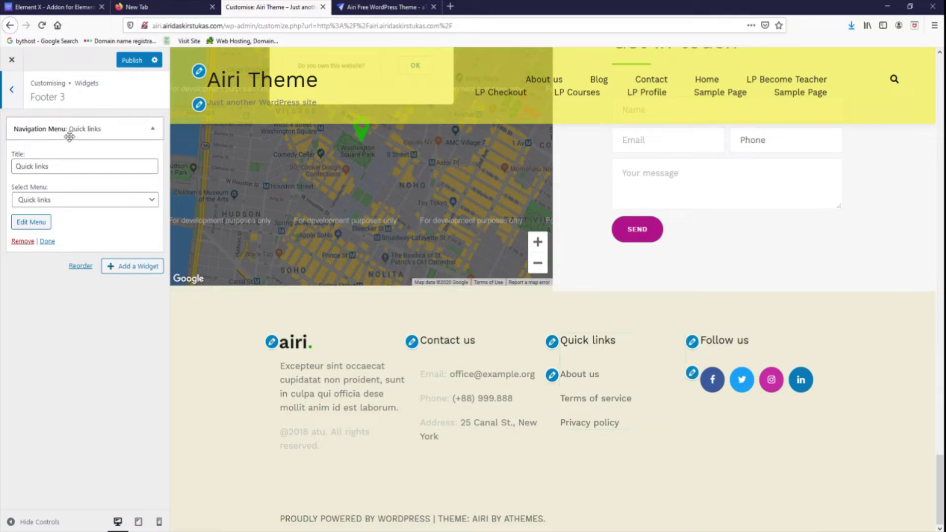
click(138, 268)
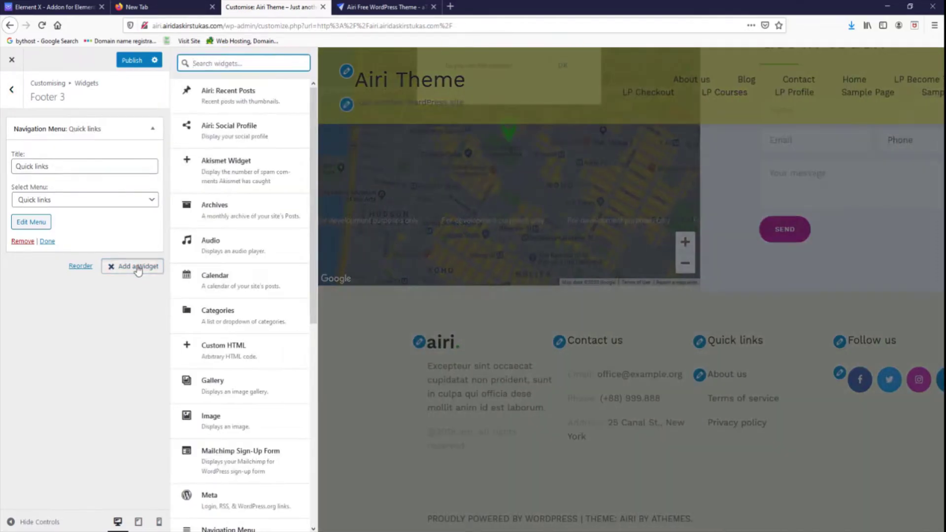
scroll(243, 154, down, 5)
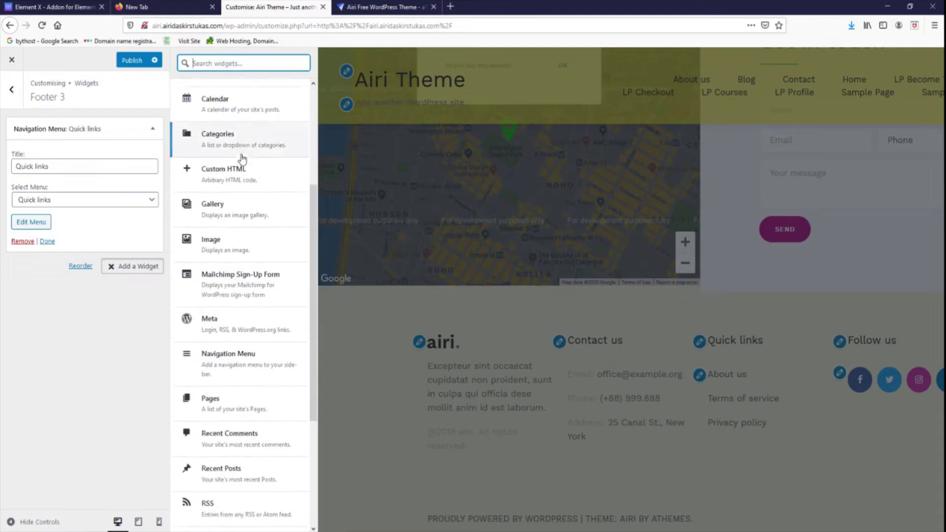
click(233, 322)
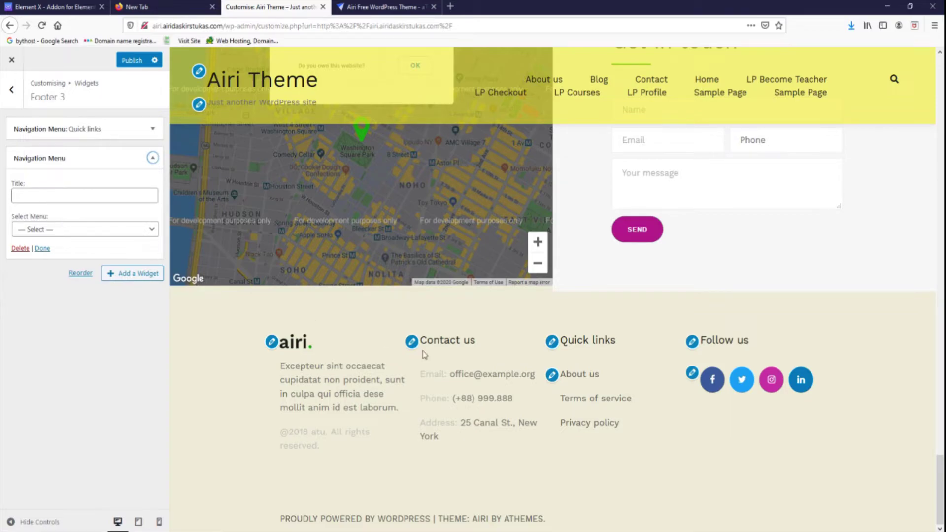
click(21, 248)
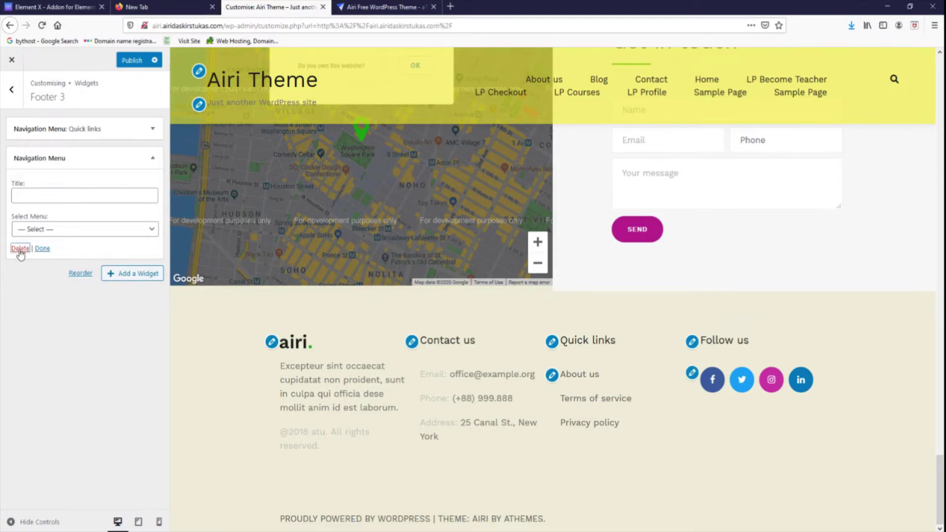
click(4, 99)
Keep Social as the menu for Footer 4's Follow us widget, then open the Social menu's items
click(78, 265)
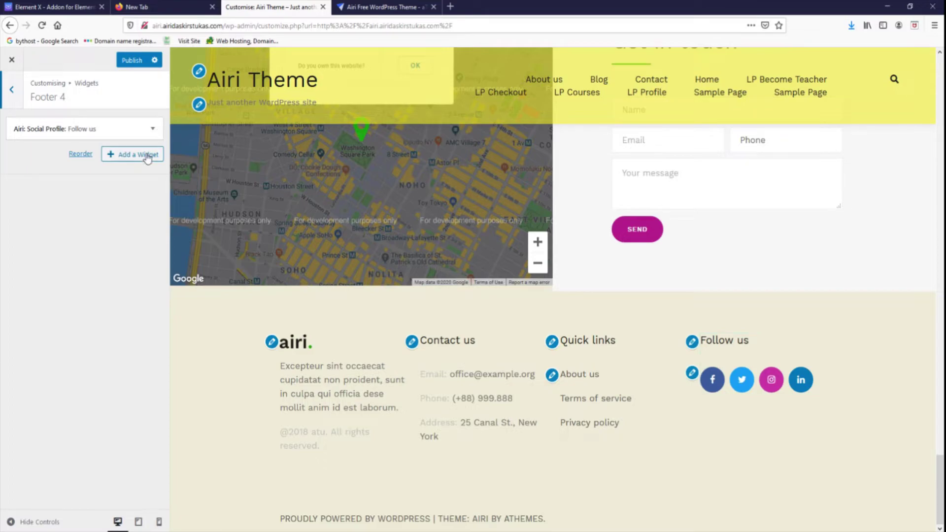
click(152, 133)
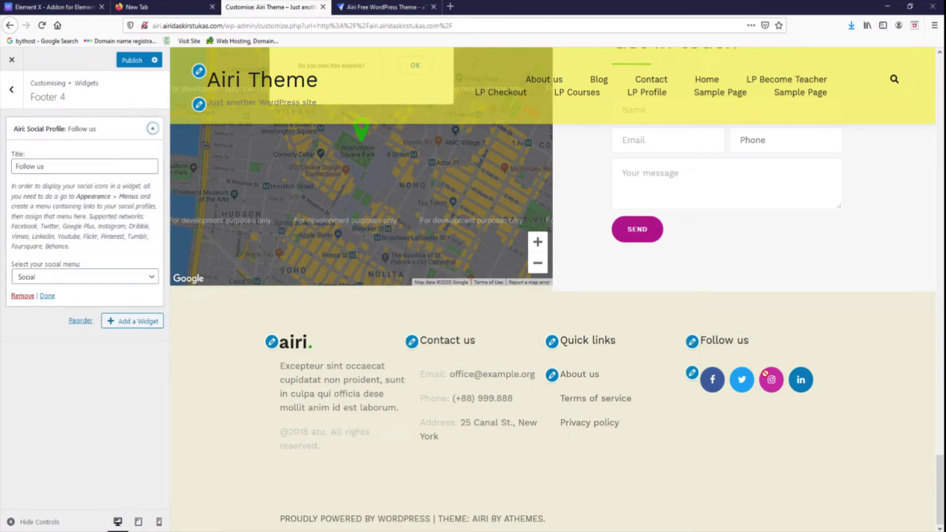
click(107, 277)
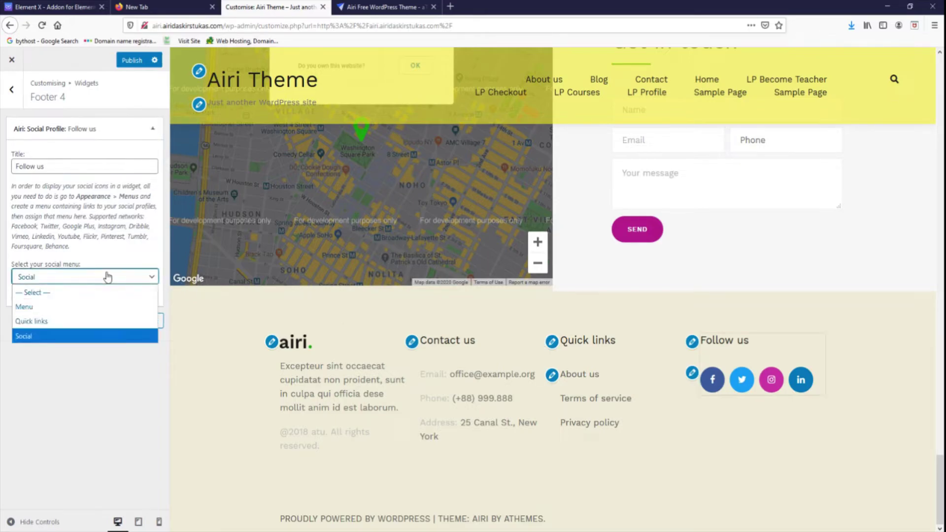
click(80, 338)
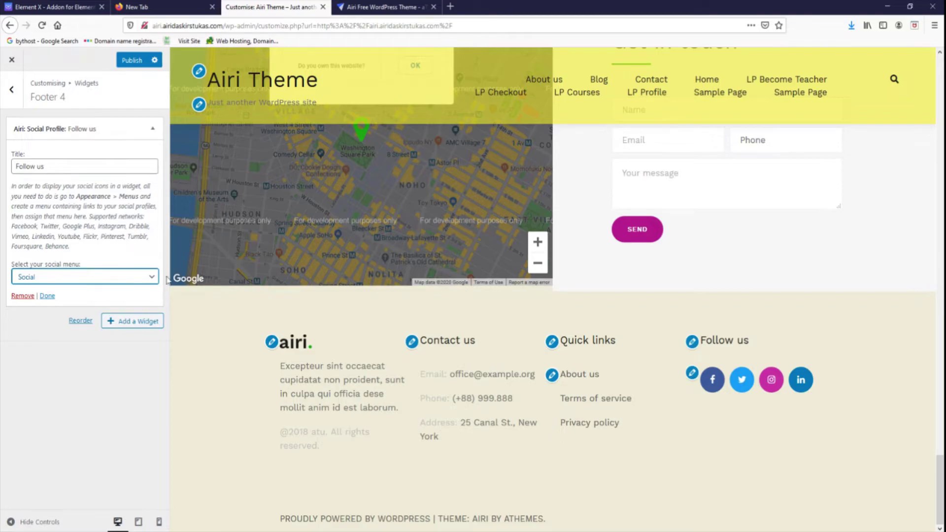
click(19, 104)
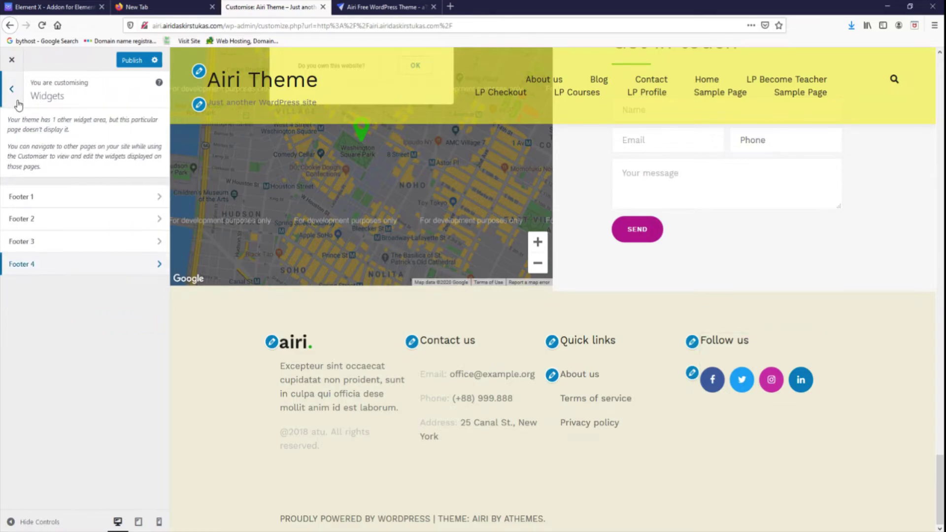
click(18, 104)
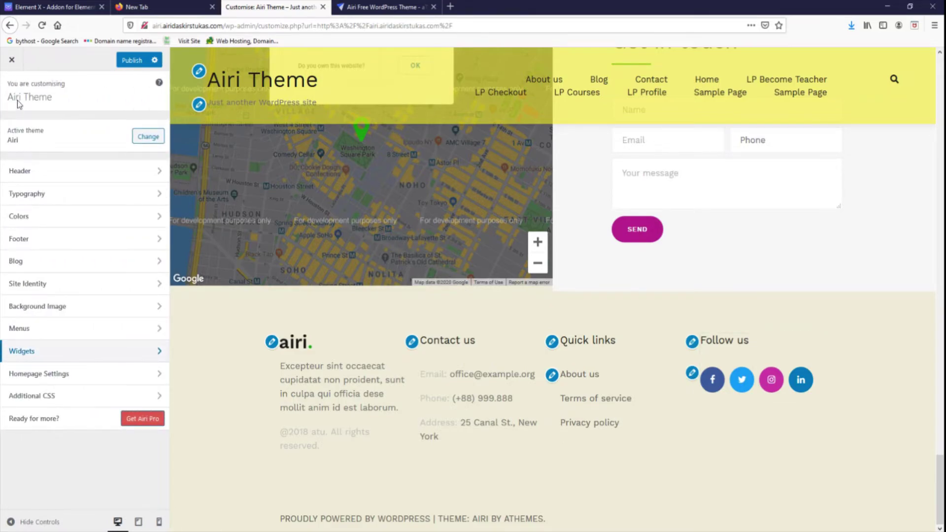
click(87, 329)
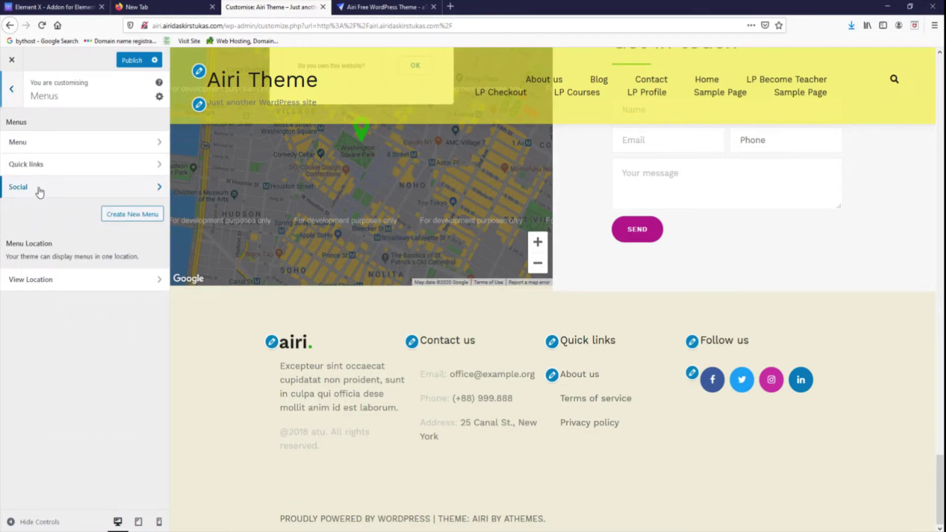
click(39, 191)
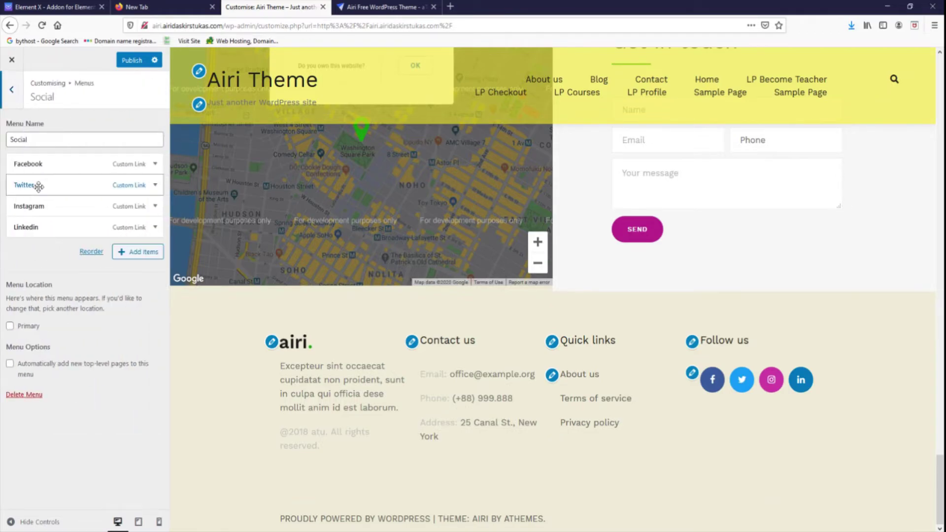
Verify the static homepage is Home with Blog as posts page, and preview the Blog page
click(13, 93)
click(13, 93)
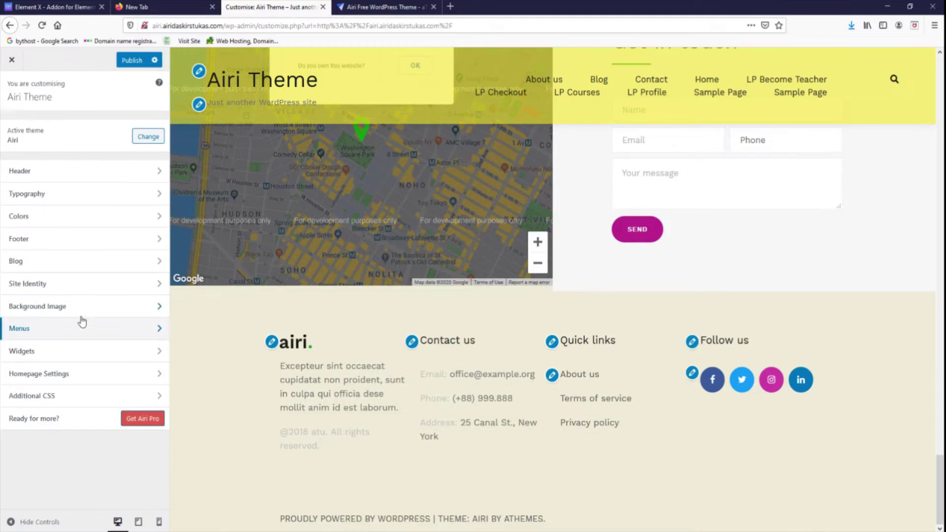
click(151, 374)
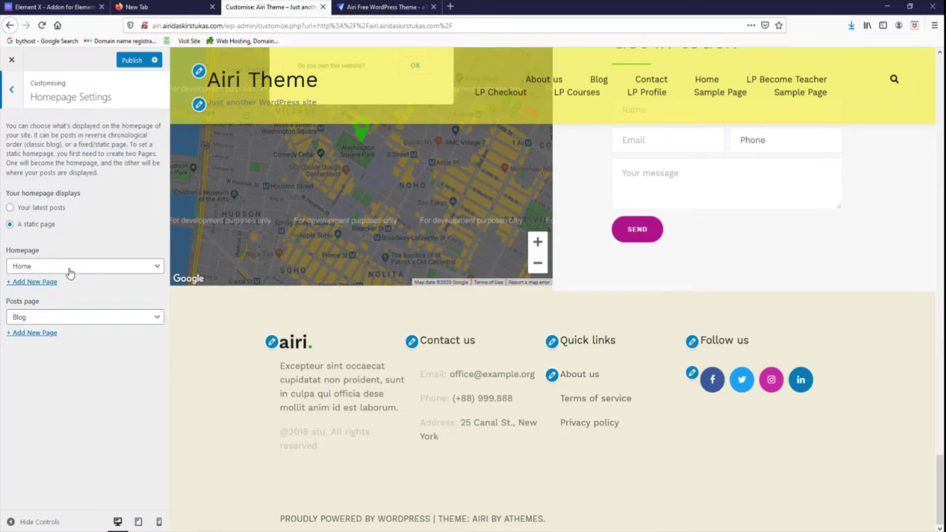
scroll(281, 247, up, 15)
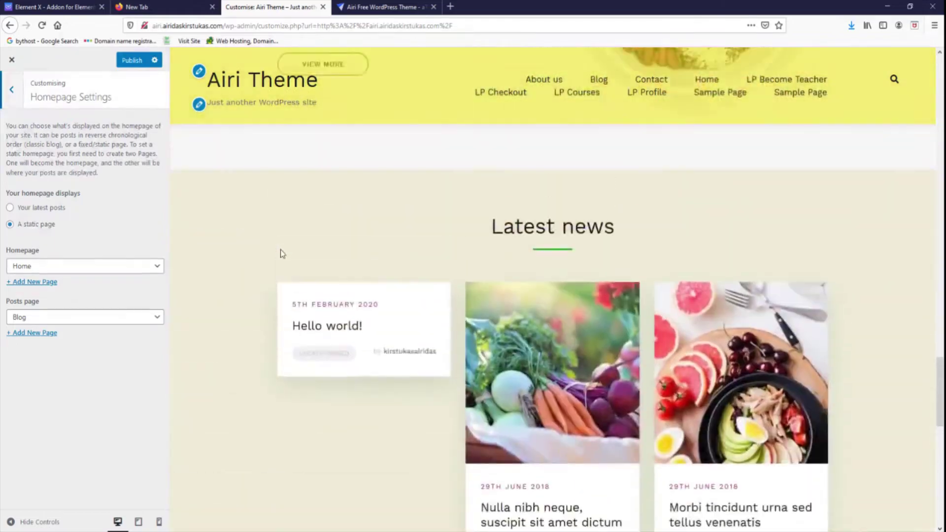
scroll(275, 265, up, 8)
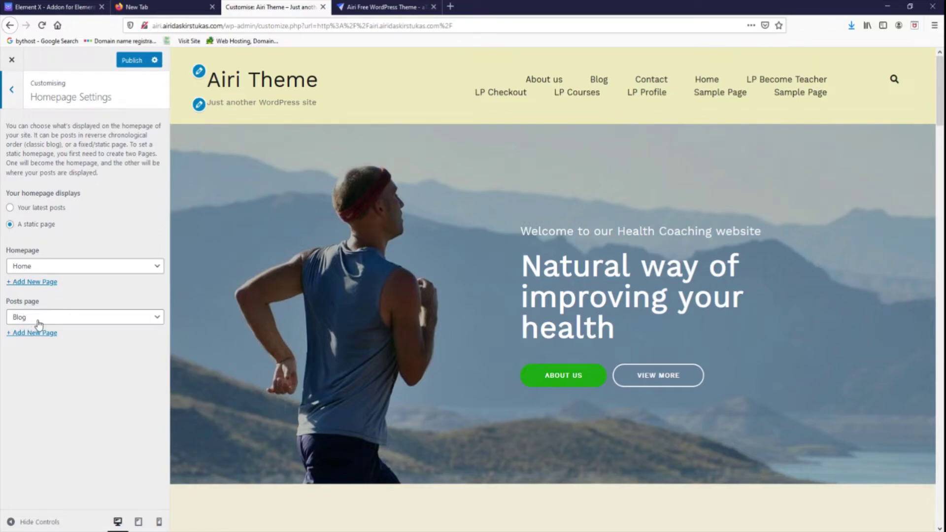
click(598, 80)
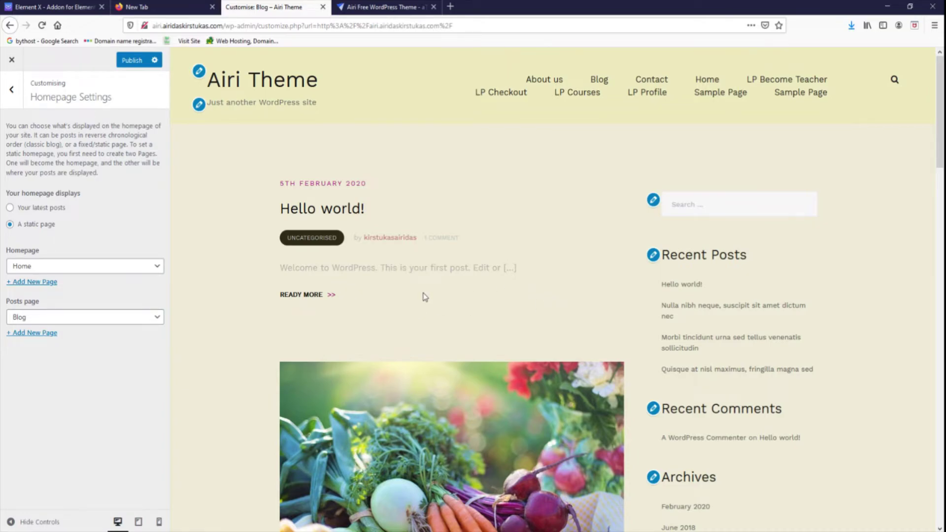
scroll(425, 296, down, 5)
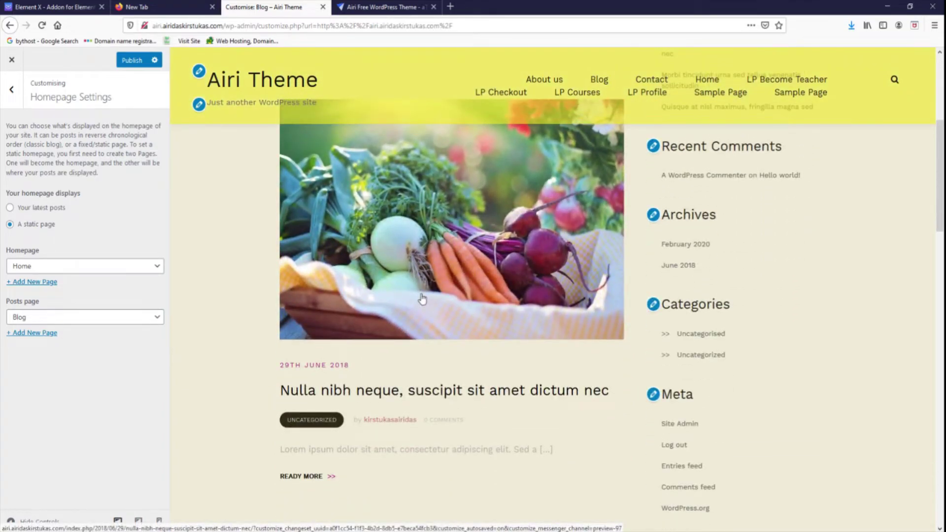
click(12, 91)
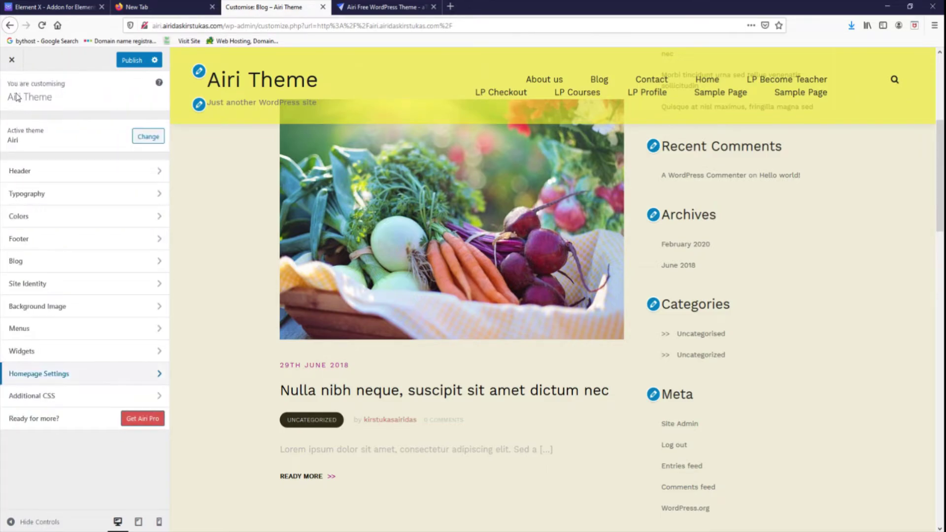
Look through the theme's Additional CSS code, then return to the Customizer sections
click(96, 394)
scroll(81, 155, down, 10)
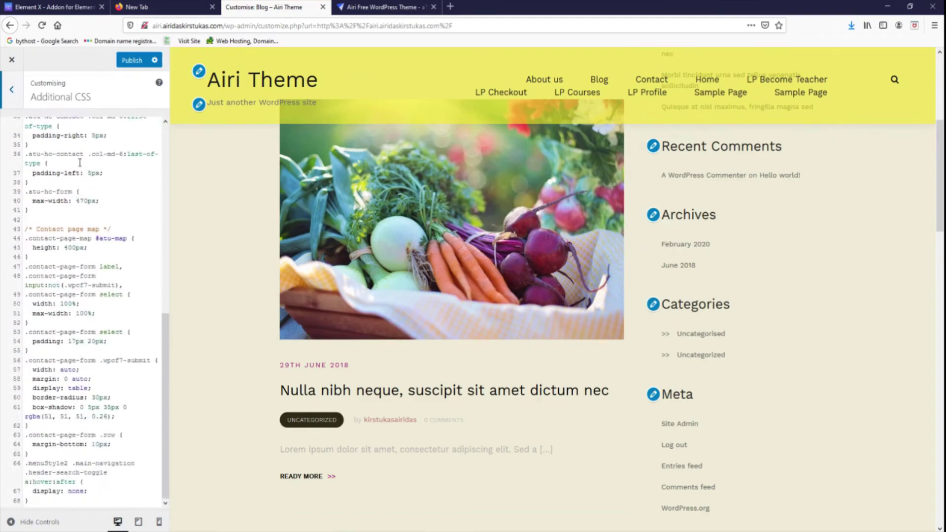
click(13, 90)
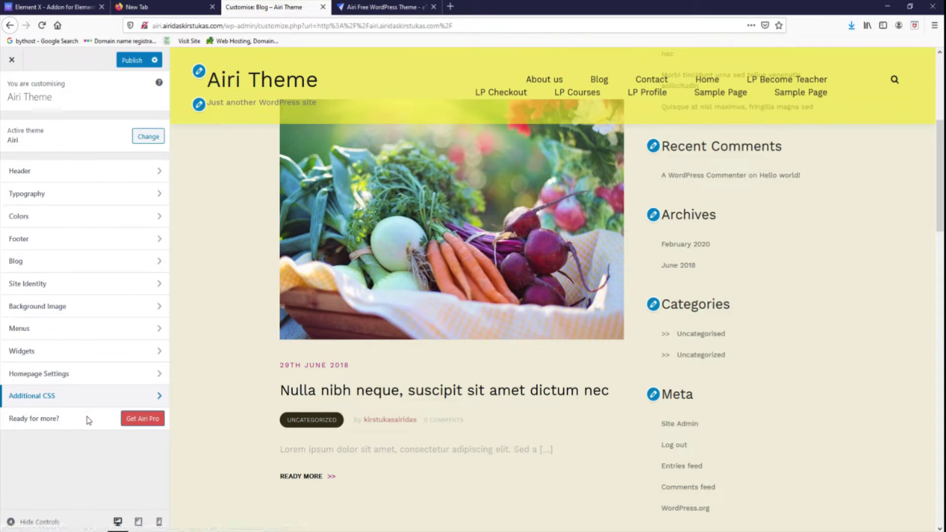
Open the Get Airi Pro upgrade offer from the bottom of the Customizer
scroll(337, 346, down, 8)
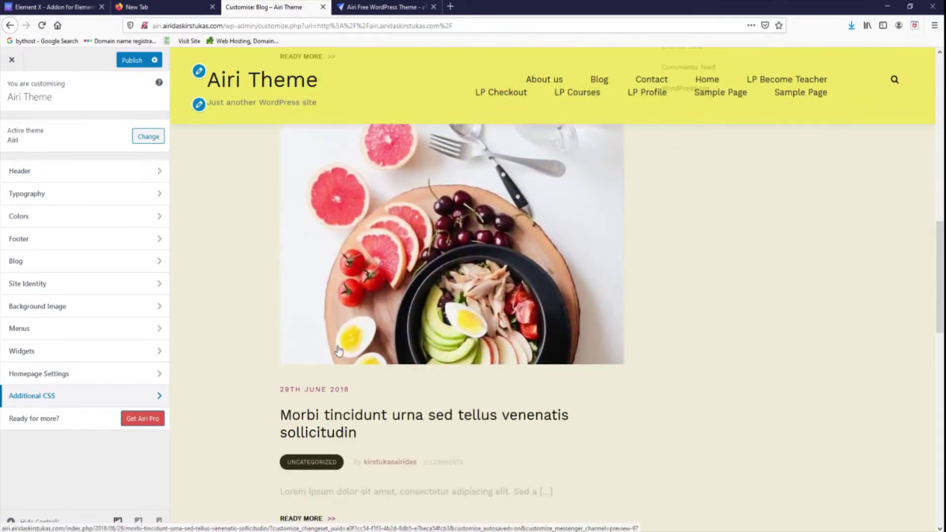
scroll(326, 300, down, 7)
scroll(321, 296, down, 8)
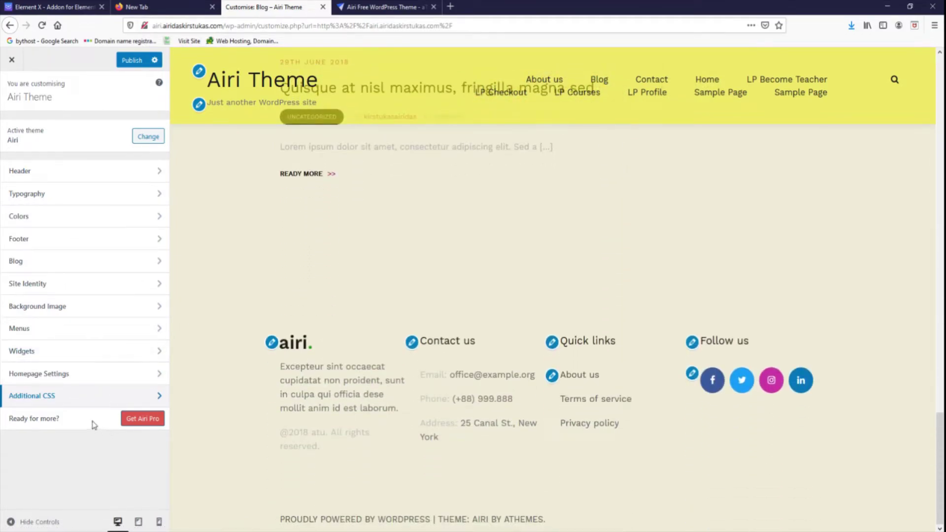
click(126, 420)
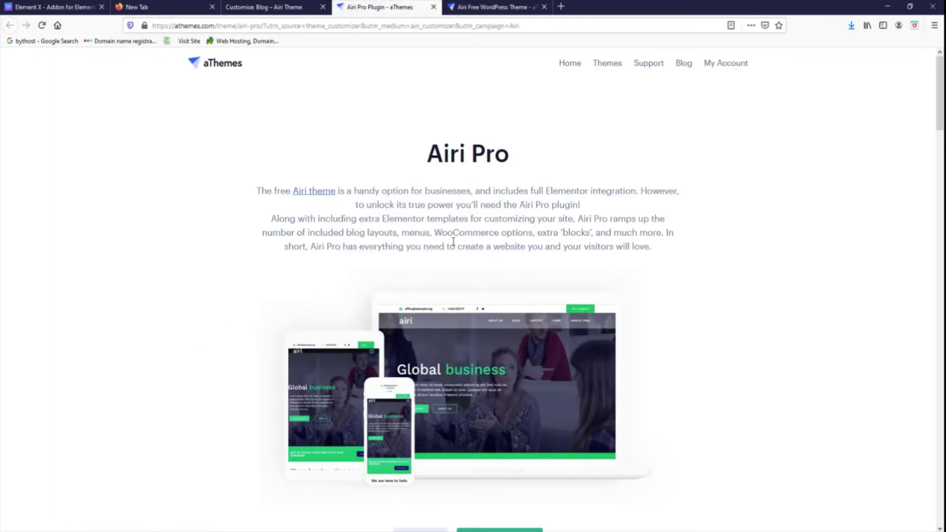
Read the Airi Pro Theme Features and Pricing Made Easy sections, then return to the Customise tab
scroll(381, 263, down, 12)
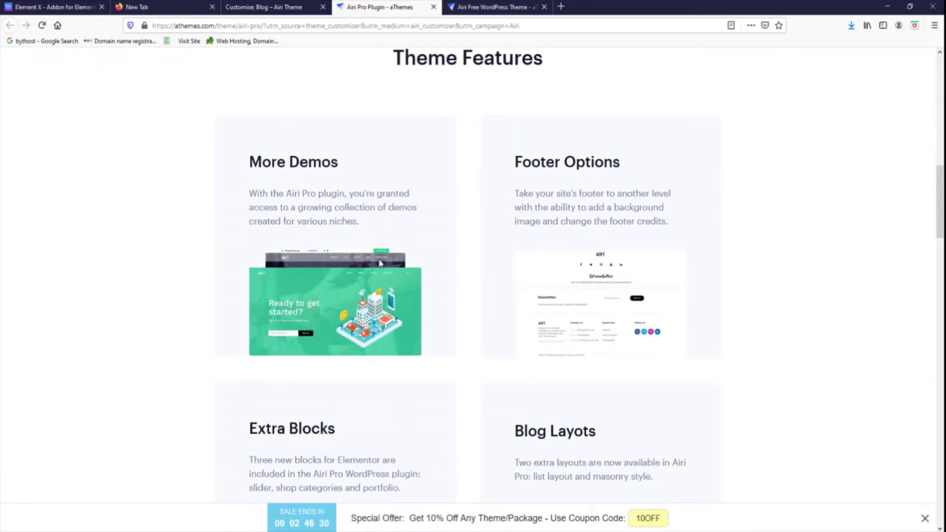
scroll(381, 263, down, 5)
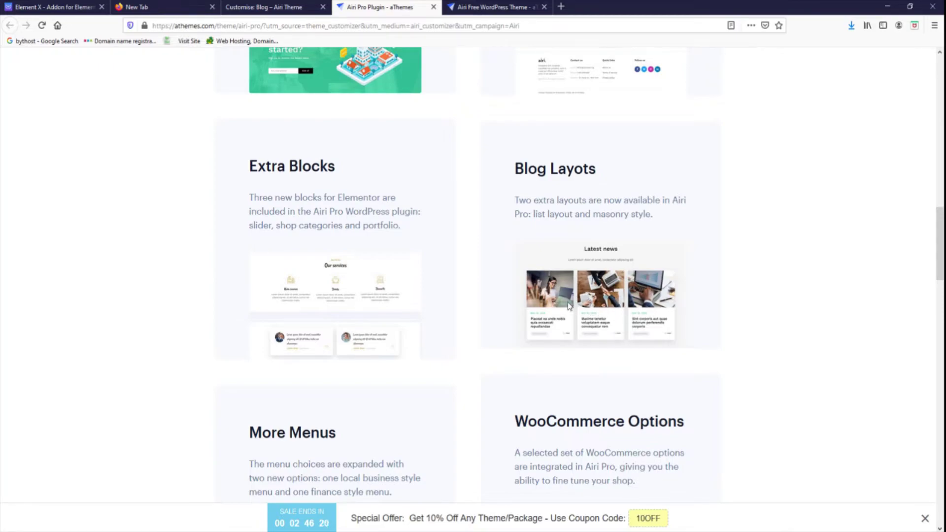
scroll(568, 305, down, 4)
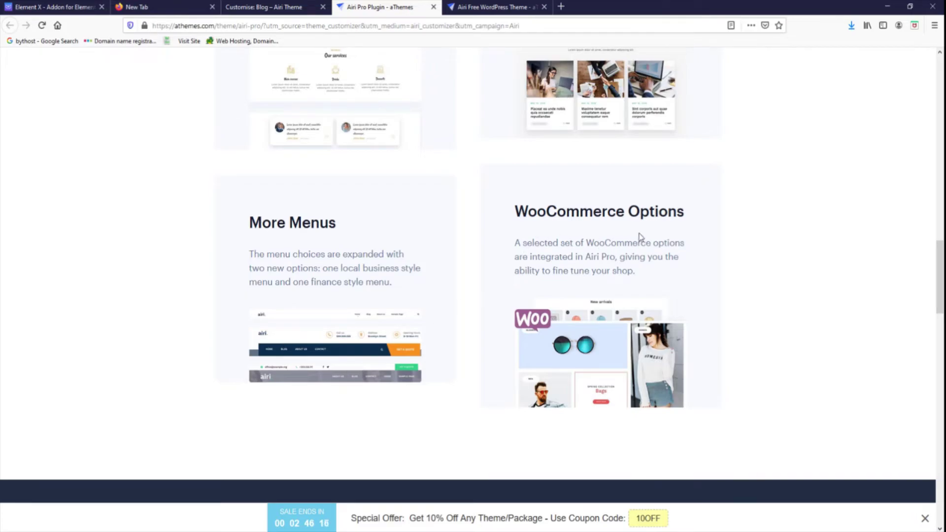
scroll(643, 240, down, 5)
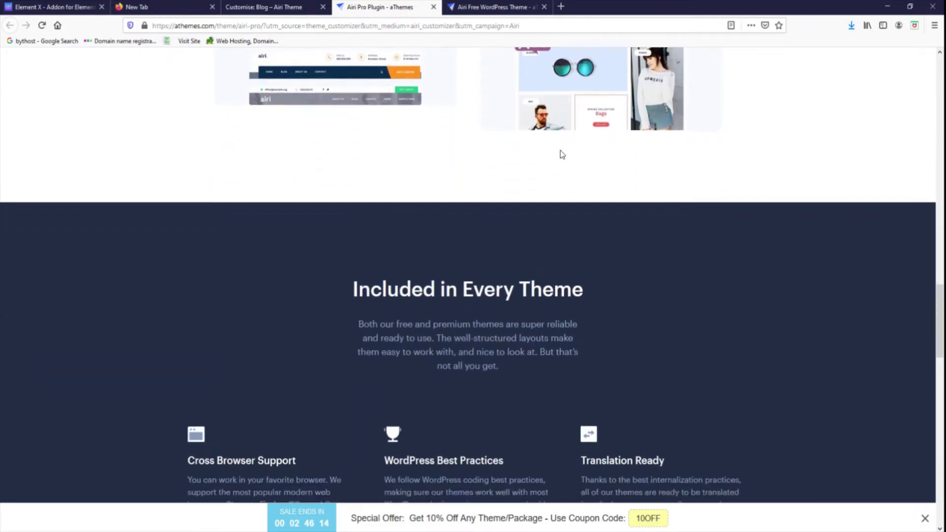
scroll(560, 150, down, 5)
scroll(561, 154, down, 8)
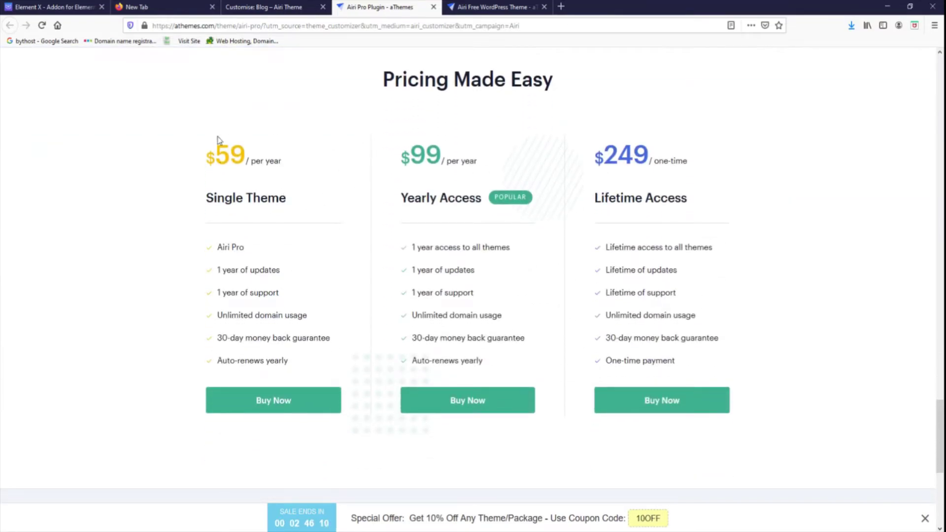
scroll(682, 182, down, 6)
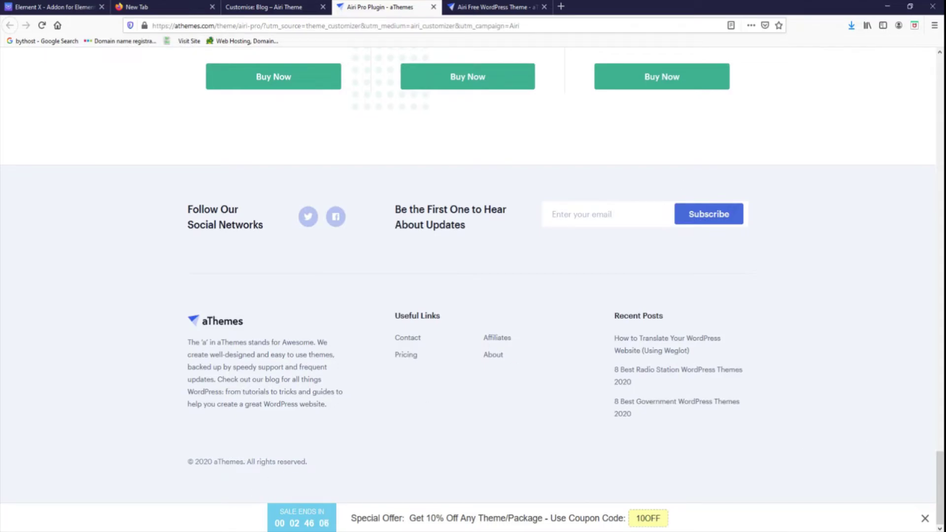
drag(940, 460, 935, 55)
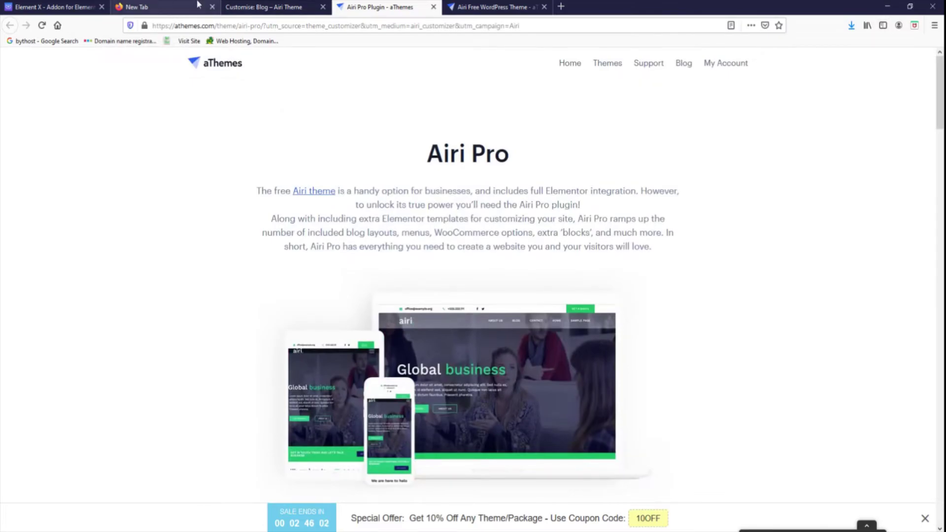
click(263, 9)
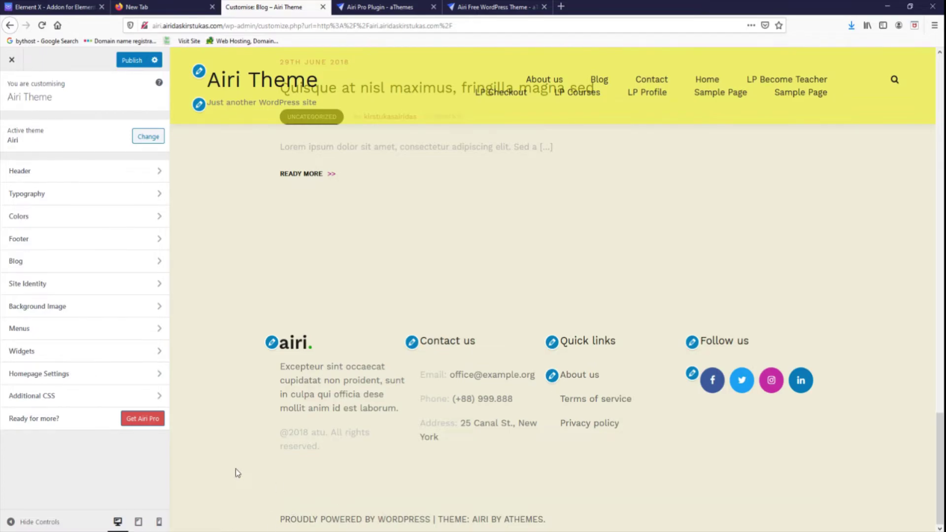
Show the Home page in the preview, publish the Customizer changes, and close the Customizer
scroll(235, 469, up, 15)
scroll(206, 347, up, 7)
scroll(206, 348, down, 15)
scroll(206, 347, up, 12)
scroll(206, 347, up, 4)
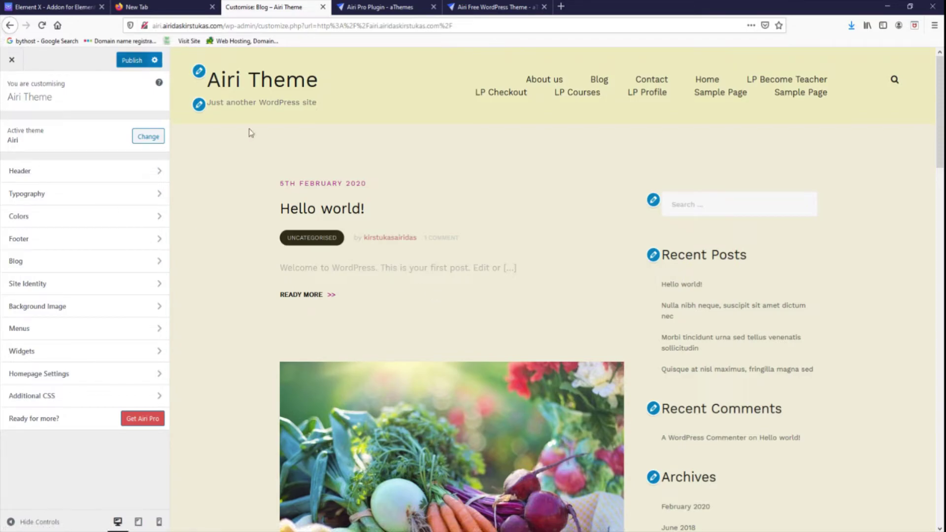
scroll(634, 328, down, 5)
scroll(634, 328, up, 5)
click(256, 85)
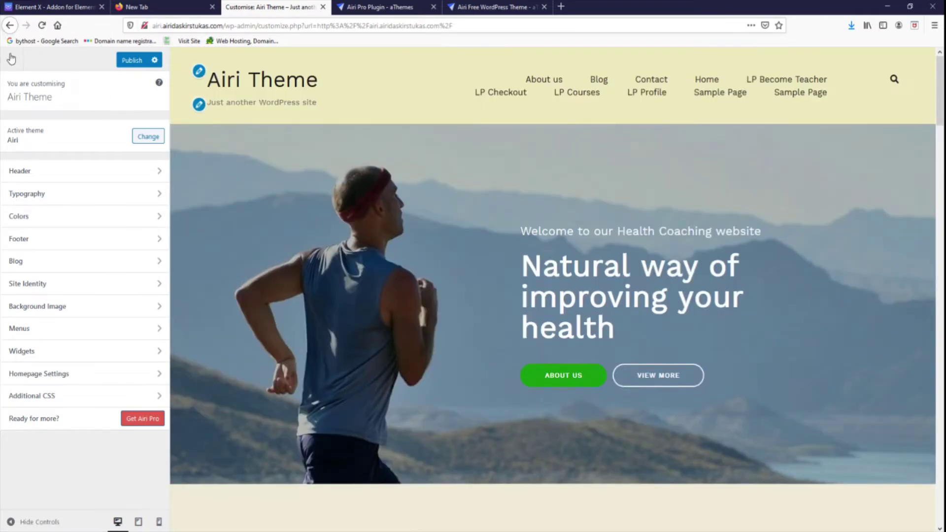
click(132, 61)
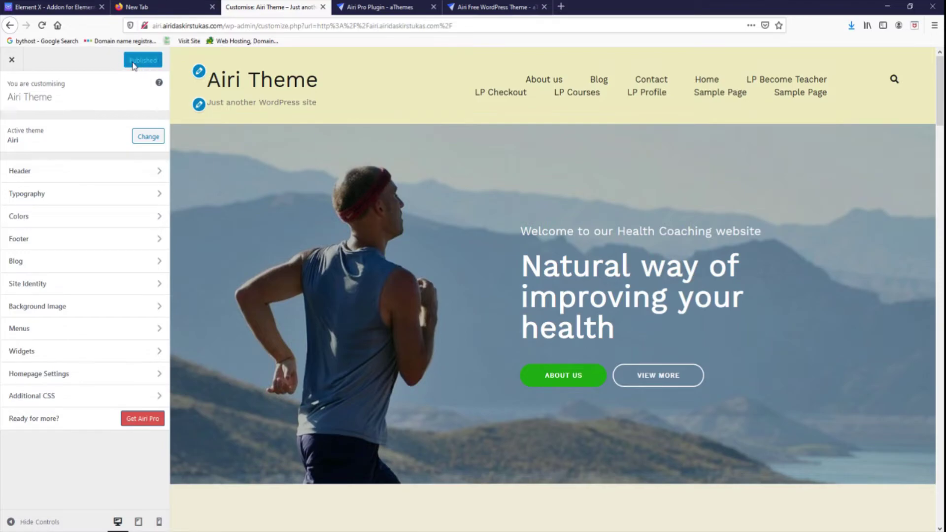
click(11, 61)
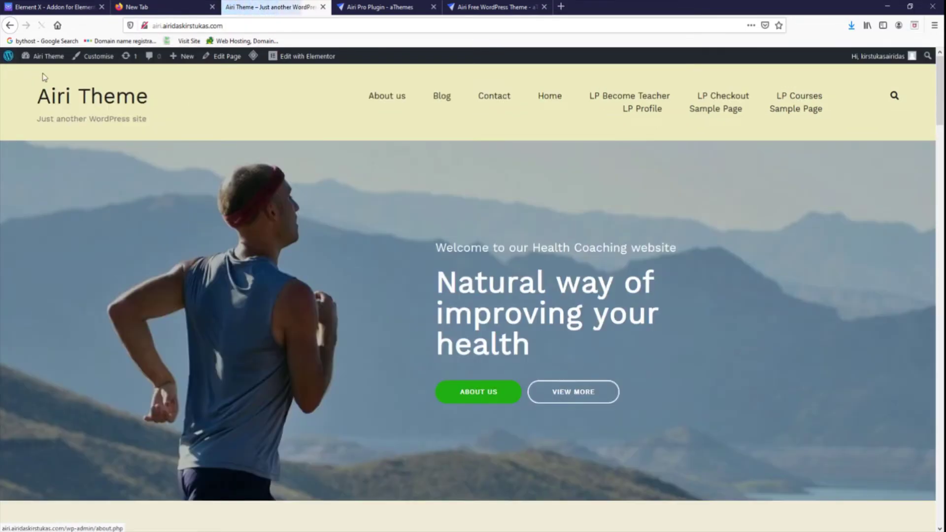
Go from the live home page to the admin Dashboard through the Airi Theme admin-bar menu
scroll(548, 320, down, 20)
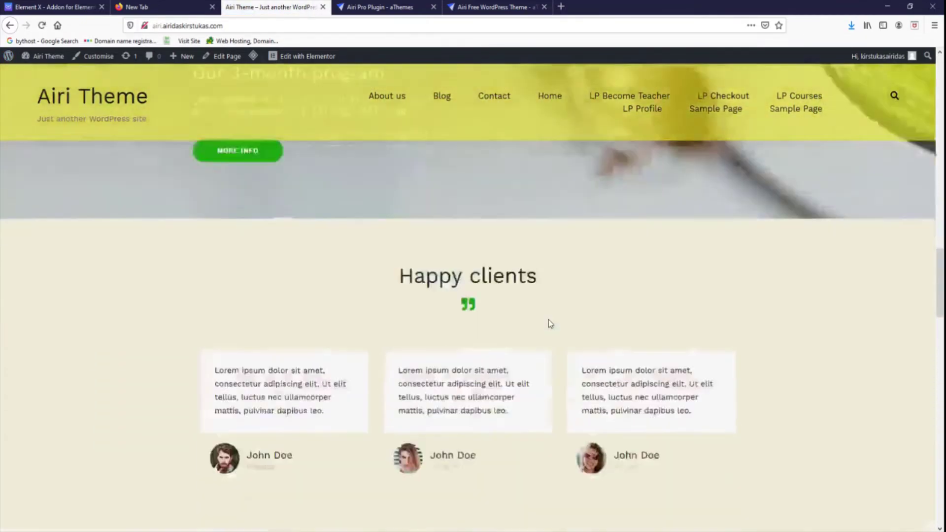
scroll(550, 323, down, 10)
scroll(550, 318, up, 15)
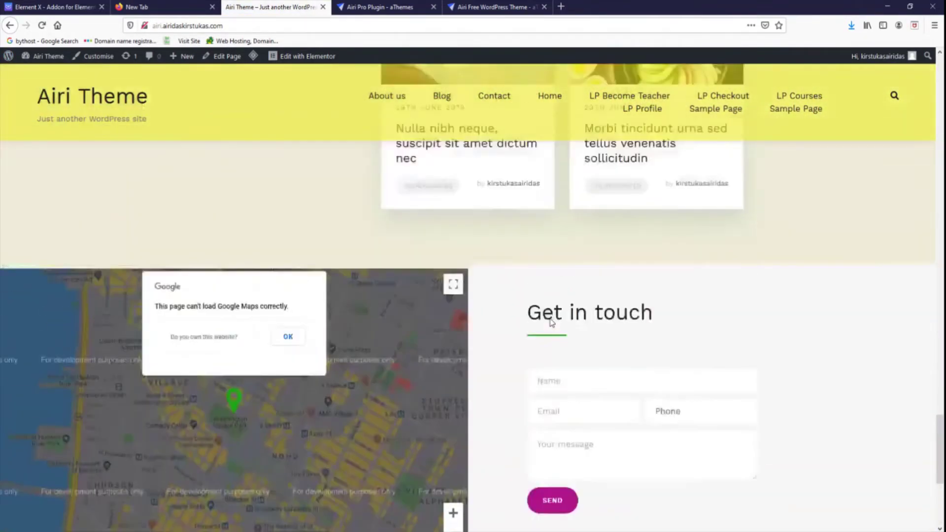
scroll(550, 321, up, 20)
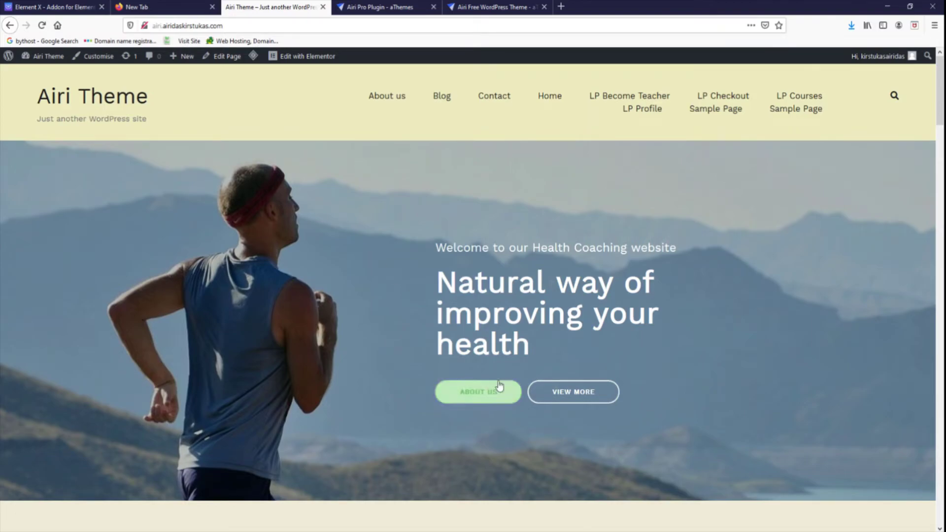
scroll(502, 362, down, 10)
scroll(502, 360, down, 20)
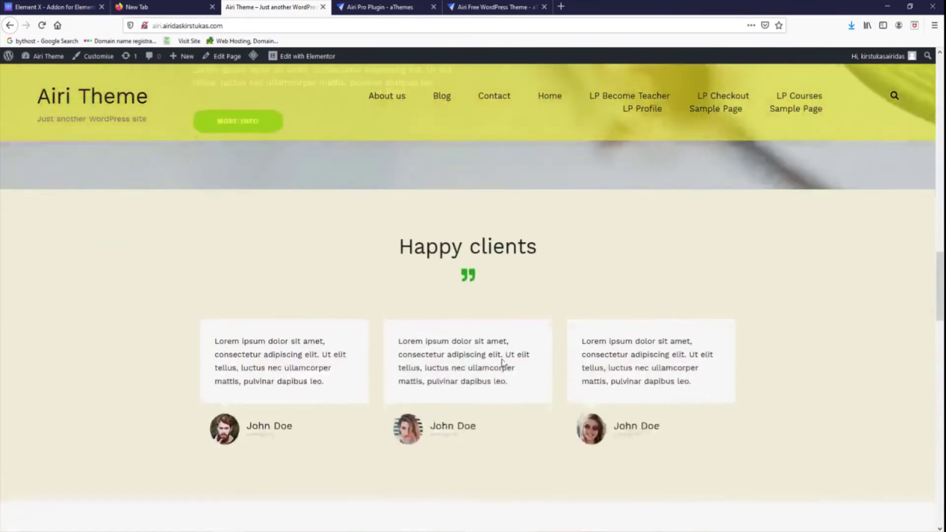
scroll(501, 365, down, 3)
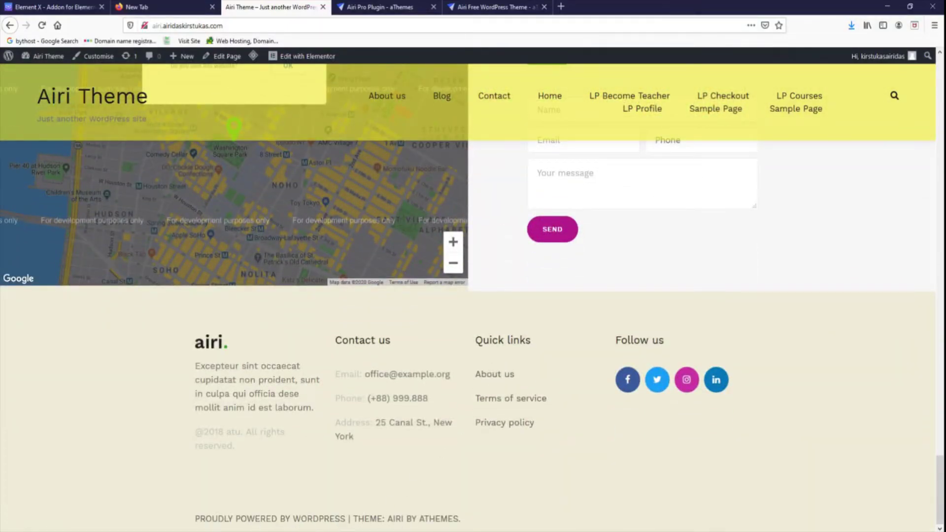
mouse_move(40, 58)
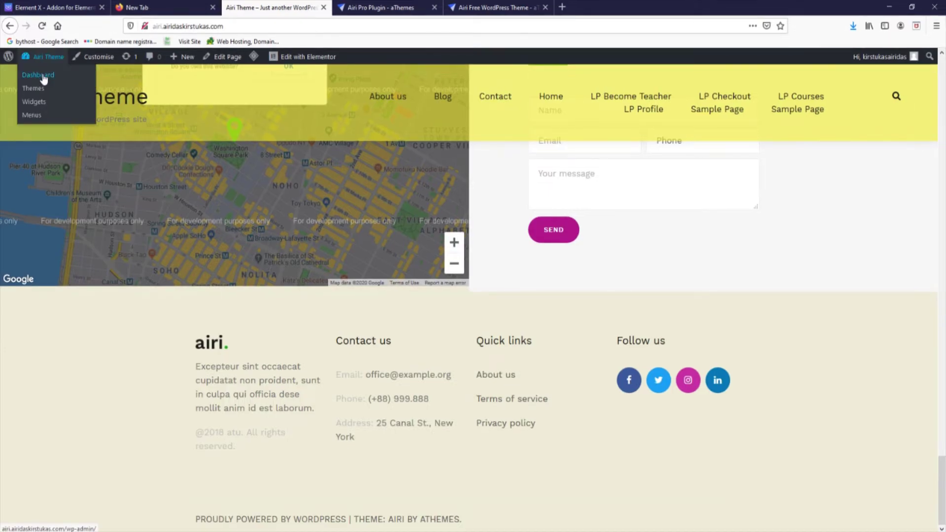
click(44, 79)
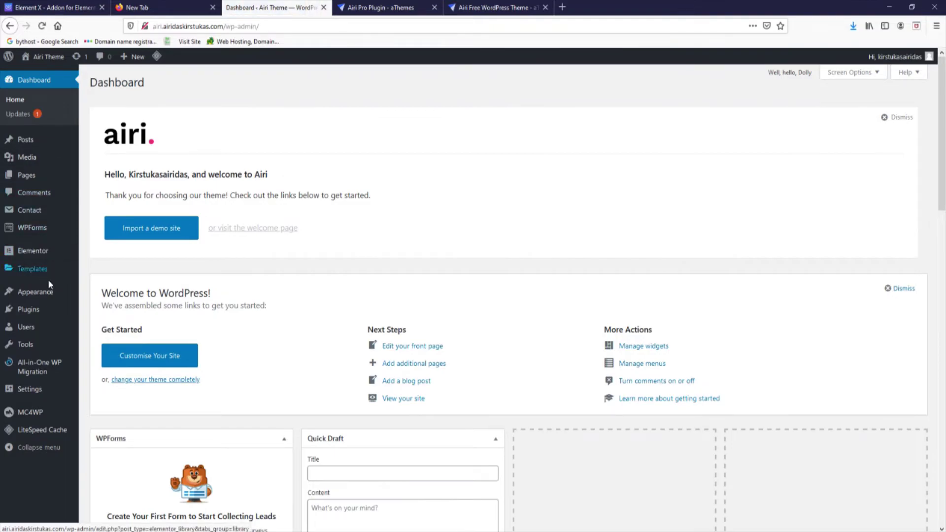
Open inc/template-functions.php of the Airi theme in Appearance > Theme Editor
mouse_move(53, 298)
click(115, 399)
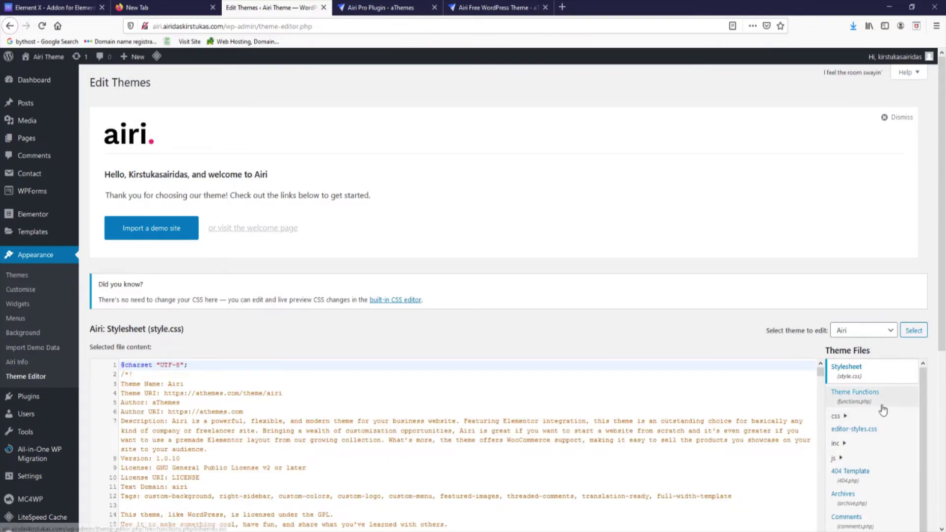
scroll(875, 389, down, 3)
scroll(875, 391, up, 2)
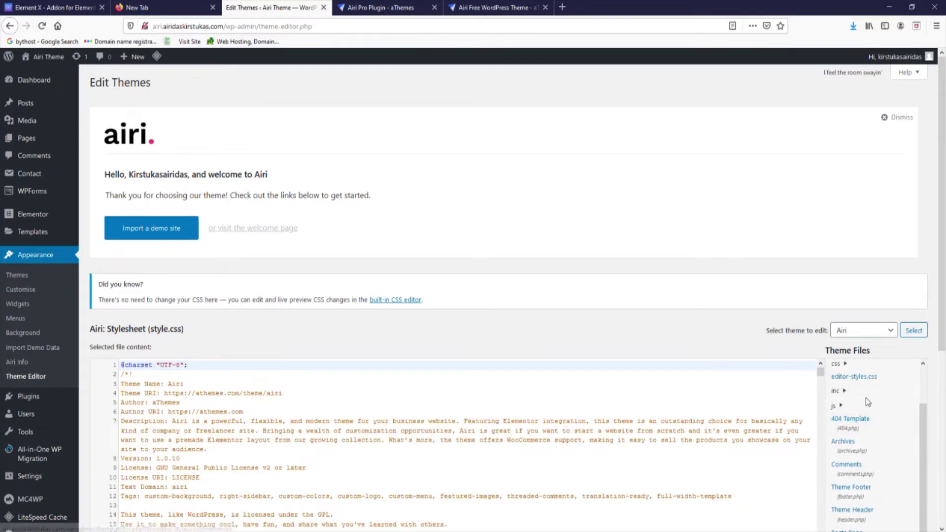
click(838, 394)
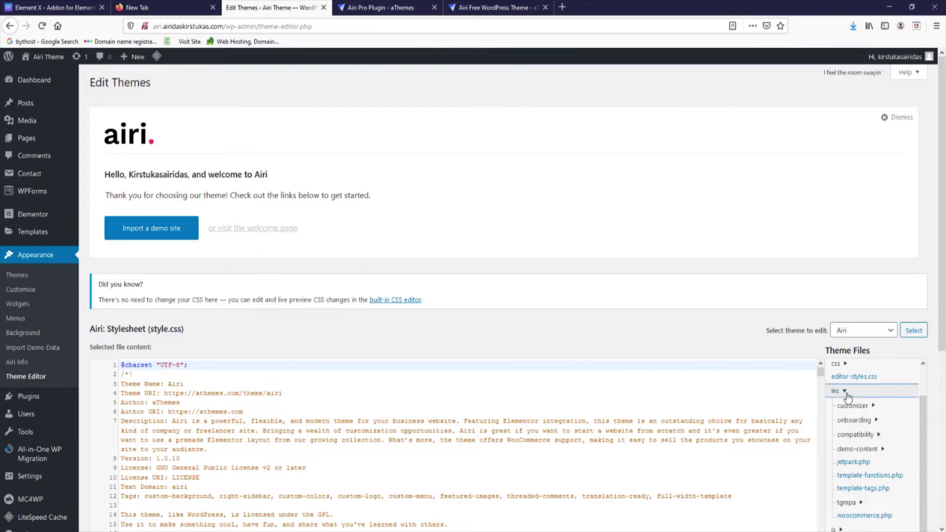
click(870, 476)
Replace the 'Proudly powered by WordPress' credit with the pasted 2020 copyright notice
scroll(706, 368, down, 10)
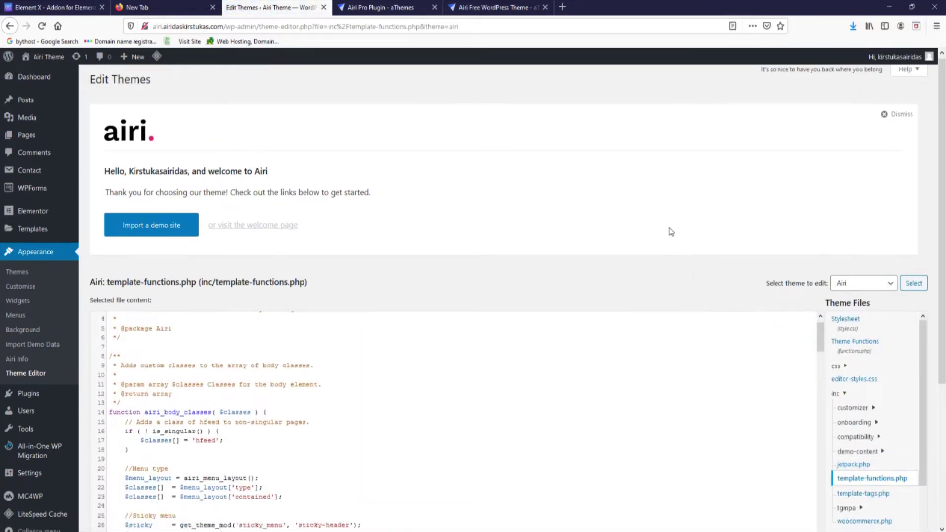
scroll(463, 244, down, 20)
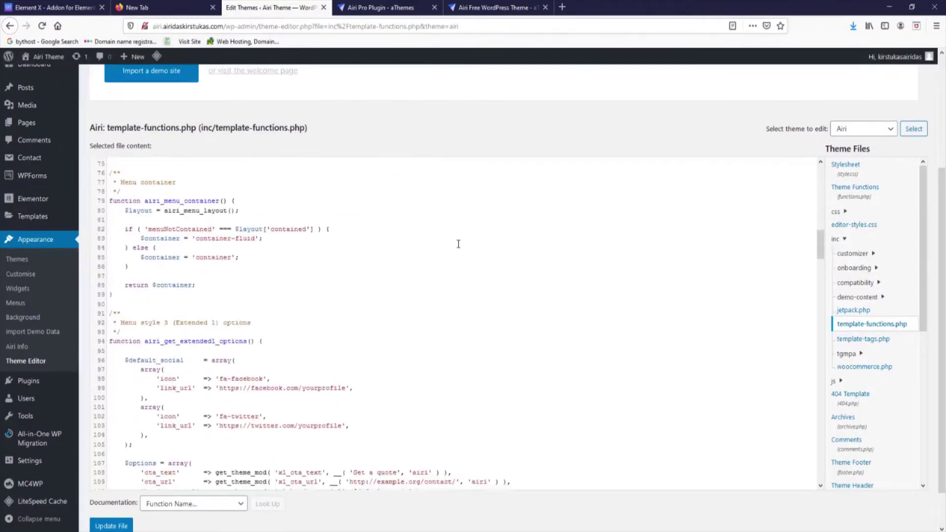
scroll(459, 244, down, 15)
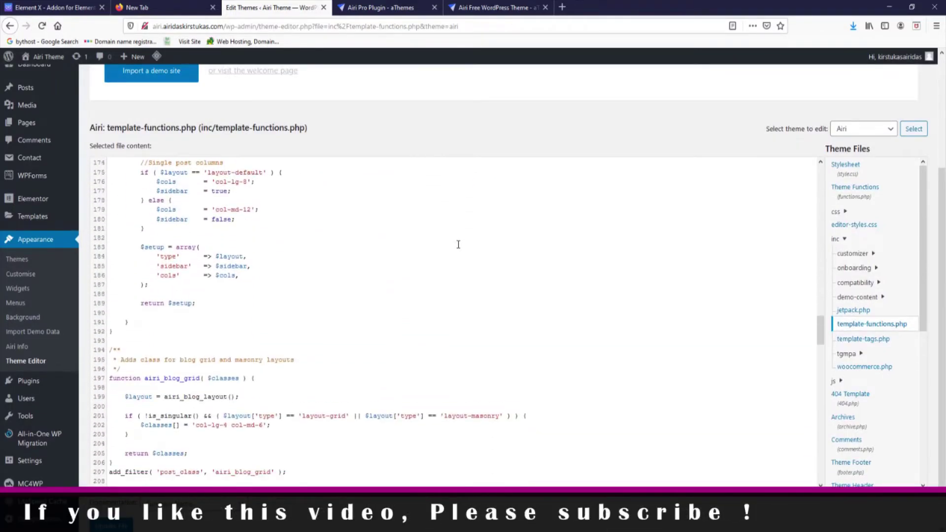
scroll(458, 245, down, 5)
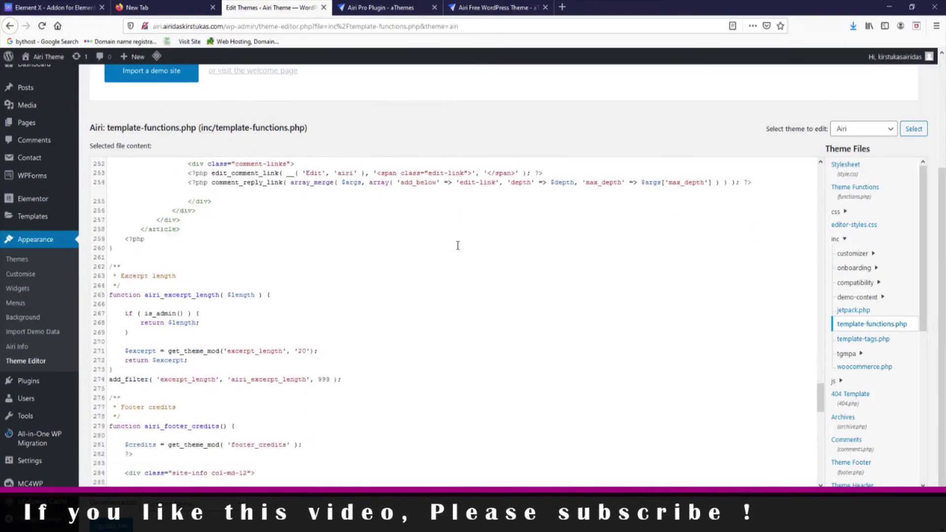
scroll(457, 246, down, 3)
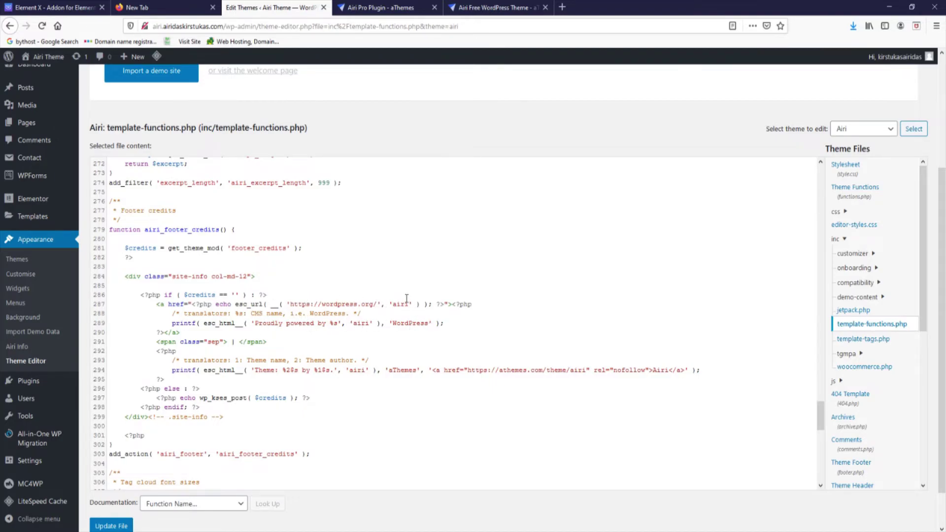
drag(290, 304, 376, 306)
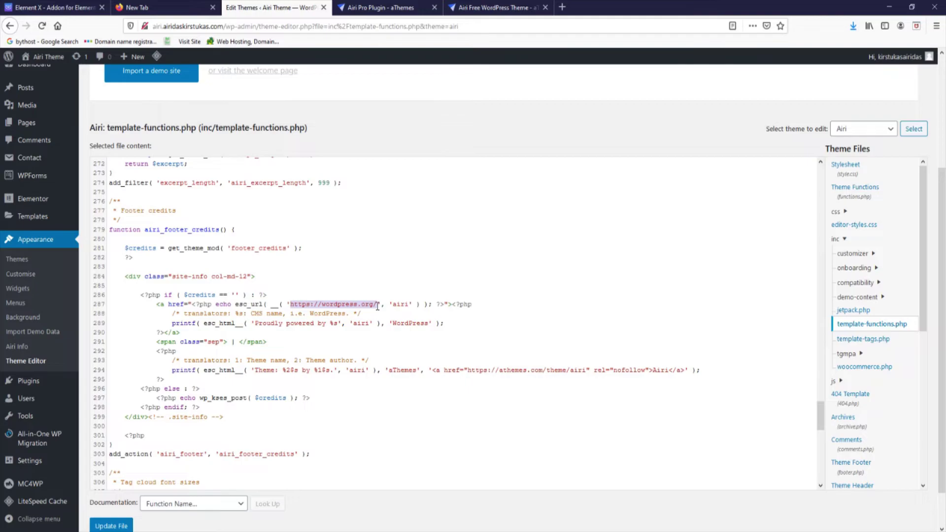
key(Delete)
drag(322, 305, 309, 307)
key(Delete)
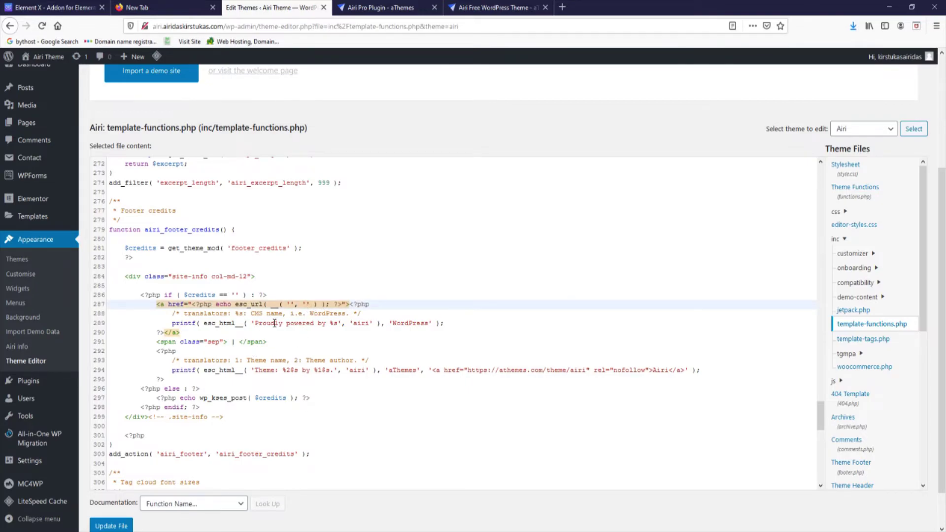
drag(374, 324, 351, 323)
click(358, 324)
double_click(365, 324)
key(Delete)
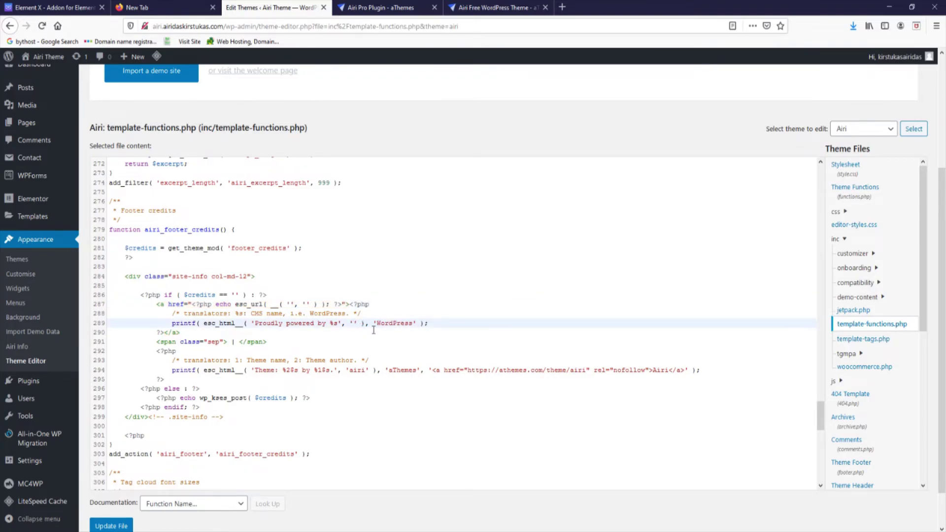
drag(413, 324, 378, 324)
key(Delete)
drag(338, 324, 259, 323)
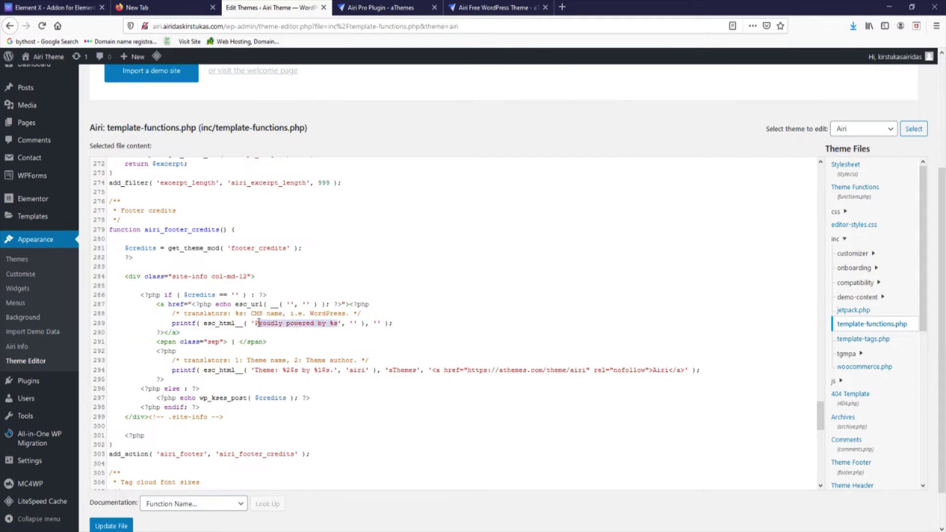
key(Delete)
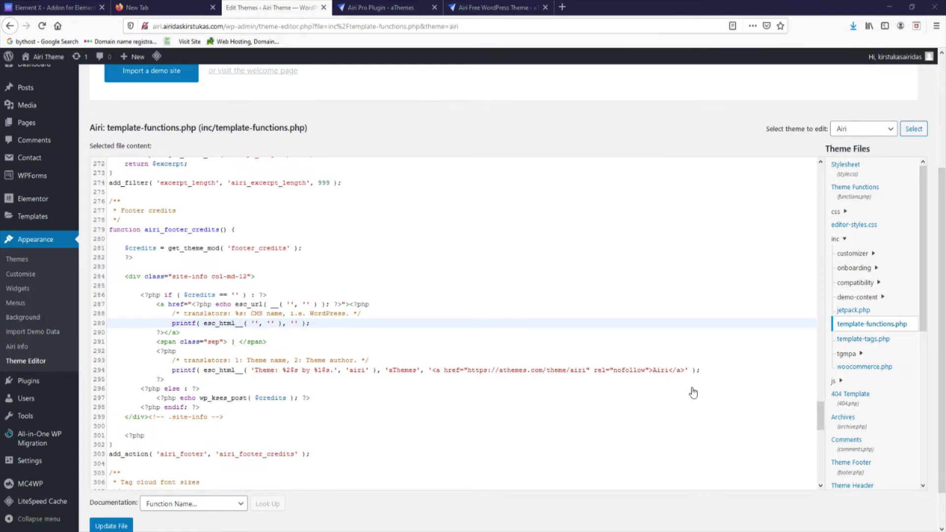
click(255, 323)
text(Copyright © 2020 Airidas Kirstukas)
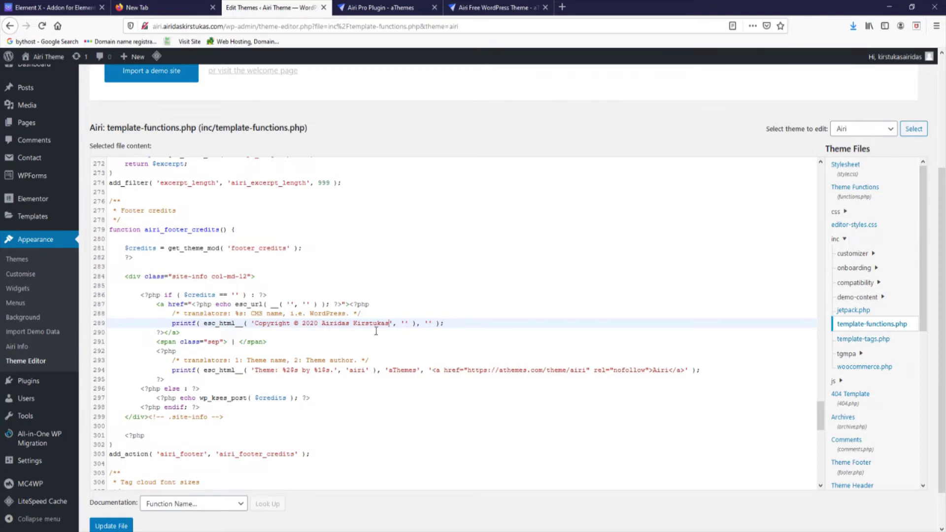
Replace the Airi theme by aThemes attribution and link with 'Terms and Conditions'
scroll(231, 344, down, 3)
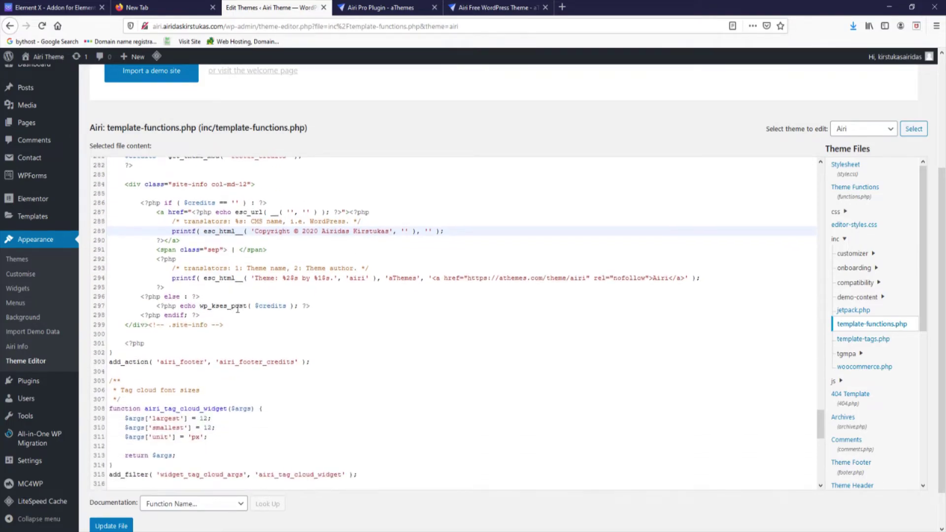
drag(255, 275, 335, 282)
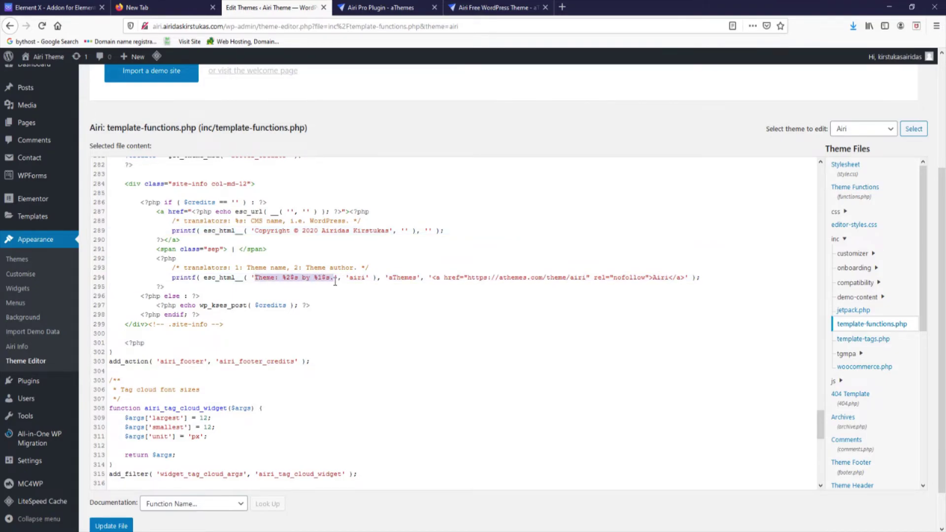
key(BackSpace)
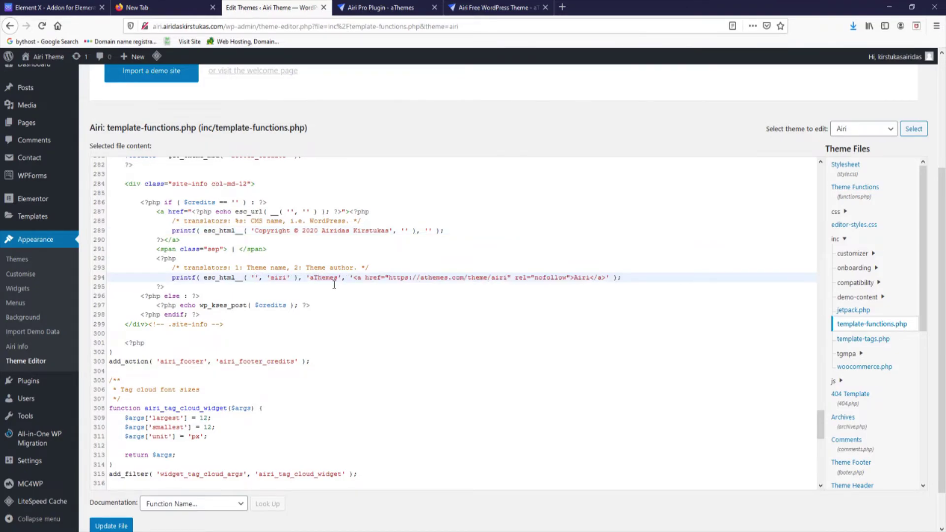
double_click(273, 279)
key(BackSpace)
drag(323, 279, 295, 281)
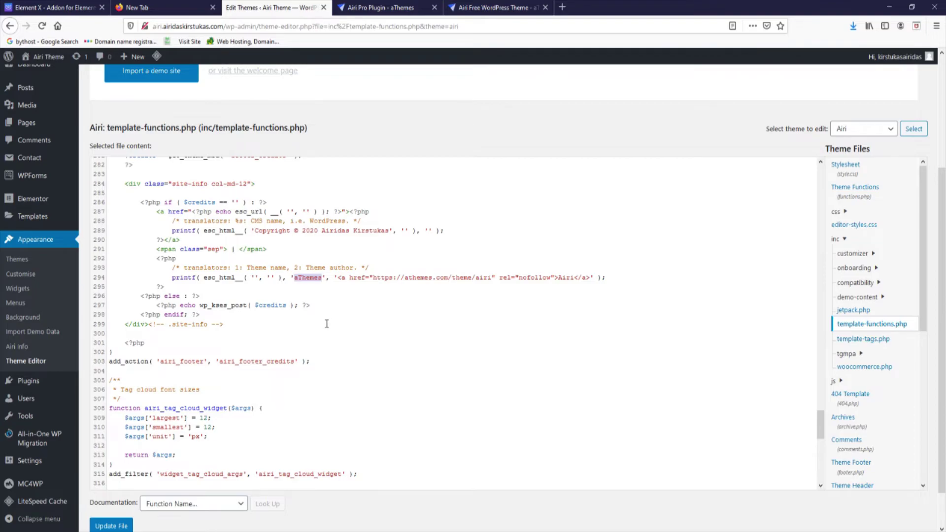
key(BackSpace)
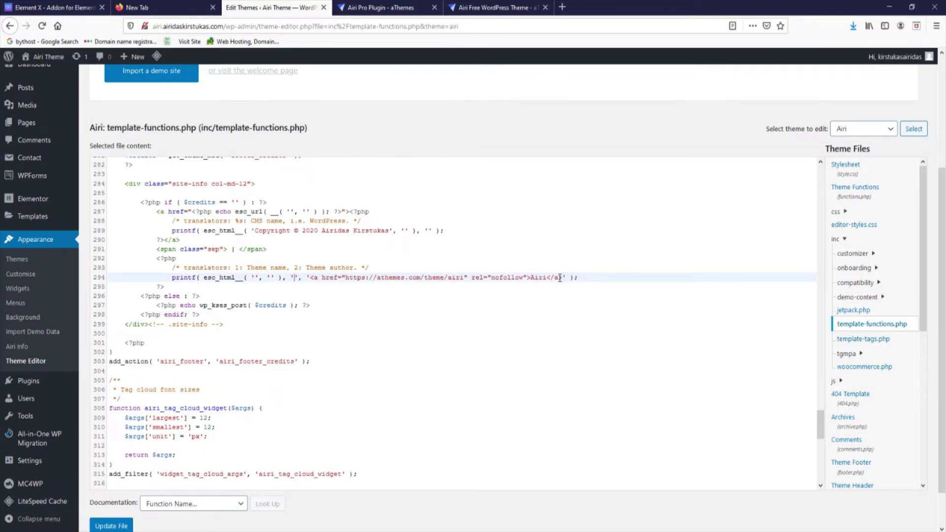
drag(563, 280, 494, 289)
drag(384, 288, 314, 280)
key(BackSpace)
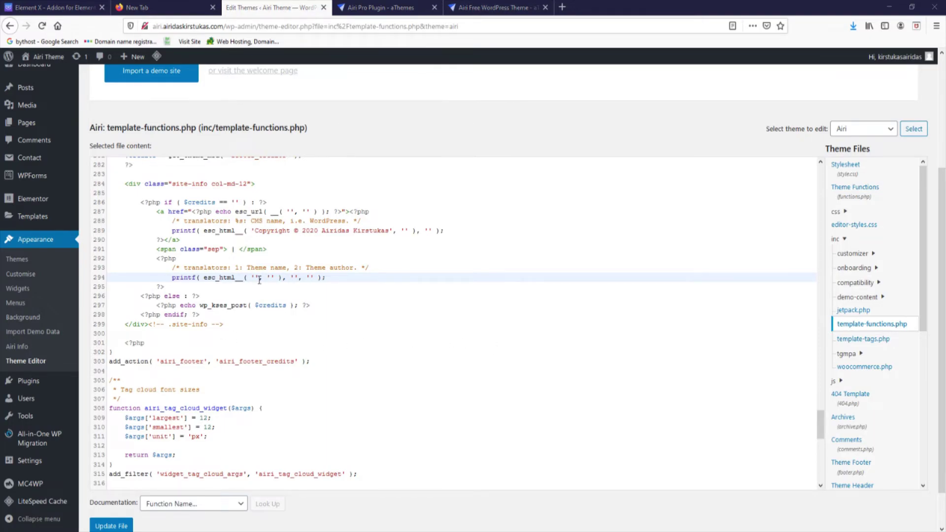
text(Terms and Conditions)
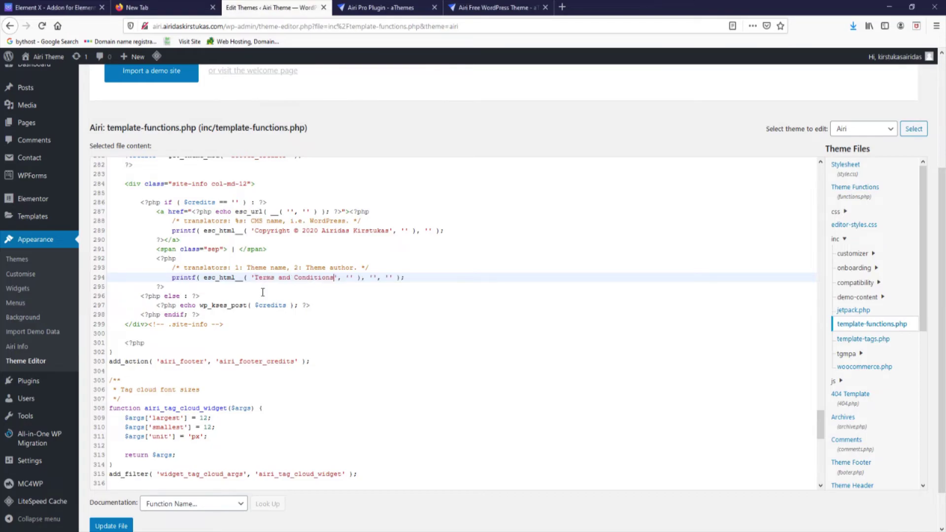
Save the edited template-functions.php with Update File
click(118, 522)
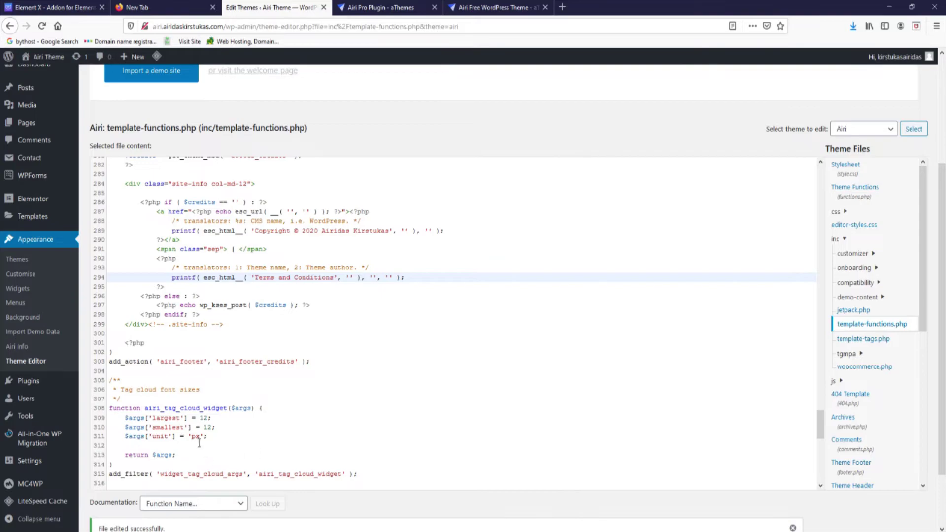
scroll(200, 444, down, 5)
scroll(200, 434, up, 9)
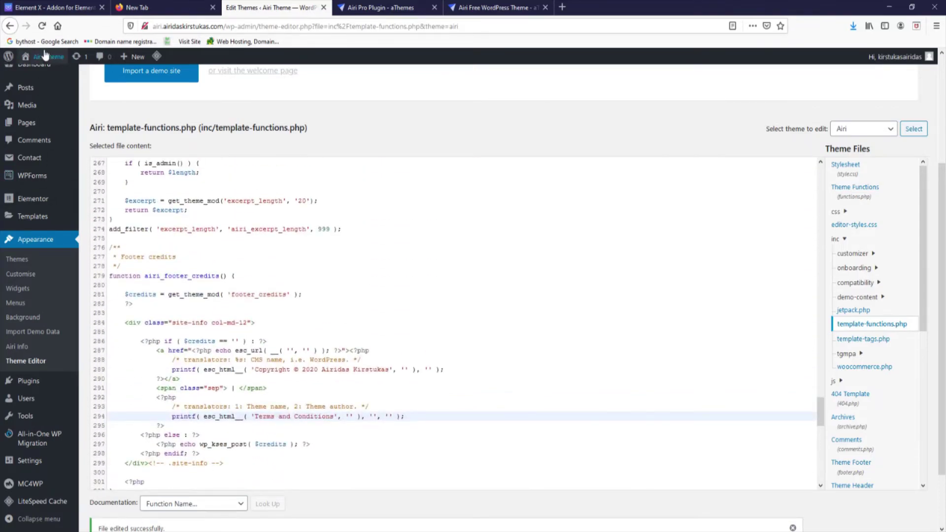
mouse_move(42, 55)
click(42, 78)
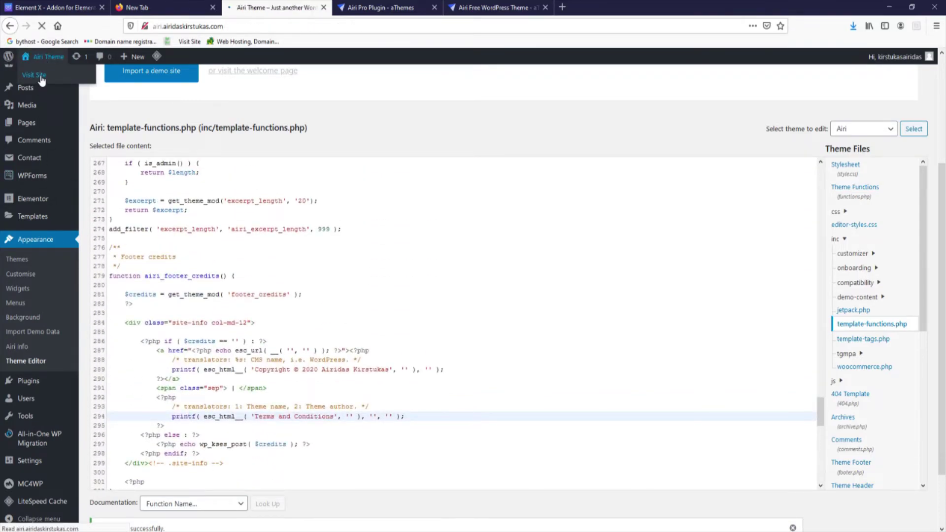
scroll(434, 285, down, 5)
scroll(434, 287, down, 15)
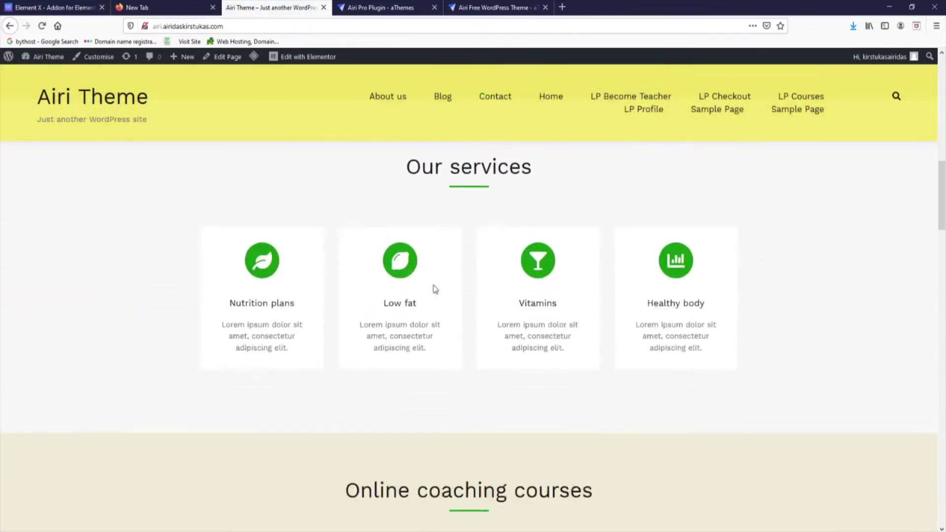
scroll(434, 290, down, 10)
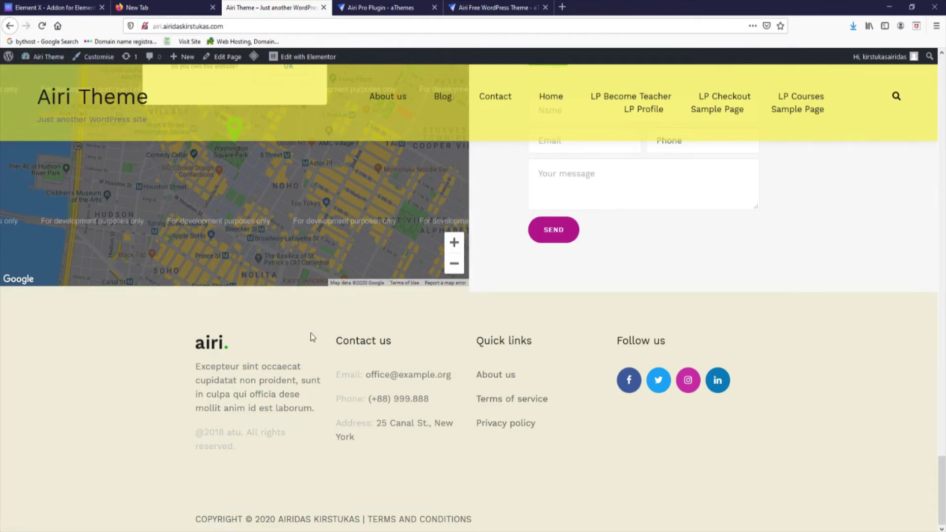
scroll(478, 419, up, 15)
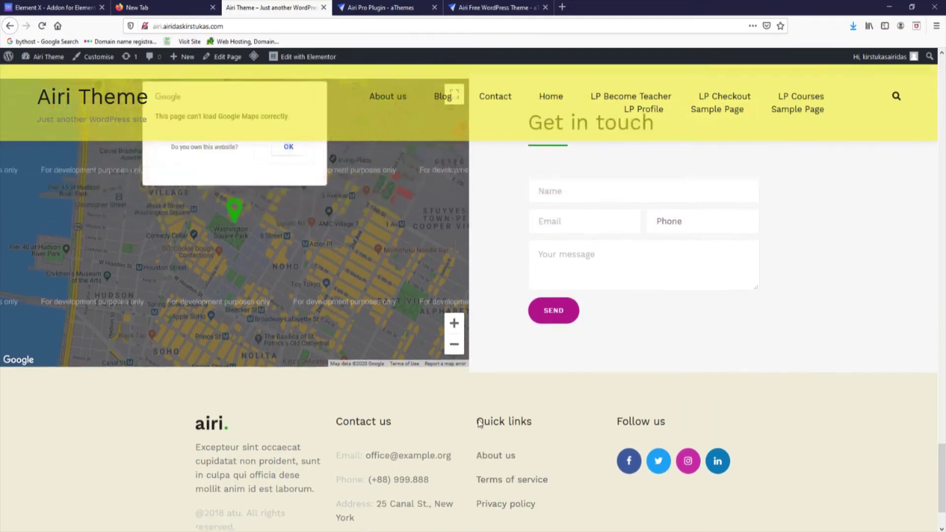
scroll(289, 300, up, 6)
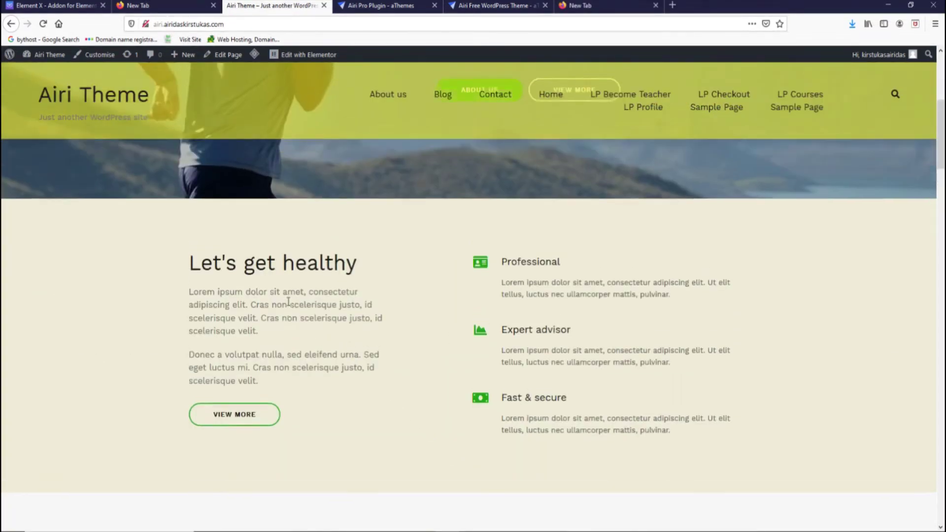
scroll(665, 336, down, 6)
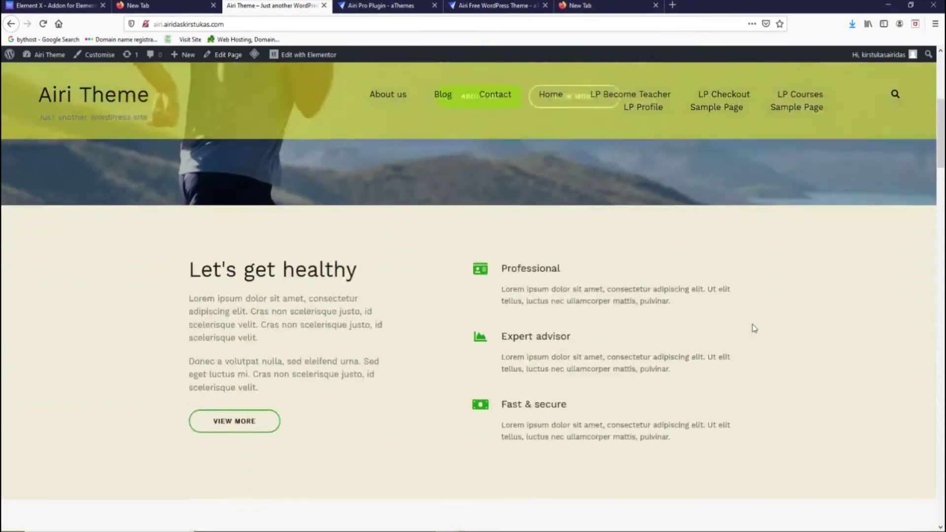
scroll(364, 399, down, 15)
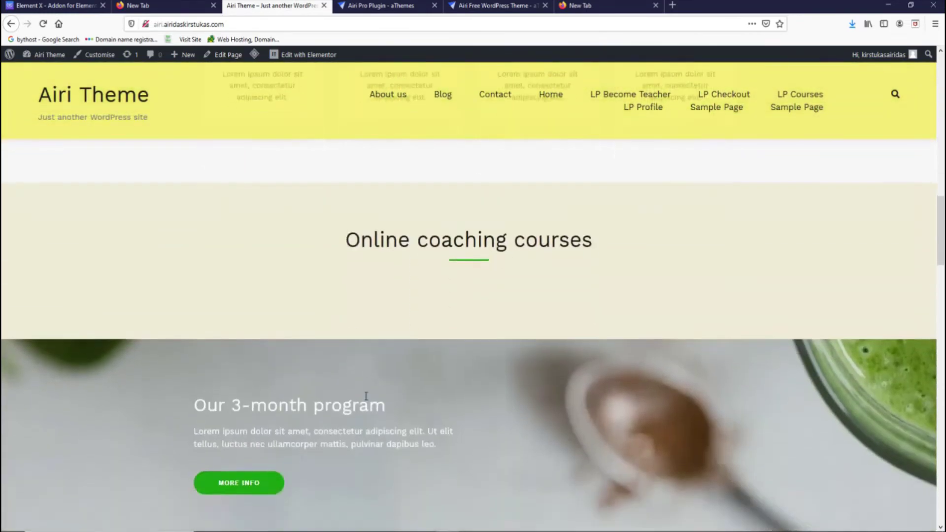
scroll(350, 434, up, 7)
scroll(311, 57, up, 10)
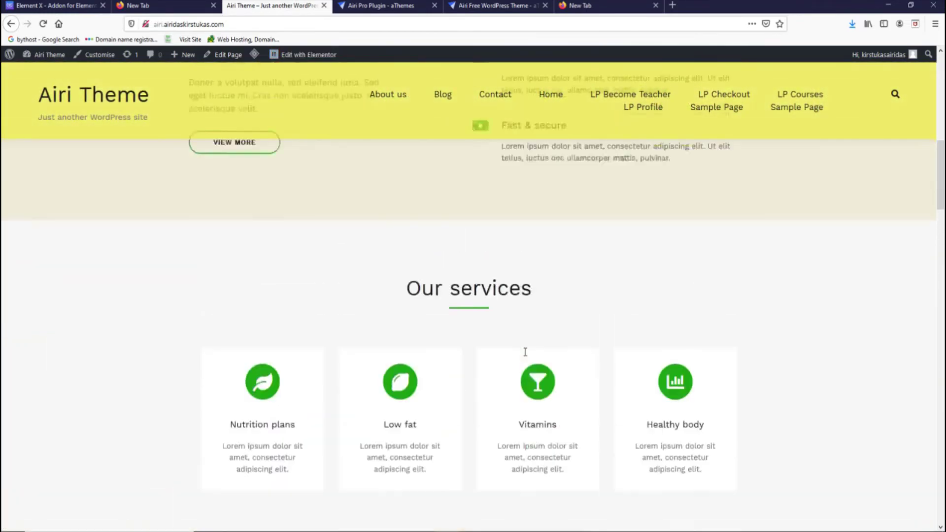
Open the Home page in Elementor and select the runner hero section for editing
click(311, 56)
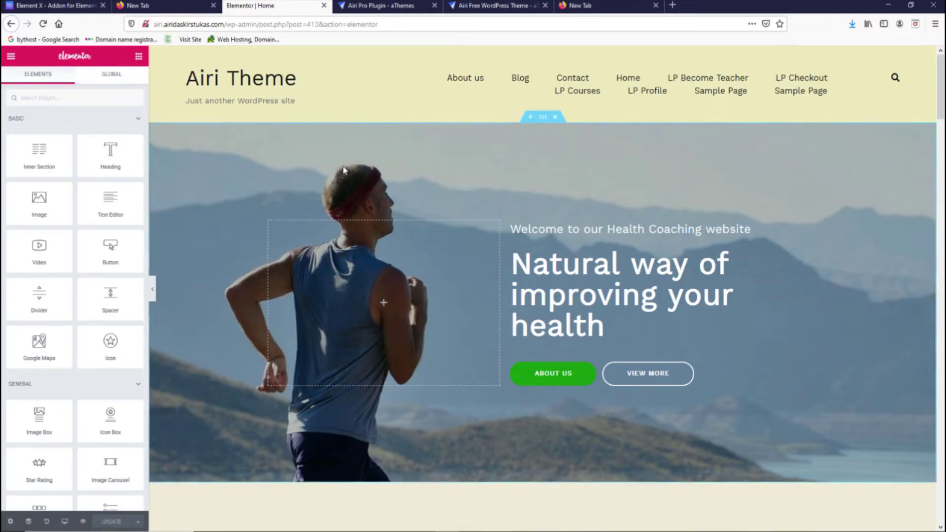
scroll(643, 274, down, 4)
scroll(552, 290, up, 4)
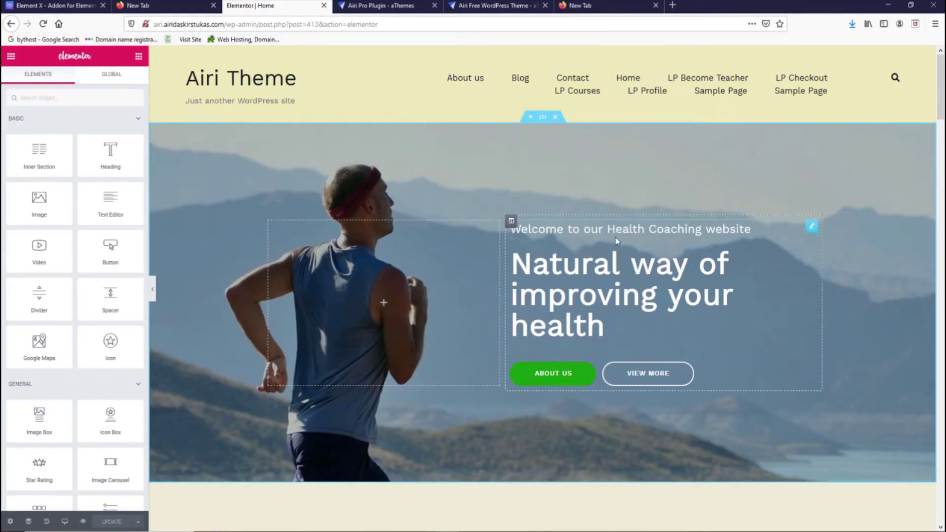
click(812, 228)
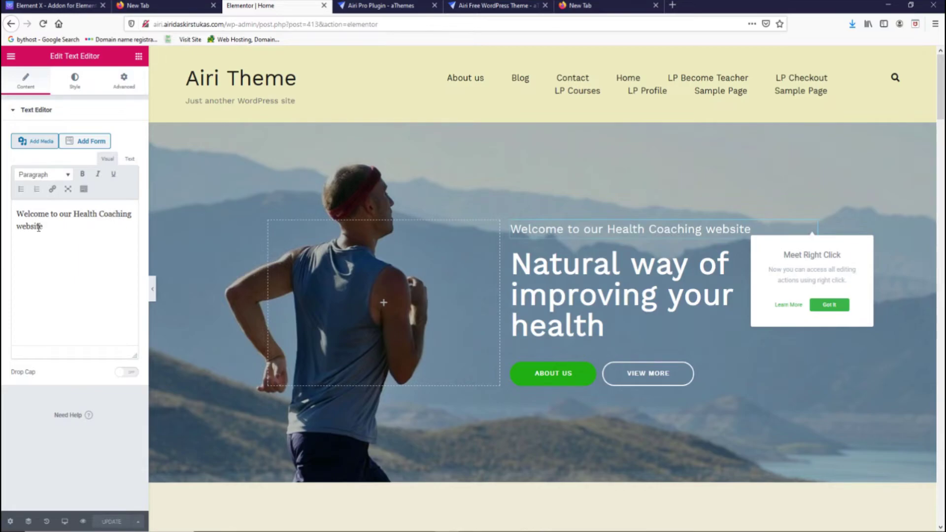
click(562, 260)
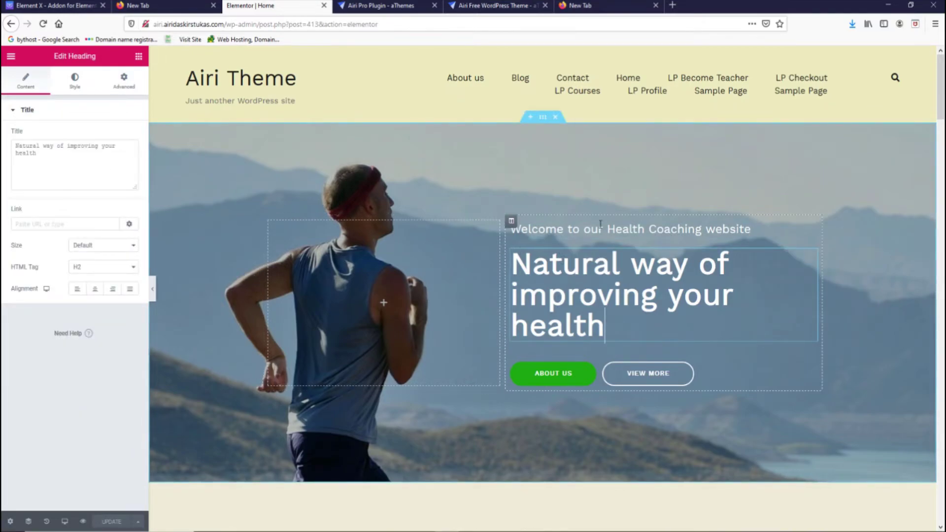
click(543, 118)
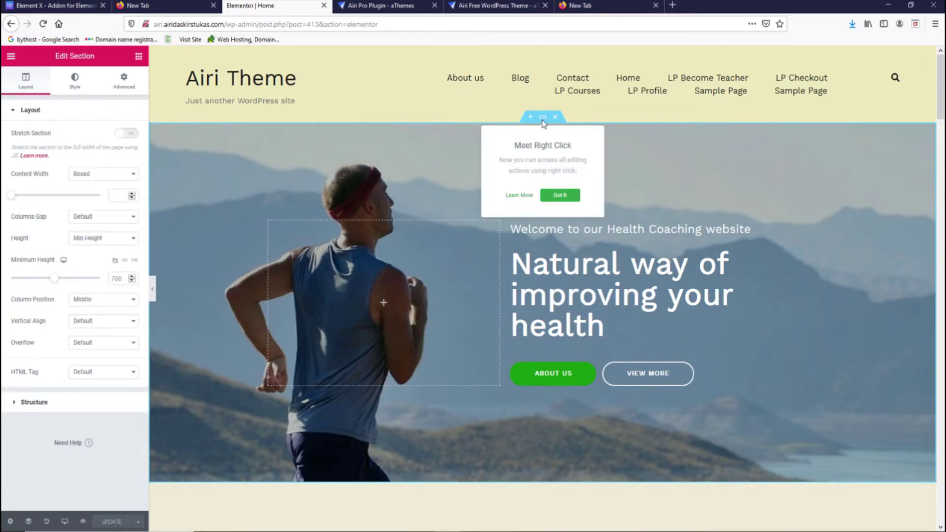
Set the hero's Style > Background Overlay to Classic, colour black, opacity about 0.3
click(74, 83)
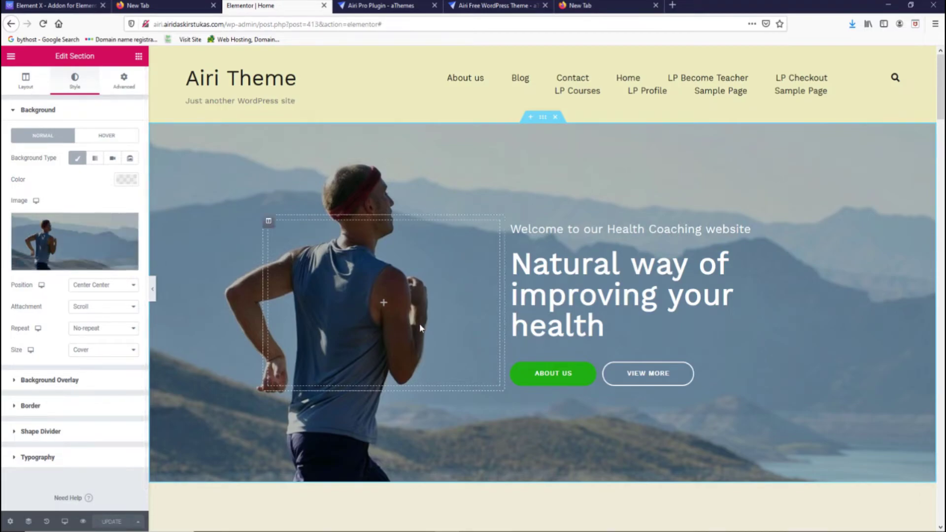
click(18, 381)
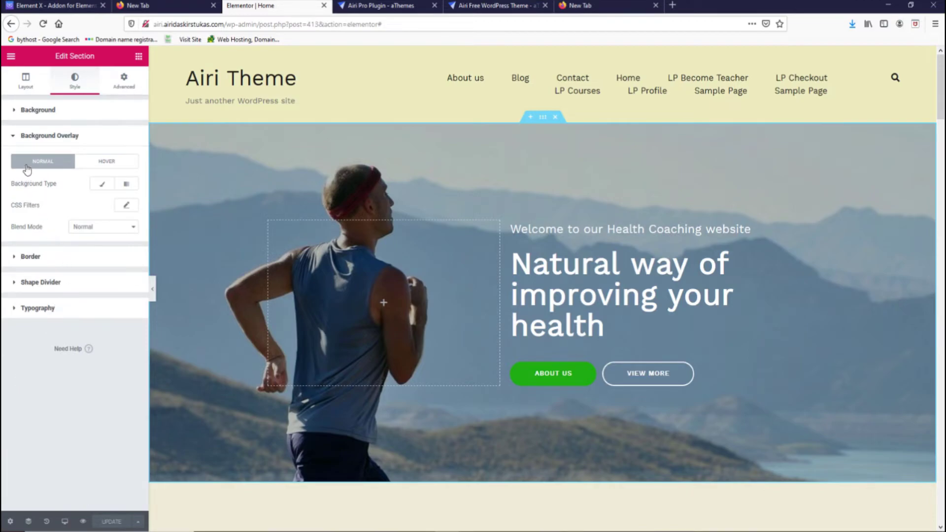
click(101, 187)
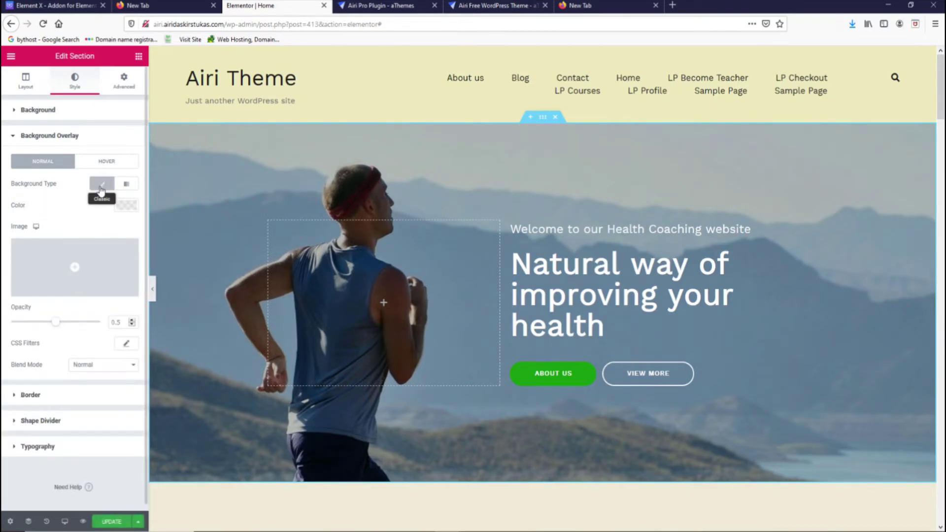
drag(58, 327, 15, 329)
click(55, 323)
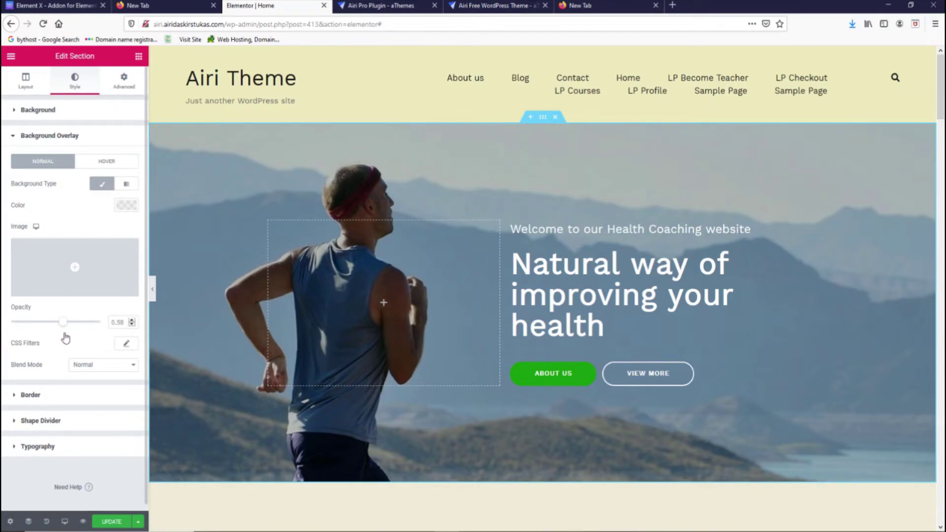
click(126, 205)
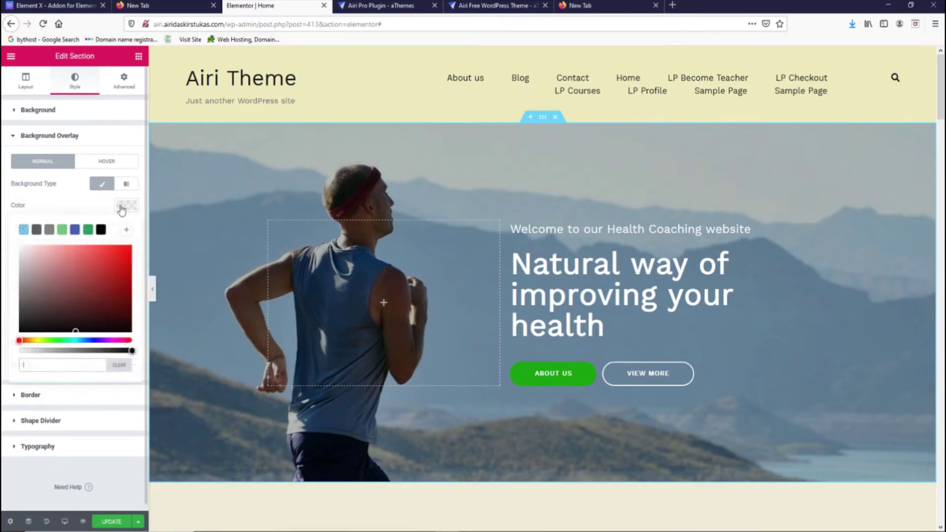
click(102, 230)
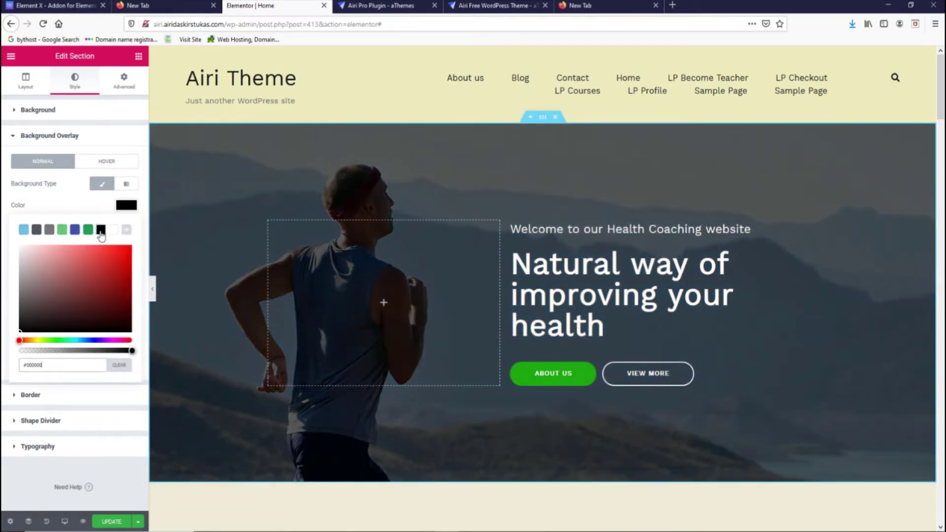
click(72, 203)
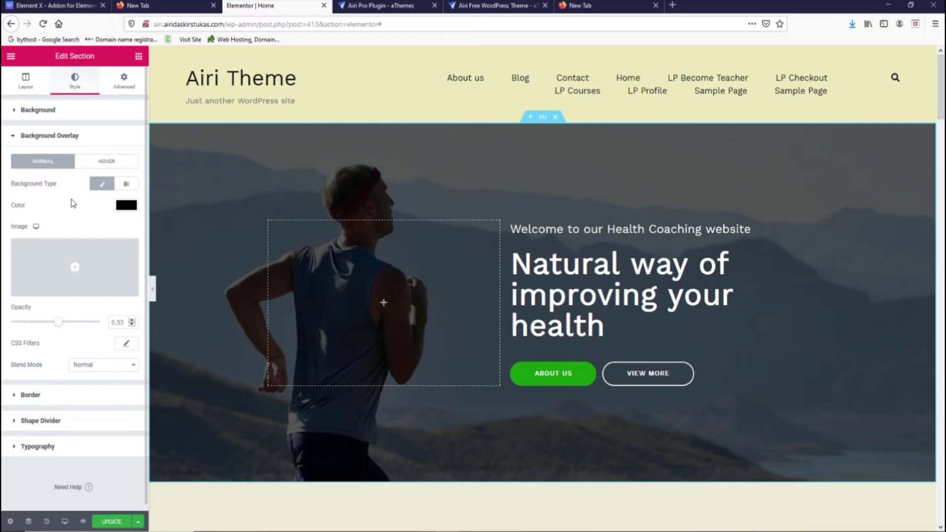
drag(58, 322, 38, 339)
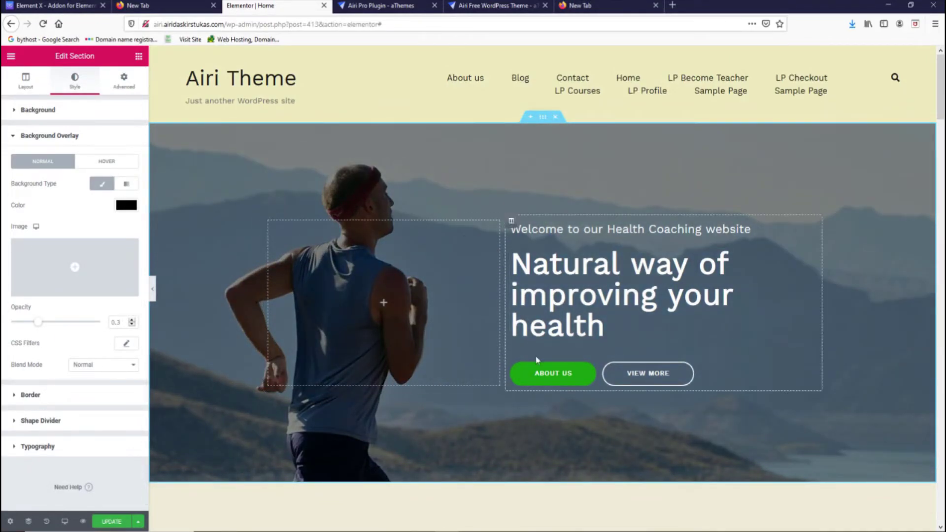
scroll(372, 257, down, 6)
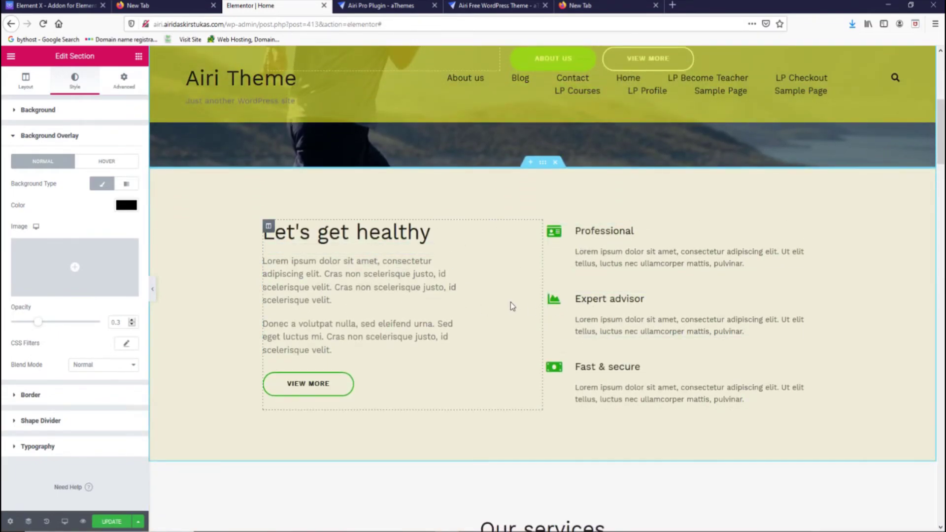
Undo the trial move of the Nutrition plans box by reverting History to Section Opacity
scroll(510, 305, down, 5)
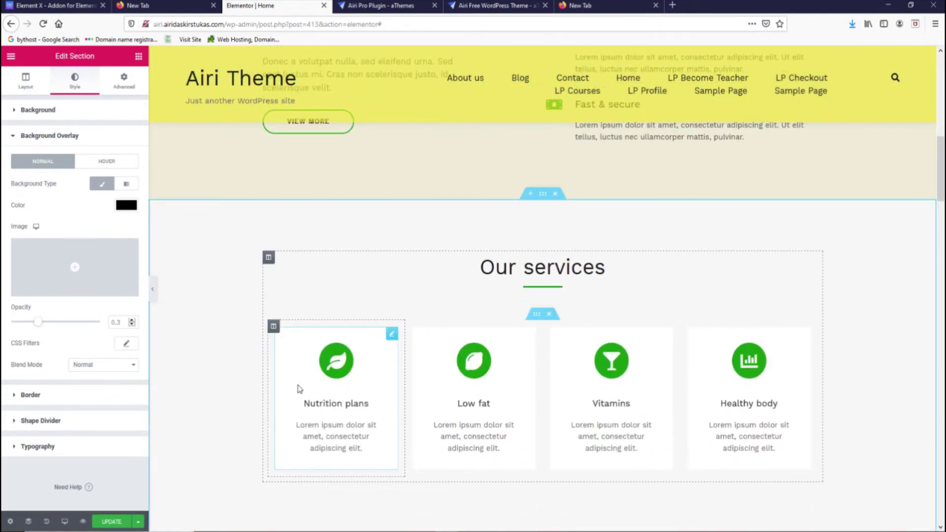
drag(392, 334, 323, 306)
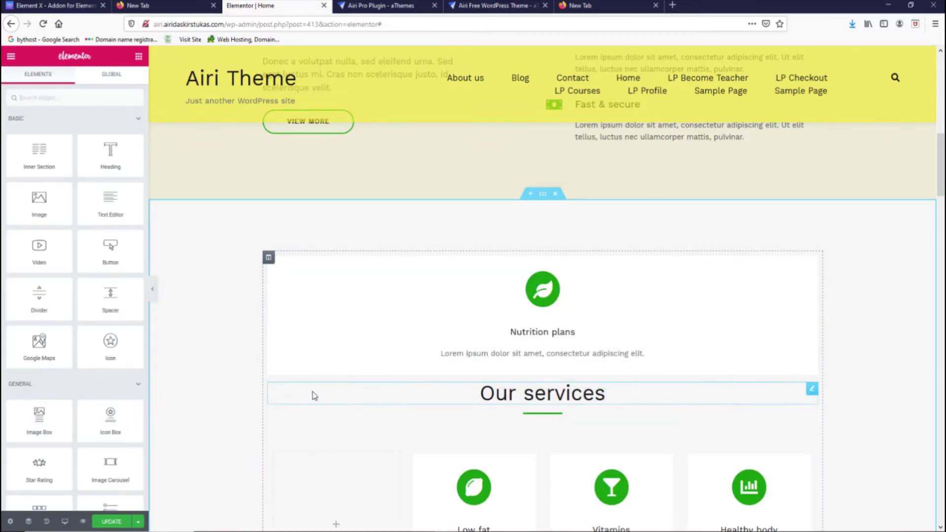
scroll(398, 388, down, 3)
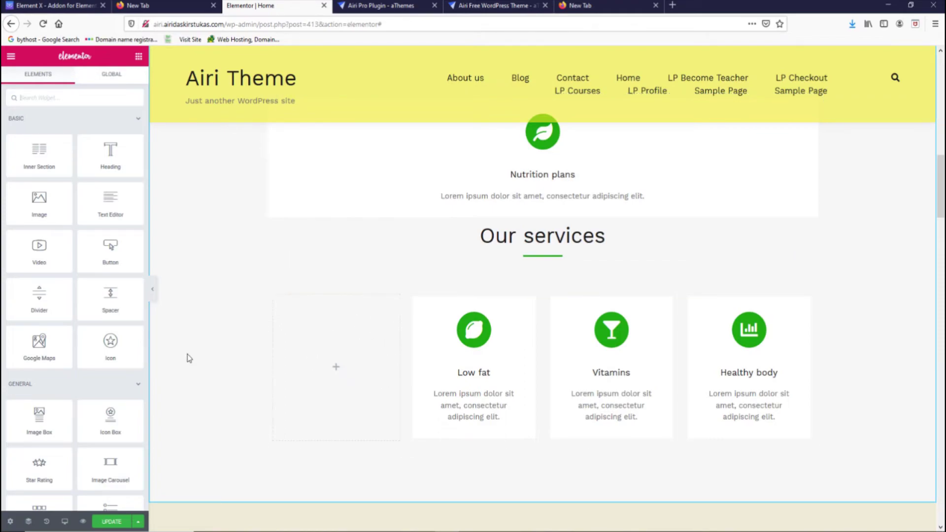
click(47, 523)
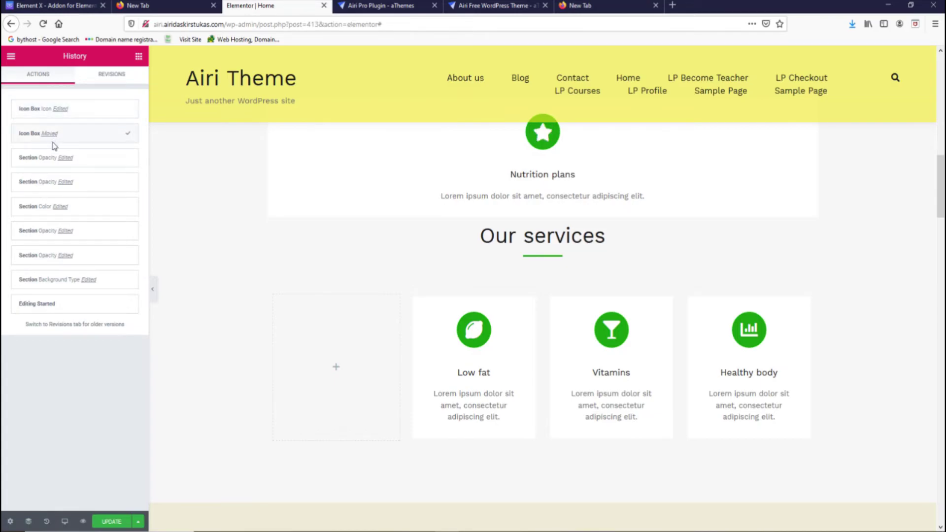
click(66, 158)
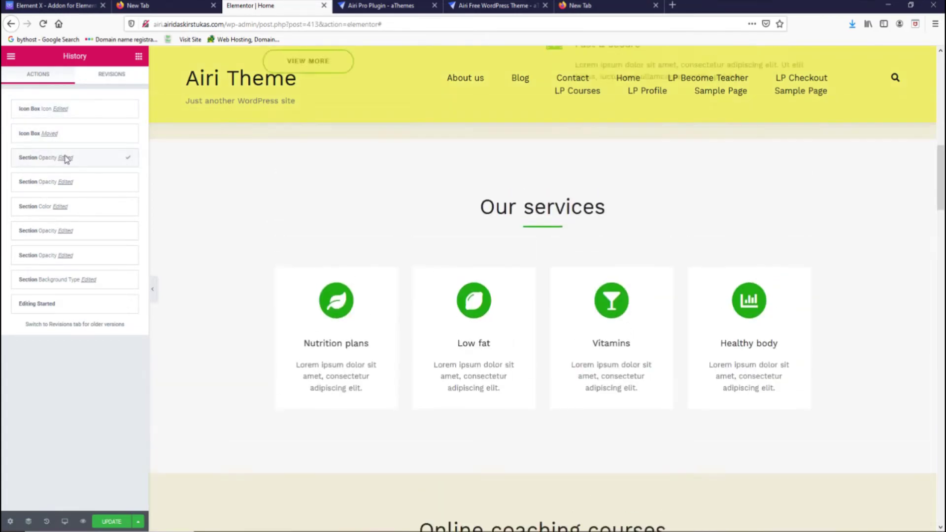
Scroll down and open the Latest news heading for editing
scroll(304, 310, down, 5)
scroll(315, 300, down, 5)
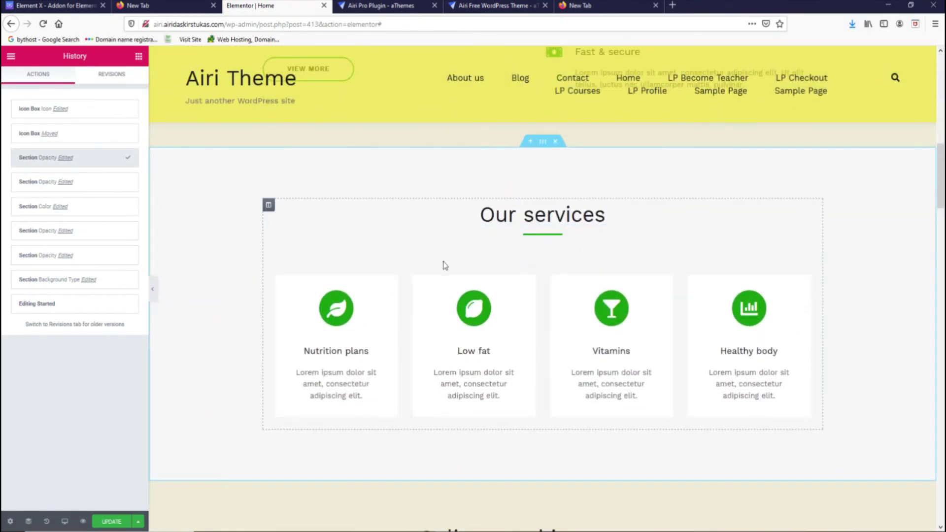
scroll(549, 317, down, 10)
scroll(550, 318, down, 12)
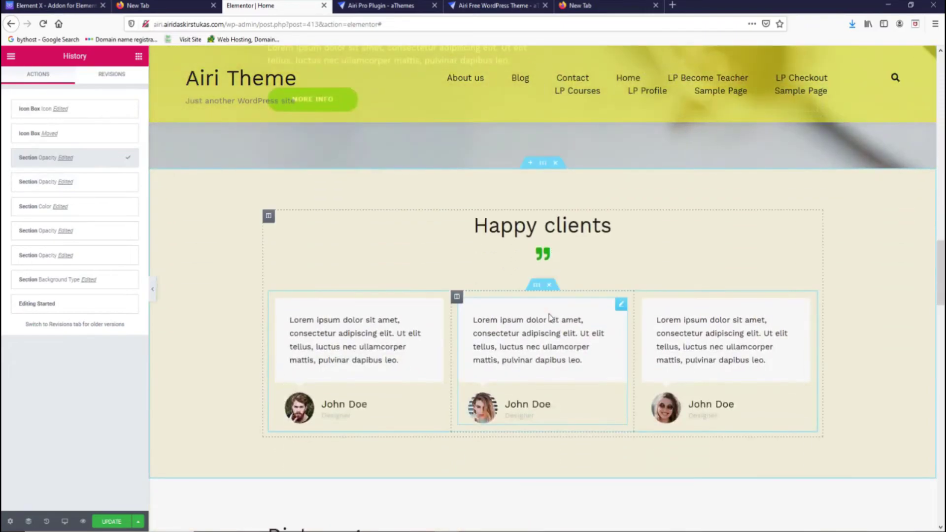
scroll(366, 327, up, 1)
scroll(435, 307, down, 3)
scroll(391, 313, up, 2)
scroll(392, 313, up, 1)
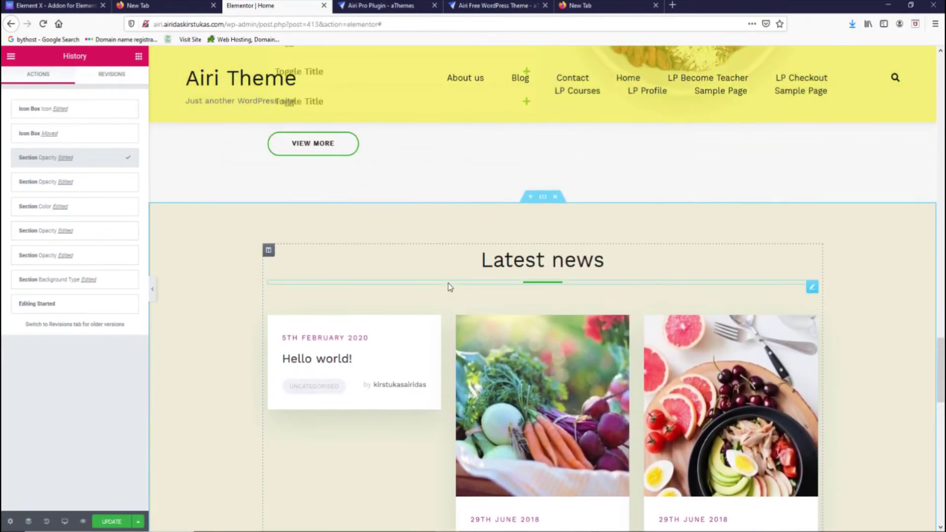
scroll(492, 306, down, 3)
scroll(505, 309, up, 4)
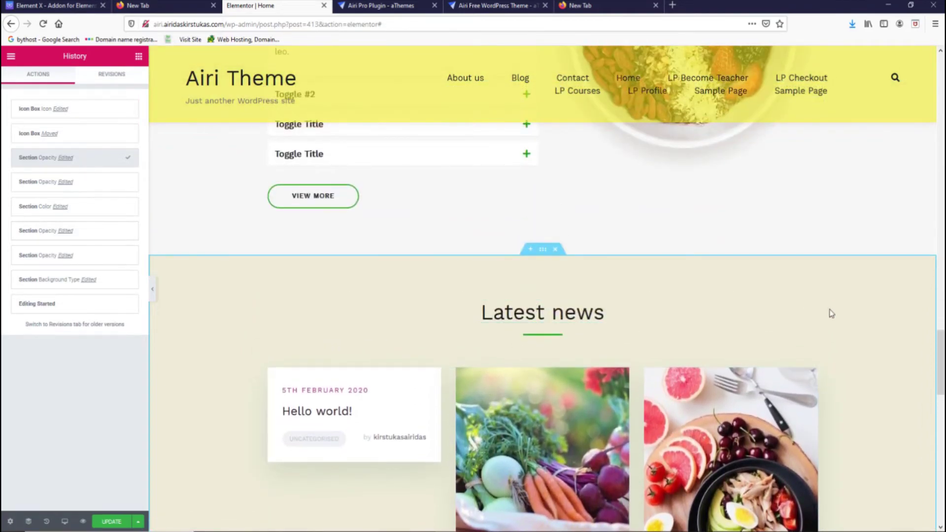
click(812, 309)
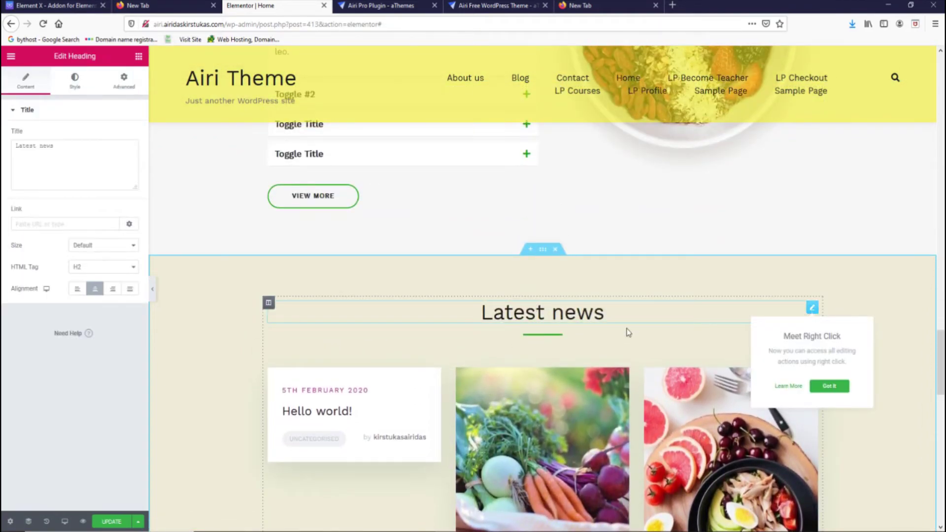
Open the Latest news aThemes Blog widget settings and switch its skin to Style 2
click(582, 335)
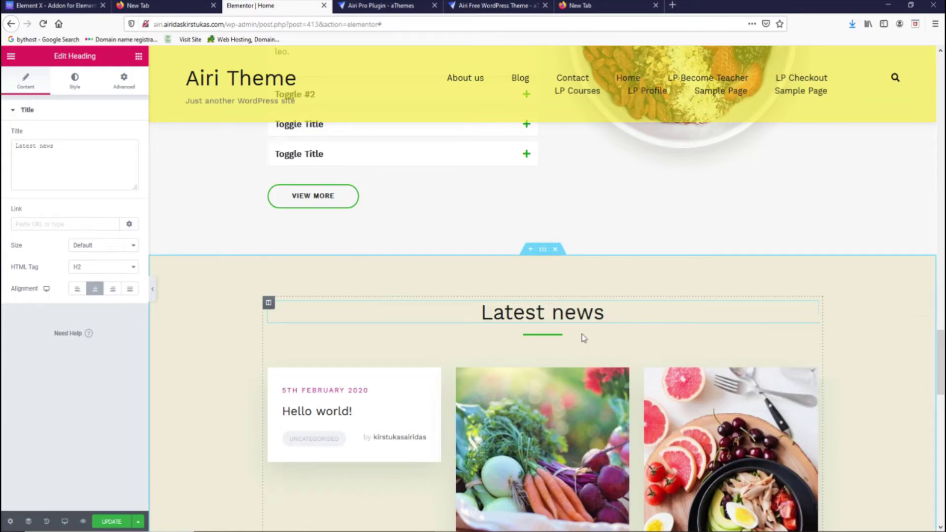
click(811, 376)
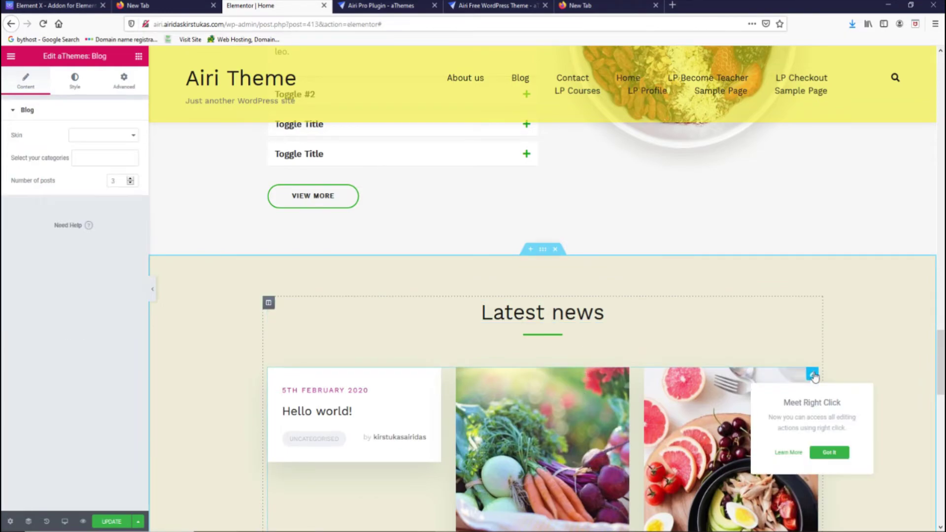
click(126, 143)
click(102, 164)
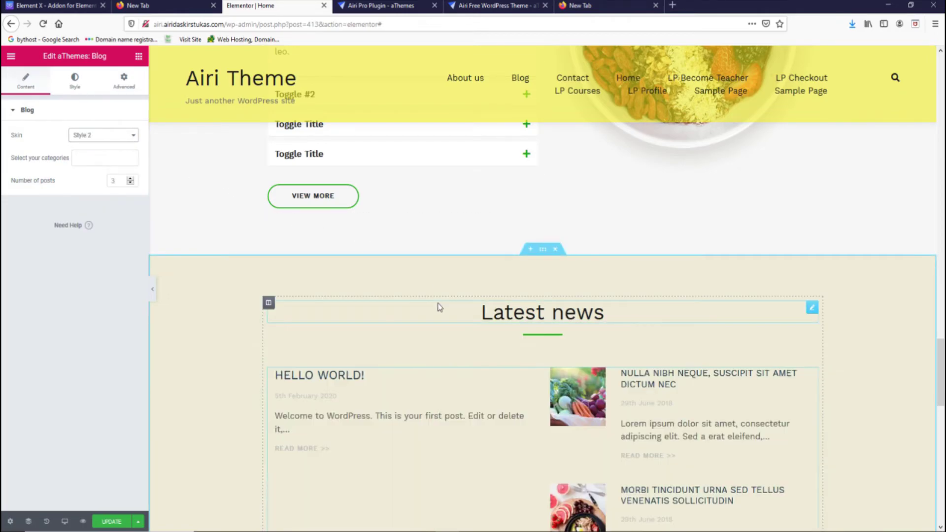
scroll(439, 307, down, 4)
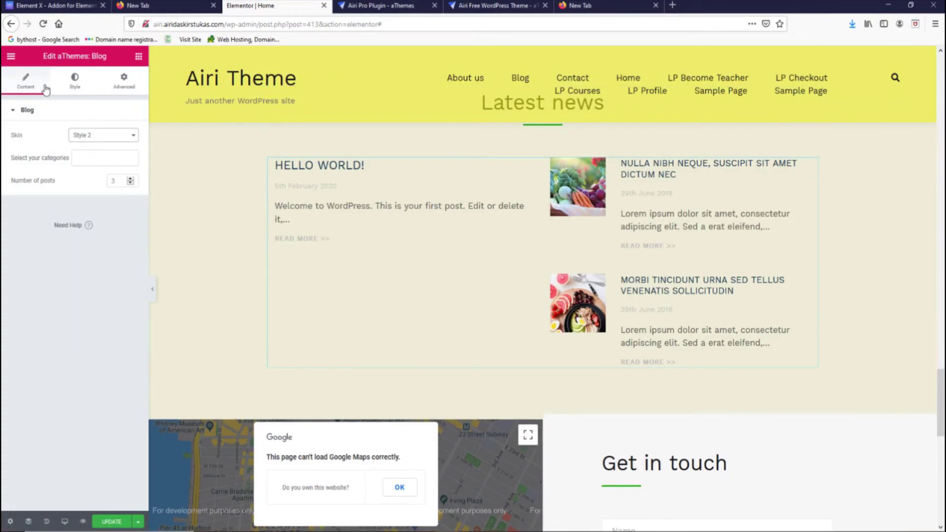
Try the Style 3 and Style 4 skins, then settle on Style 5
click(127, 143)
click(103, 171)
click(115, 136)
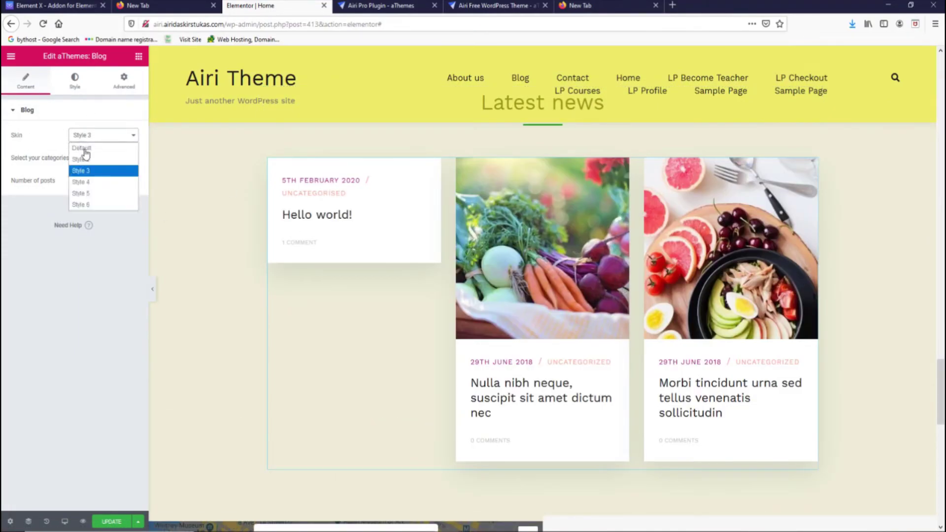
click(113, 183)
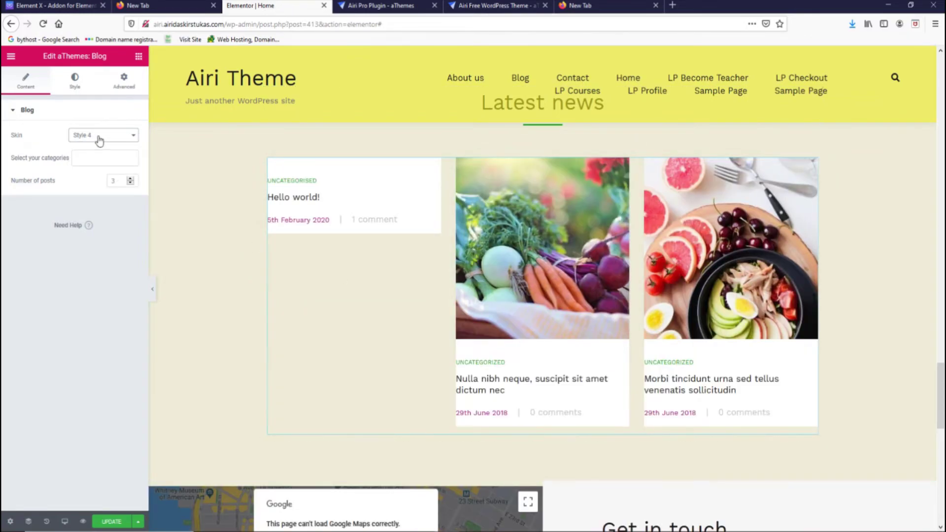
click(97, 136)
click(96, 193)
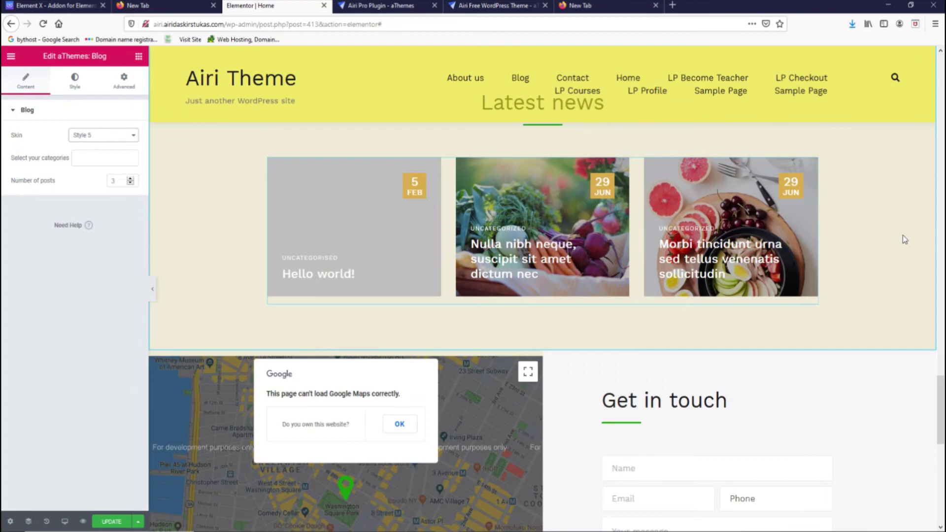
scroll(904, 262, up, 3)
scroll(902, 240, down, 7)
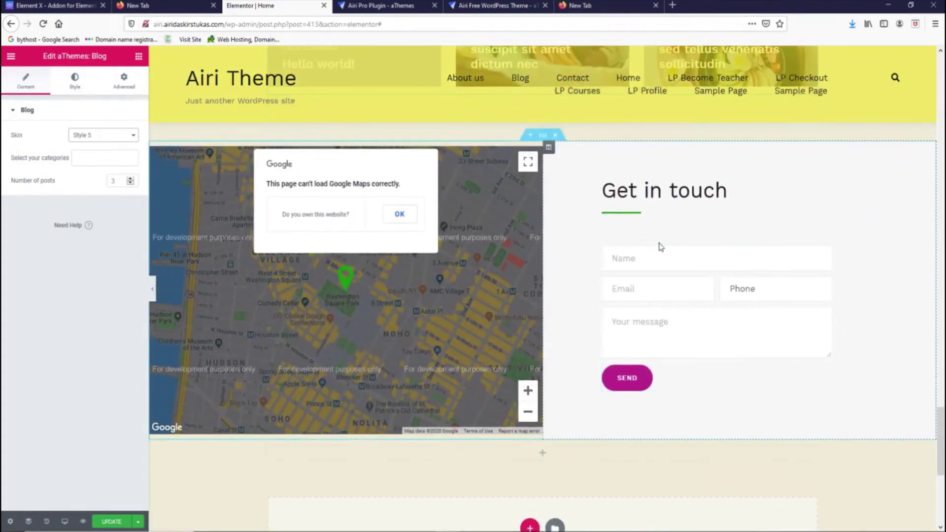
Select the Diet program bowl image (Large 1024 x 1024) for editing and dismiss the right-click tip
scroll(592, 275, up, 5)
scroll(592, 275, up, 10)
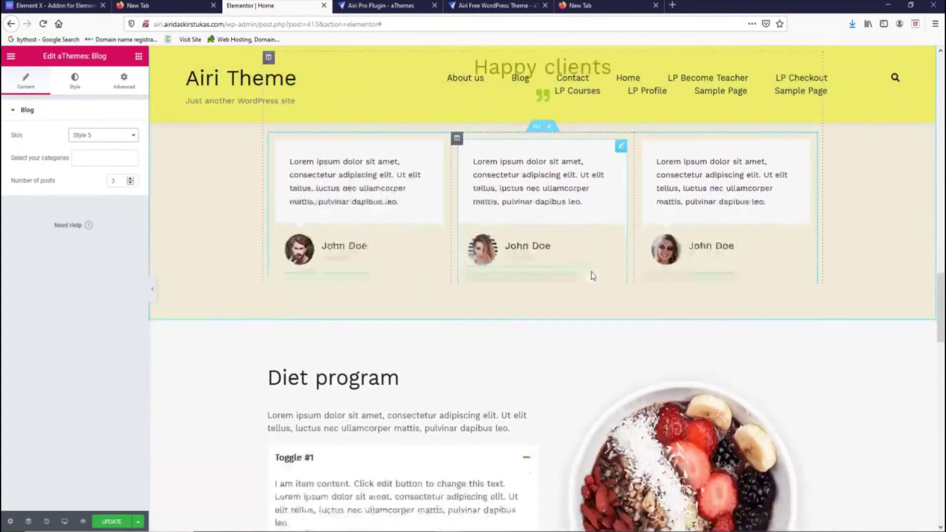
scroll(686, 386, down, 3)
scroll(786, 253, up, 2)
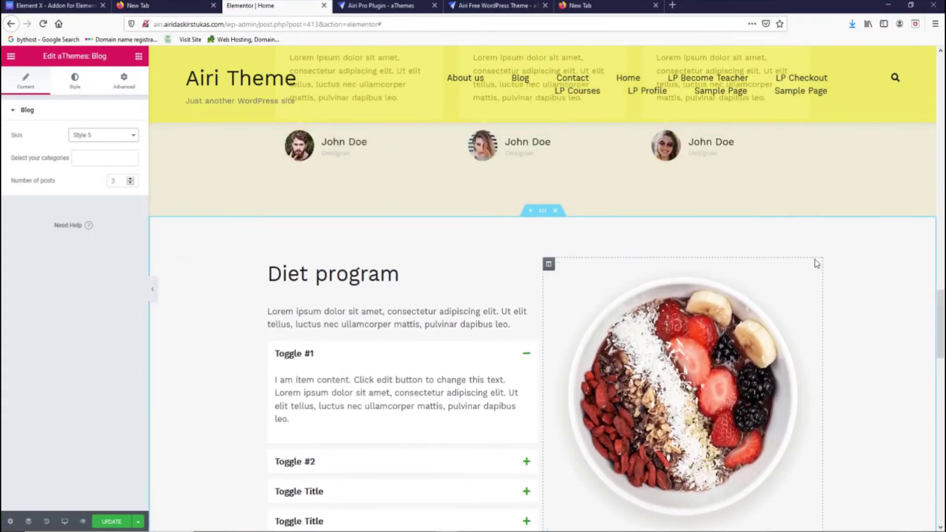
click(811, 270)
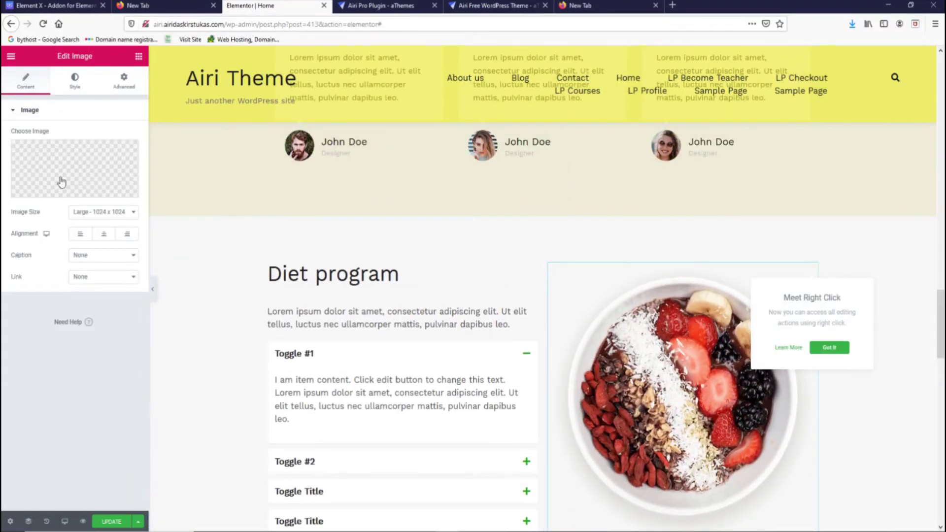
scroll(628, 299, up, 15)
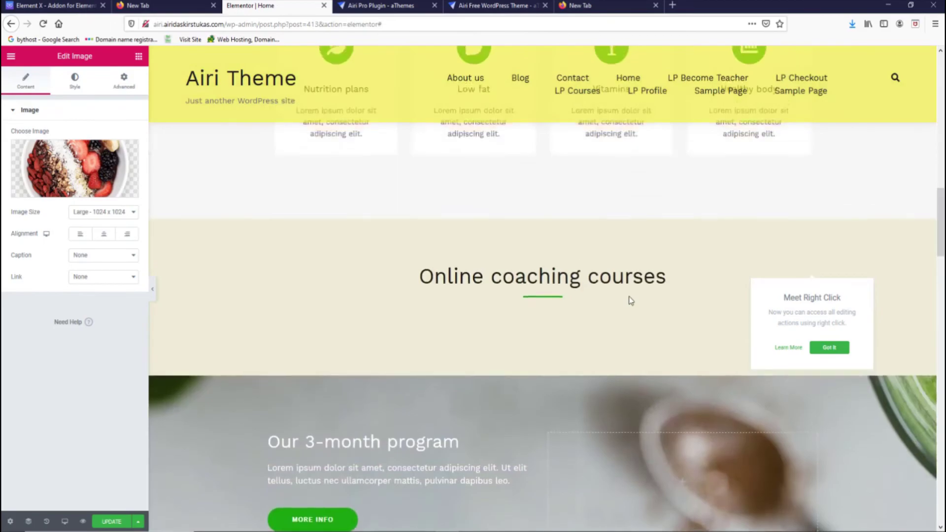
scroll(631, 301, up, 5)
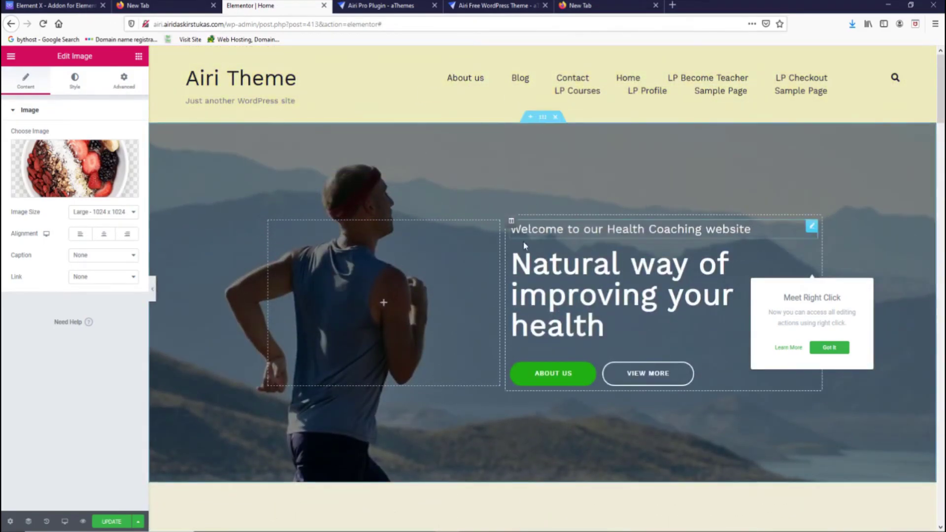
click(864, 229)
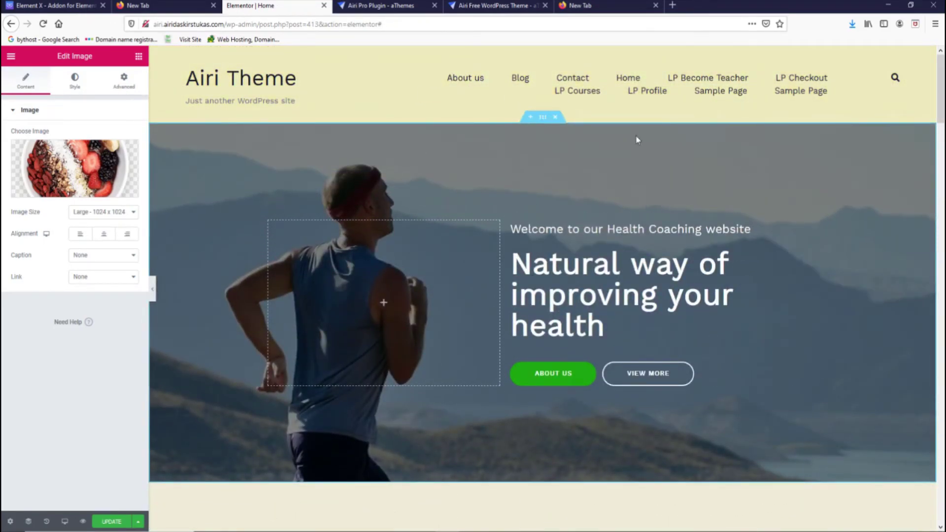
scroll(451, 296, down, 5)
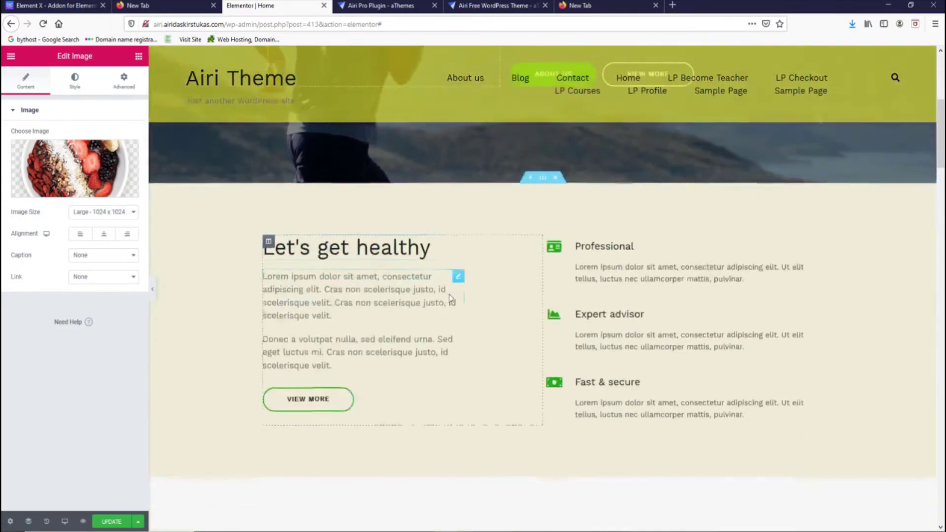
scroll(449, 295, up, 3)
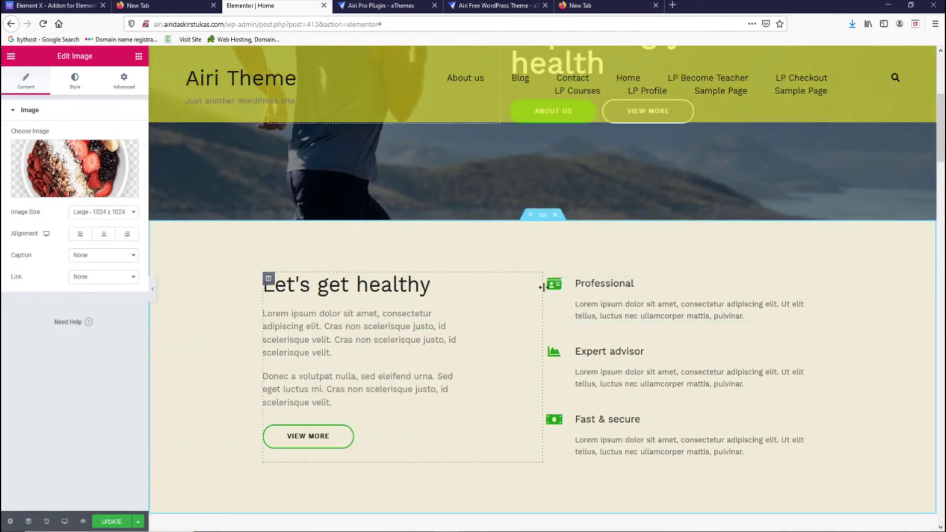
Give the Expert advisor icon box the chevron-circle-up icon from the Icon Library
click(651, 376)
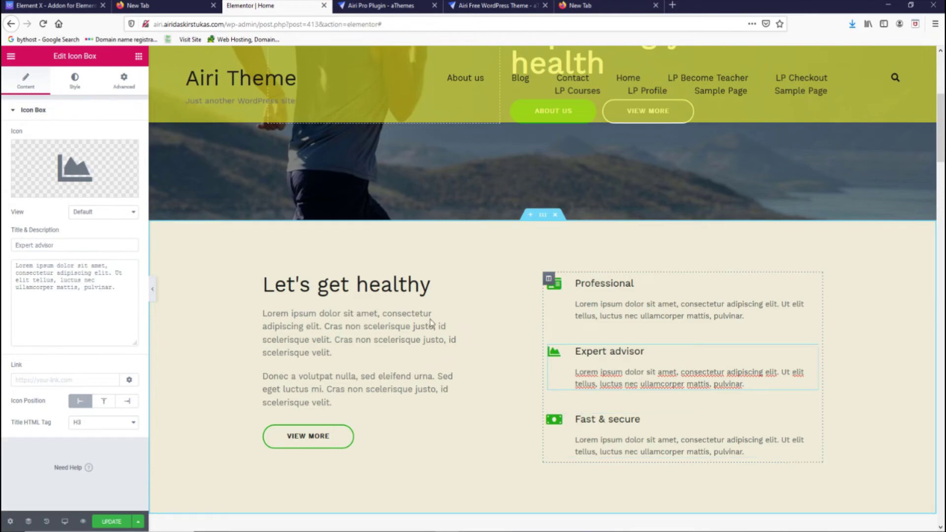
click(79, 175)
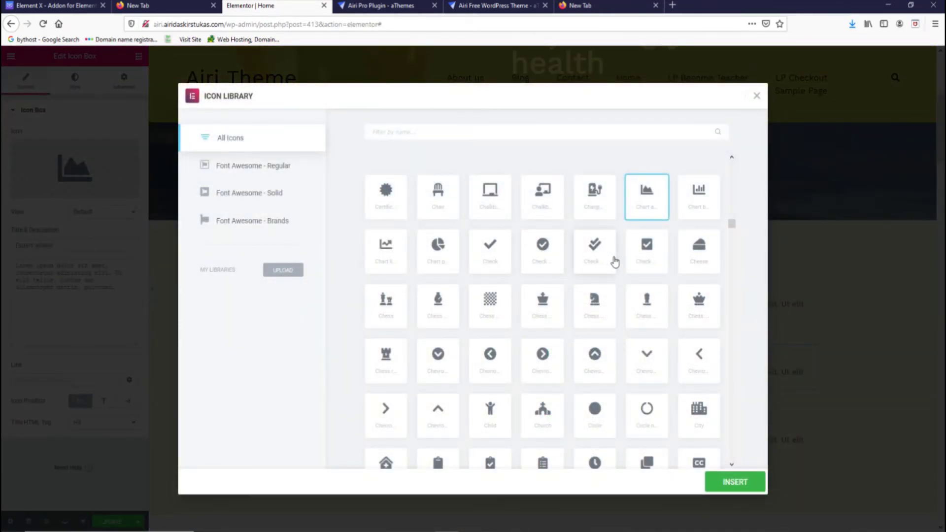
scroll(615, 261, down, 3)
scroll(609, 251, up, 1)
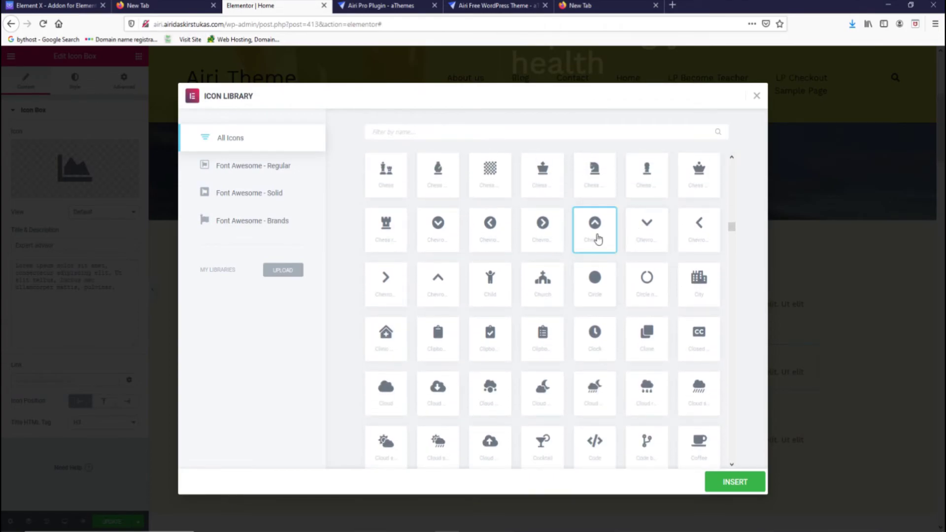
click(733, 483)
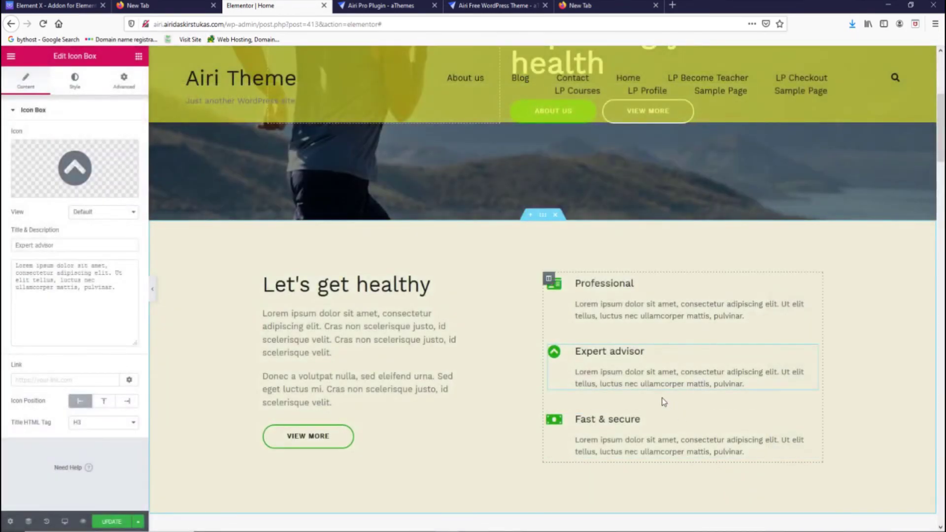
Give the Professional icon box the Font Awesome - Solid Mars icon
click(812, 284)
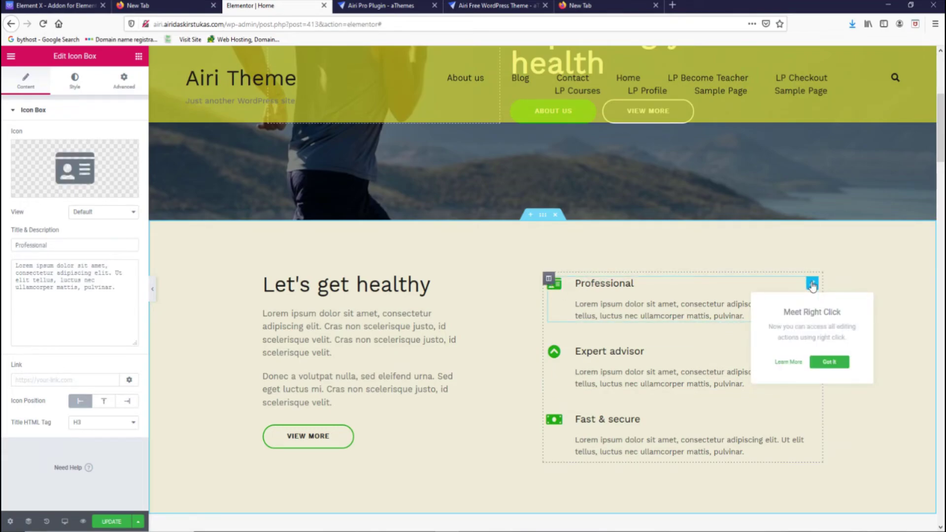
click(77, 169)
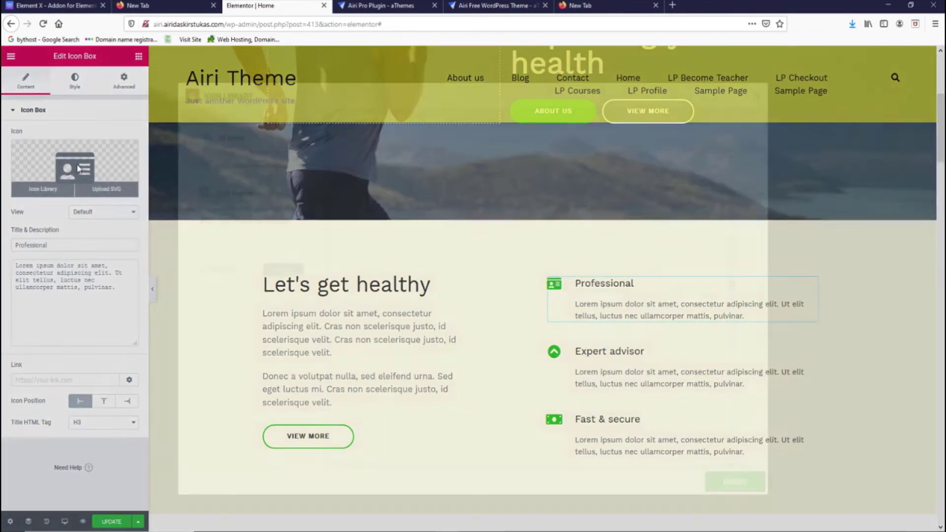
scroll(477, 327, down, 5)
scroll(395, 236, down, 2)
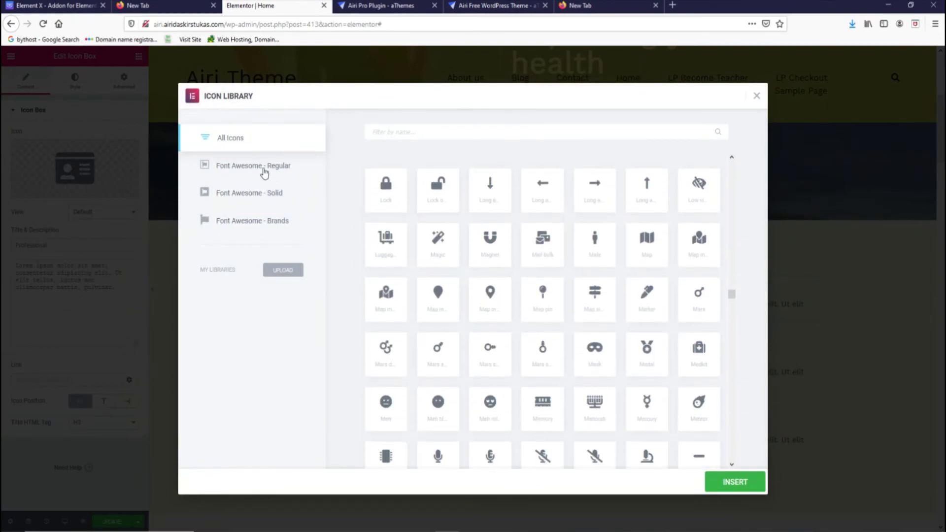
click(249, 168)
click(264, 203)
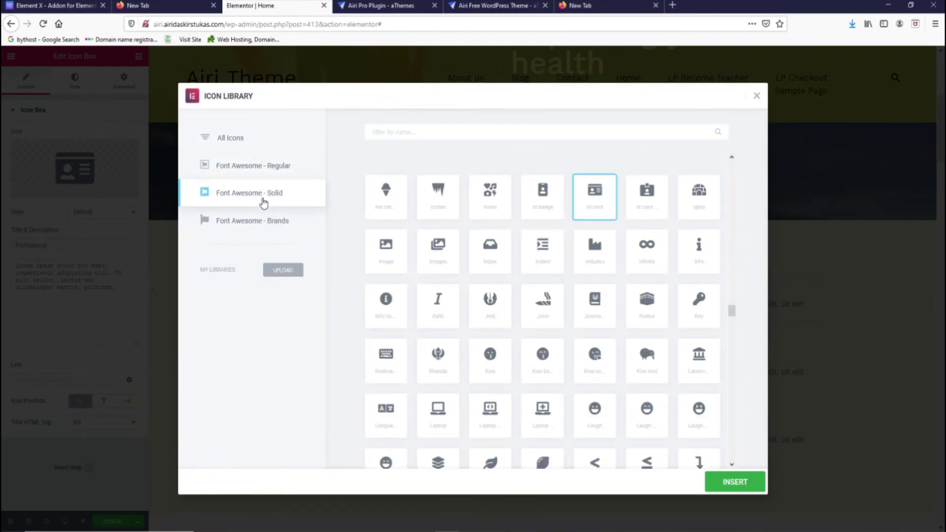
scroll(578, 323, down, 10)
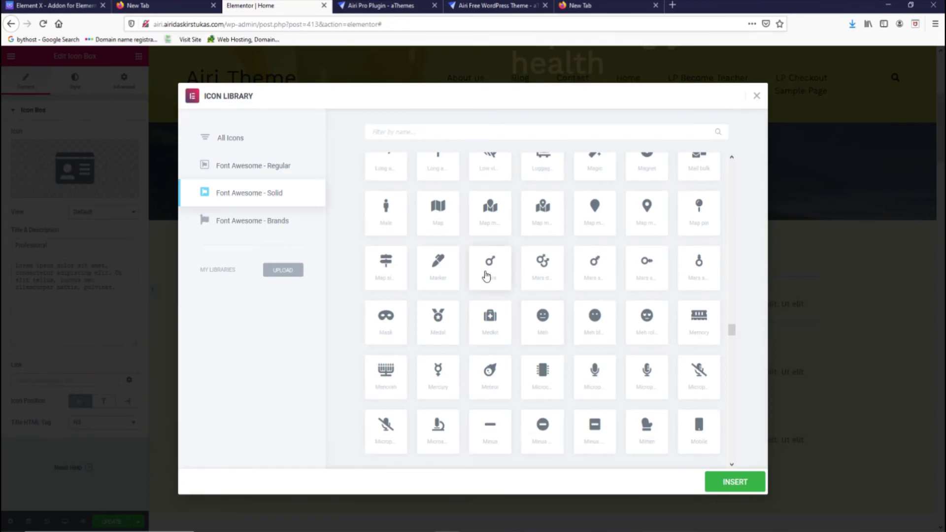
click(735, 482)
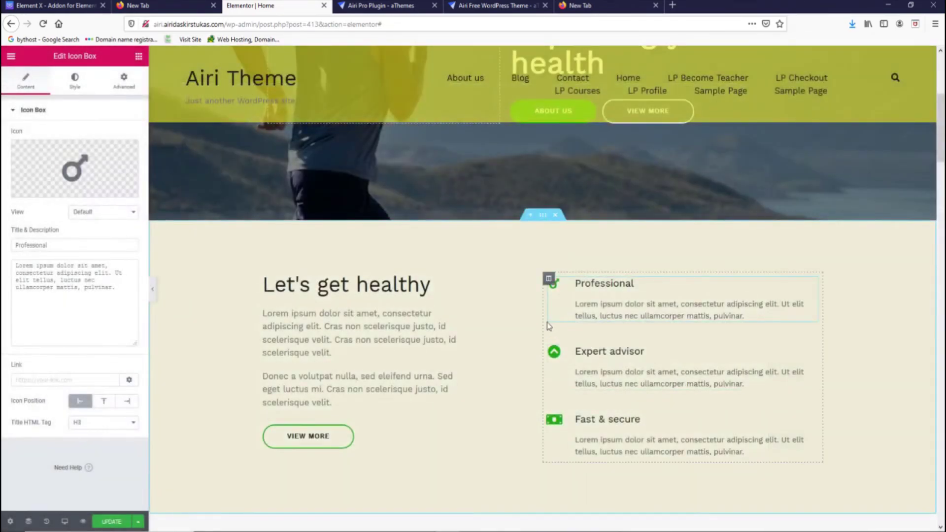
scroll(556, 395, down, 3)
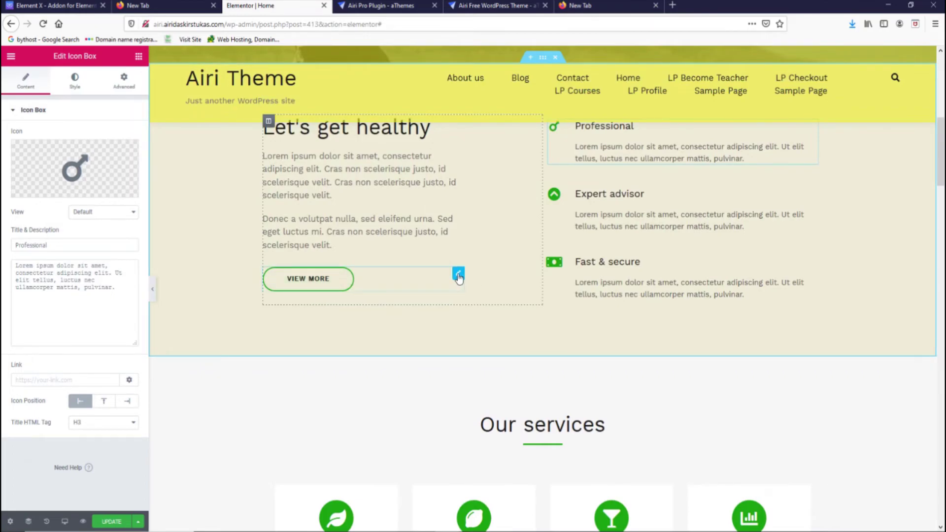
Change the VIEW MORE button's normal border colour to blue in its Style settings
click(458, 274)
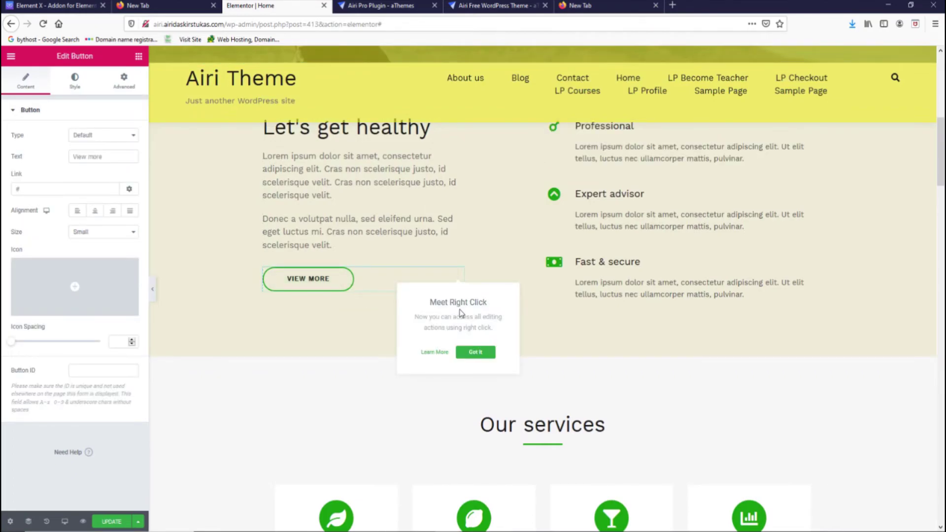
click(69, 88)
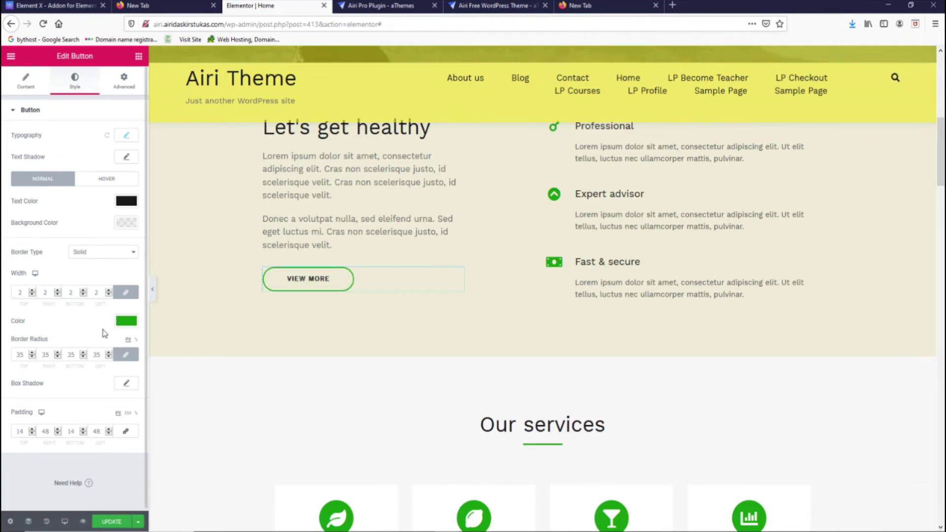
click(123, 323)
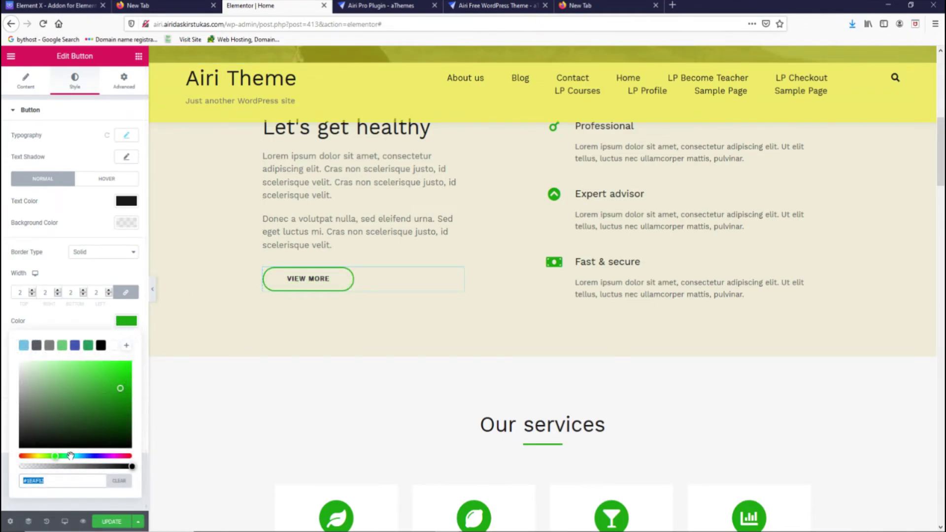
drag(55, 456, 92, 456)
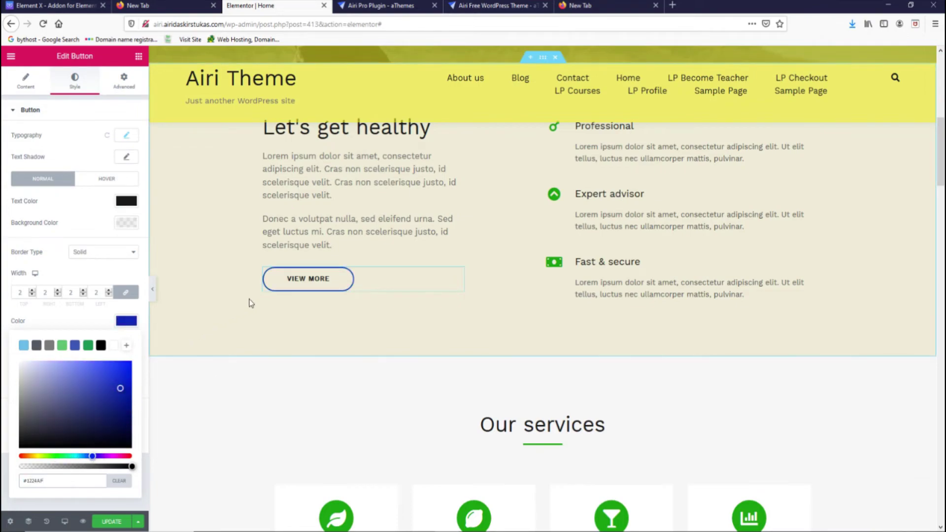
click(72, 275)
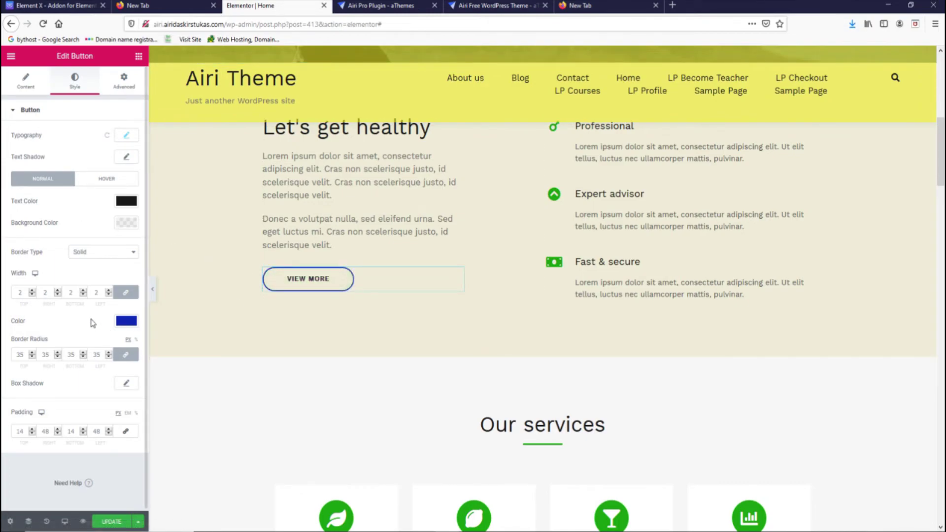
Set the button's hover background to #122CAF and hover border colour to #4A12AF
click(110, 184)
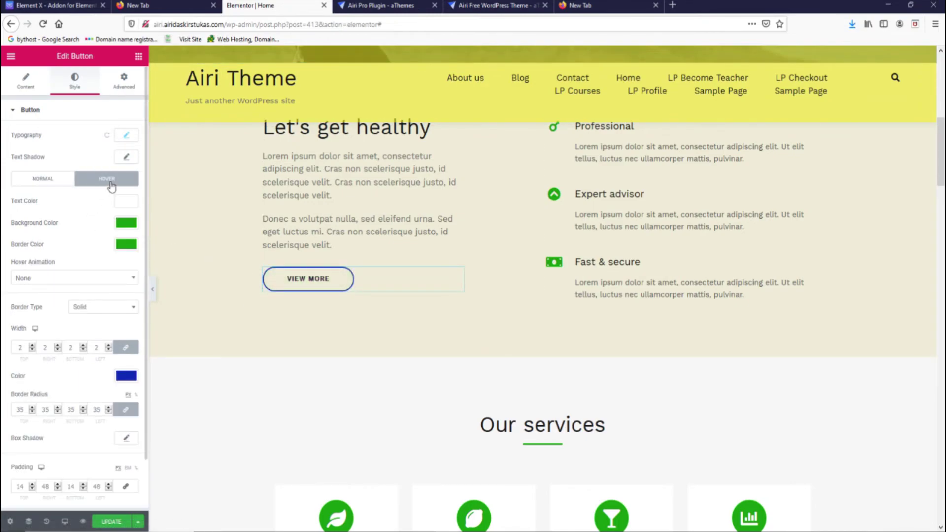
click(127, 223)
drag(84, 356, 92, 357)
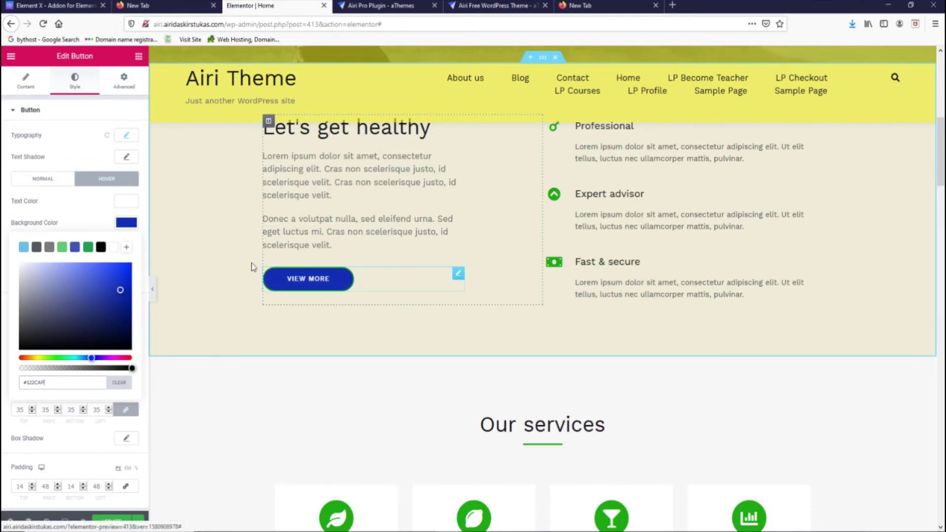
click(98, 214)
click(137, 245)
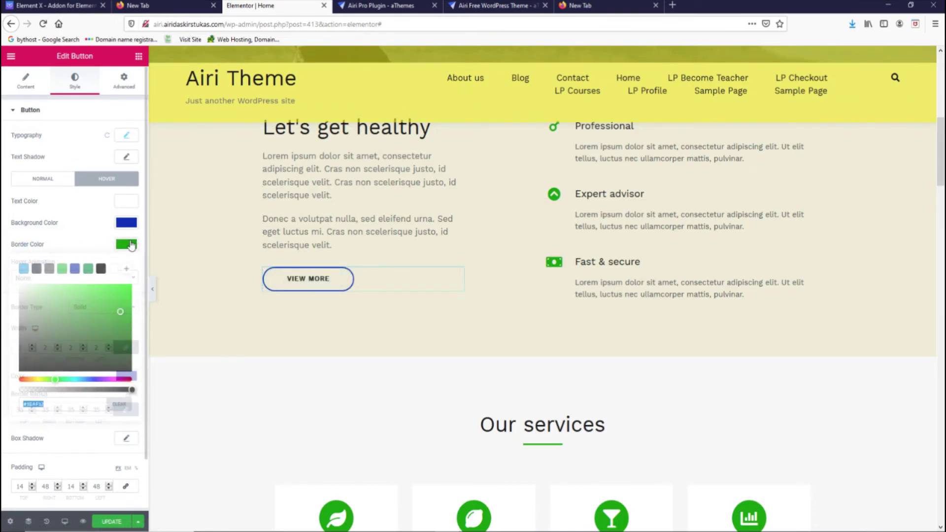
drag(82, 379, 101, 379)
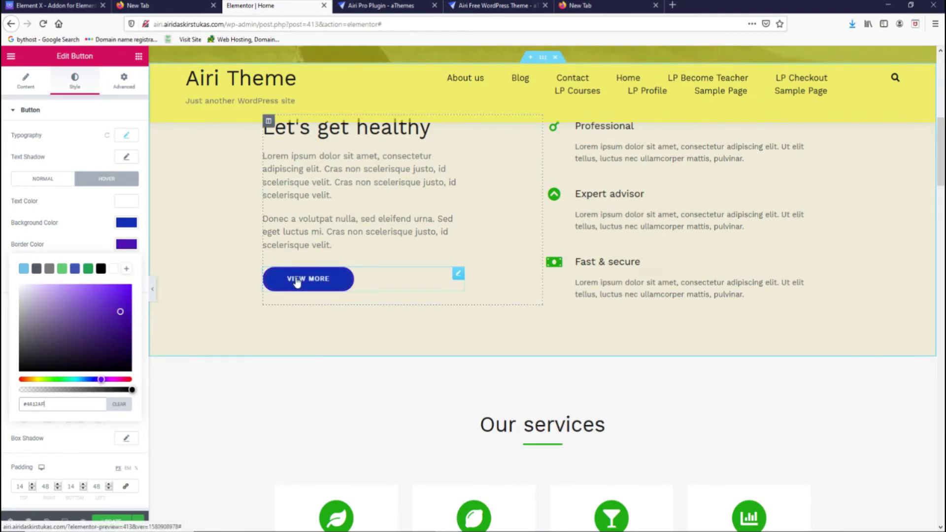
click(78, 216)
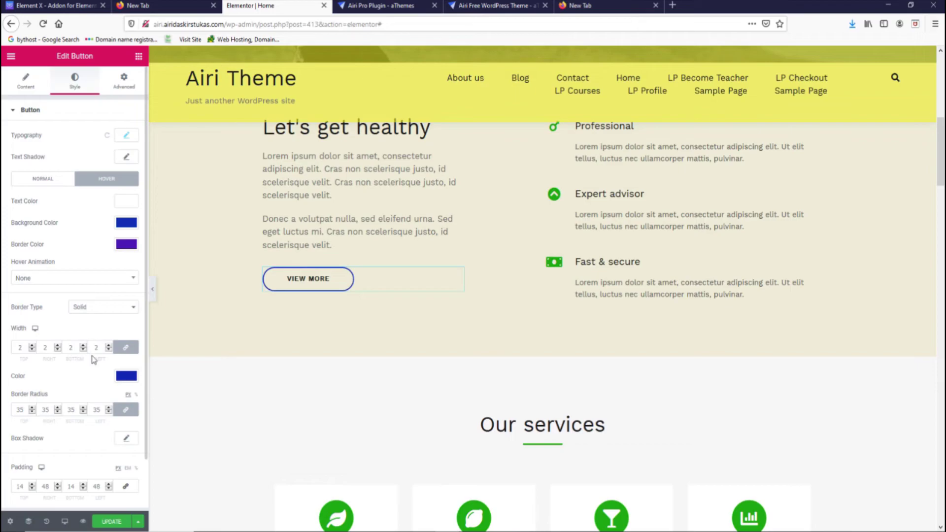
scroll(322, 308, down, 3)
scroll(340, 303, up, 4)
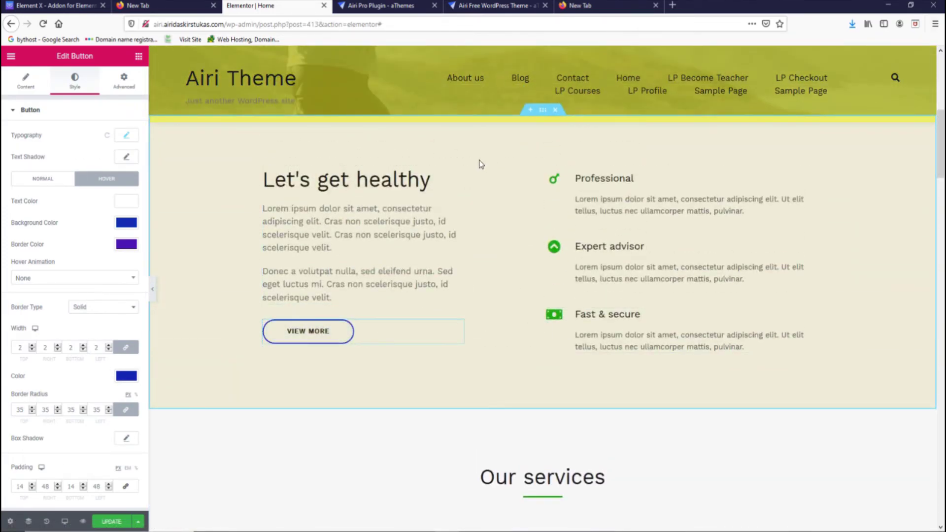
Delete the Let's get healthy section
click(429, 180)
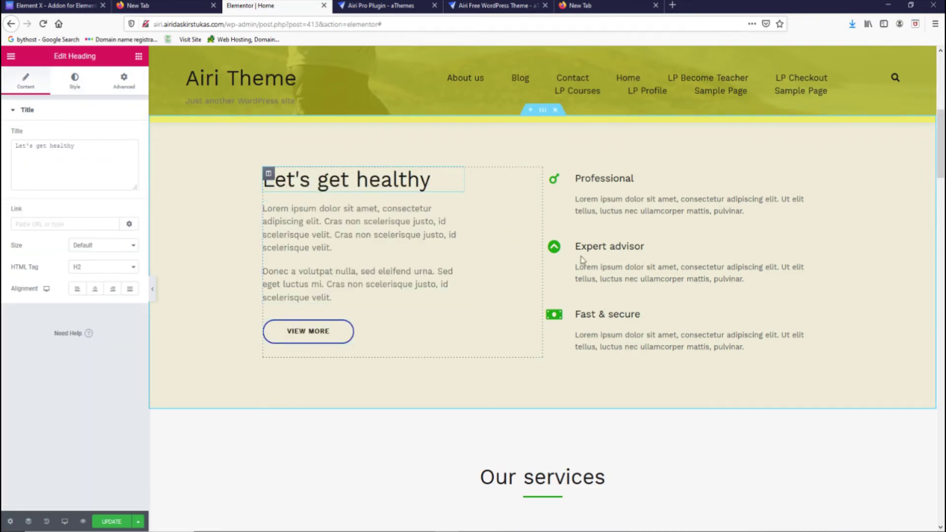
scroll(540, 246, up, 3)
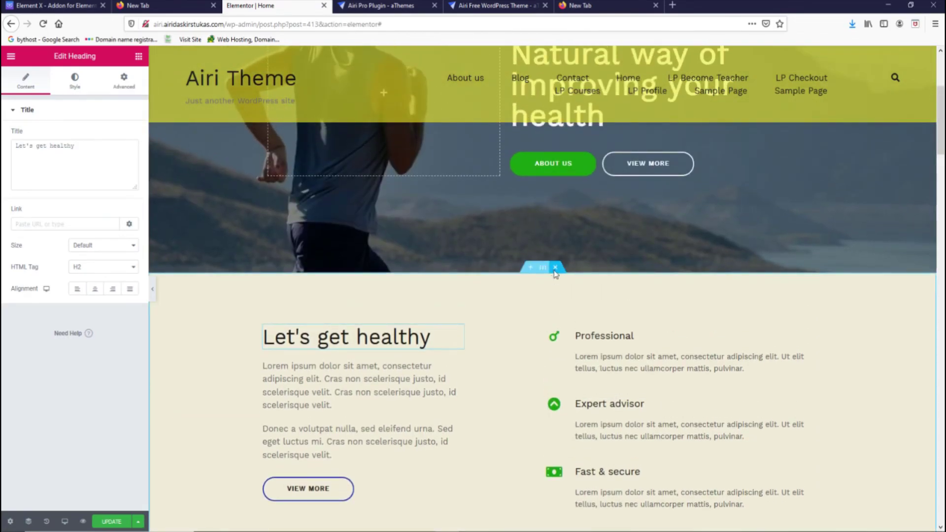
click(555, 268)
scroll(587, 359, down, 10)
Save the Happy clients section as library template 'first page', then go to All Pages
right_click(543, 165)
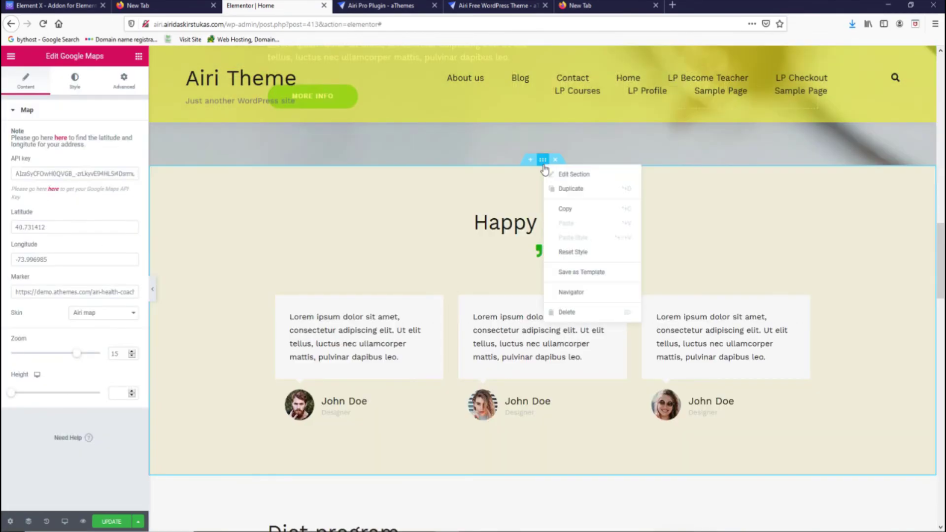
click(590, 272)
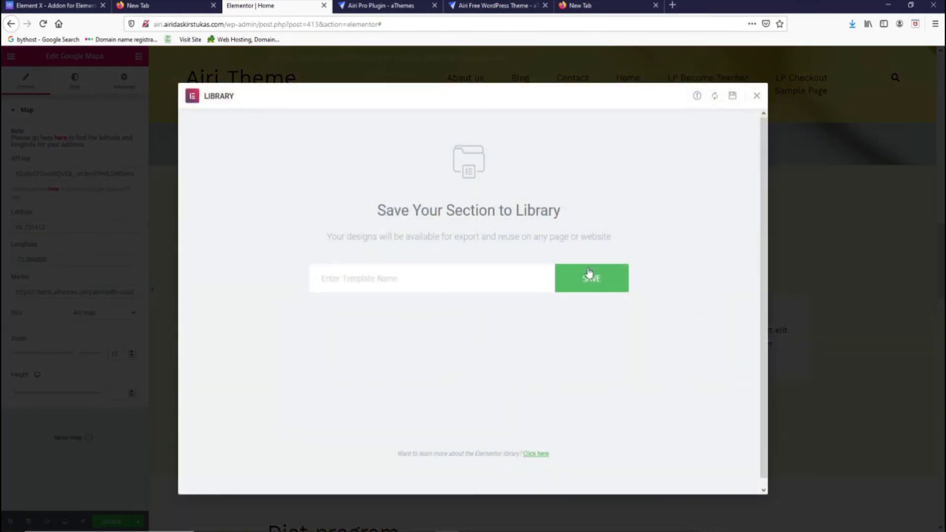
click(447, 279)
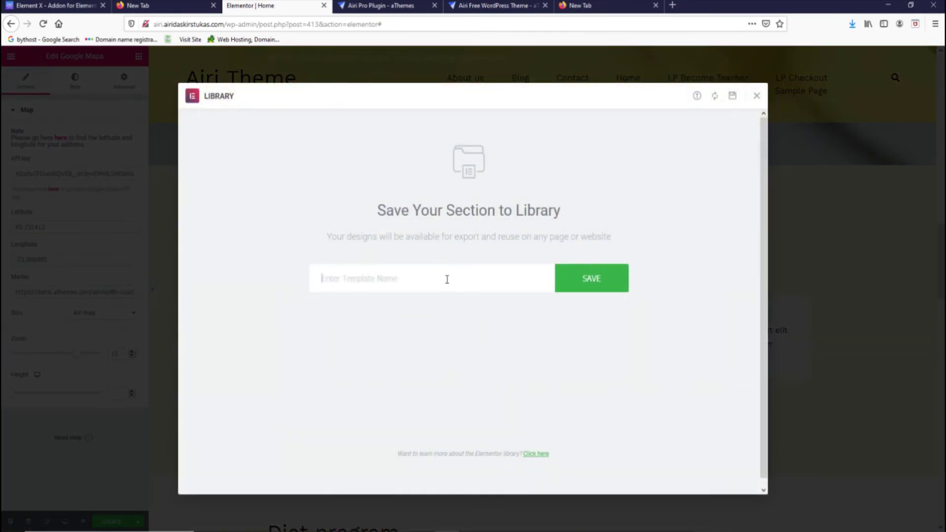
text(first pag)
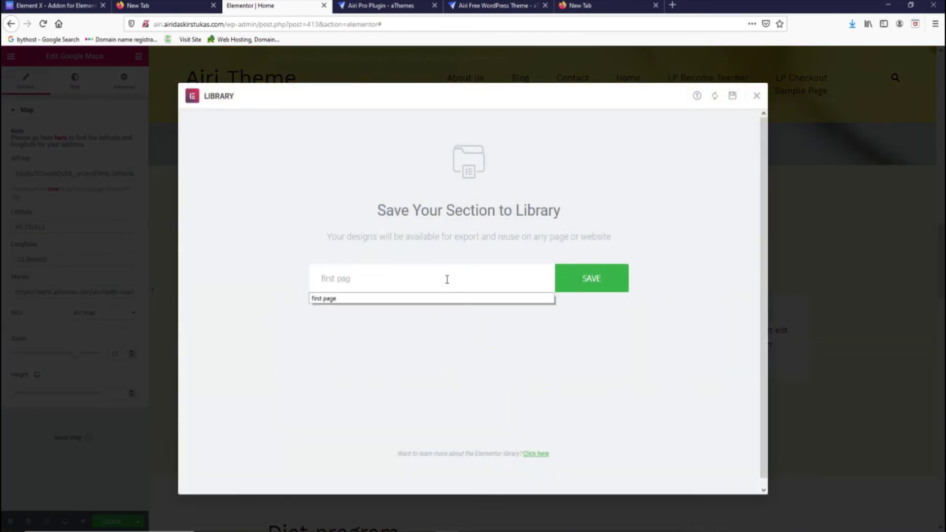
text(e)
click(581, 278)
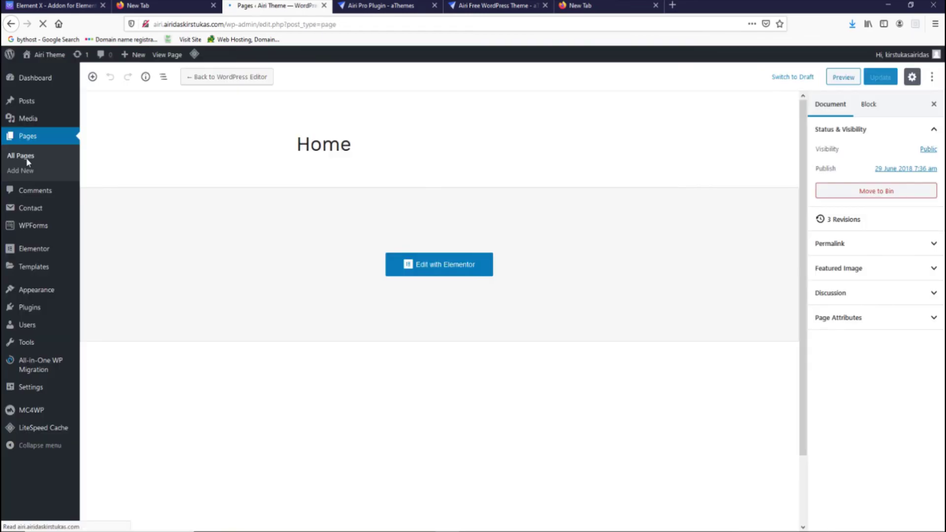
click(26, 158)
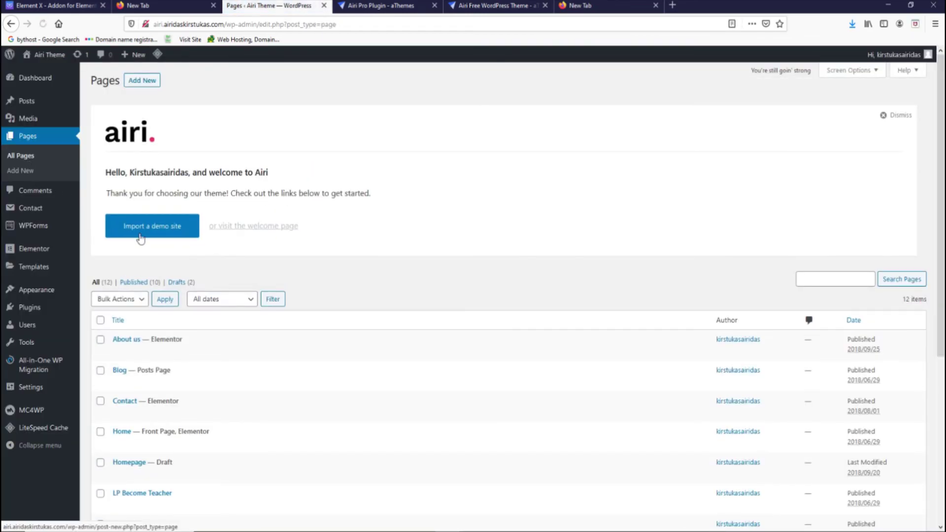
Open About us with Elementor and scroll down to the Philosophy, Vision, Policy section
scroll(177, 295, down, 3)
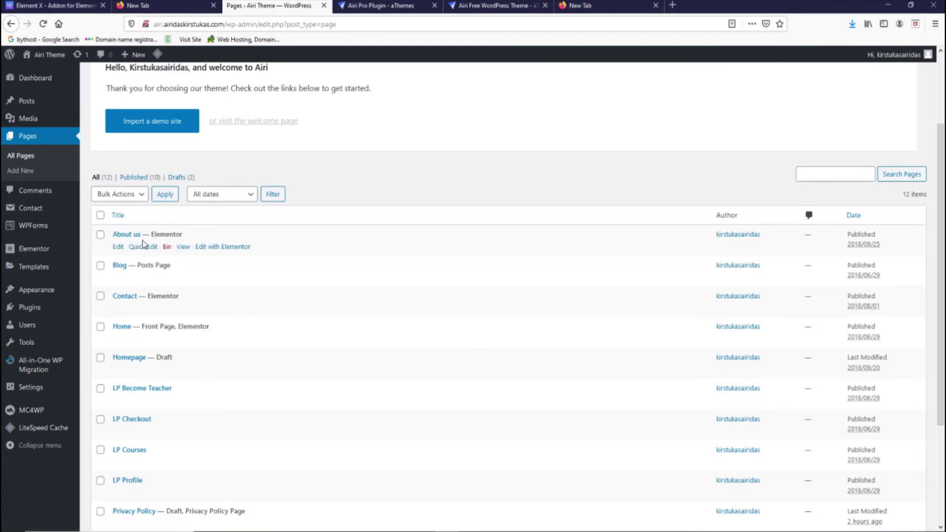
click(207, 249)
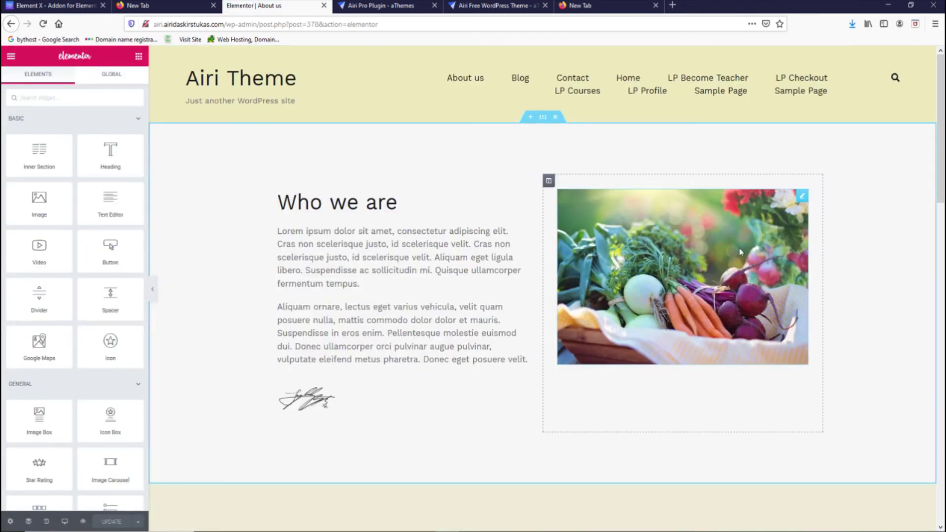
scroll(576, 370, down, 3)
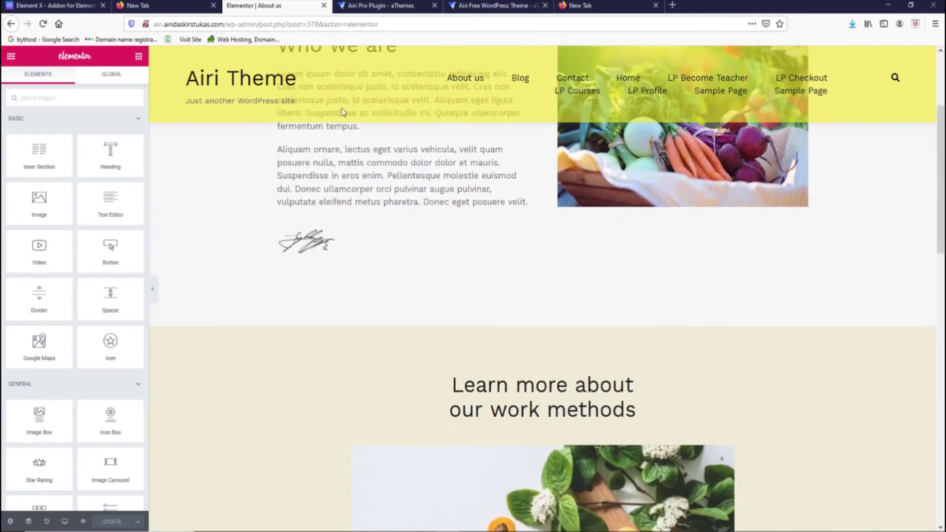
scroll(535, 291, down, 10)
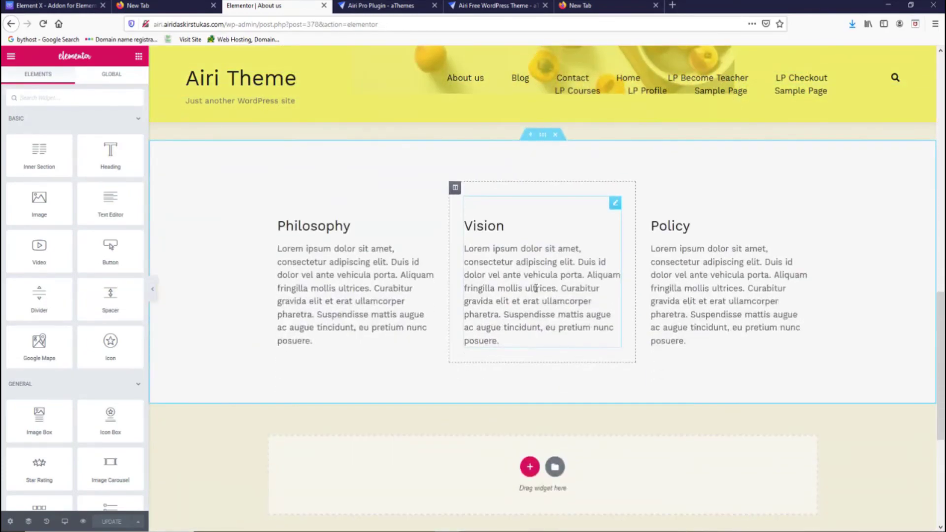
scroll(537, 289, down, 3)
scroll(536, 288, up, 4)
scroll(537, 292, down, 2)
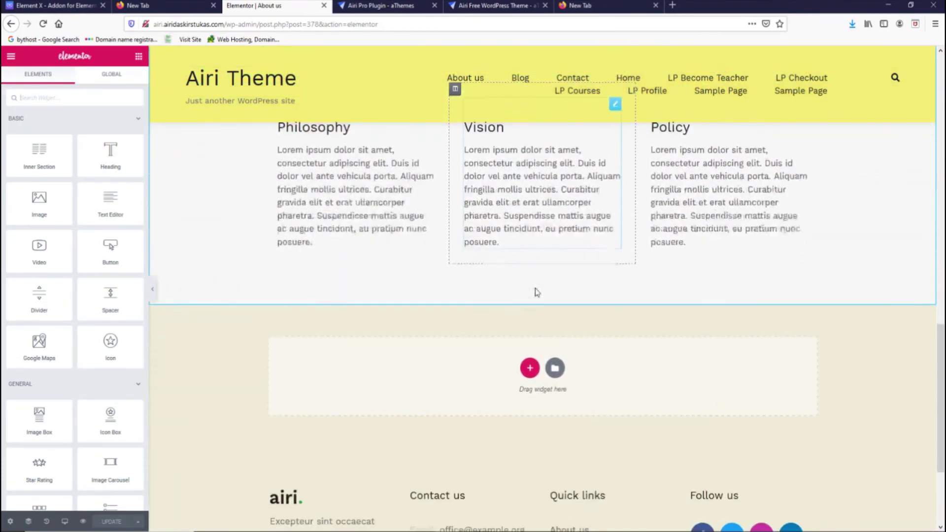
scroll(537, 293, down, 1)
Insert the 'first page' template from My Templates, importing its document settings
click(555, 310)
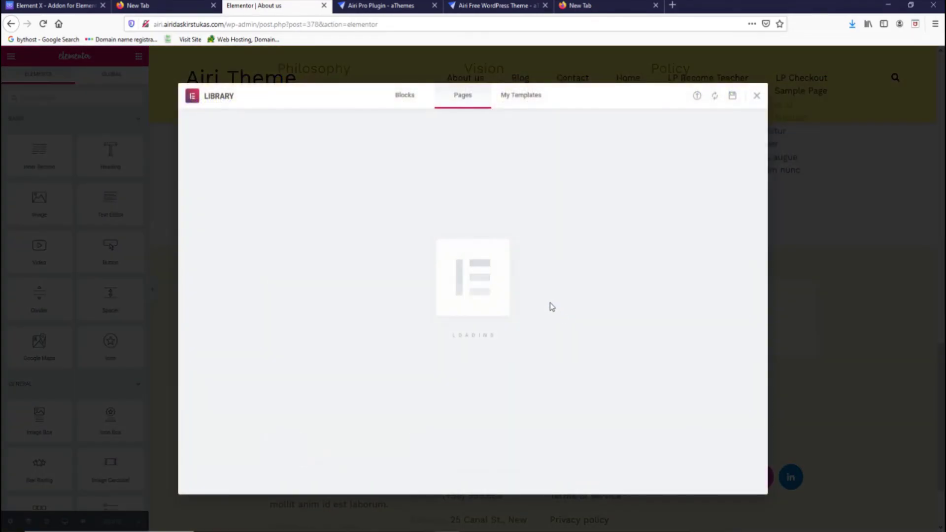
click(530, 104)
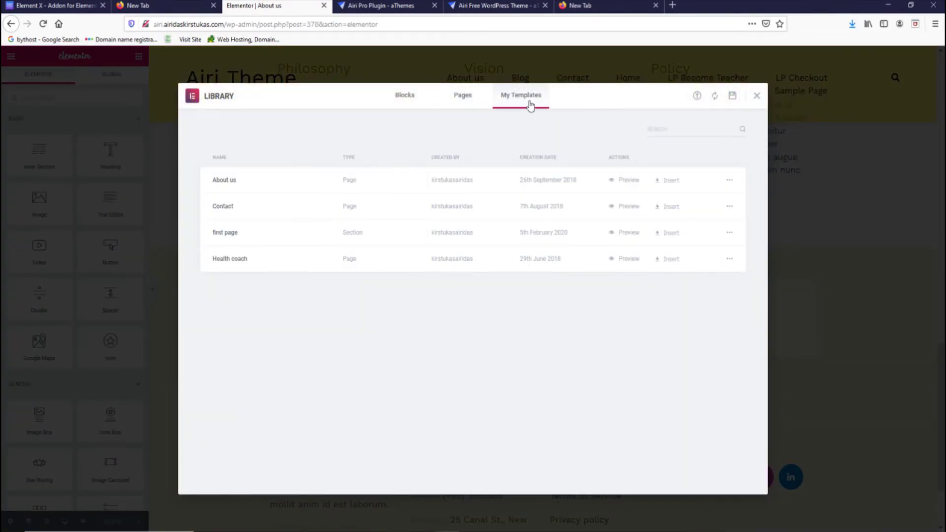
click(657, 234)
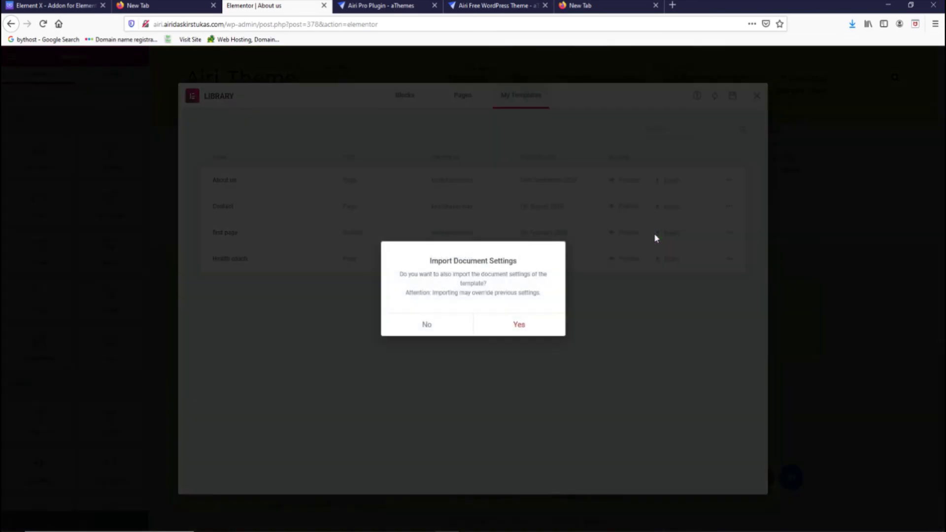
click(516, 326)
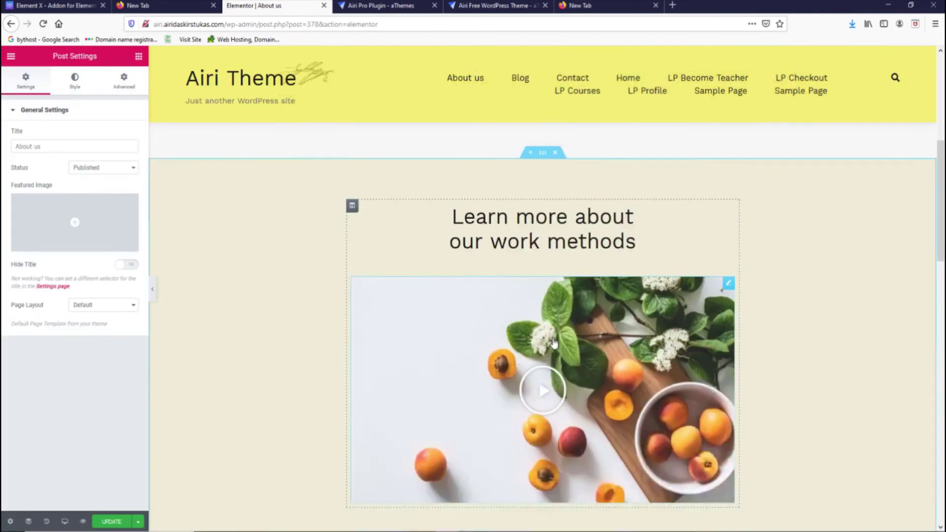
scroll(554, 341, down, 12)
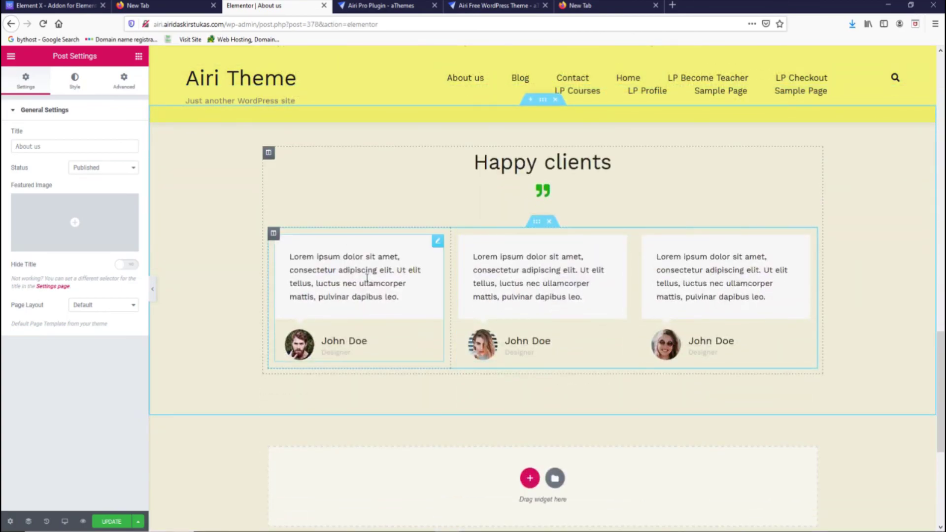
scroll(473, 313, up, 3)
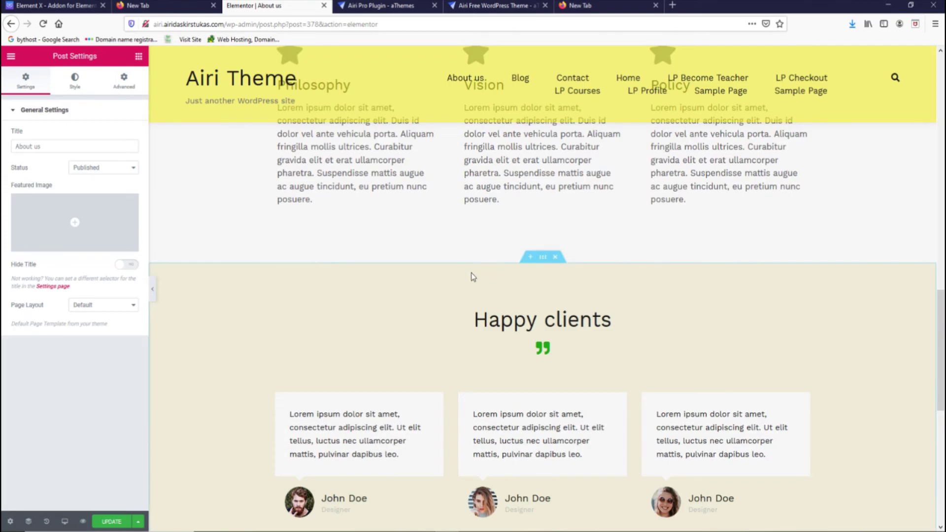
scroll(476, 301, down, 5)
scroll(476, 301, up, 6)
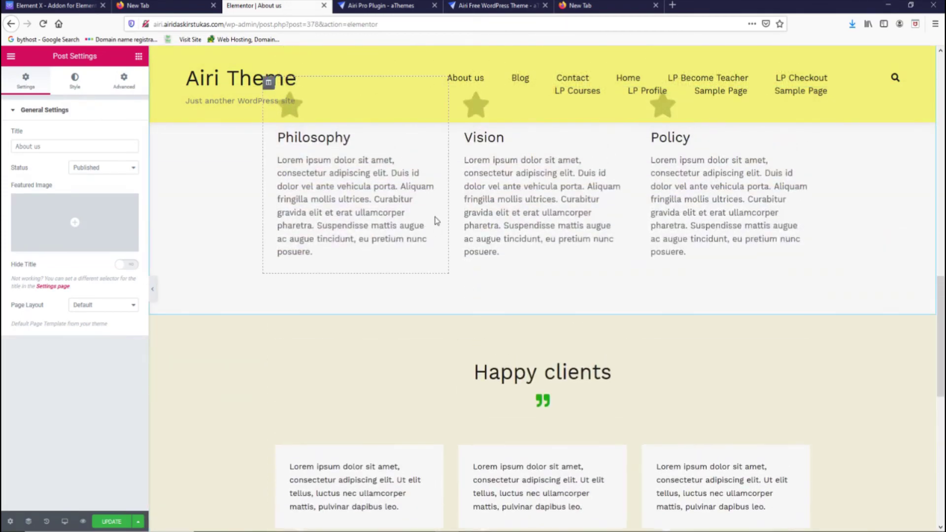
In the Navigator, drag the Happy clients section up to just below Who we are
drag(461, 338, 450, 165)
right_click(575, 325)
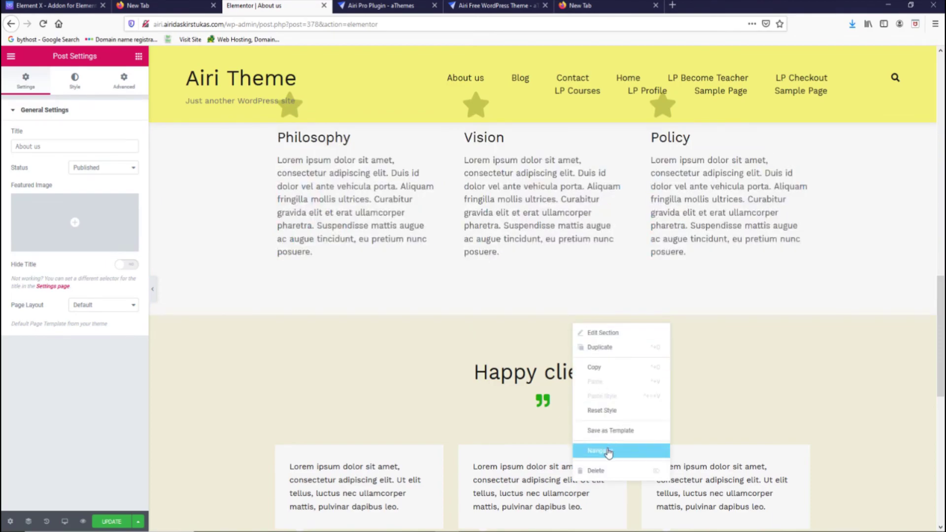
click(608, 451)
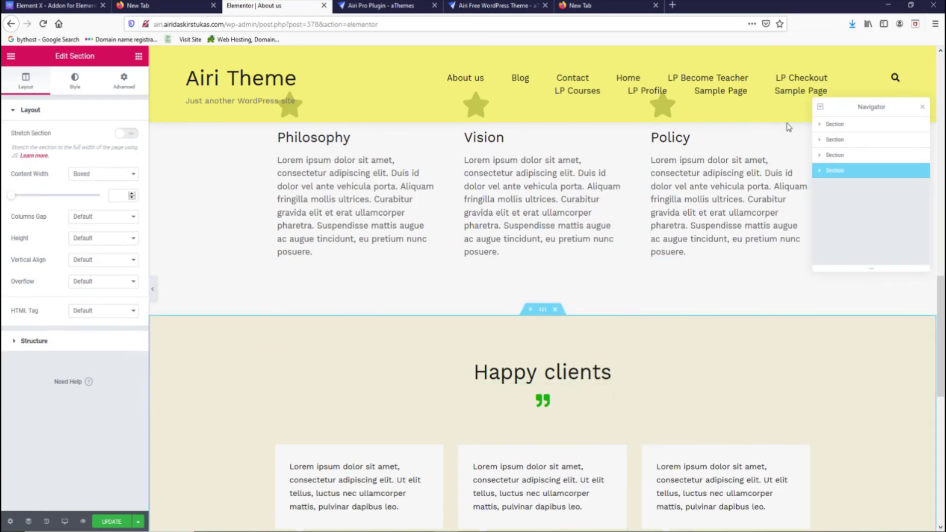
click(819, 172)
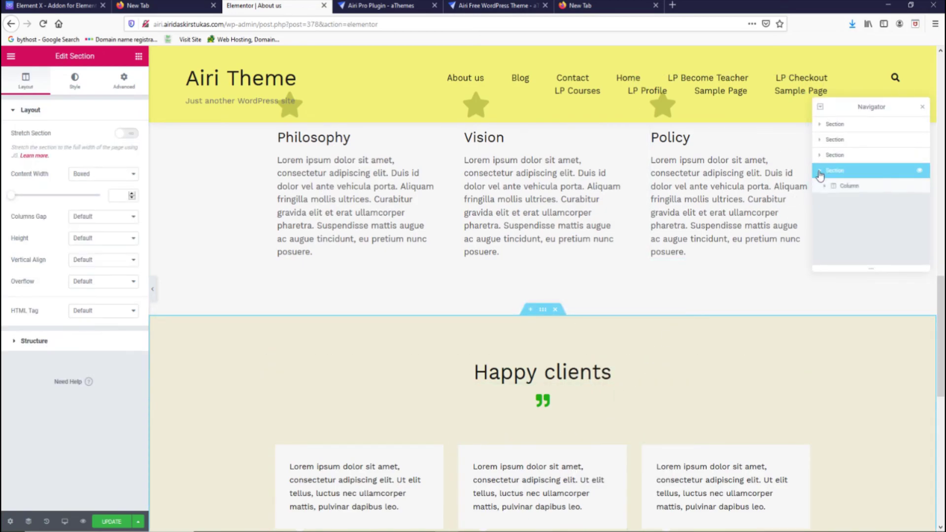
click(820, 171)
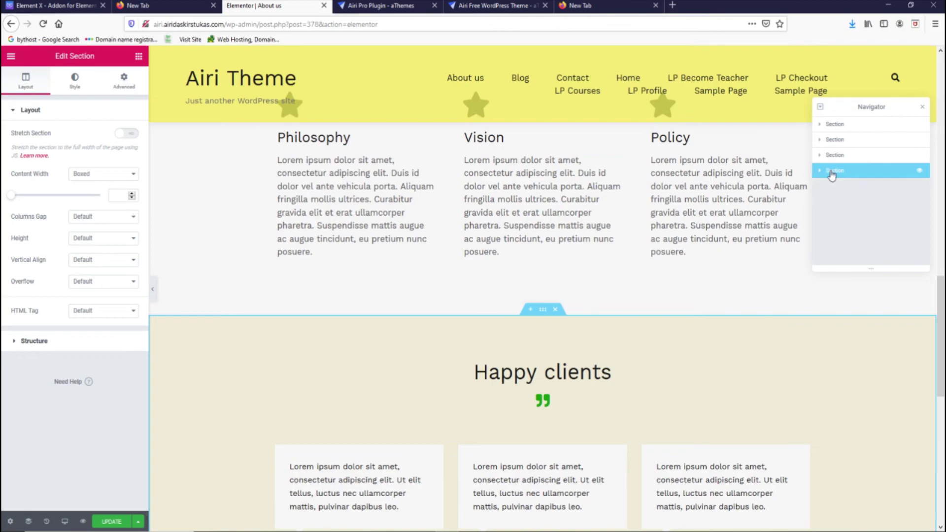
drag(844, 167, 845, 127)
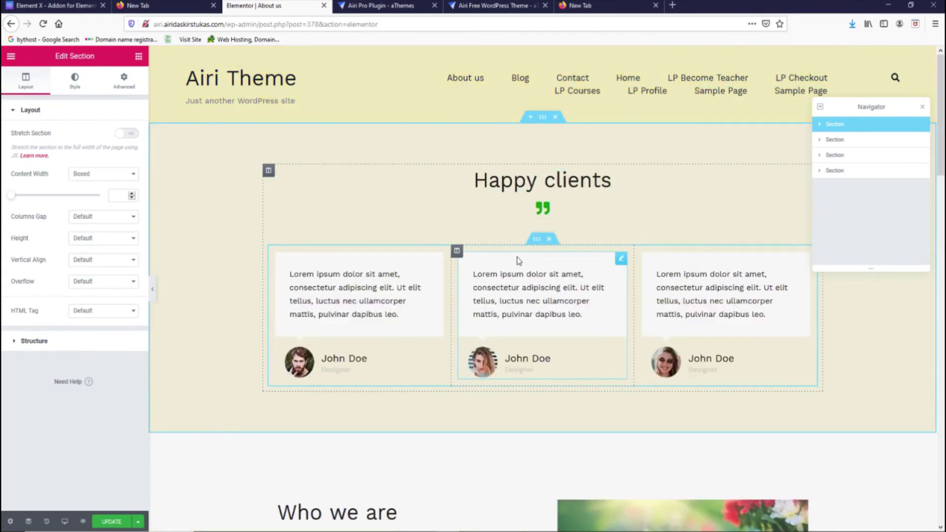
scroll(517, 256, down, 5)
scroll(516, 261, up, 5)
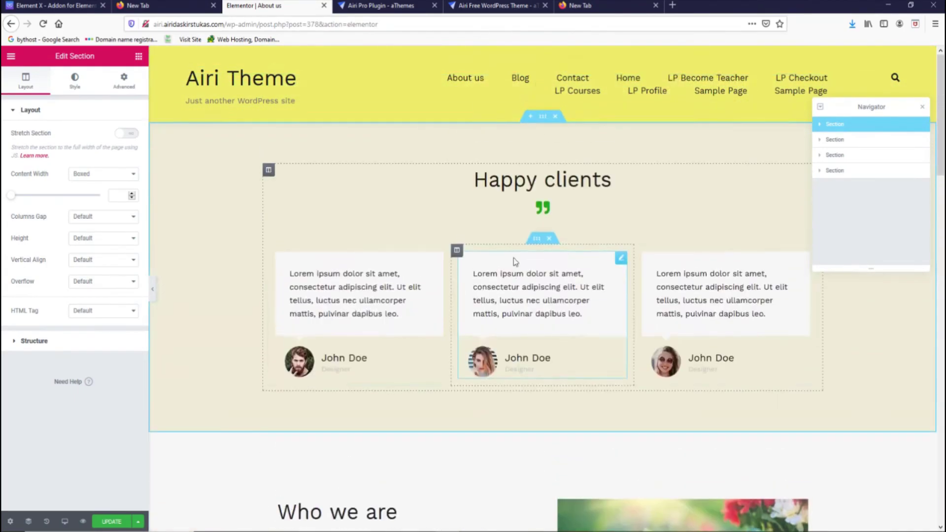
drag(849, 126, 855, 142)
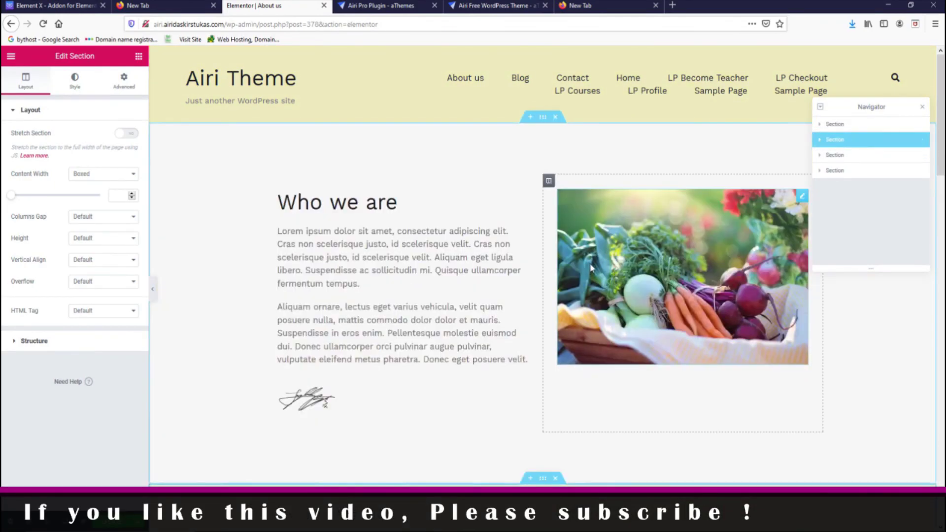
Toggle the Happy clients section hidden and visible again, then close the Navigator
scroll(592, 268, down, 2)
scroll(624, 253, up, 3)
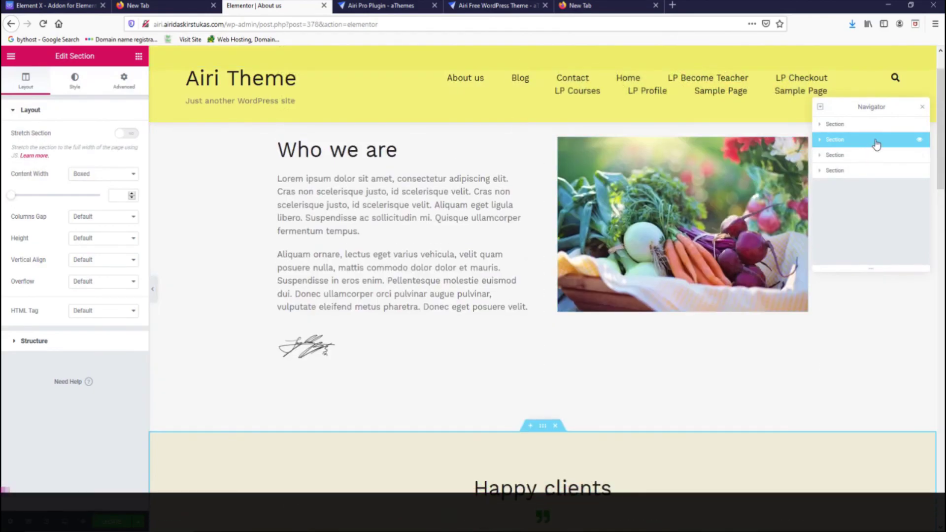
click(920, 143)
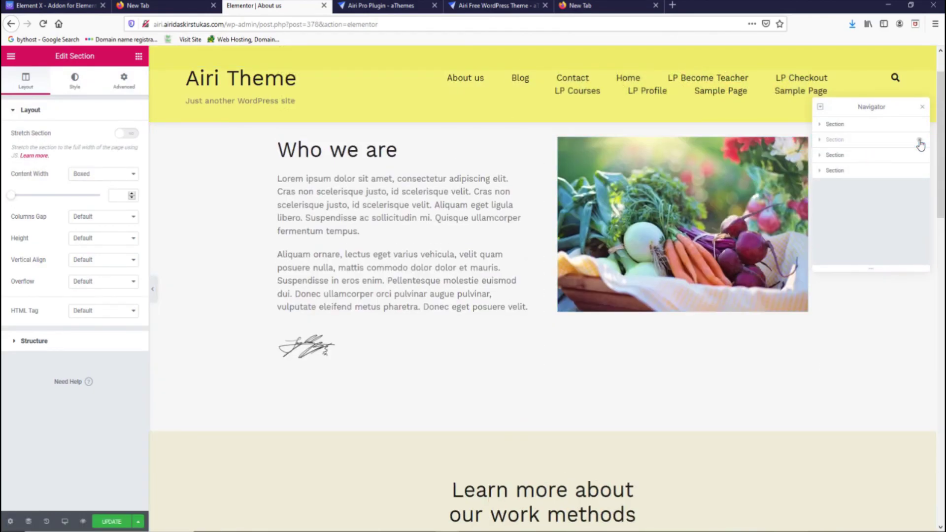
scroll(645, 298, down, 5)
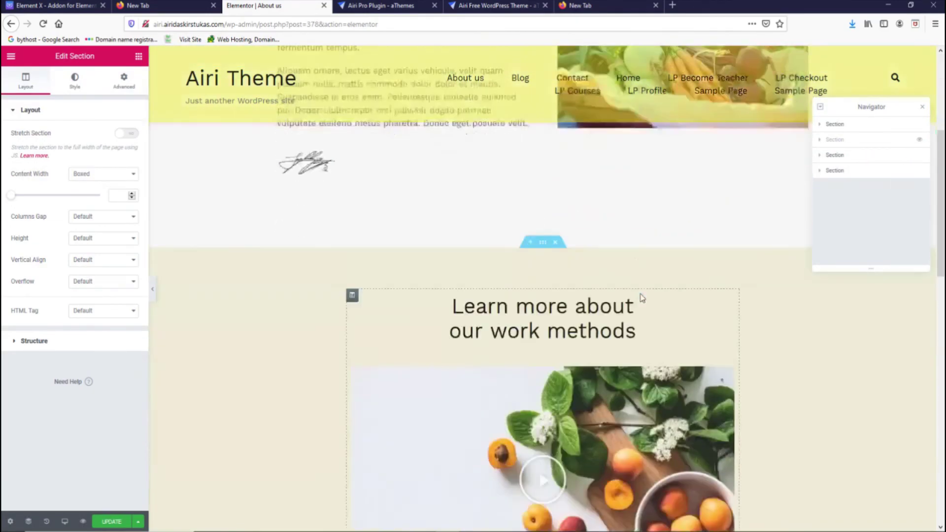
scroll(640, 298, up, 6)
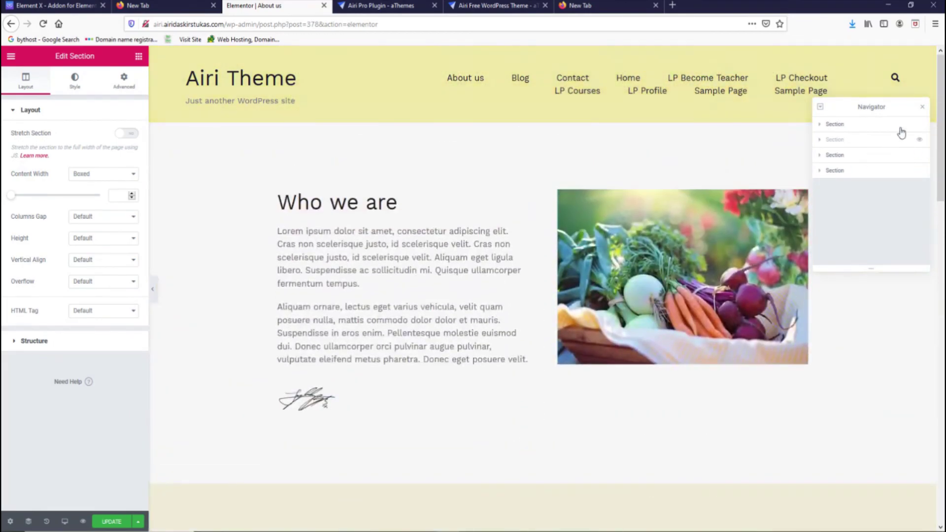
click(922, 143)
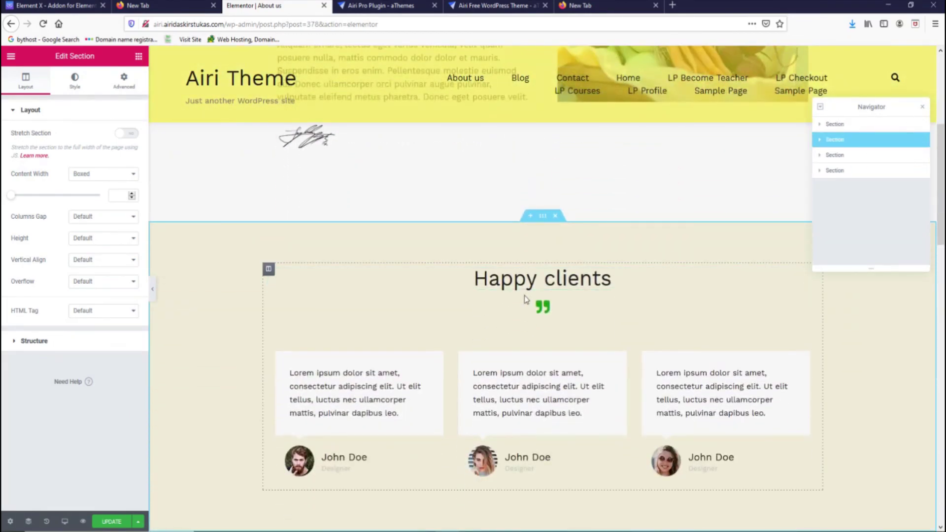
scroll(525, 298, down, 5)
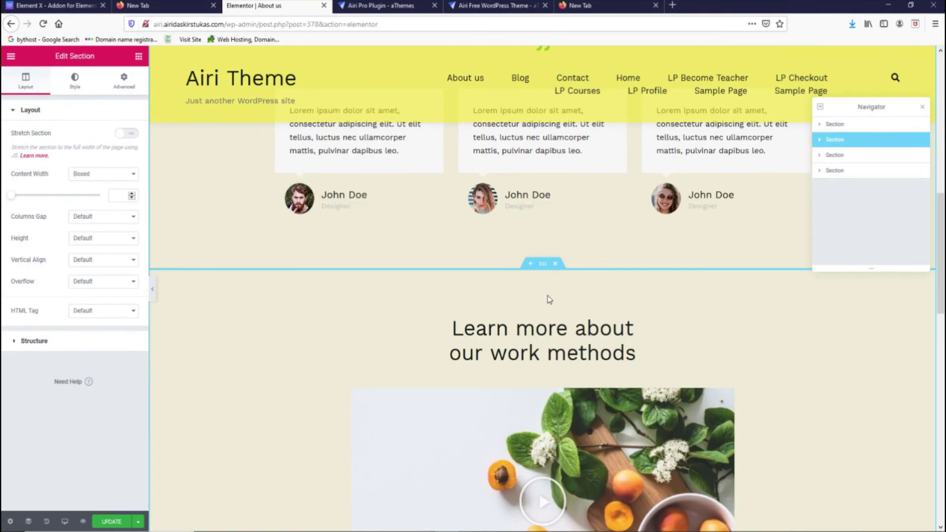
scroll(547, 298, down, 4)
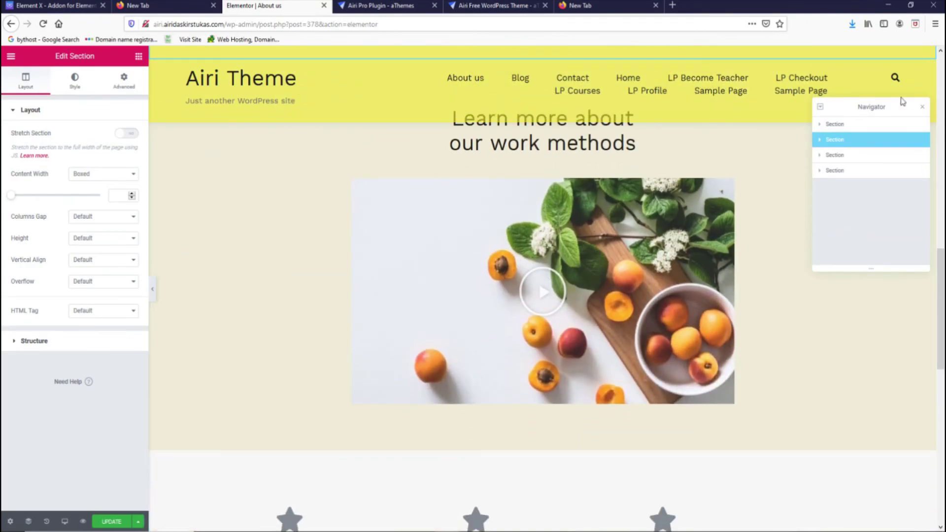
click(923, 109)
scroll(538, 279, up, 4)
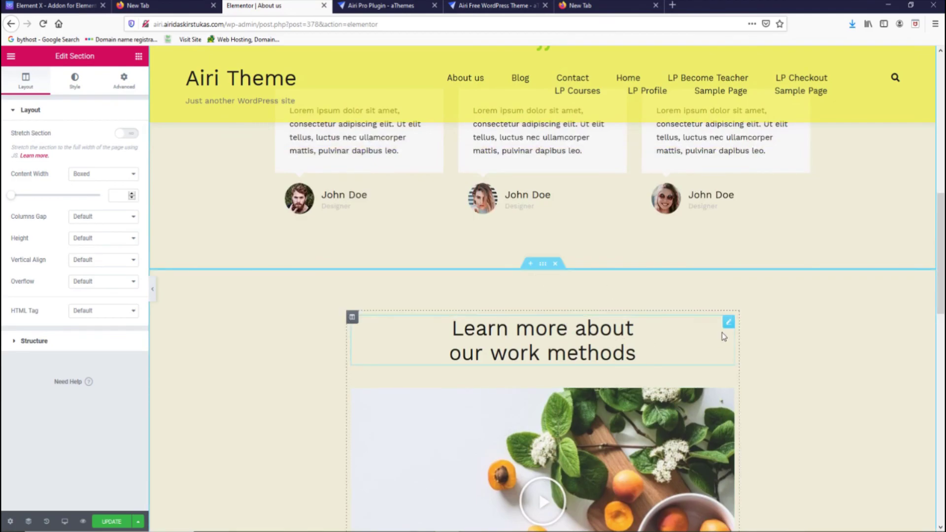
Check the work methods heading and video widgets, dismiss the tip, and bring up the main menu
click(728, 324)
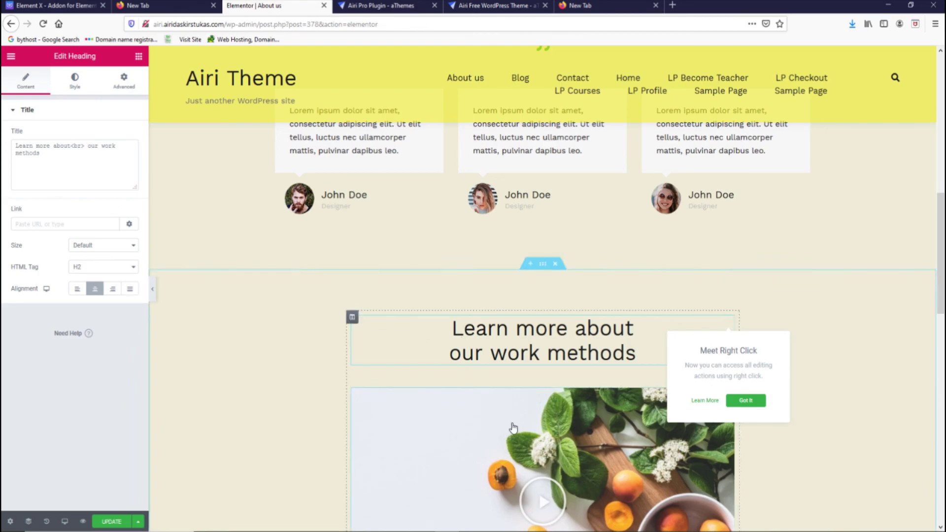
click(551, 426)
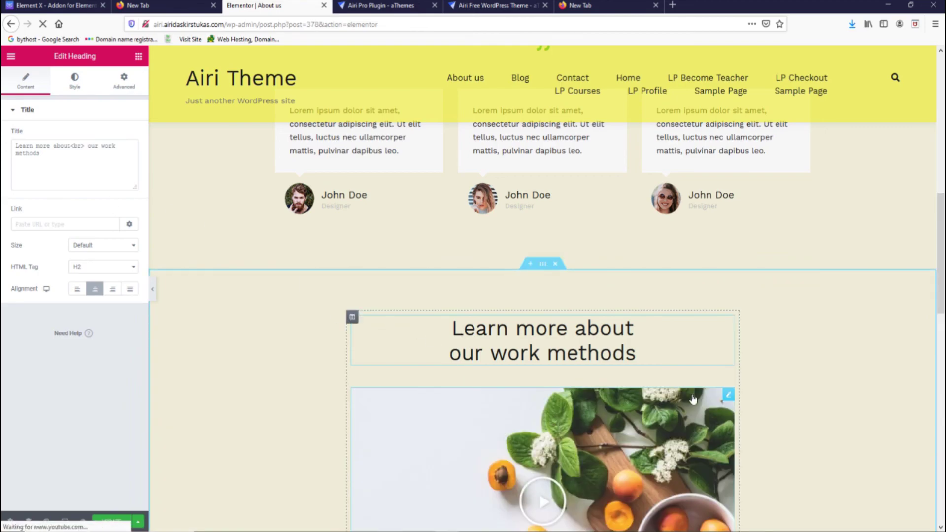
click(728, 396)
scroll(528, 371, down, 5)
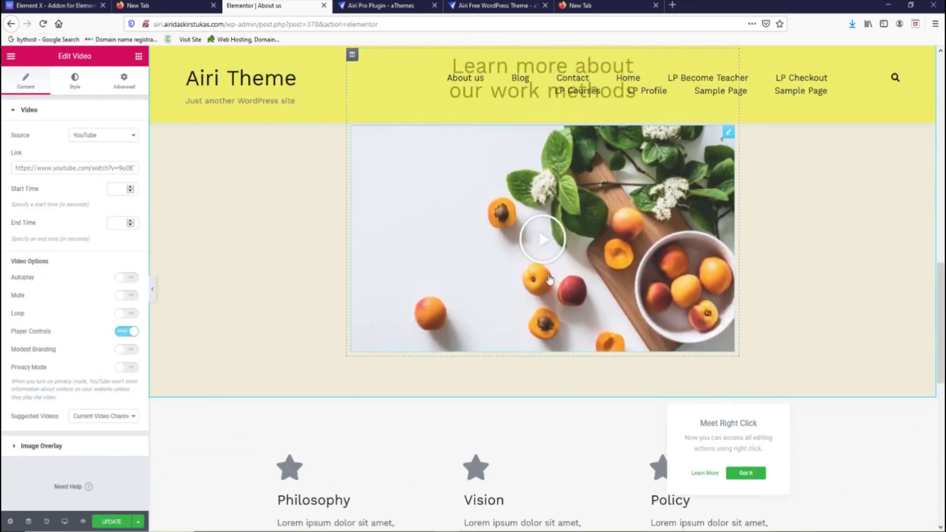
scroll(545, 301, up, 1)
scroll(546, 302, up, 3)
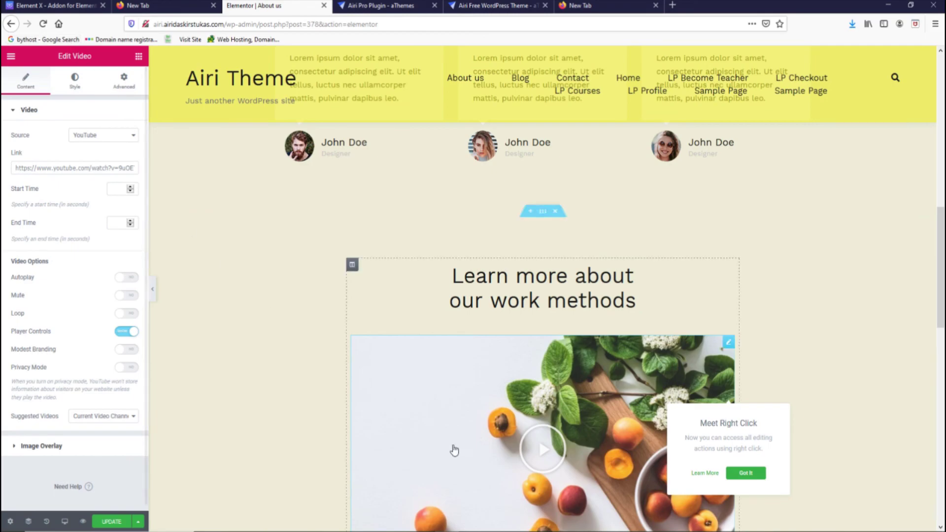
scroll(353, 374, down, 1)
scroll(352, 371, up, 4)
scroll(352, 371, up, 1)
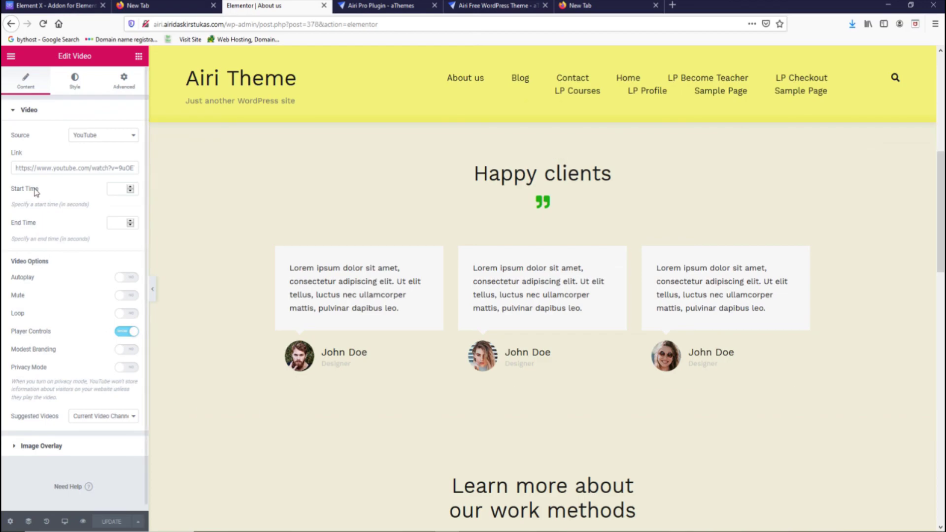
click(10, 58)
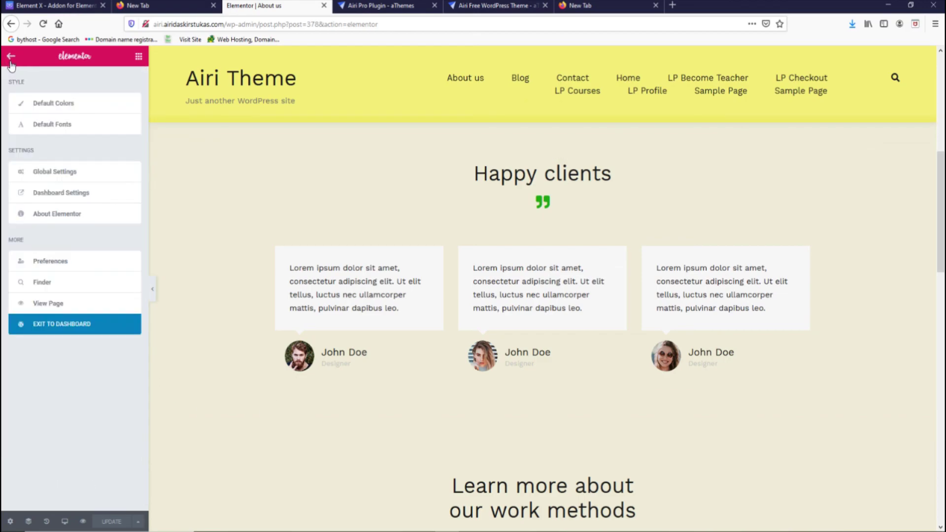
Exit to the dashboard and preview the About us page on the site
click(60, 326)
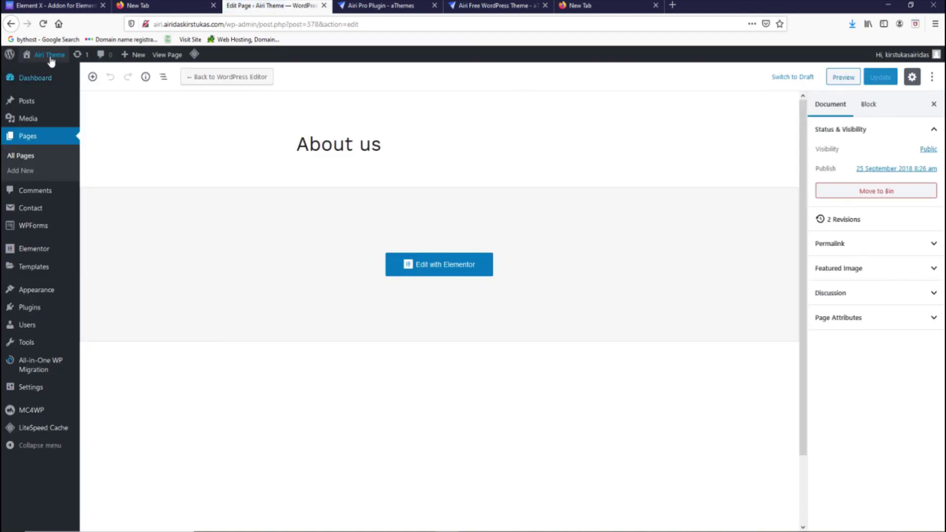
click(50, 73)
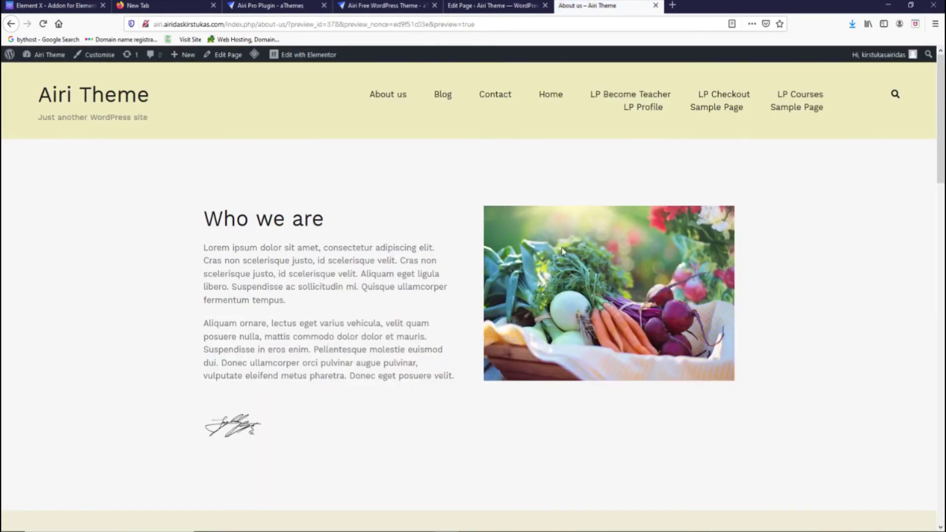
scroll(563, 252, down, 5)
scroll(564, 252, down, 6)
scroll(564, 252, up, 7)
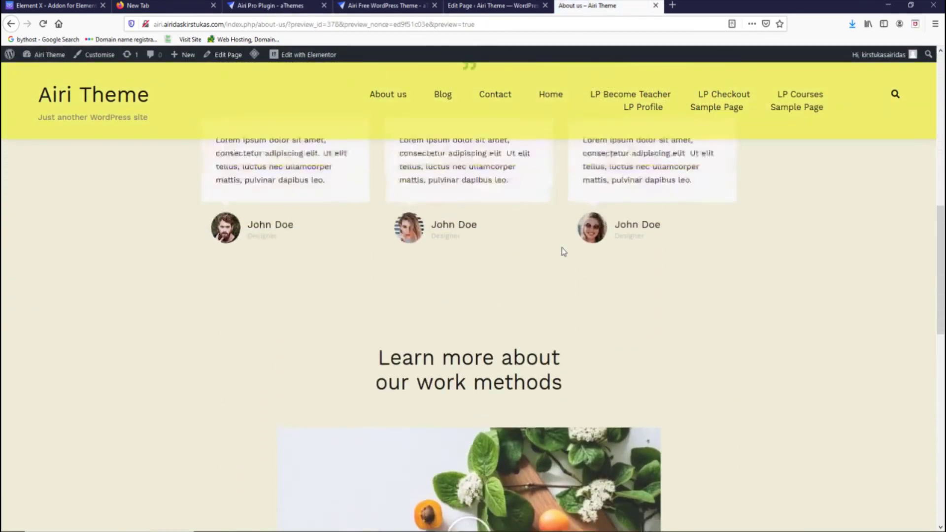
scroll(564, 252, up, 5)
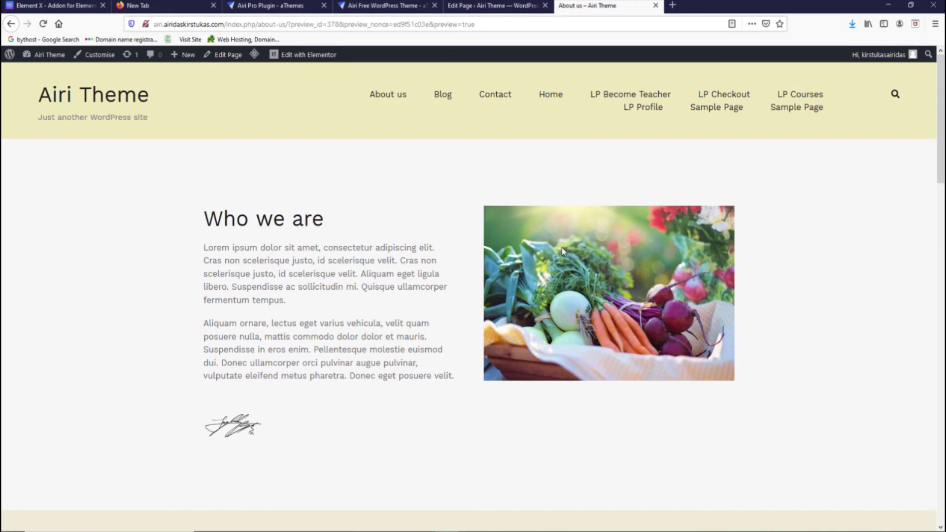
scroll(561, 248, down, 7)
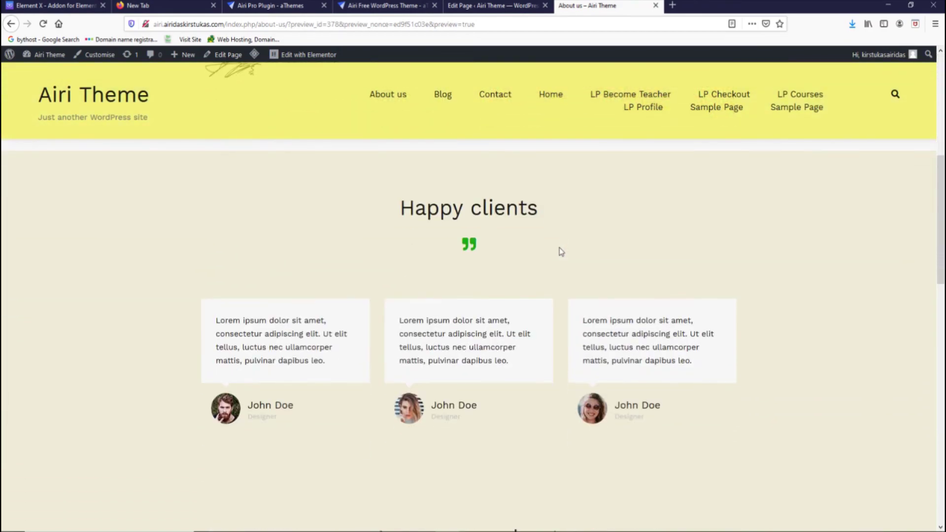
scroll(549, 245, down, 5)
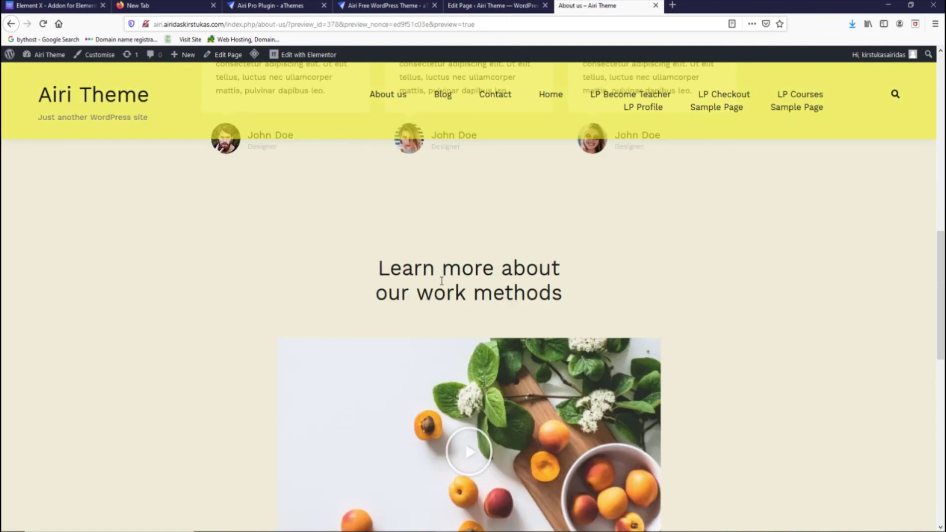